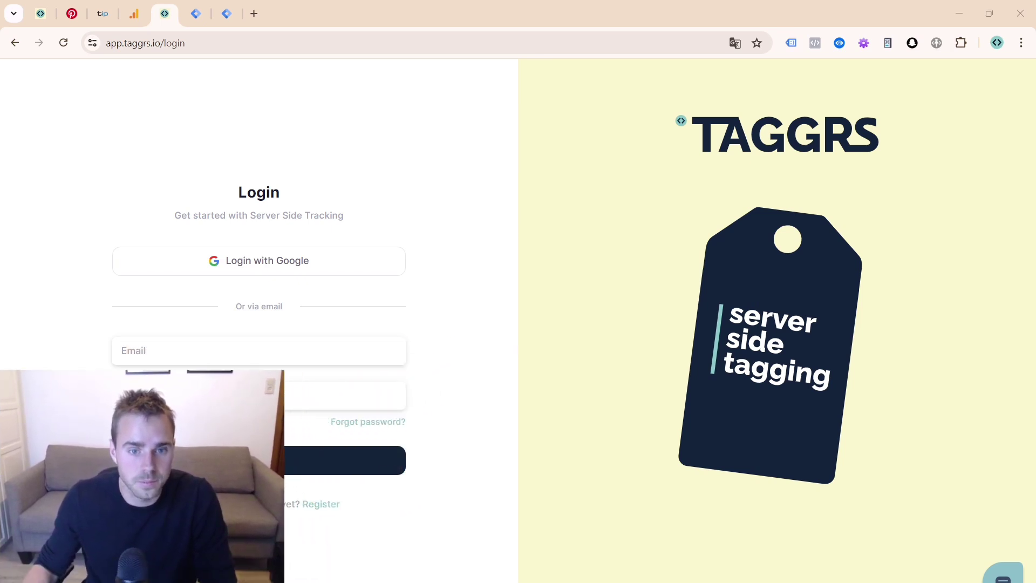
- Log in to TAGGRS with the Google account and open the template gallery
click(335, 265)
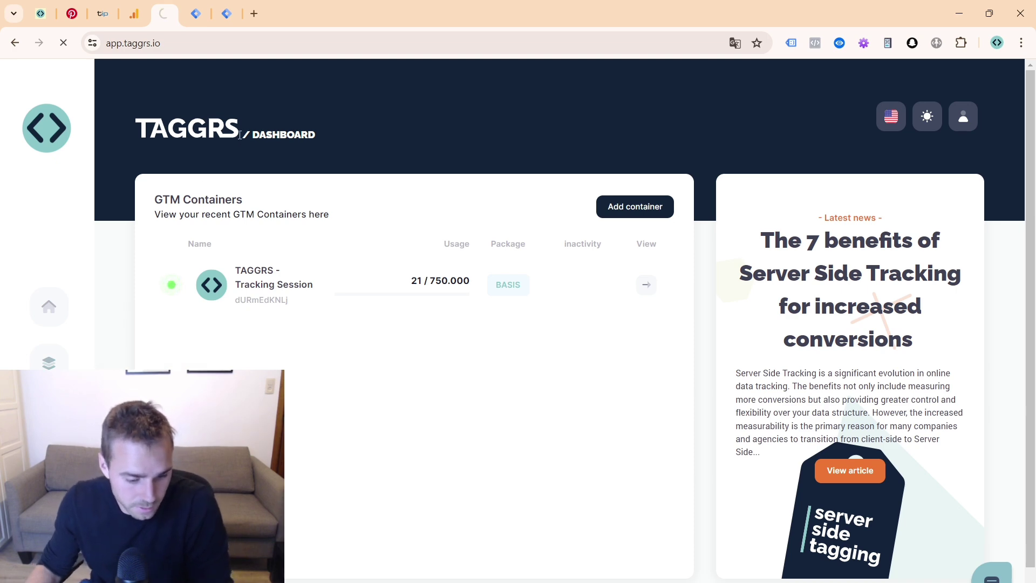
scroll(302, 113, down, 1)
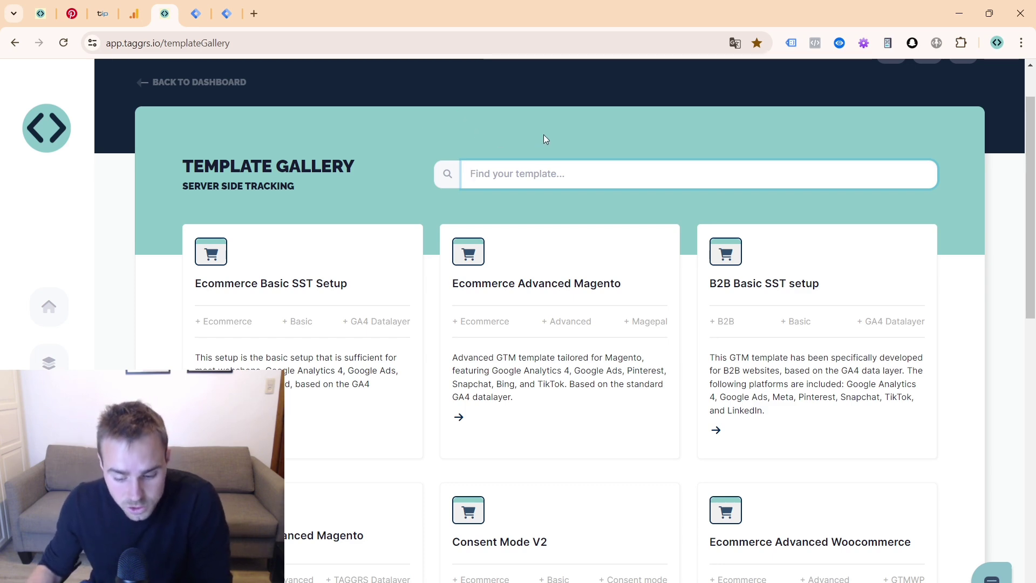
- Browse the server-side tracking templates and open the Ecommerce Advanced Woocommerce template
scroll(502, 154, down, 1)
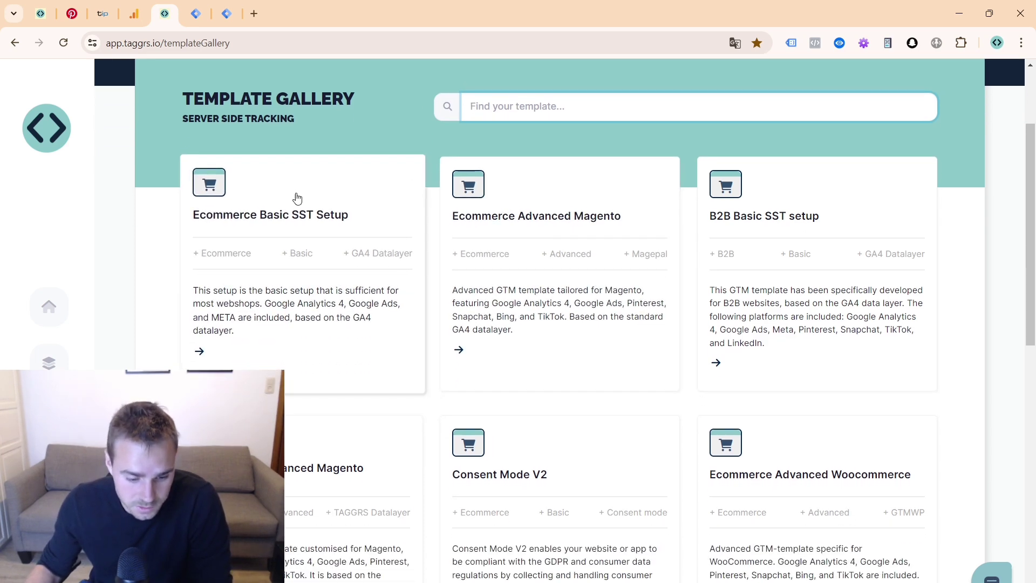
scroll(648, 172, down, 1)
scroll(624, 153, down, 1)
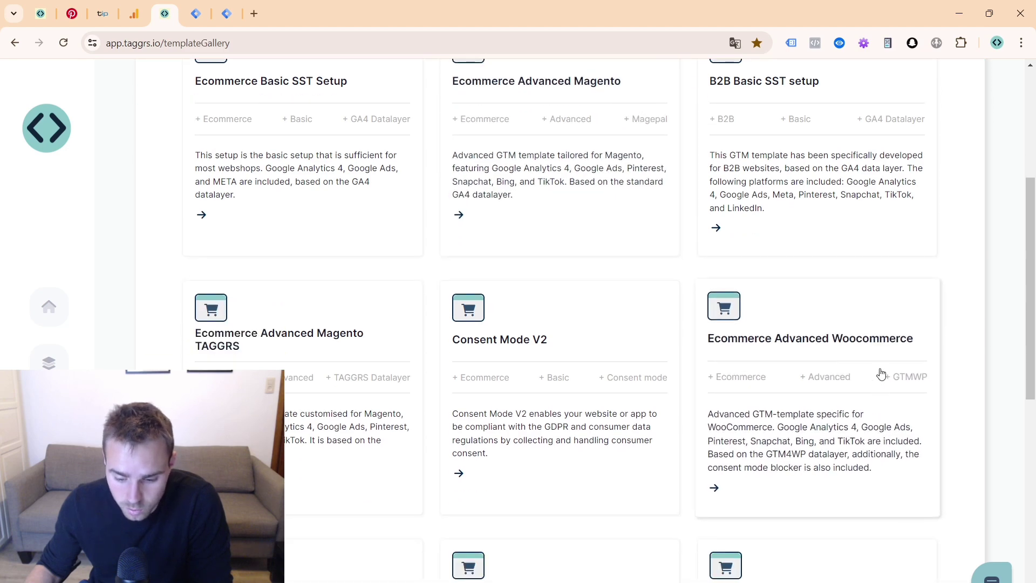
click(710, 348)
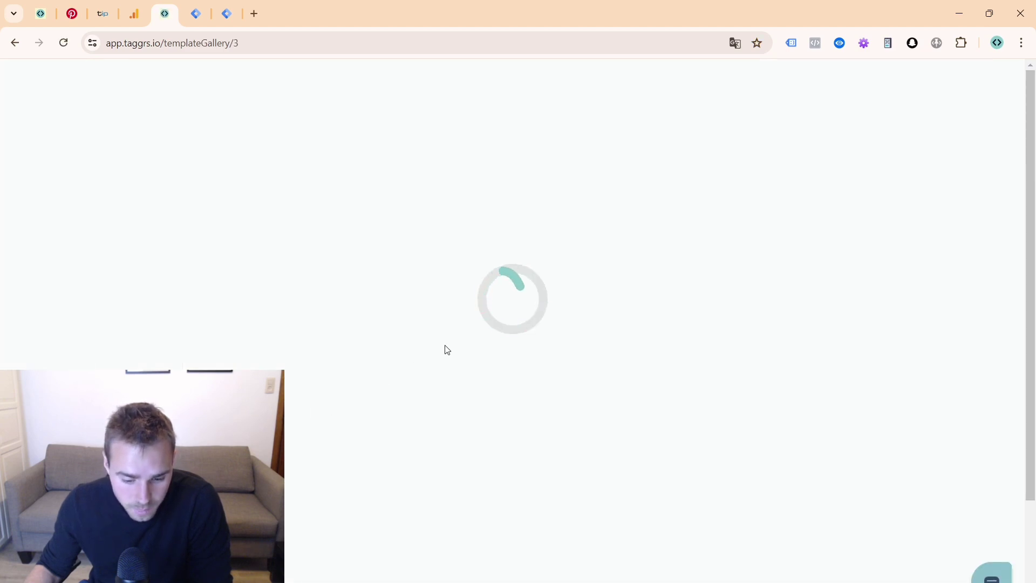
- Review the Woocommerce template's description, live GTM access and JSON download options, and return to the template gallery
scroll(540, 286, down, 2)
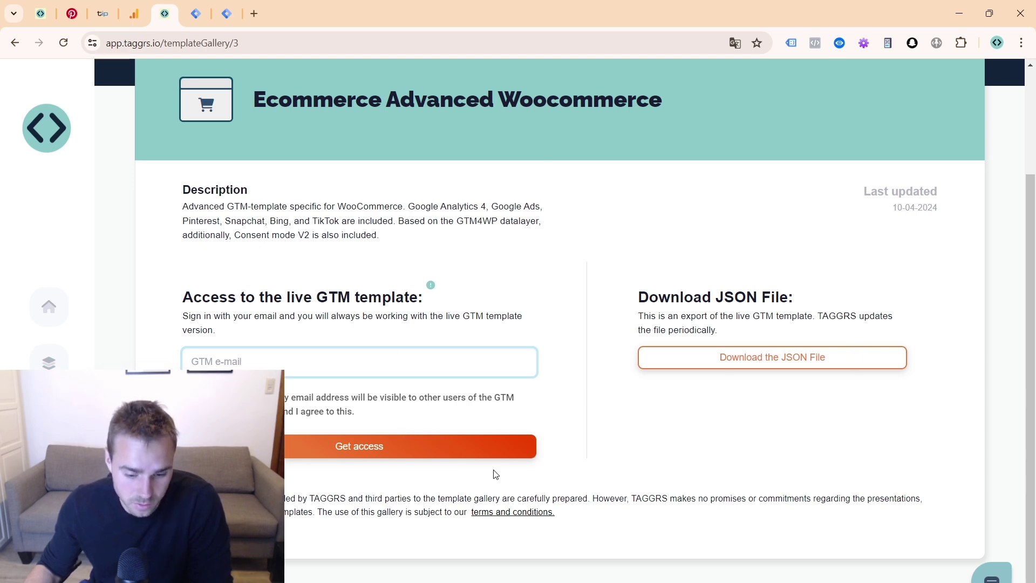
scroll(451, 243, up, 2)
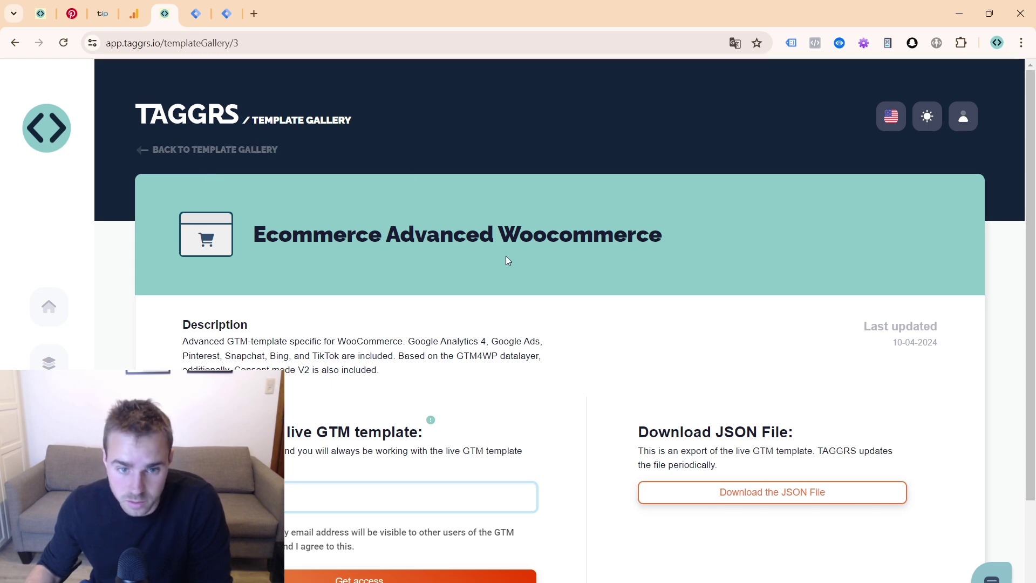
scroll(403, 332, down, 2)
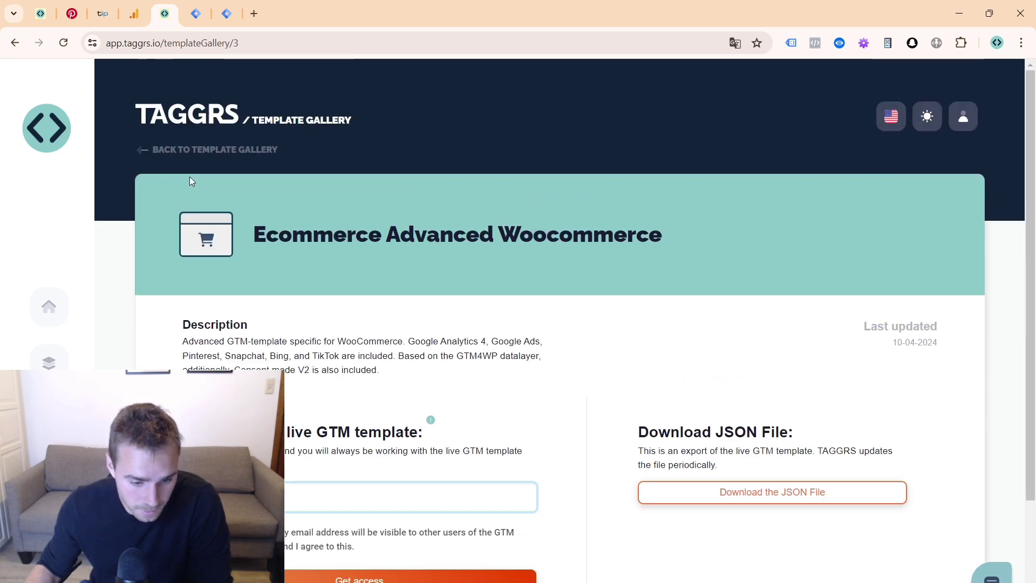
scroll(200, 175, up, 2)
click(183, 145)
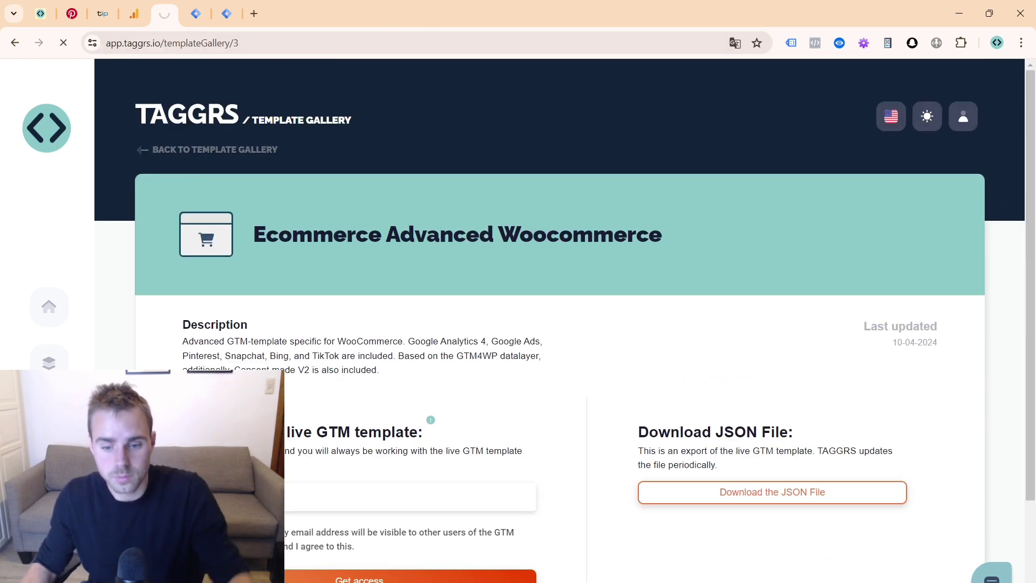
- Switch to the Facebook Event Match Quality notes in Notion and read the definition of event match quality
key(alt+Tab)
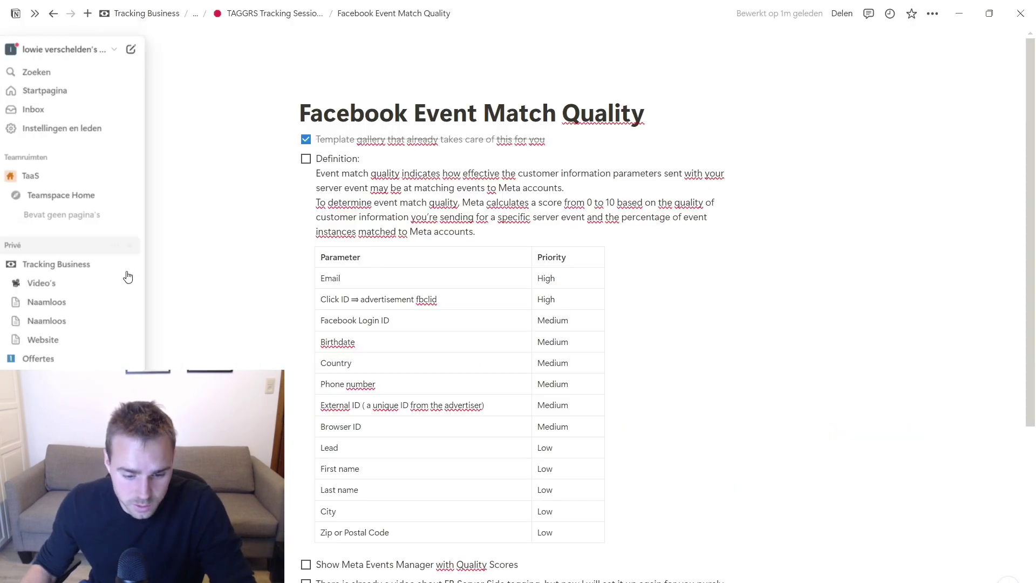
triple_click(331, 145)
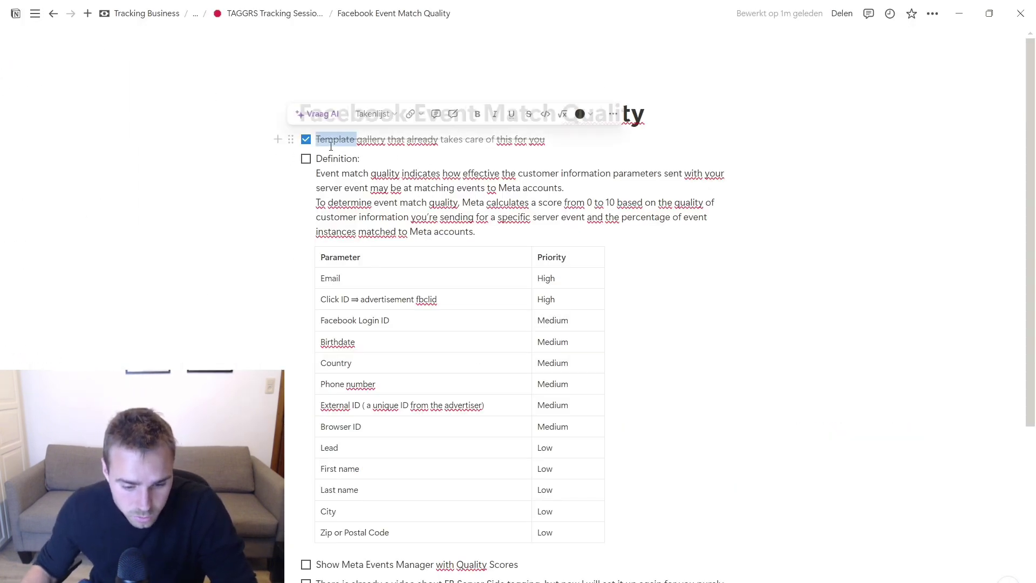
triple_click(465, 185)
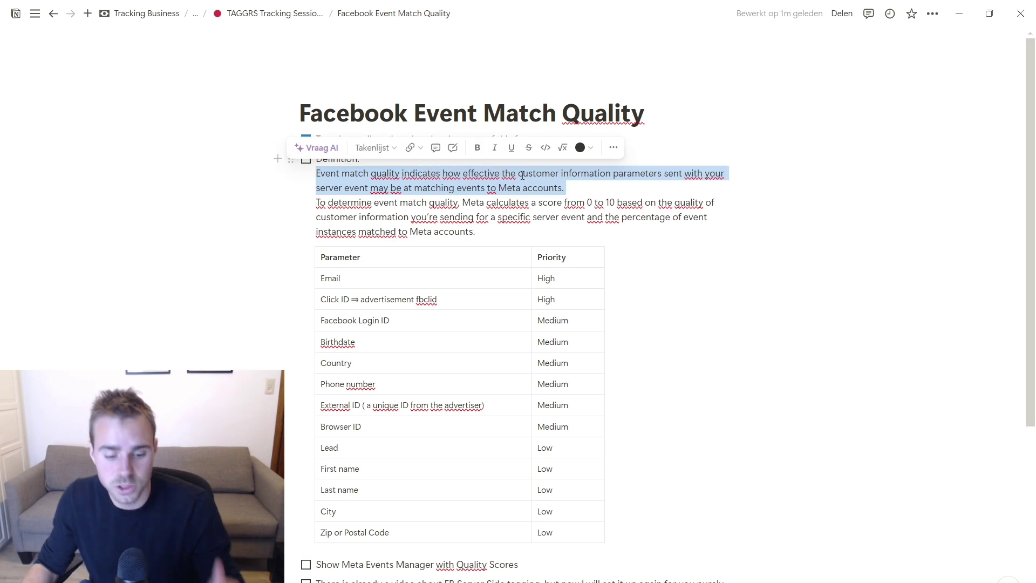
click(736, 190)
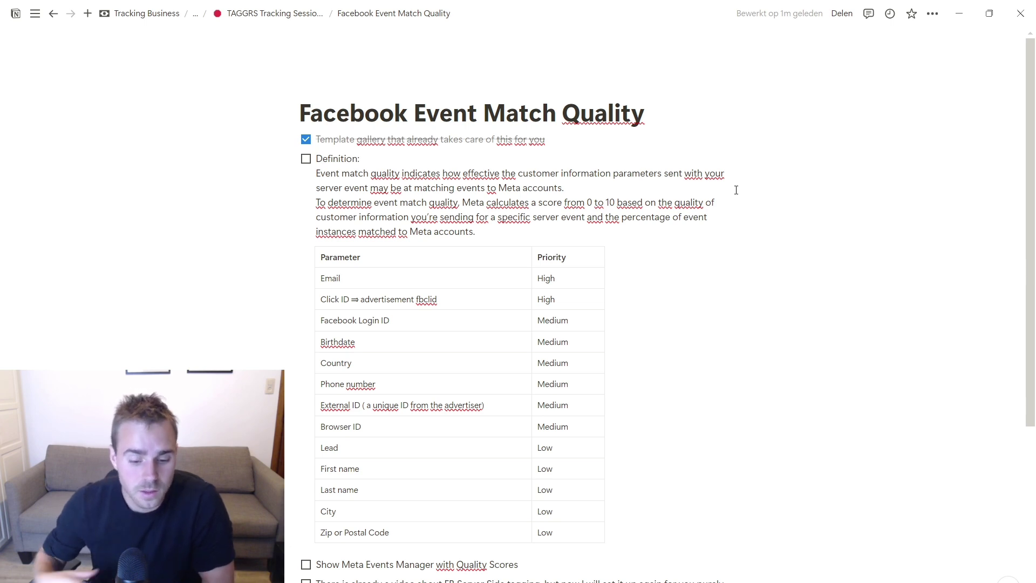
- Examine the parameter priority table in the notes, highlighting fbclid in the Click ID row
scroll(391, 209, down, 1)
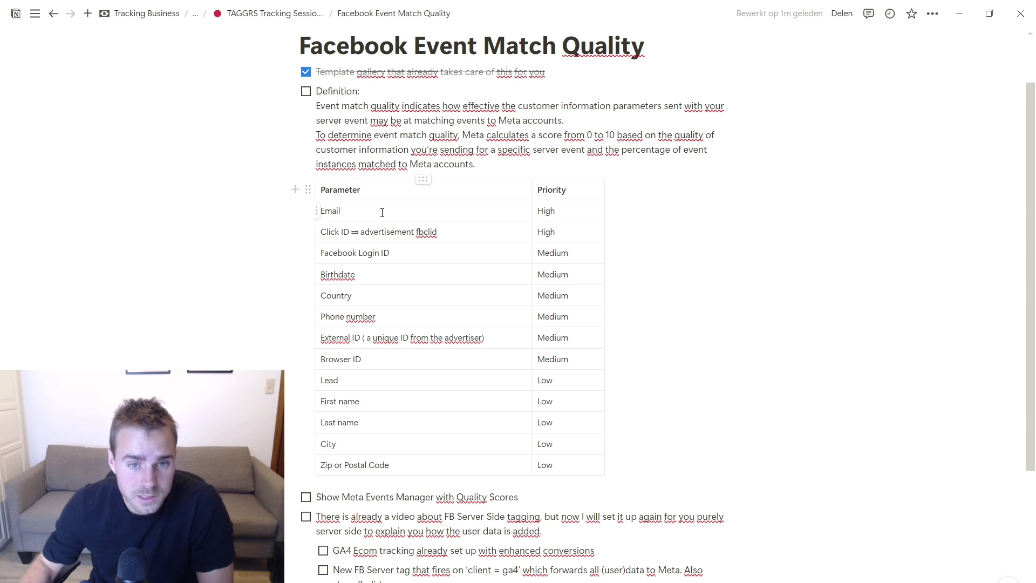
click(427, 238)
double_click(427, 233)
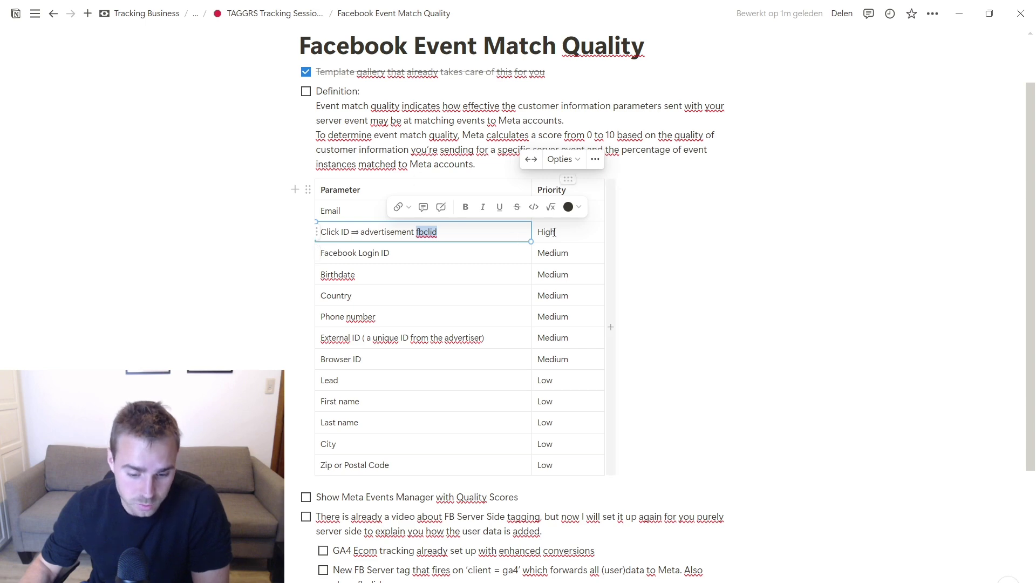
scroll(554, 234, down, 3)
scroll(554, 234, up, 3)
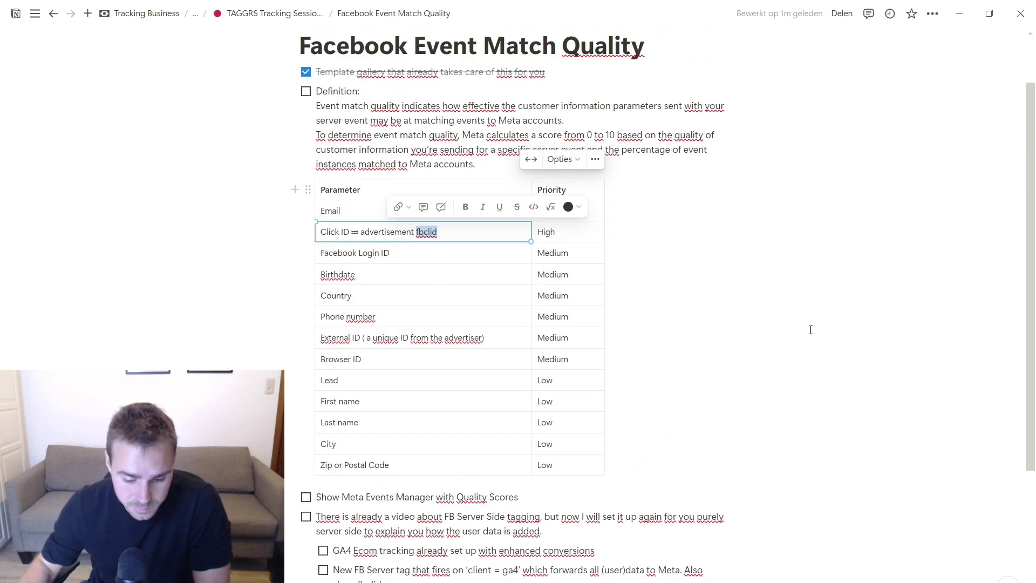
click(810, 329)
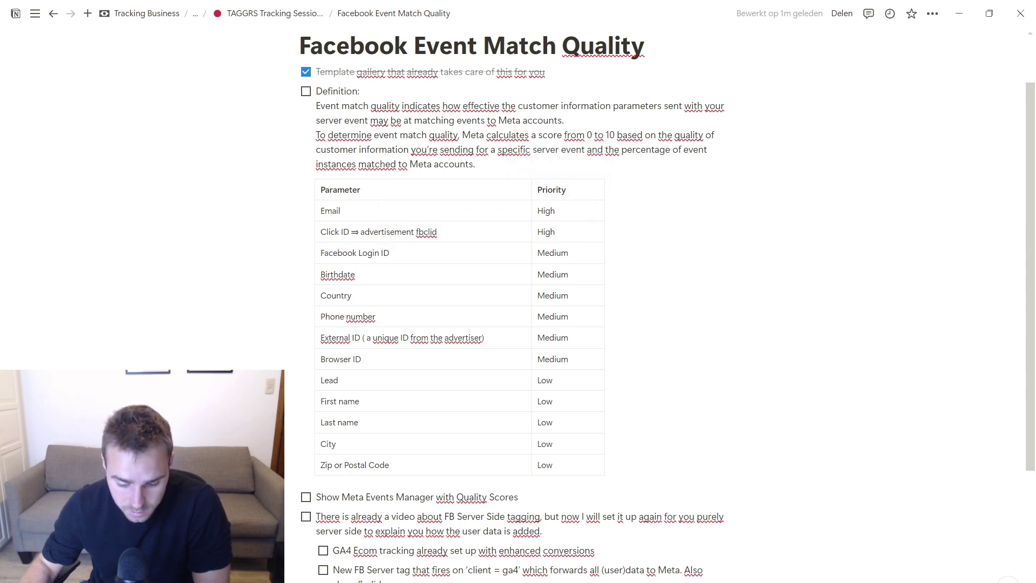
- Switch to Meta Events Manager and open the event match quality details of the Purchase event
key(alt+Tab)
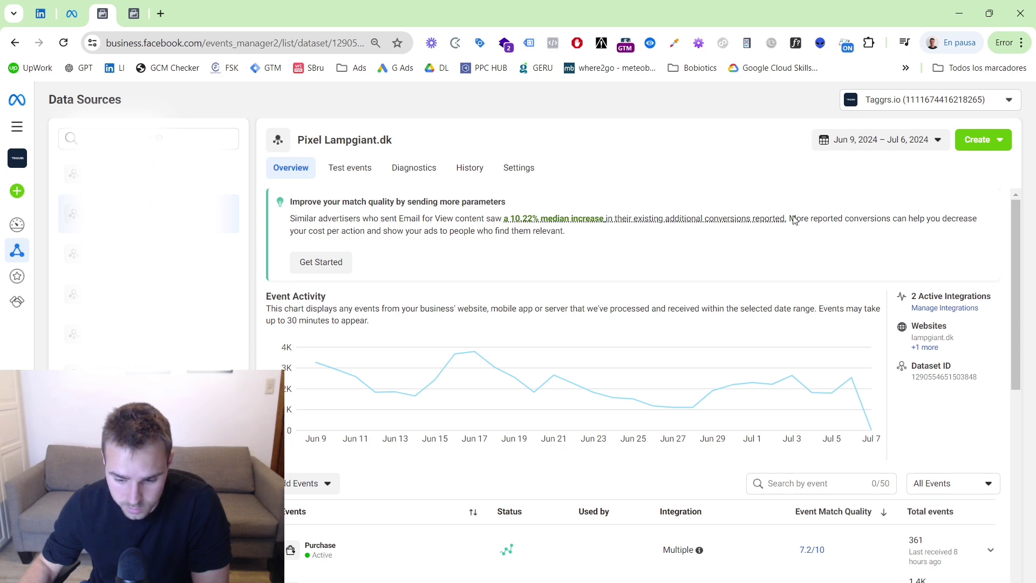
scroll(793, 218, down, 4)
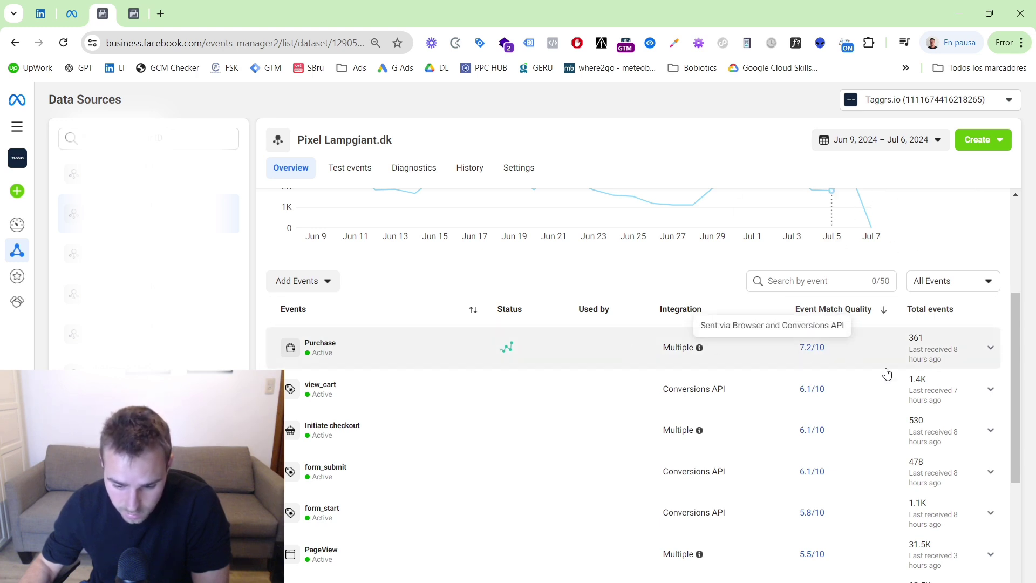
click(822, 359)
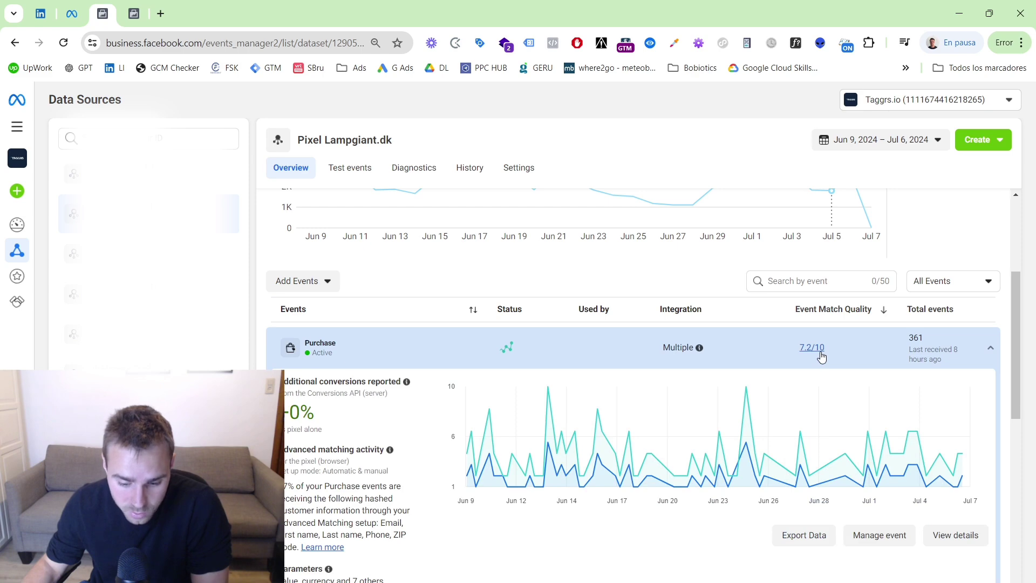
click(817, 350)
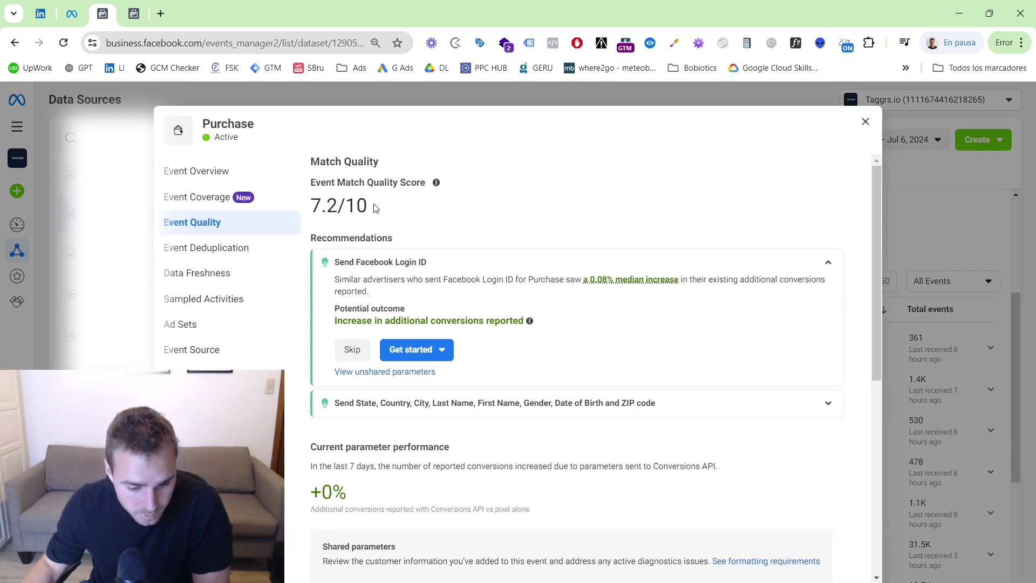
- Examine the Purchase event's match quality score, the coverage of its shared parameters and the other parameters suggested
scroll(421, 216, down, 3)
scroll(378, 216, up, 3)
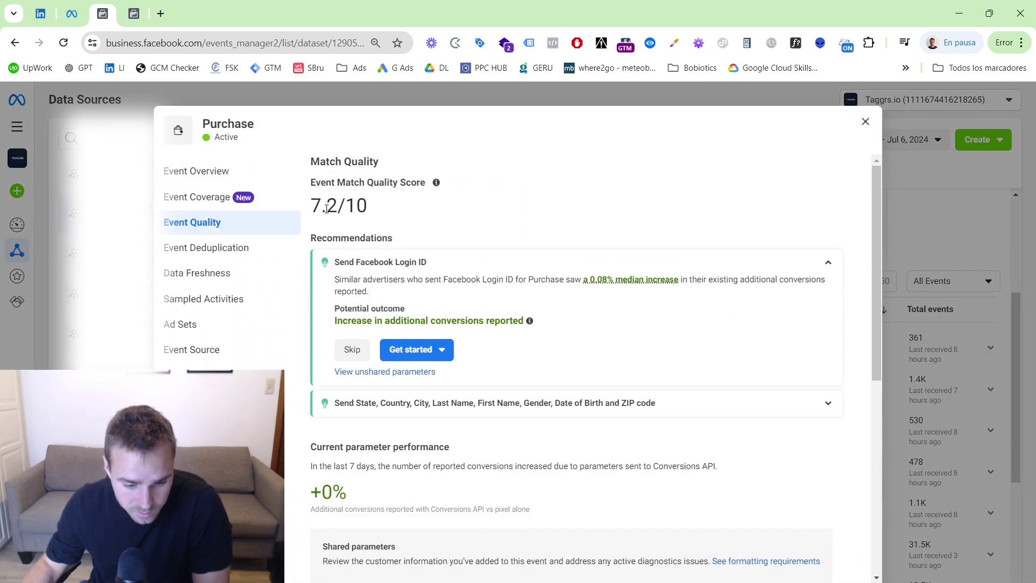
scroll(353, 207, down, 6)
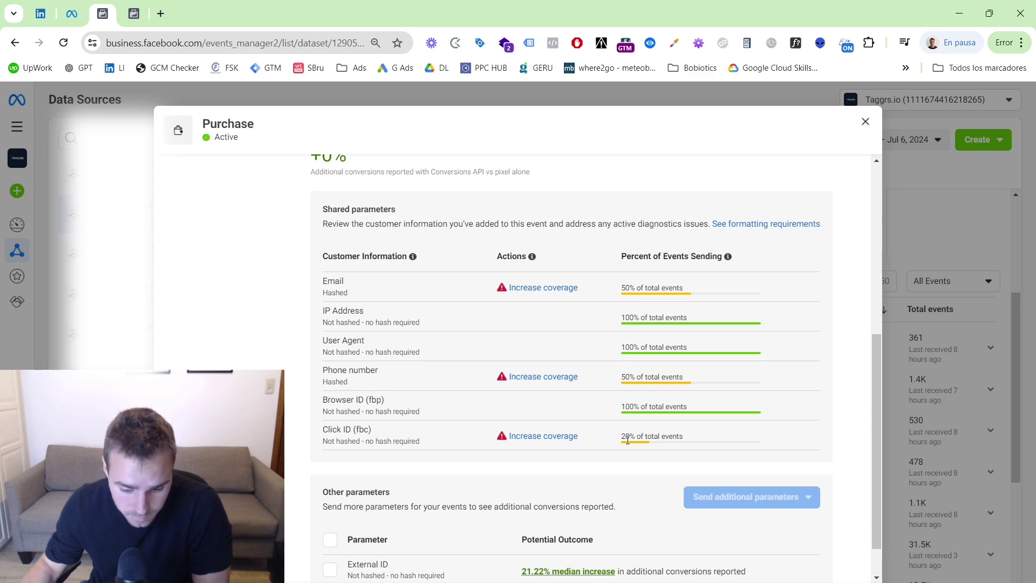
scroll(661, 432, down, 1)
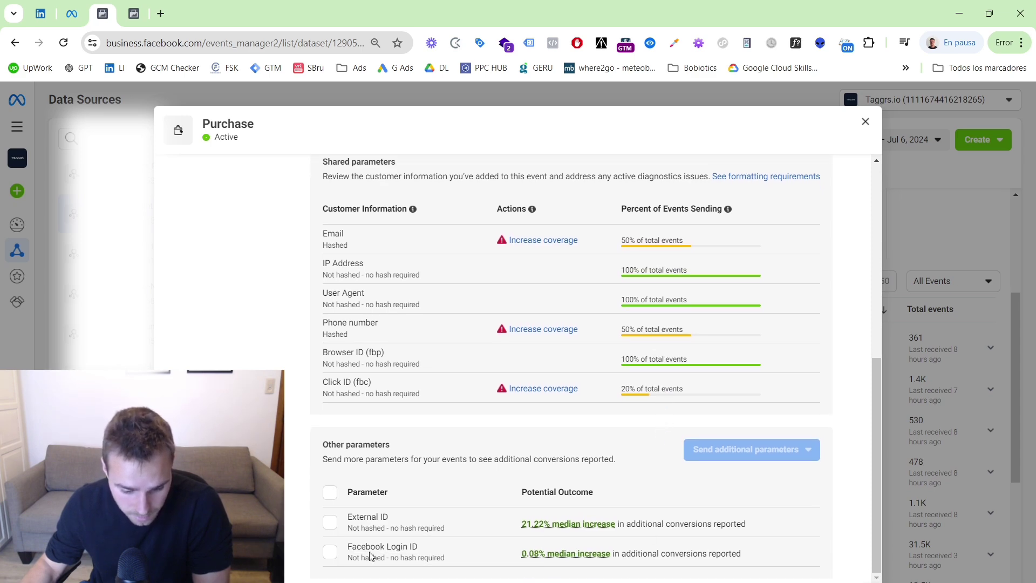
click(371, 556)
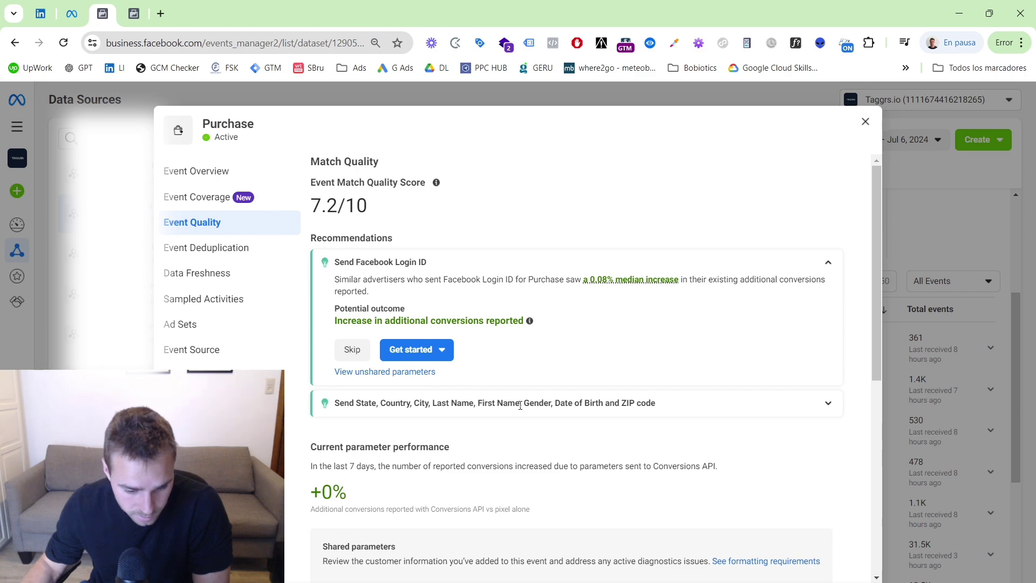
- Expand and read the recommendation on sending state, country, city, name and ZIP code data, and close the Purchase details
click(831, 406)
scroll(213, 306, down, 3)
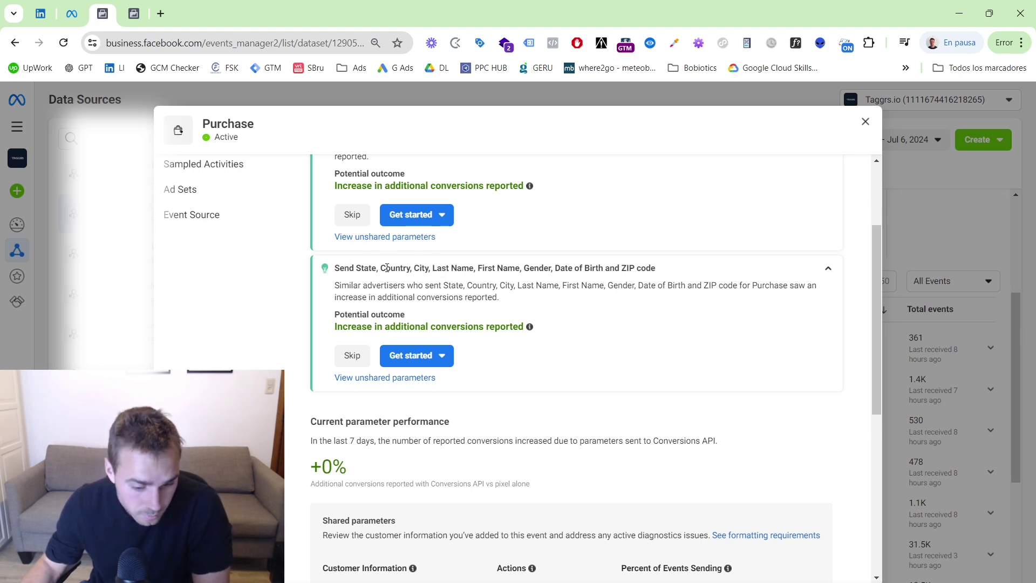
scroll(424, 270, up, 3)
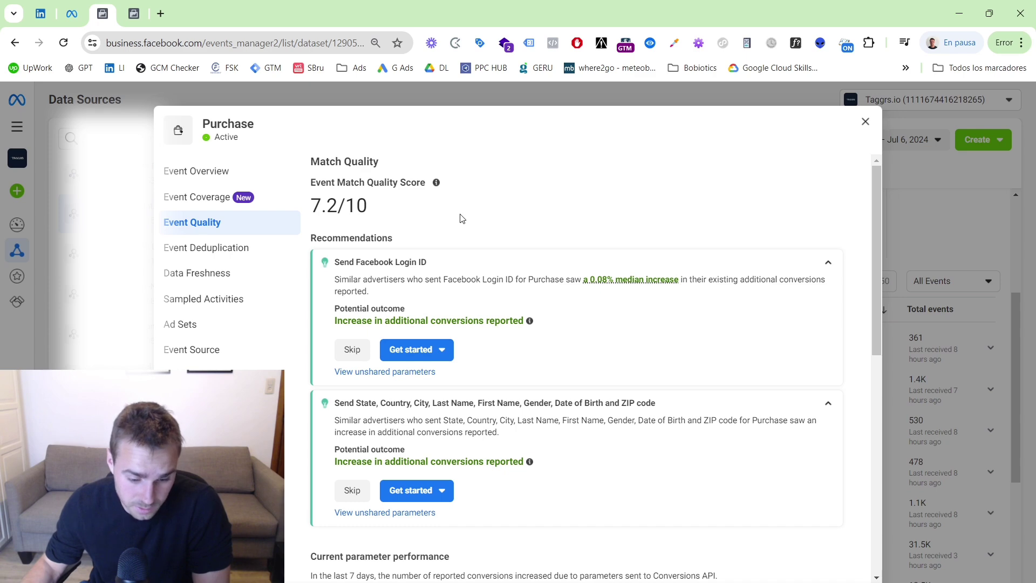
click(866, 124)
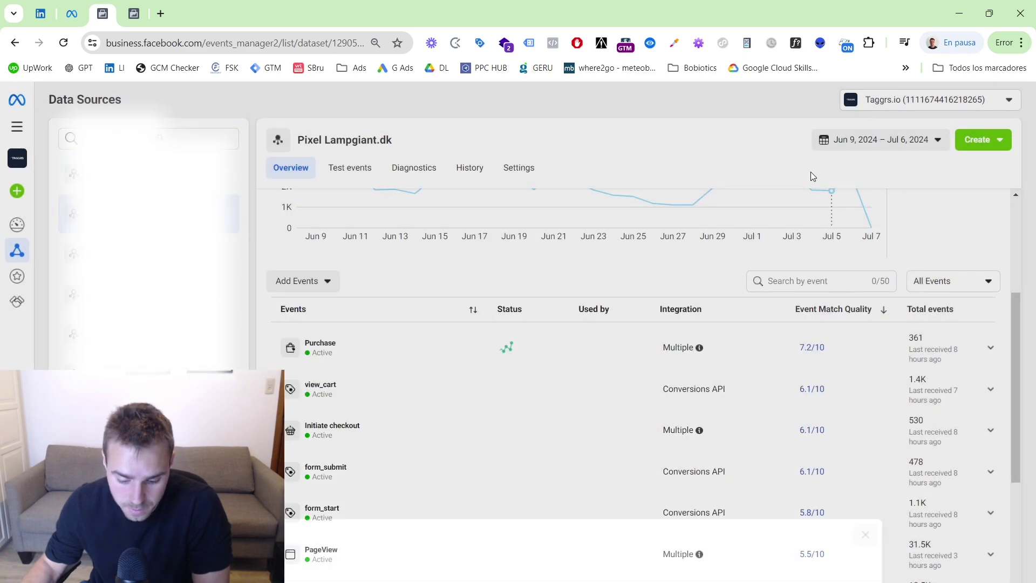
- Return to the Notion notes and check off the task "Show Meta Events Manager with Quality Scores"
key(alt+Tab)
scroll(521, 575, down, 2)
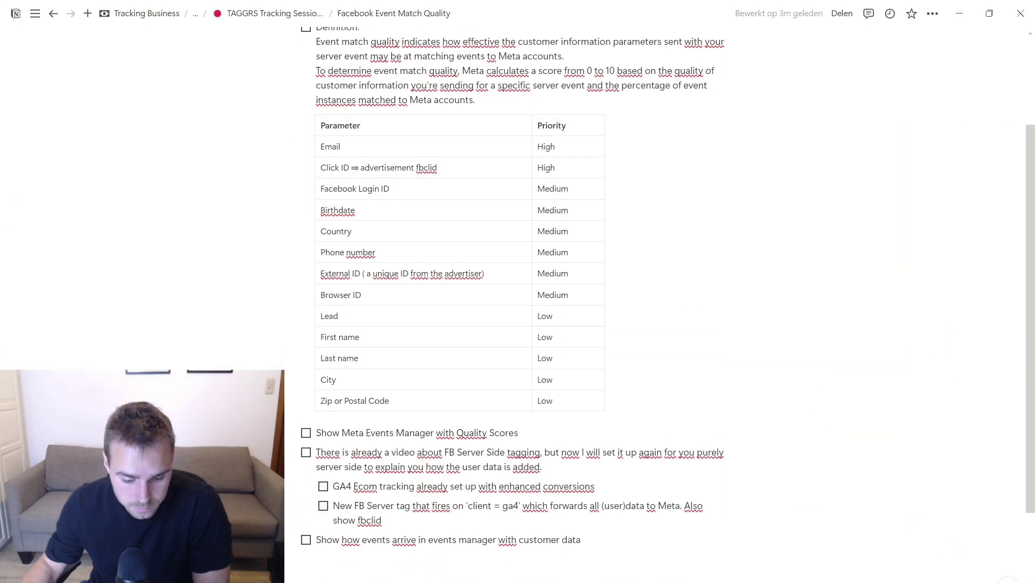
click(306, 430)
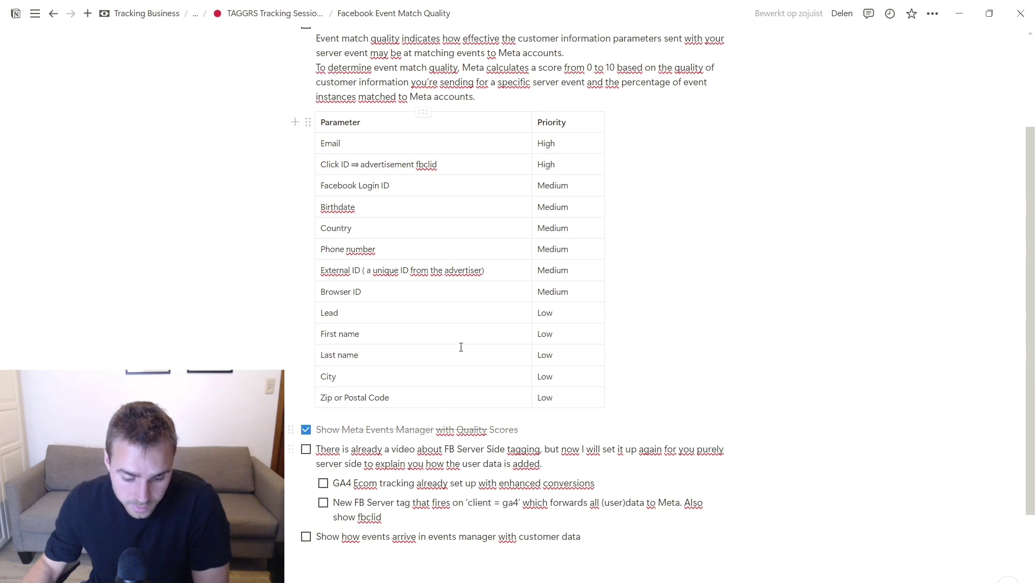
- Check off the FB Server Side tagging video task and its subtask "GA4 Ecom tracking already set up with enhanced conversions"
scroll(460, 347, down, 1)
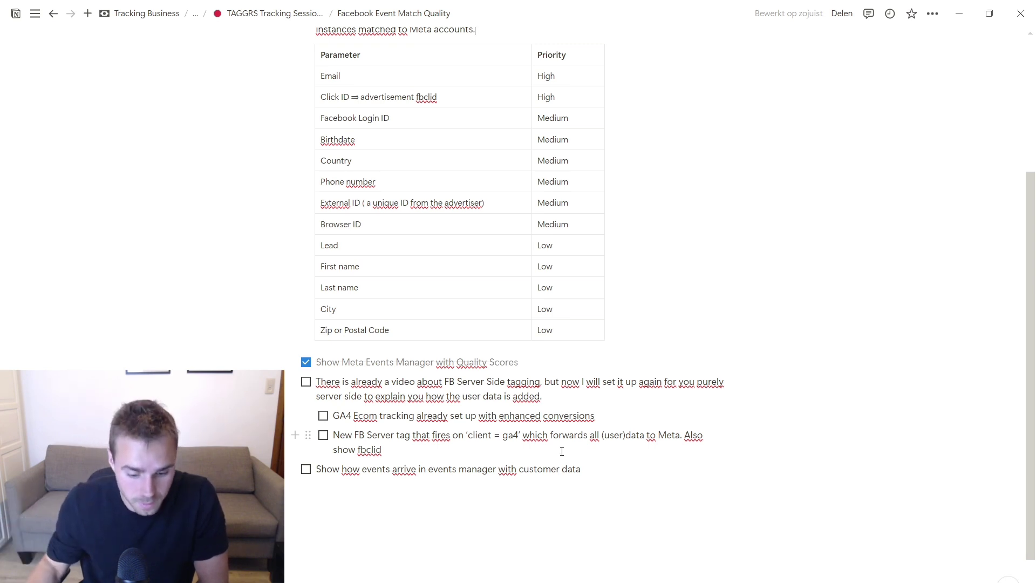
click(306, 381)
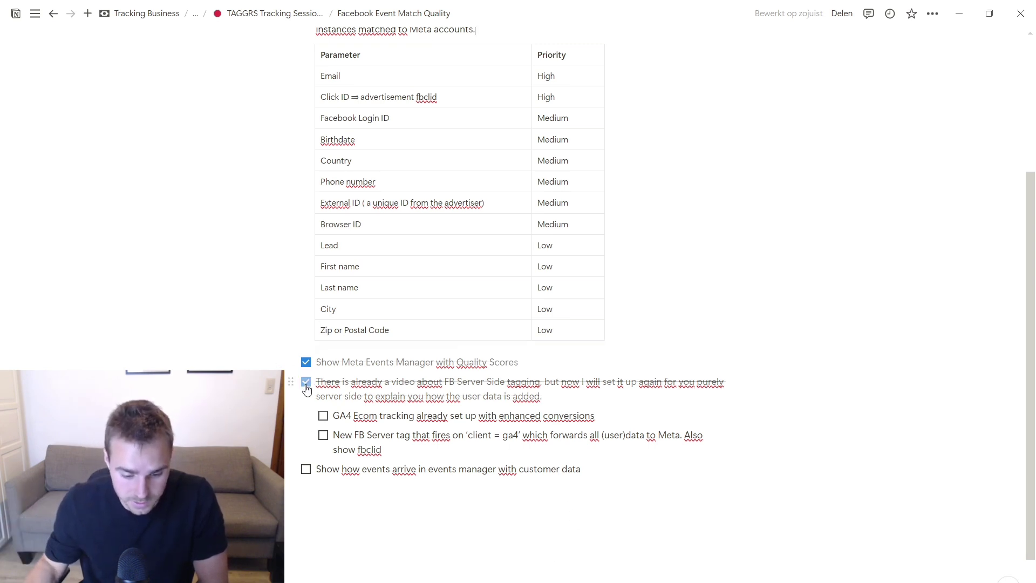
click(323, 417)
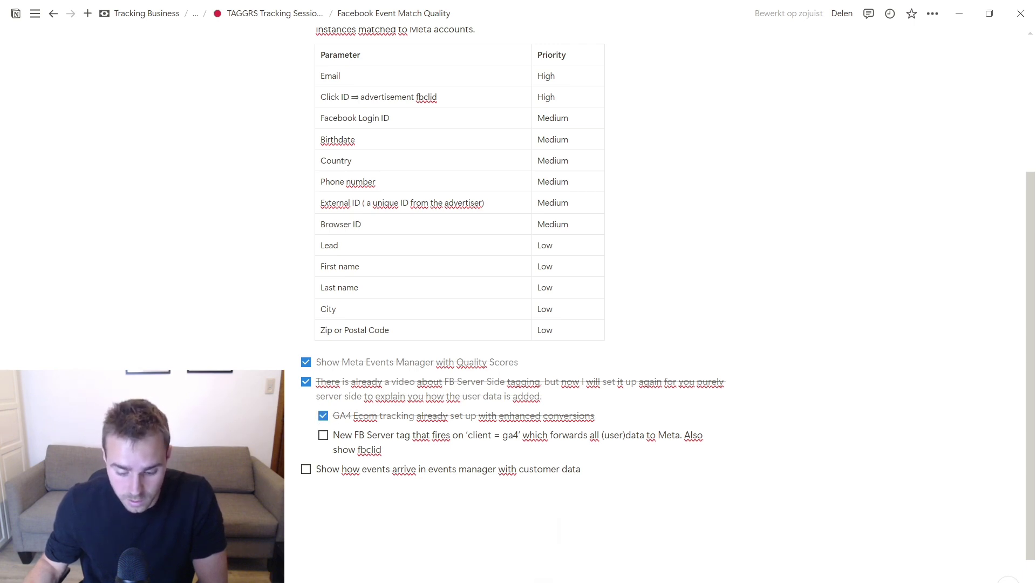
- Switch to the browser and bring up the tags of the demo1-taggrs.nl web container in Google Tag Manager
click(624, 582)
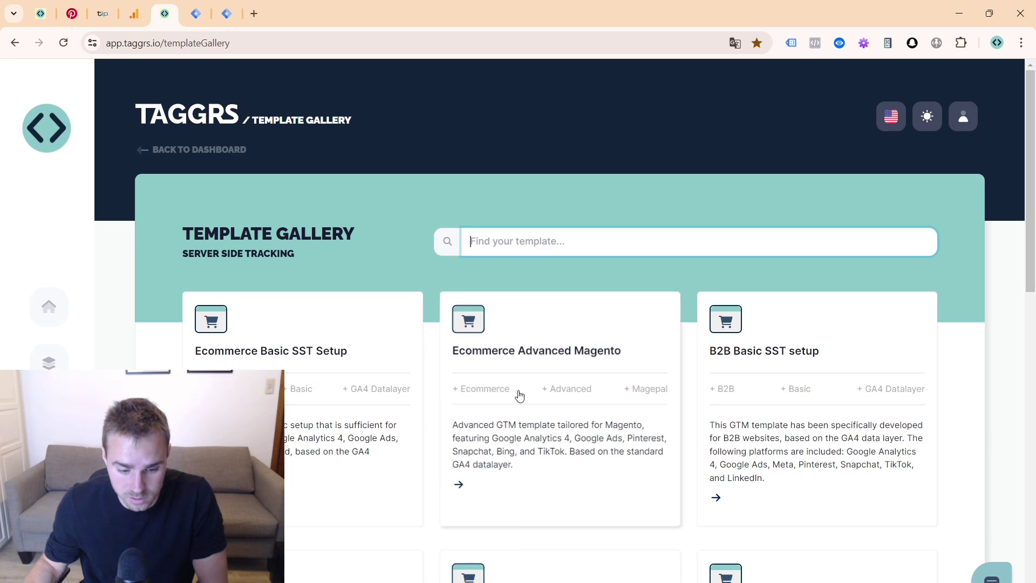
click(204, 23)
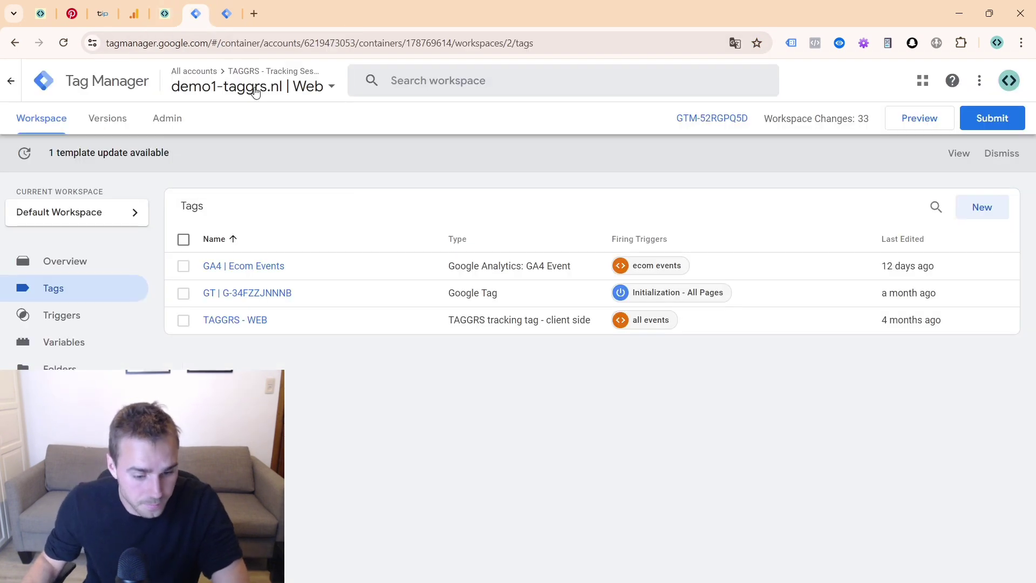
- Switch to the demo1-taggrs.nl server container, dismiss the template update notice and start its preview mode
click(227, 22)
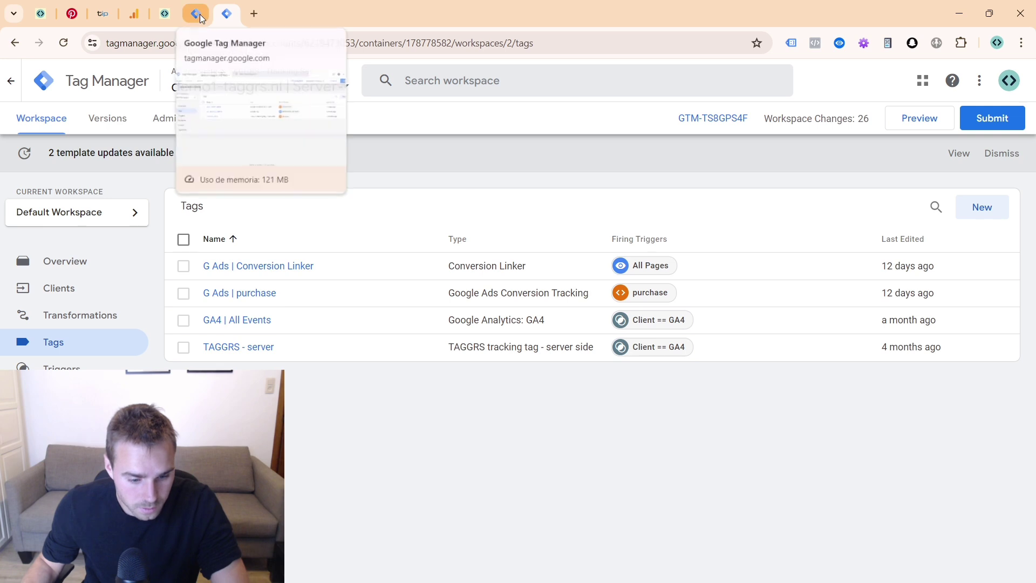
click(199, 14)
click(227, 15)
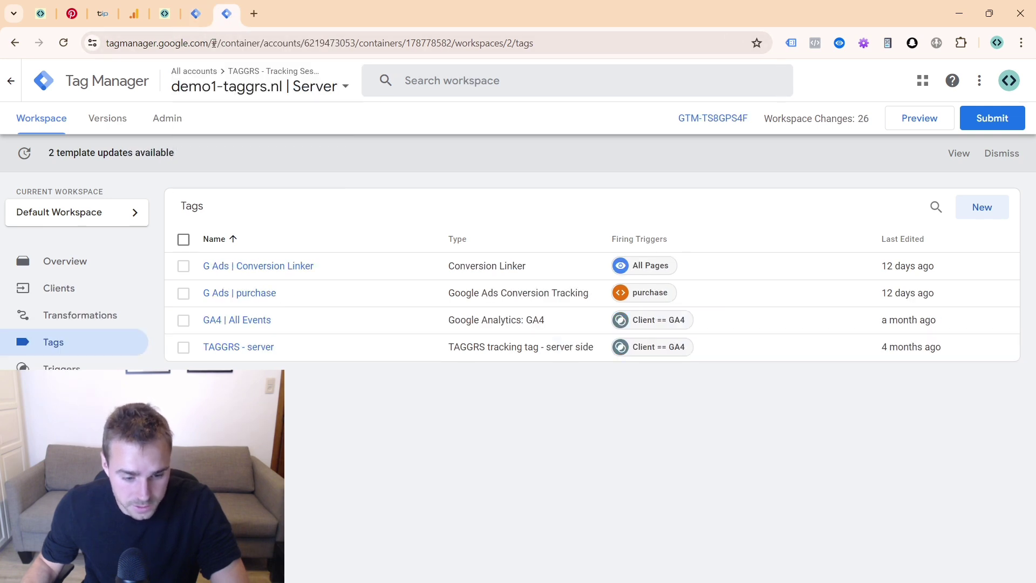
click(996, 155)
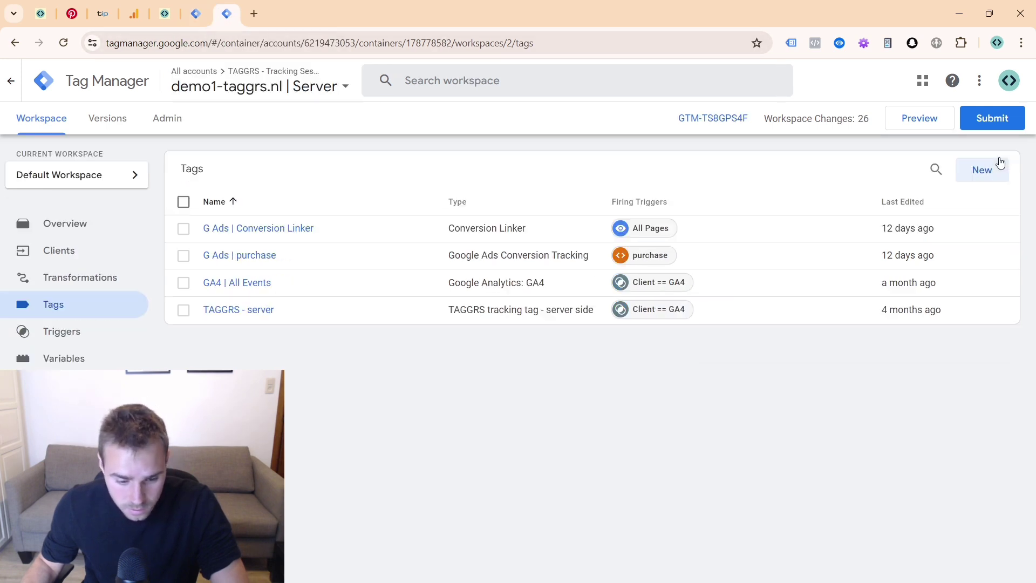
click(930, 125)
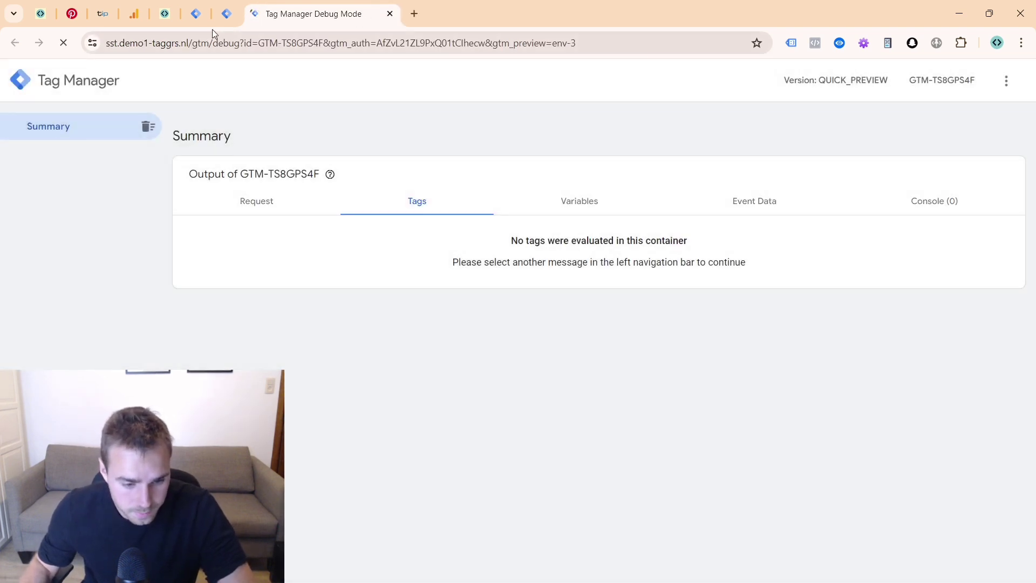
click(195, 15)
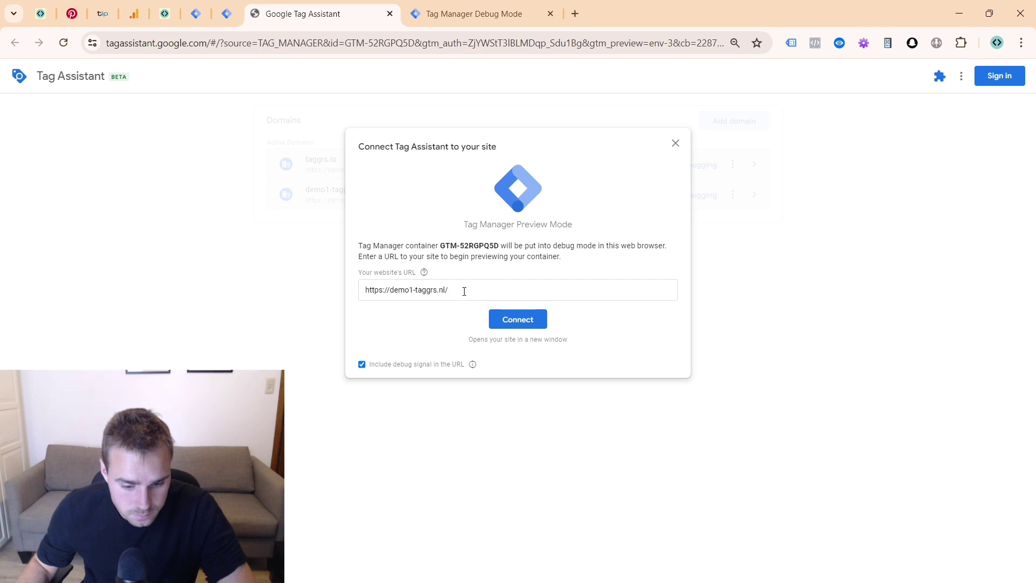
click(494, 319)
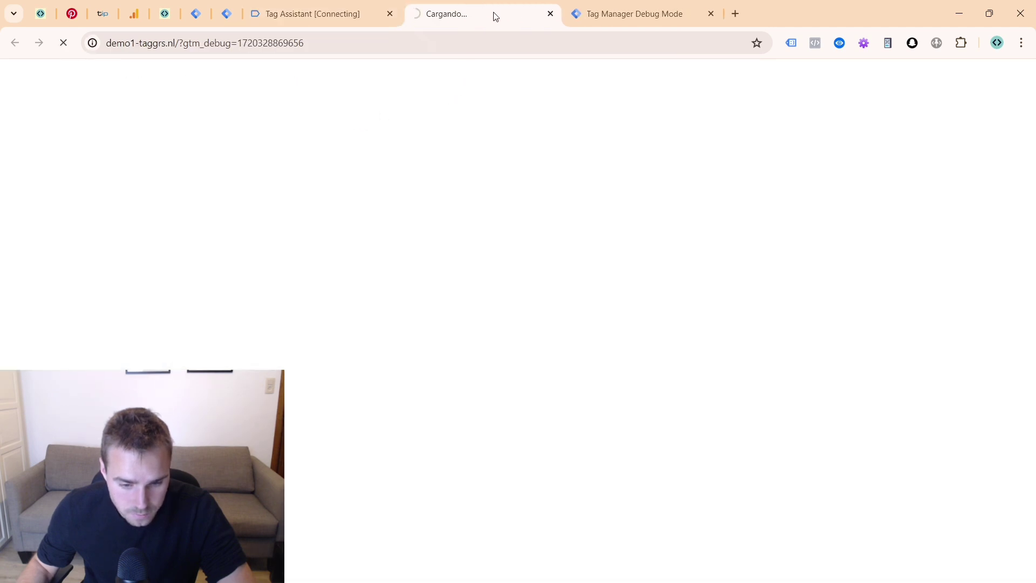
drag(493, 12, 598, 15)
click(753, 71)
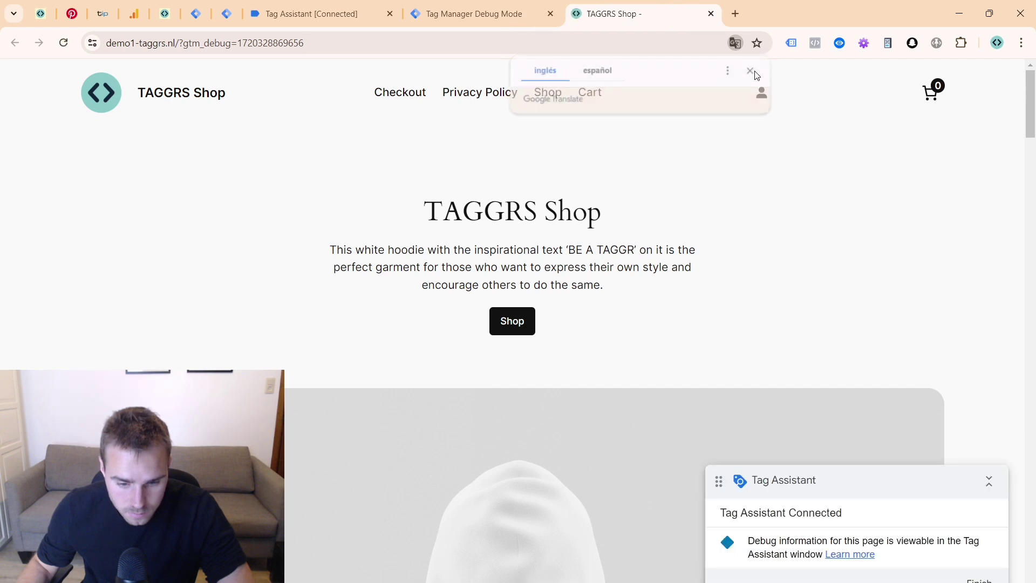
scroll(507, 262, down, 1)
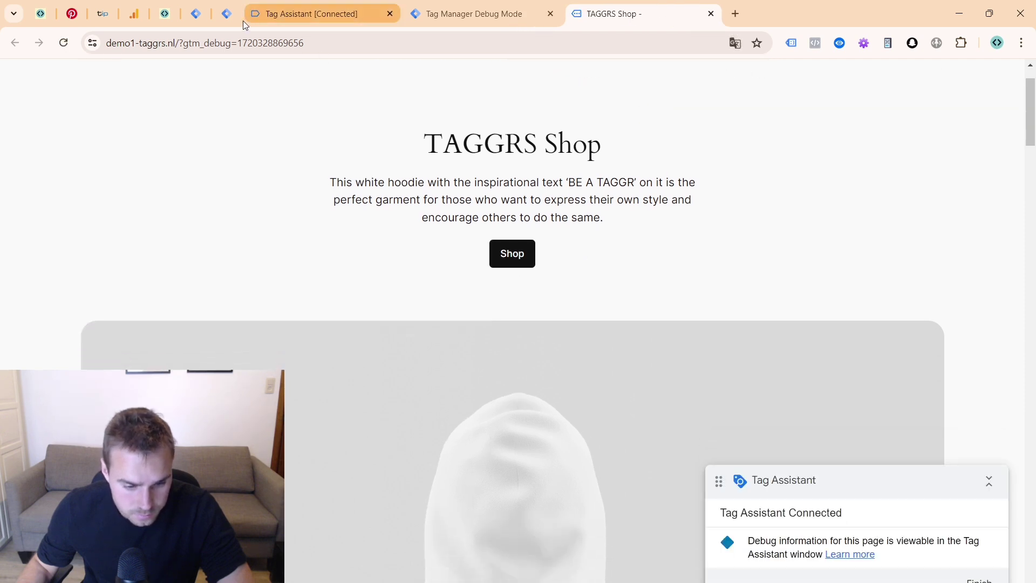
- Review the ecom events trigger and the Google Tag configuration in the web container, and look at the server container's tags
click(195, 13)
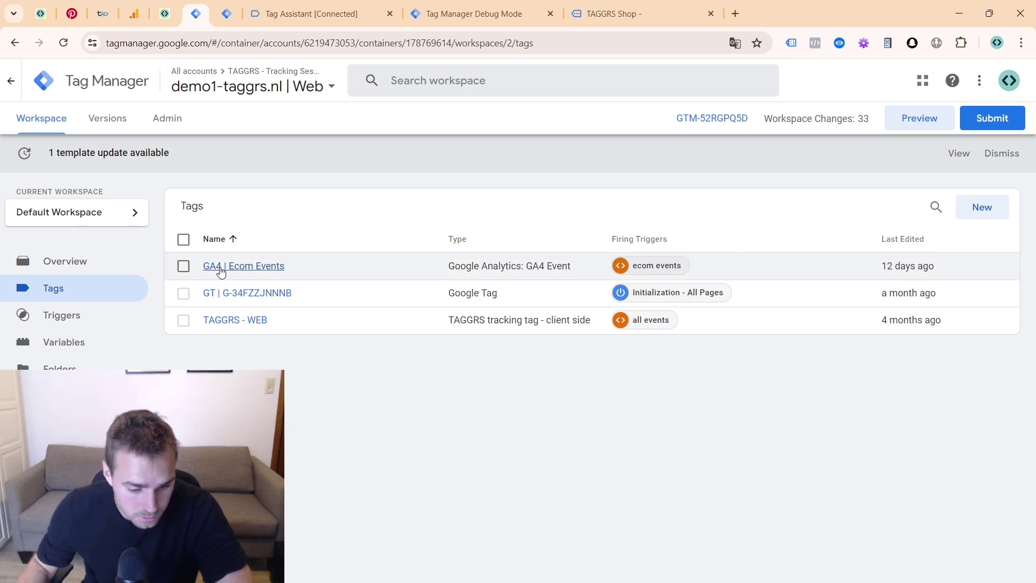
click(637, 270)
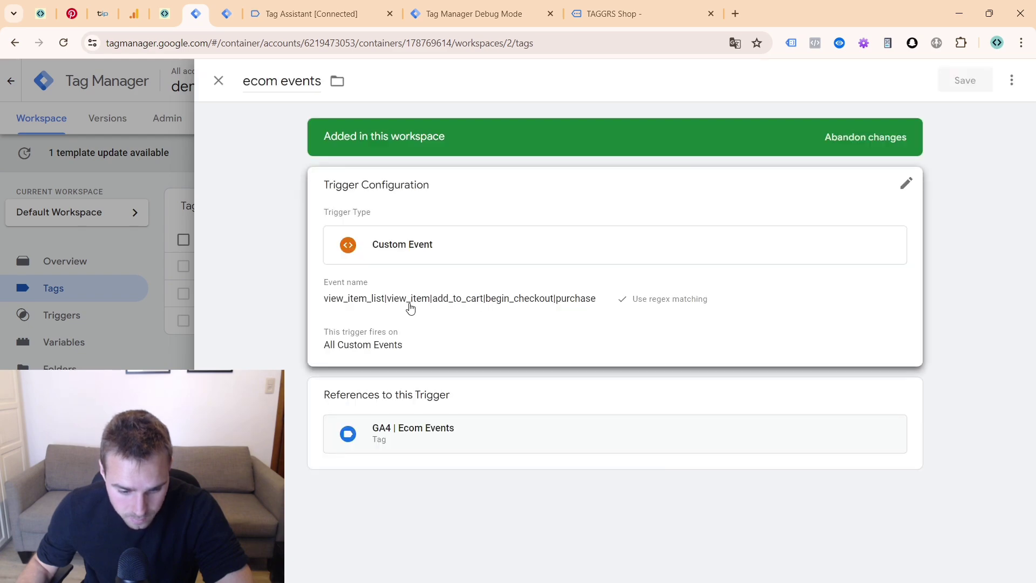
click(218, 81)
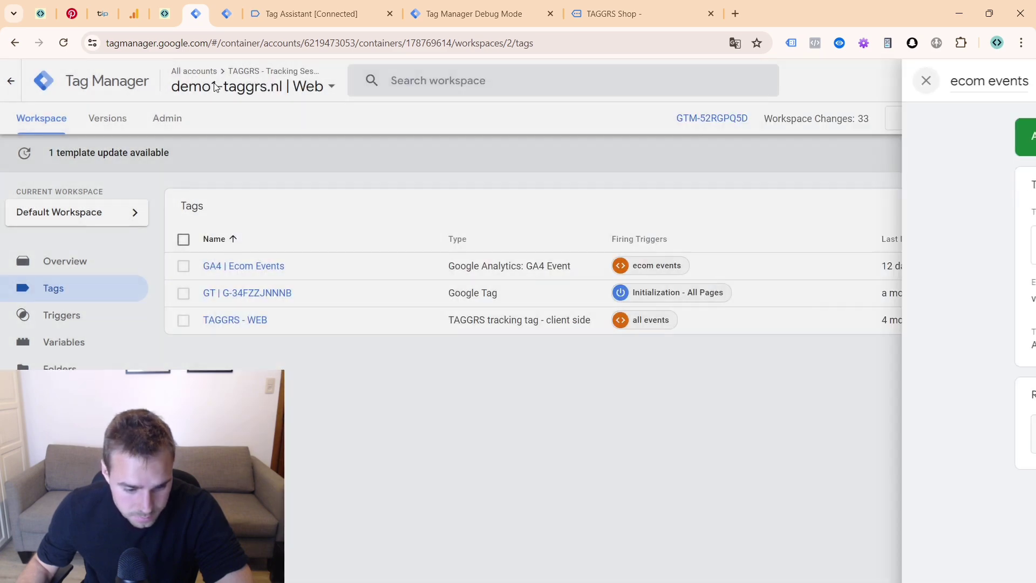
click(251, 296)
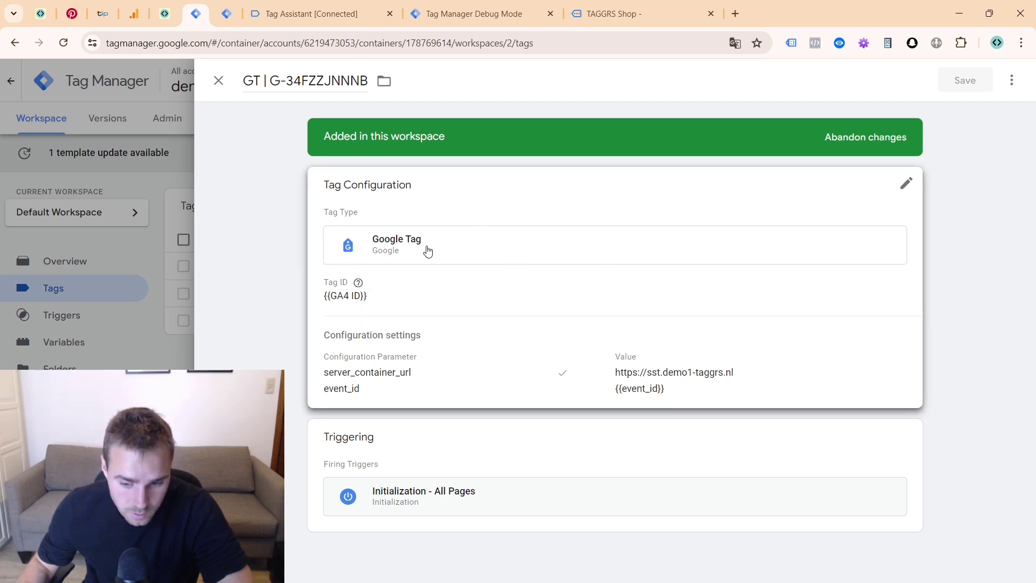
click(227, 14)
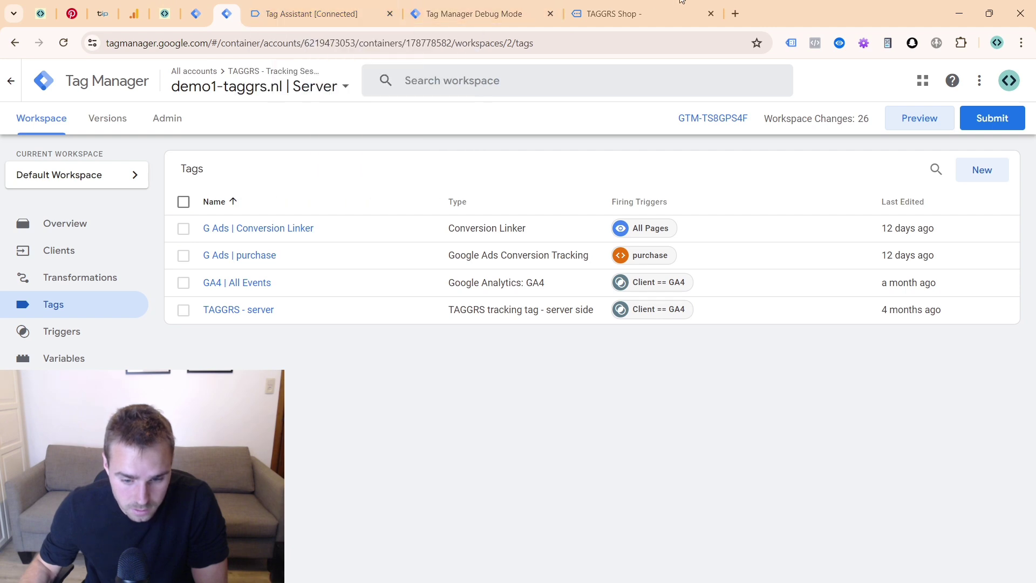
- Open the TAGGRS. Hoodie 'BE A TAGGR' product page in the previewed shop
click(659, 14)
click(532, 261)
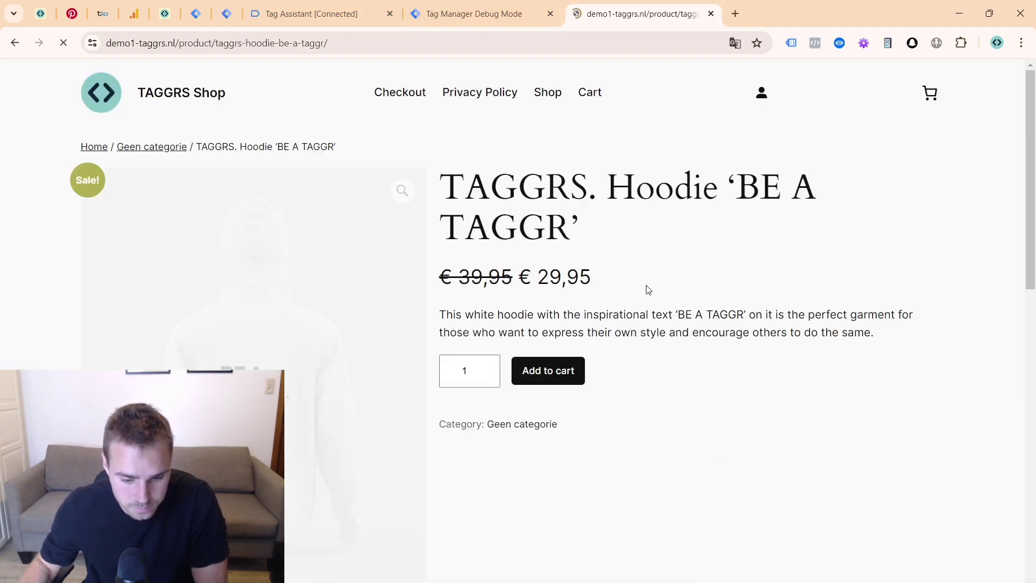
scroll(706, 210, down, 2)
scroll(704, 164, up, 2)
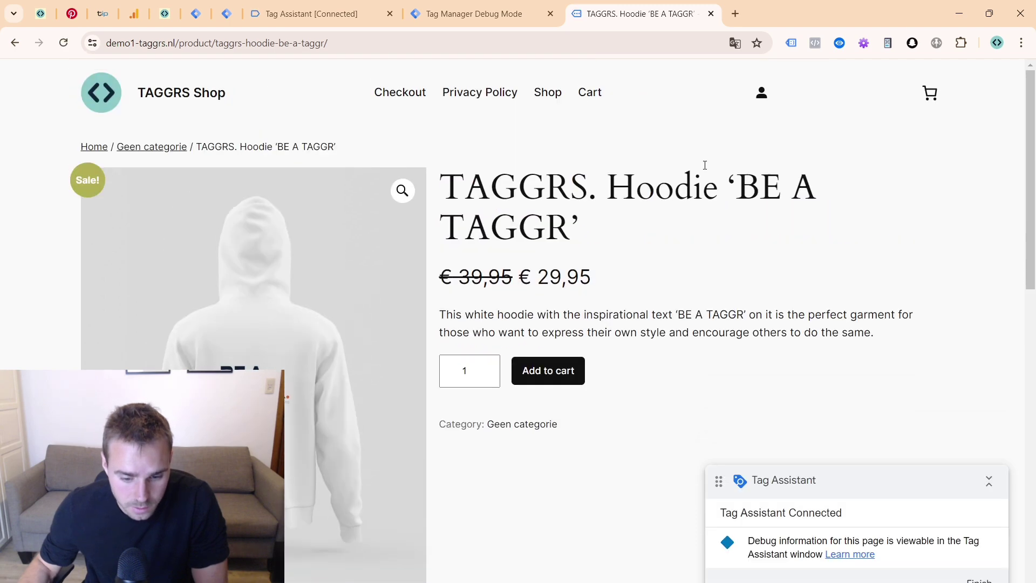
- Inspect the GA4 | Ecom Events tag fired on the web container's view_item event in Tag Assistant
click(319, 15)
click(3, 346)
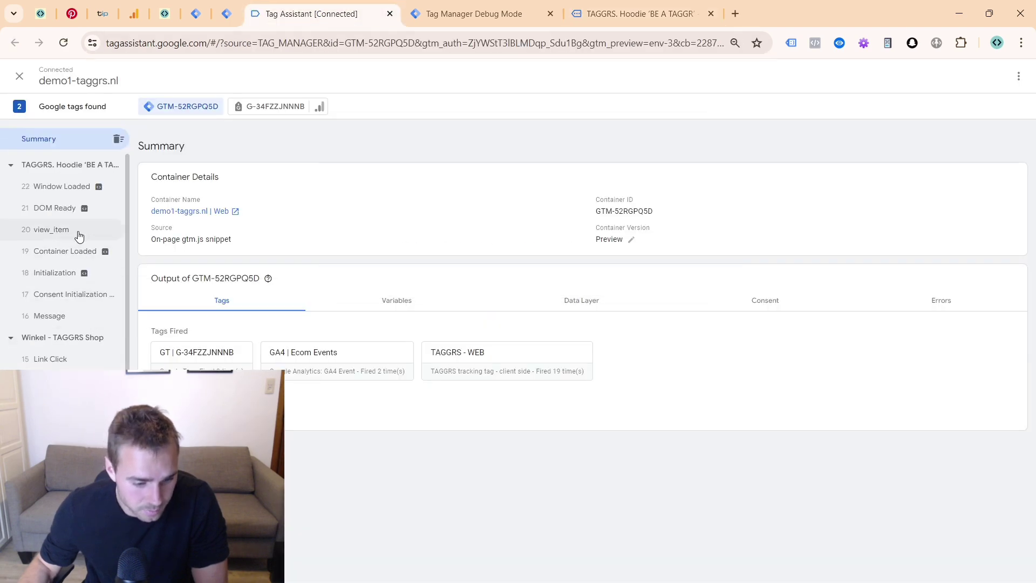
click(73, 229)
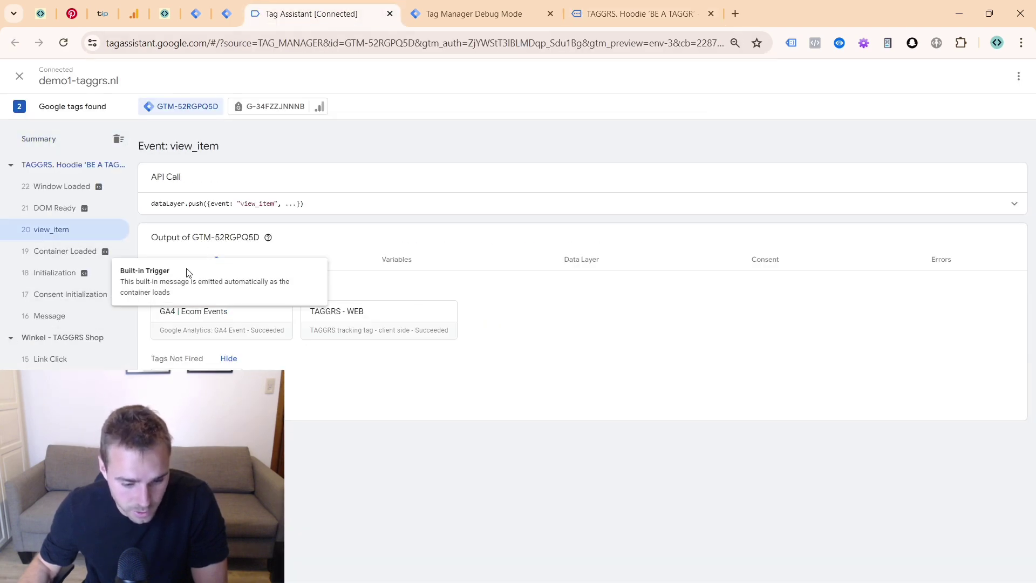
click(205, 316)
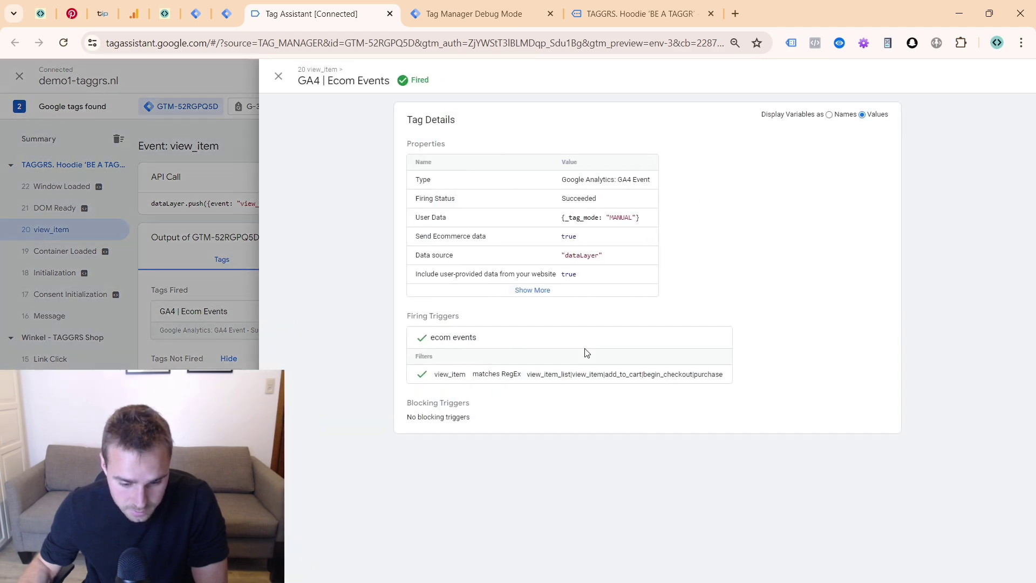
click(241, 323)
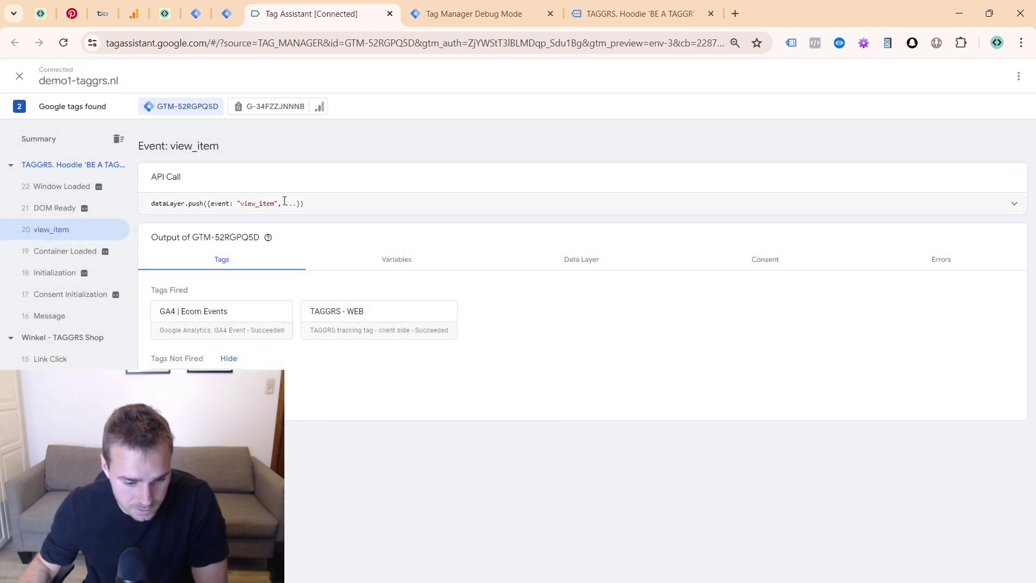
- Examine the ecommerce item data in the View Item hit sent by the Google tag's view_item event
click(269, 106)
click(23, 229)
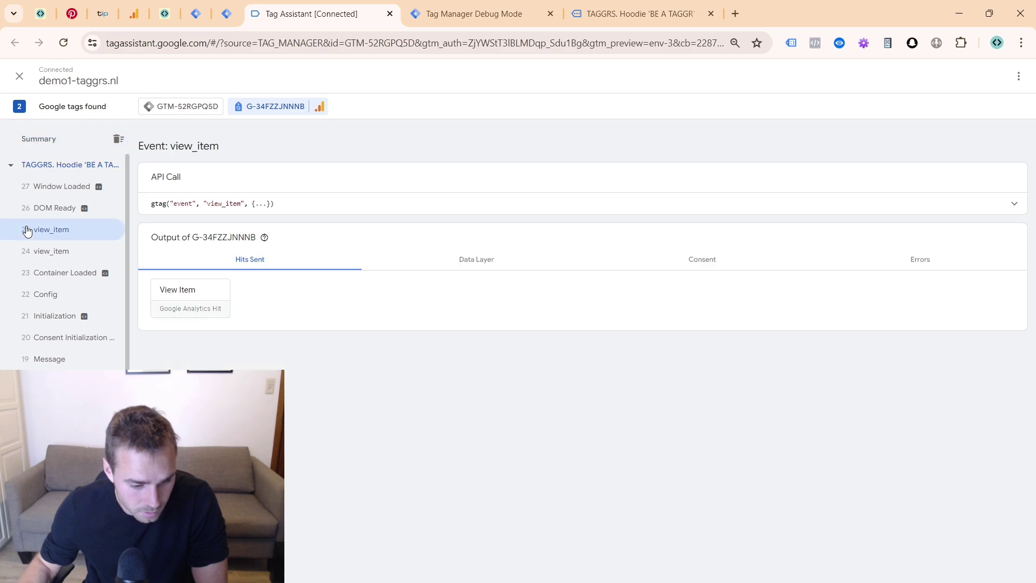
click(206, 303)
scroll(580, 268, down, 2)
scroll(580, 268, down, 4)
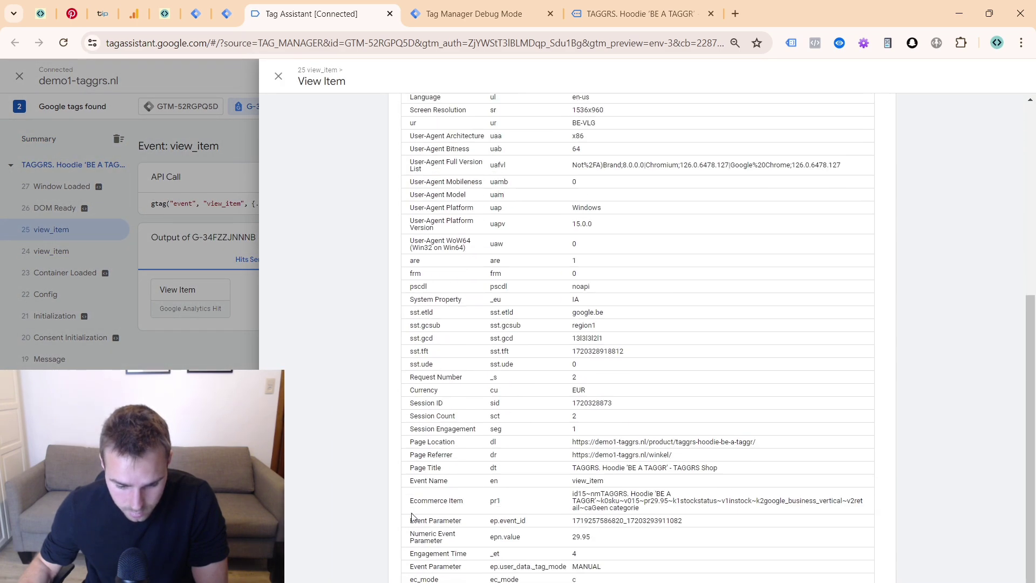
triple_click(684, 498)
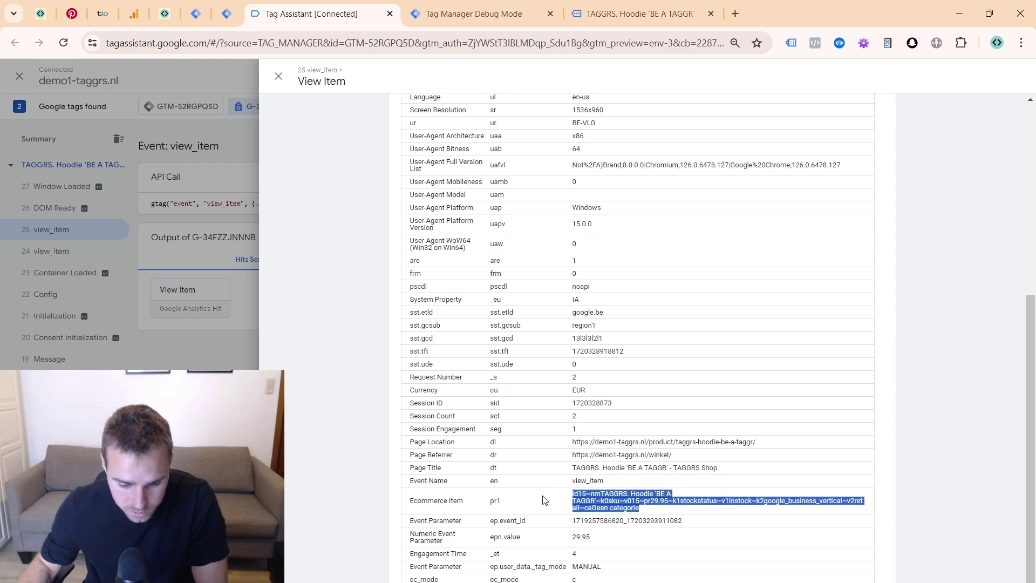
scroll(542, 499, up, 6)
- Inspect the outgoing request of the GA4 | All Events tag for view_item in the server container's debug mode, and close its details
click(470, 13)
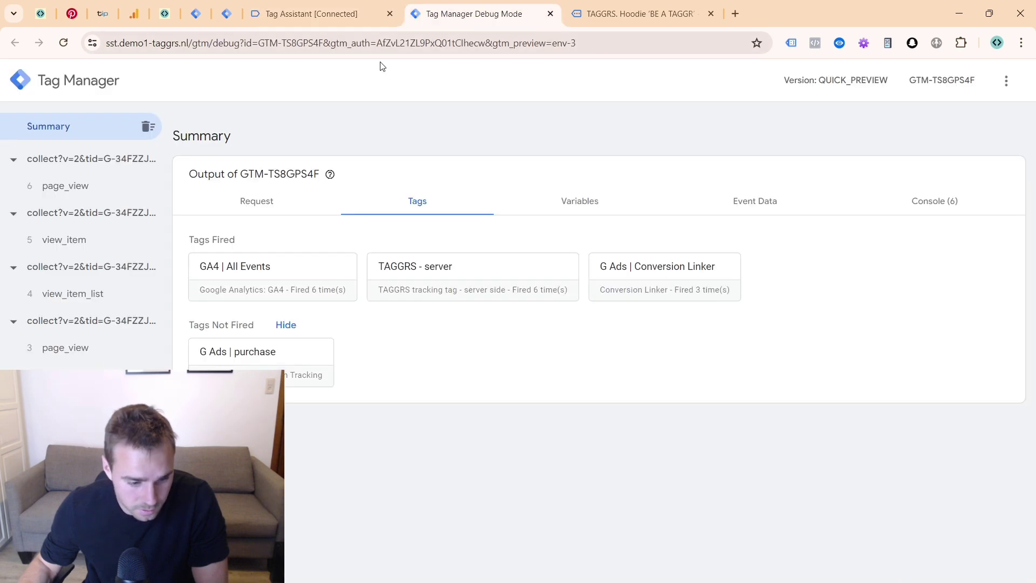
click(36, 236)
click(259, 270)
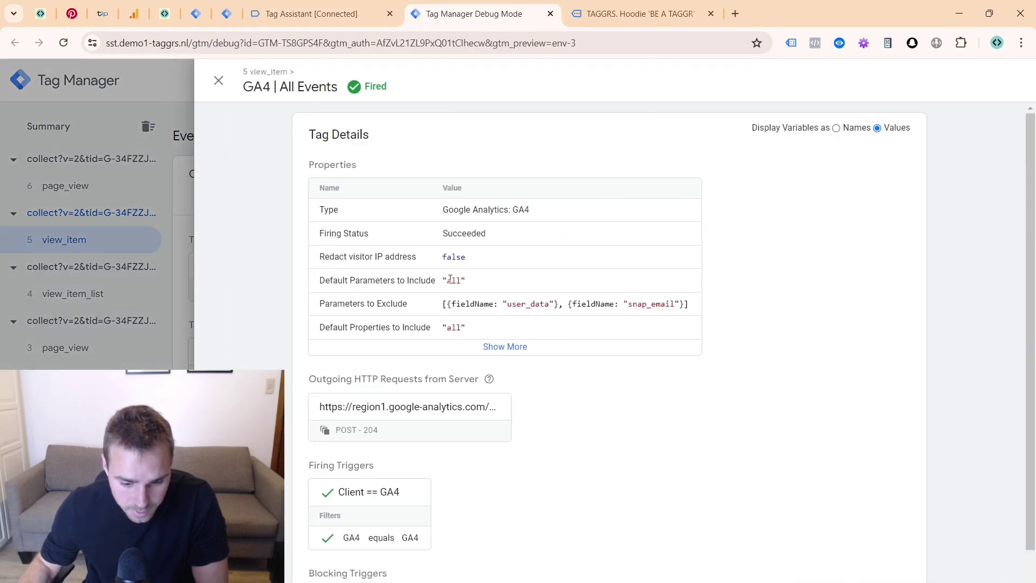
click(426, 437)
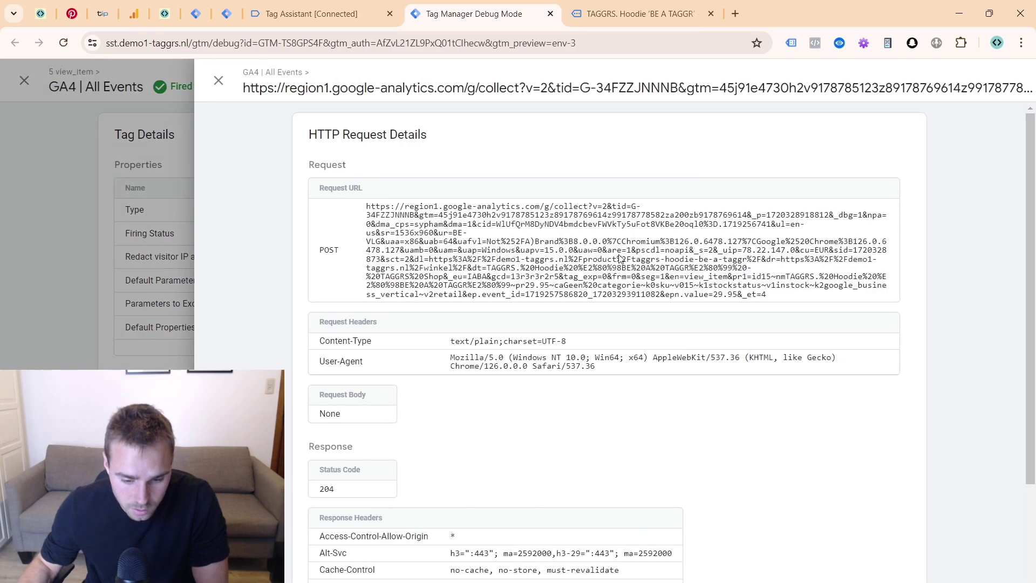
triple_click(467, 217)
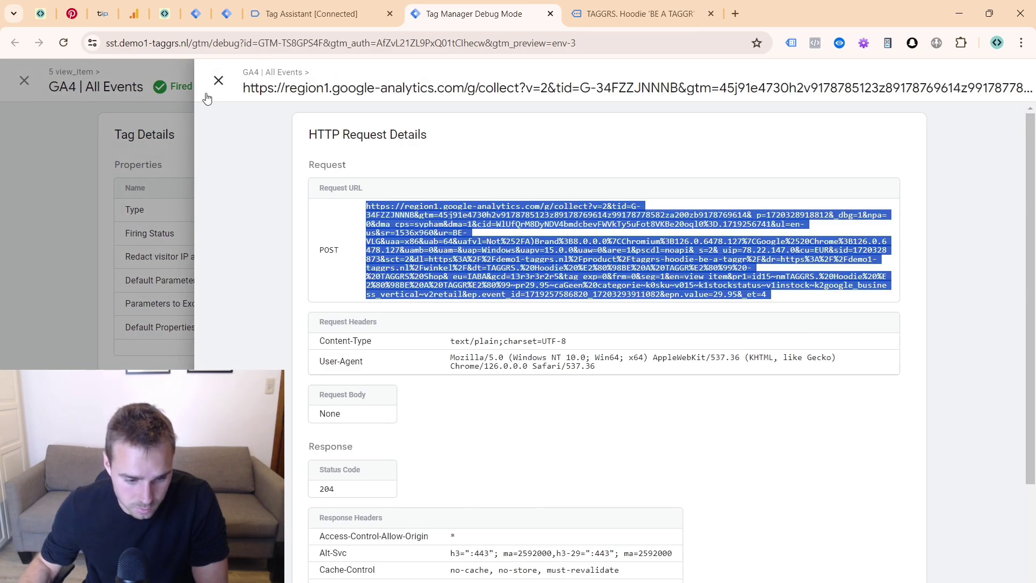
click(216, 82)
click(209, 84)
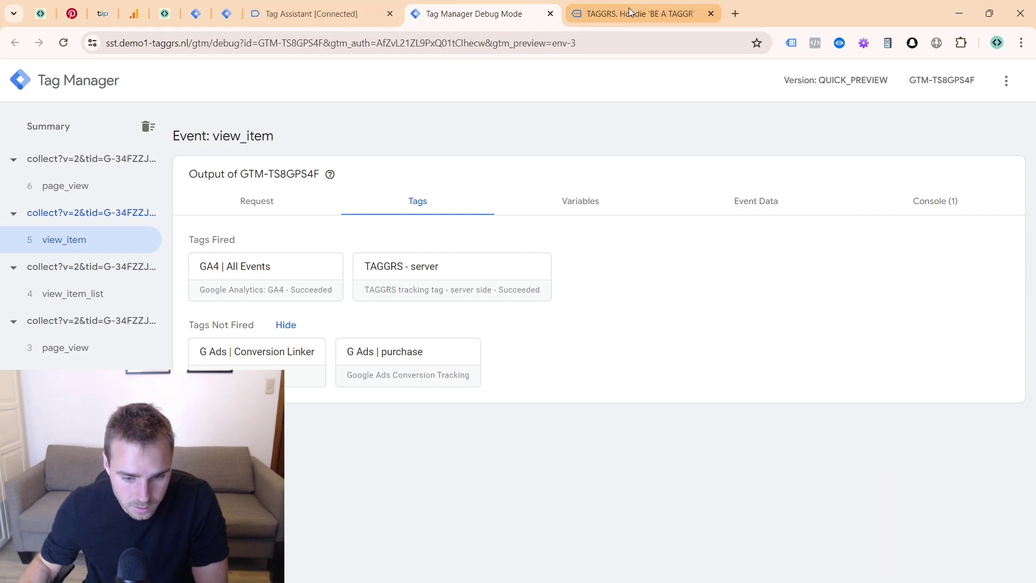
- Review the user-provided data setting of the web container's GA4 | Ecom Events tag and its UPD - purchase variable, and close both
click(197, 17)
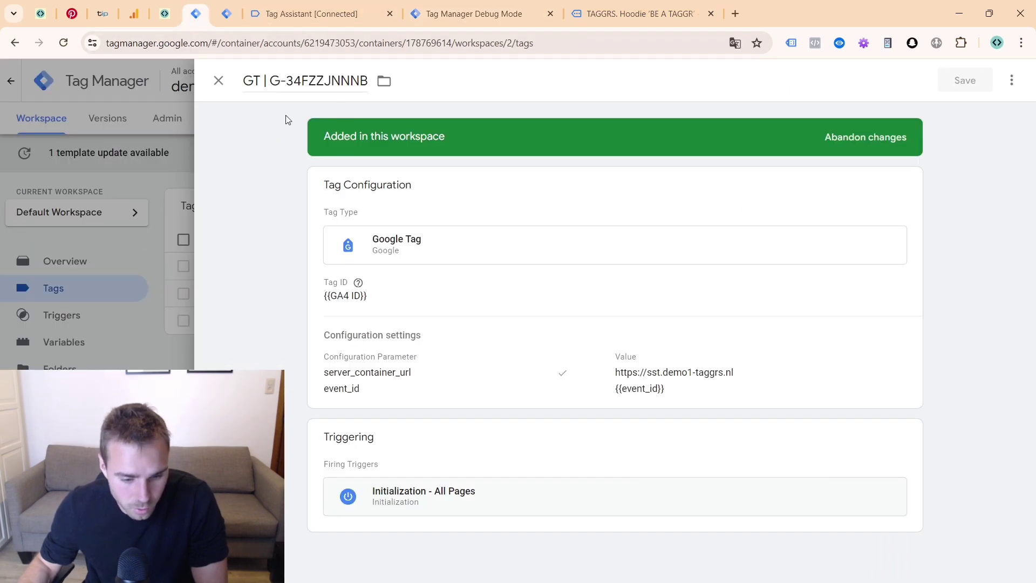
click(219, 81)
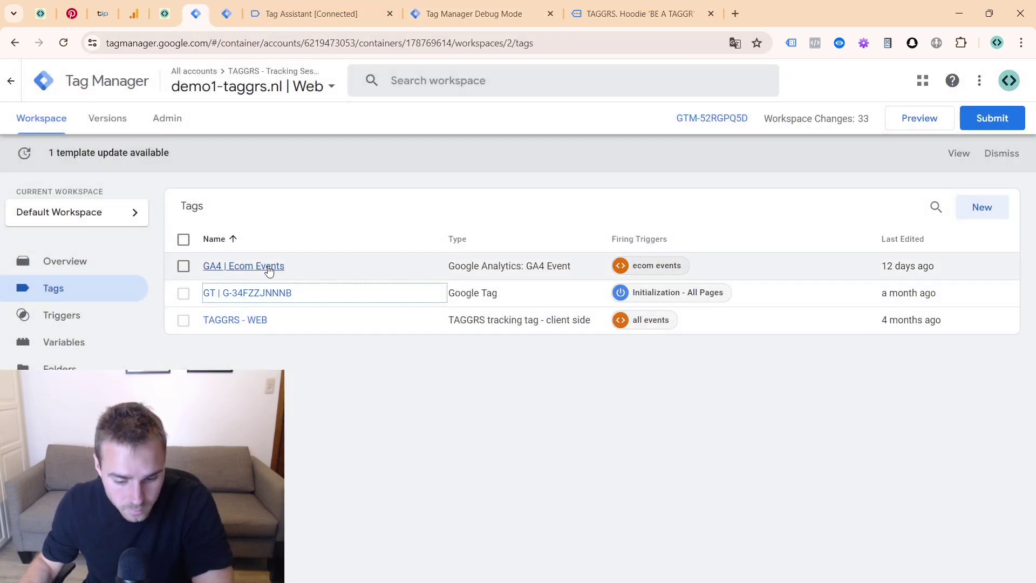
click(269, 269)
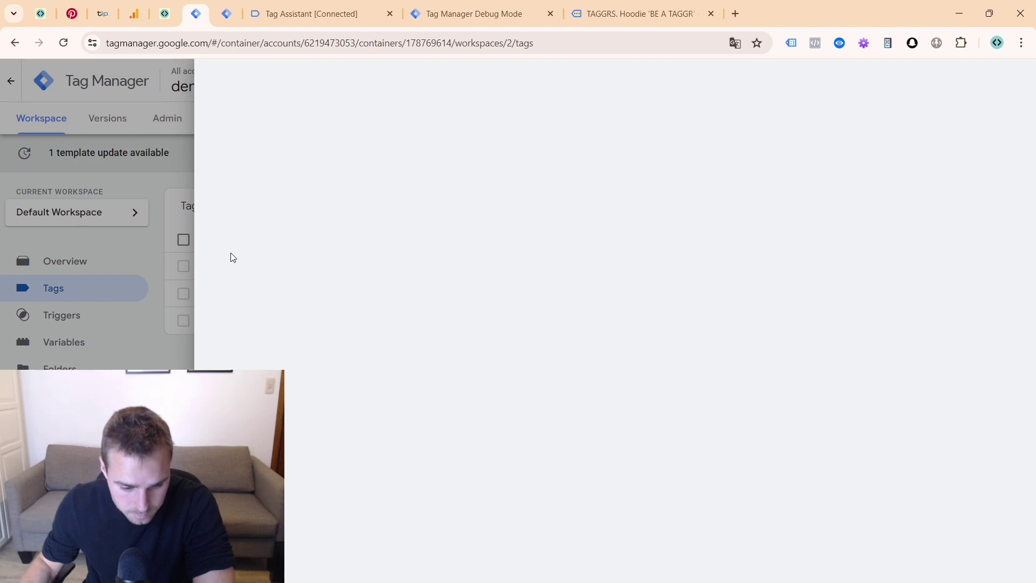
scroll(377, 370, down, 2)
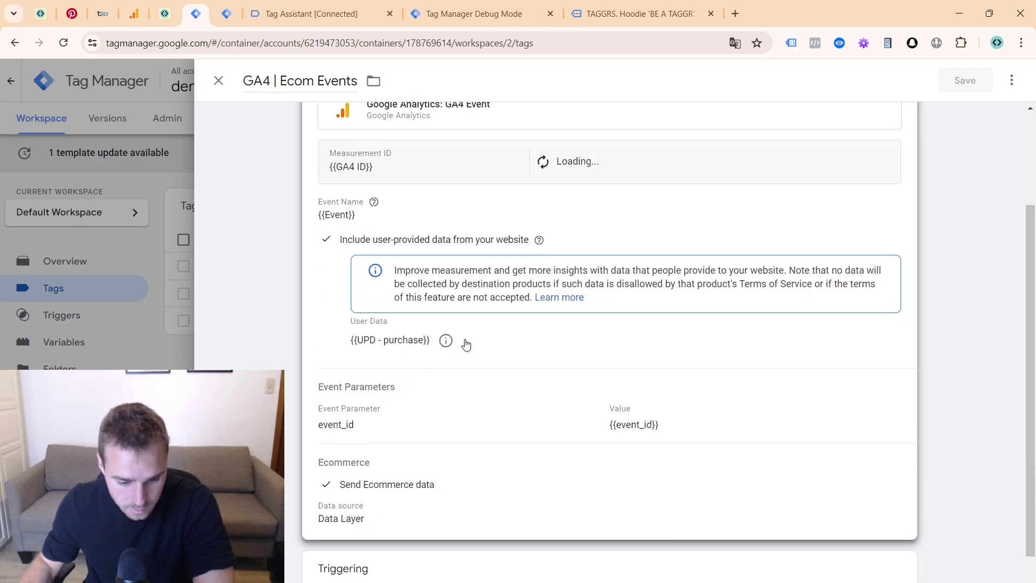
click(446, 341)
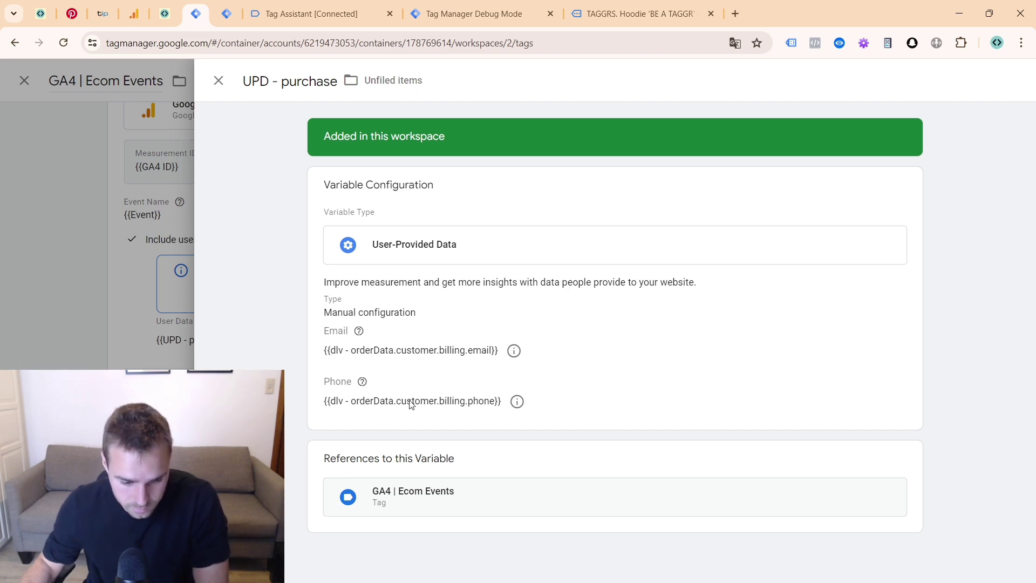
click(219, 81)
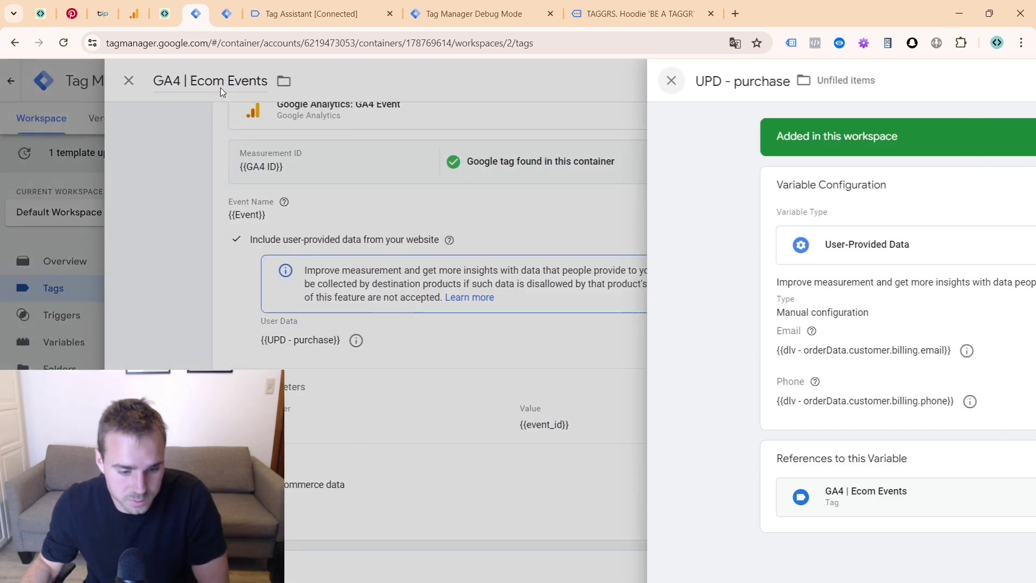
click(216, 83)
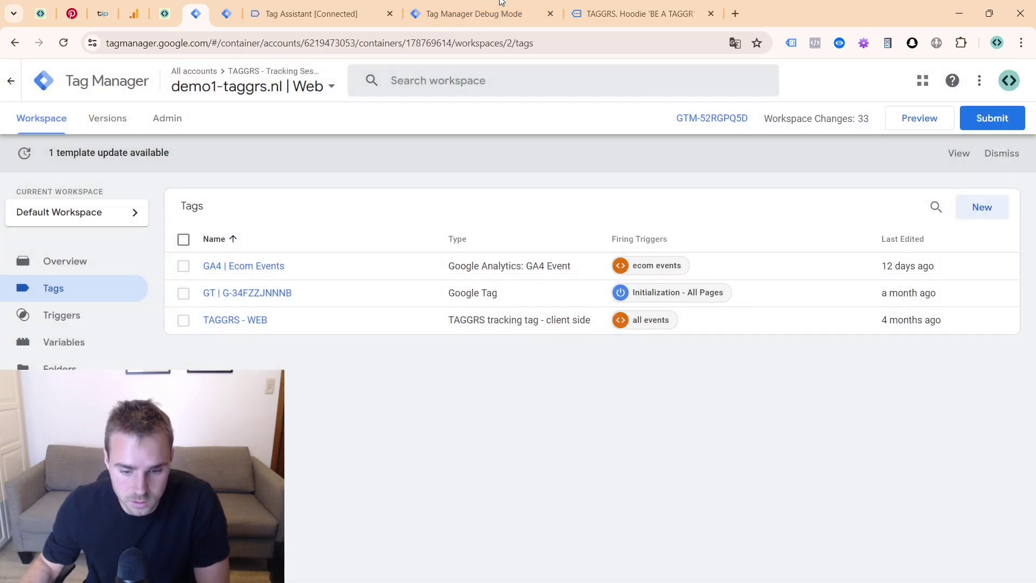
- Switch to the TAGGRS Shop product page, add one 'BE A TAGGR' hoodie to the cart and proceed from the cart to checkout
click(580, 11)
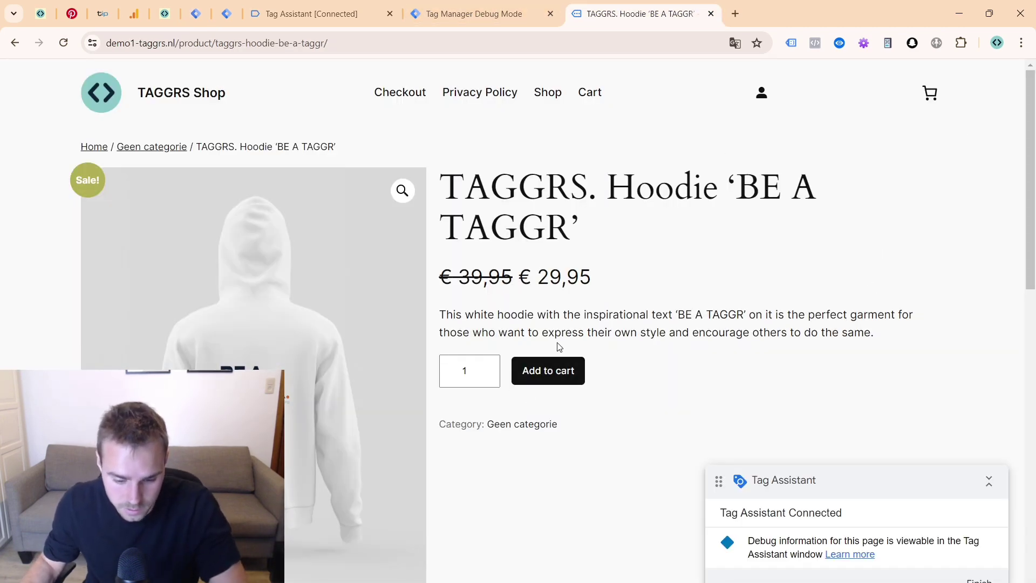
click(550, 371)
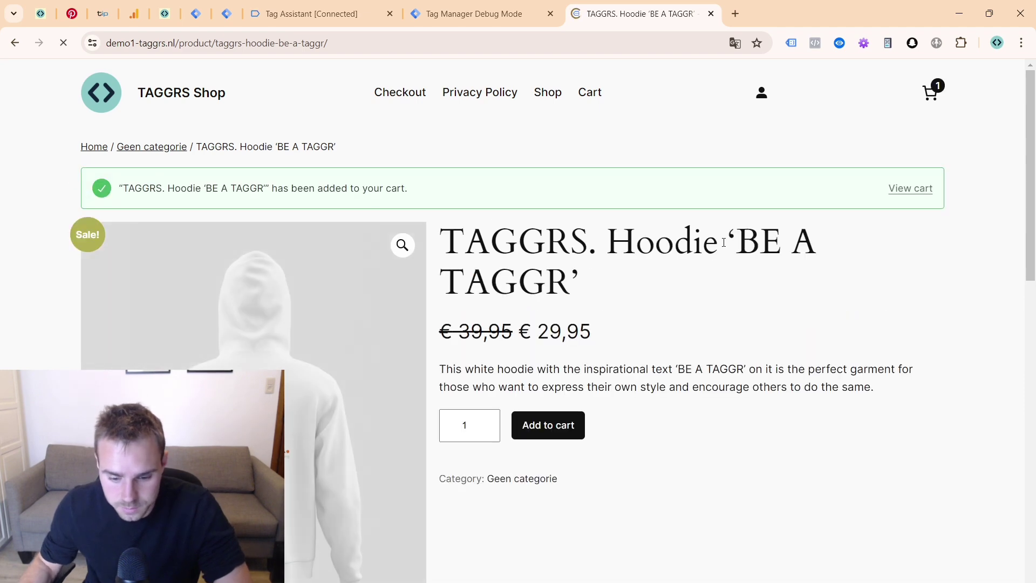
click(926, 190)
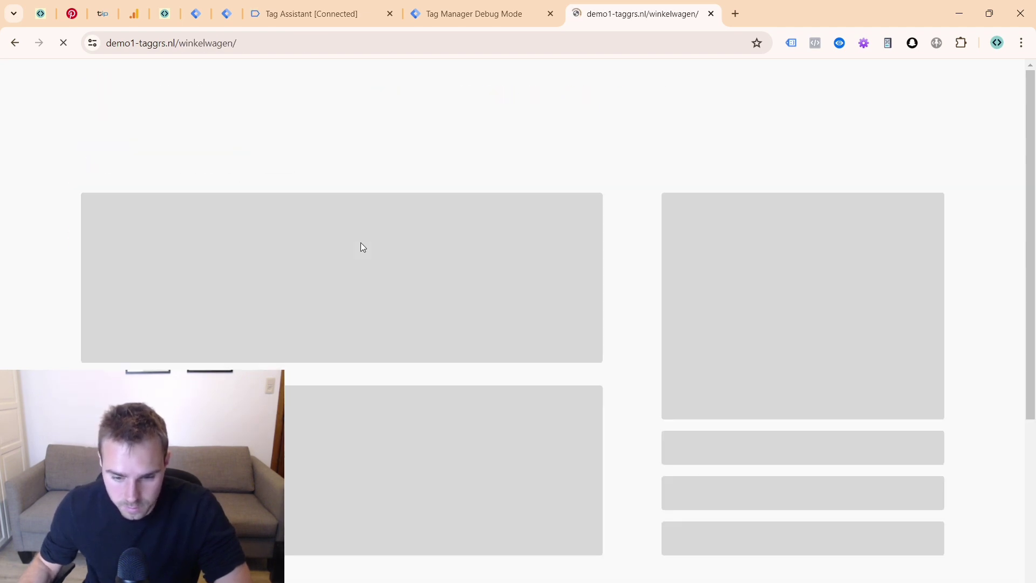
click(864, 364)
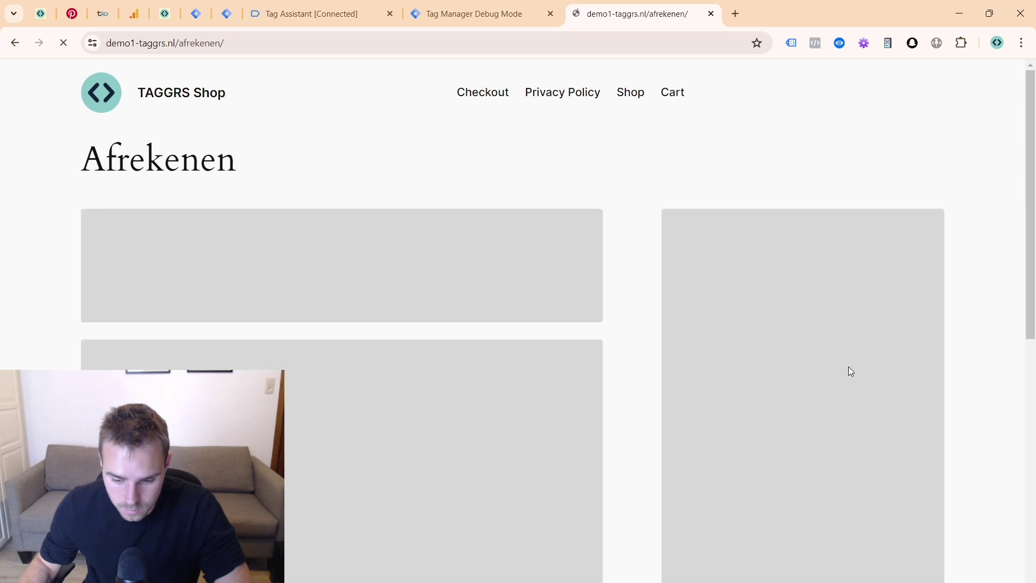
- Fill in the checkout form with the saved test contact e-mail, customer's first and last name, street address and city
click(277, 277)
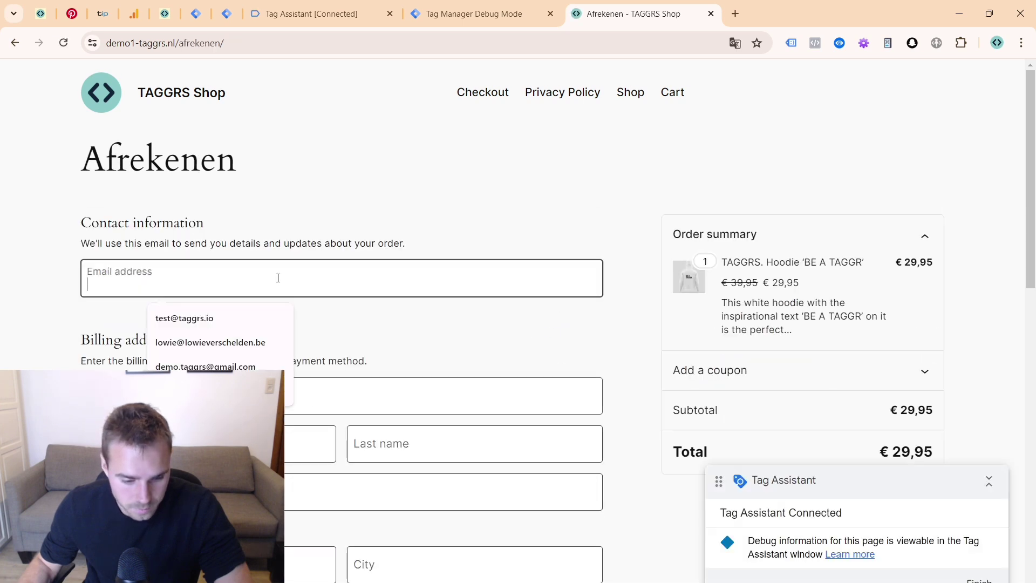
click(229, 328)
scroll(225, 358, down, 1)
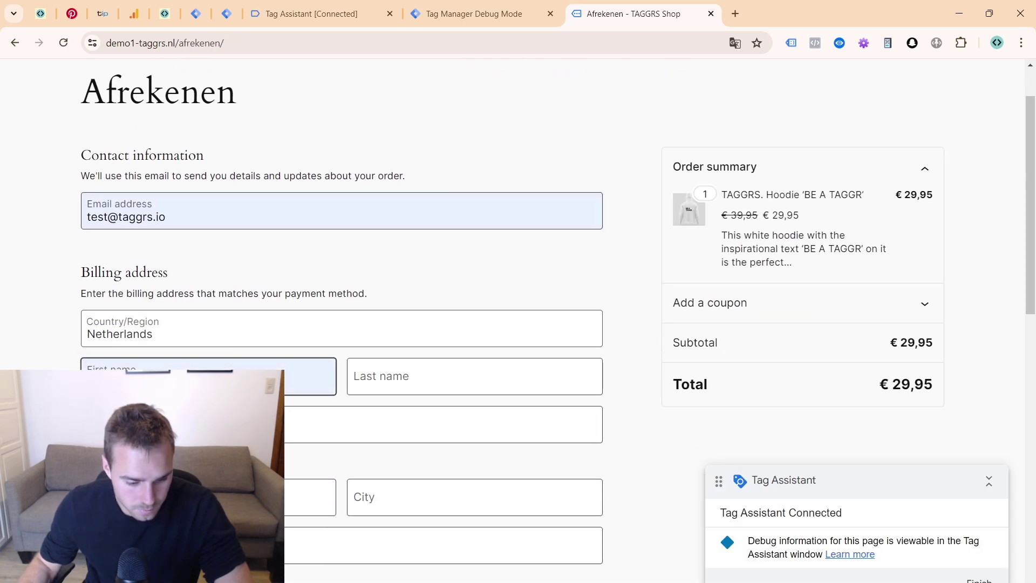
click(491, 364)
click(438, 418)
click(438, 424)
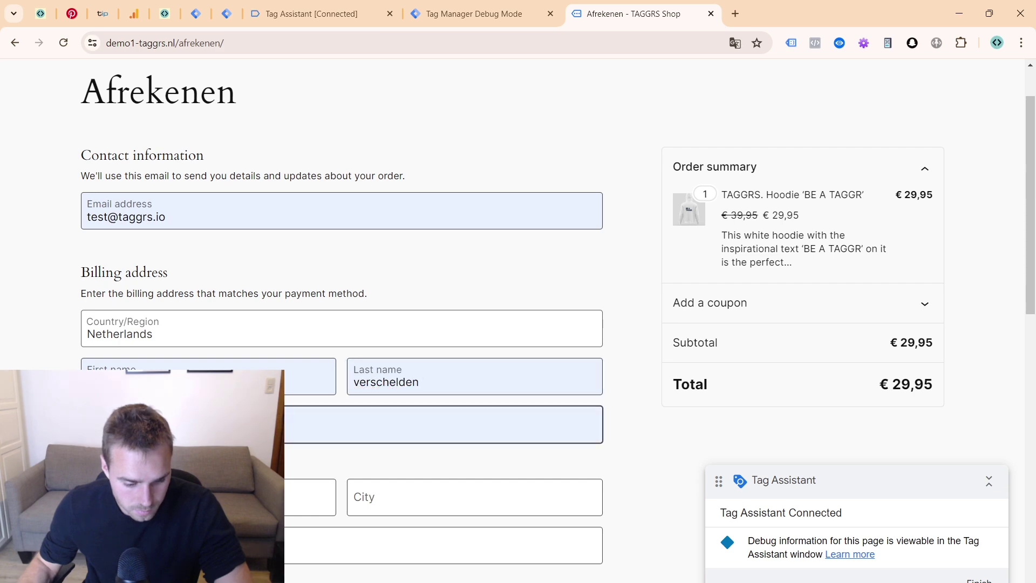
click(415, 505)
click(436, 534)
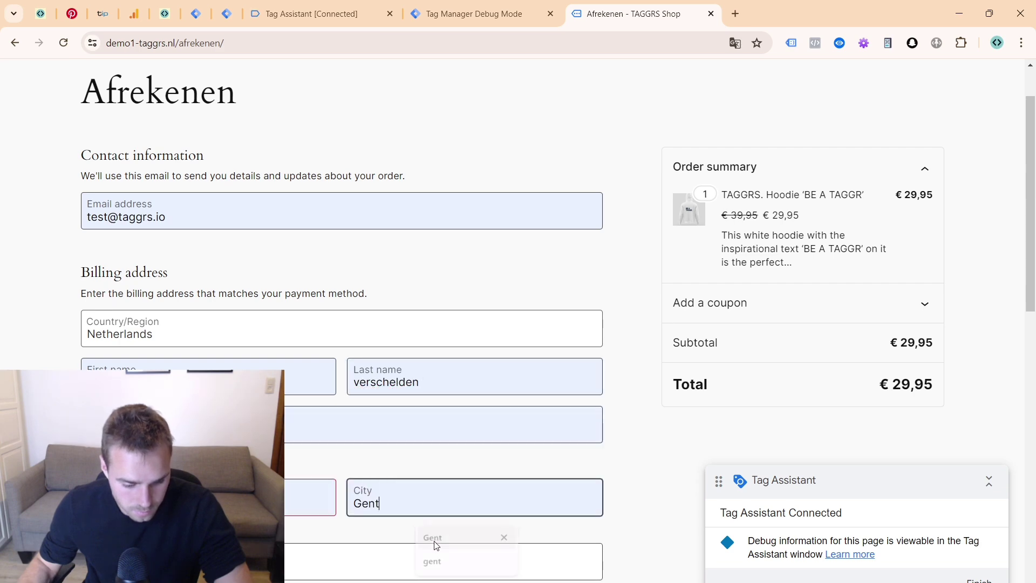
scroll(436, 534, down, 3)
key(Tab)
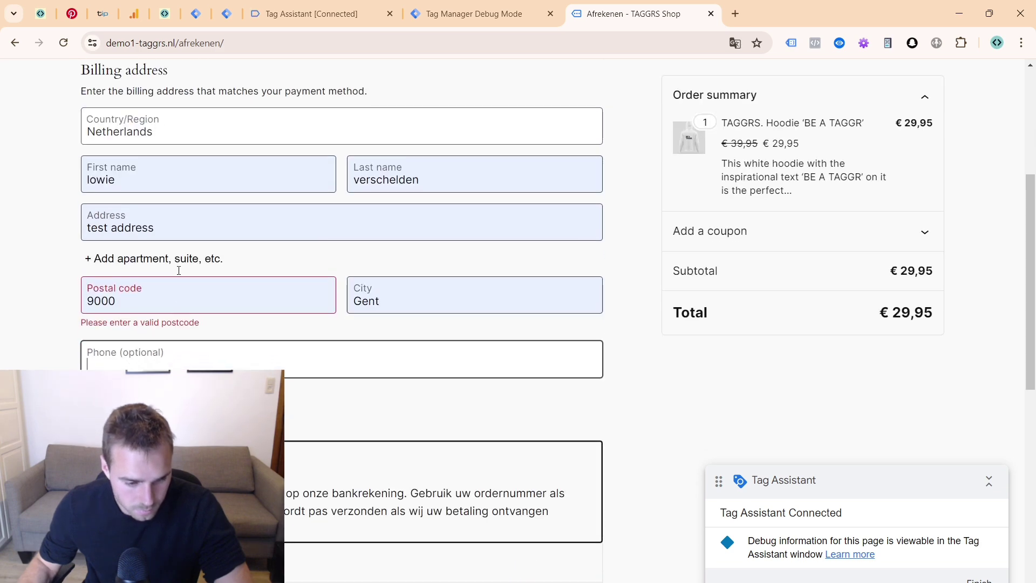
- Set the billing country to Belgium and re-enter the postal code from the saved suggestion
click(206, 133)
text(be)
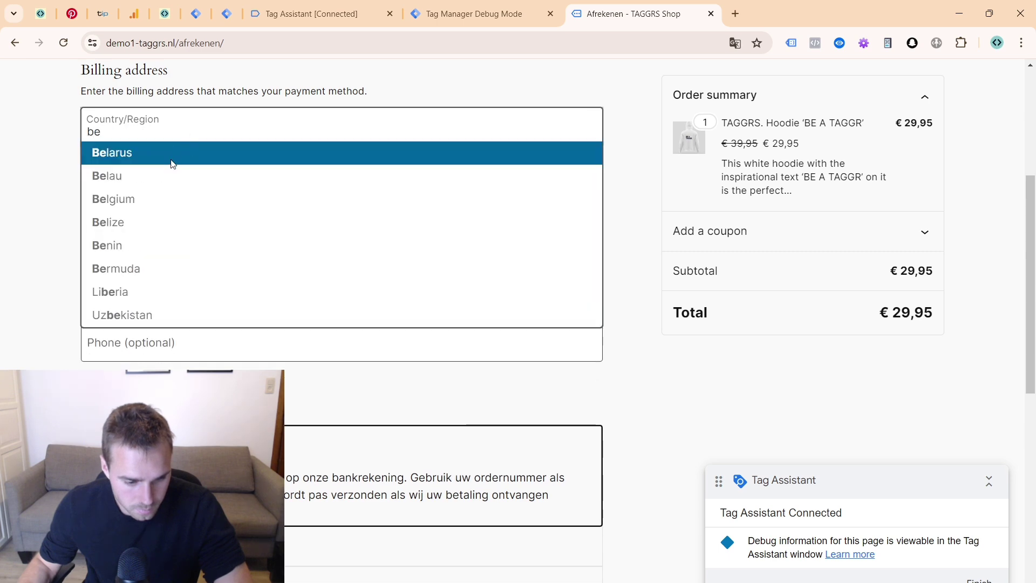
click(164, 199)
click(156, 312)
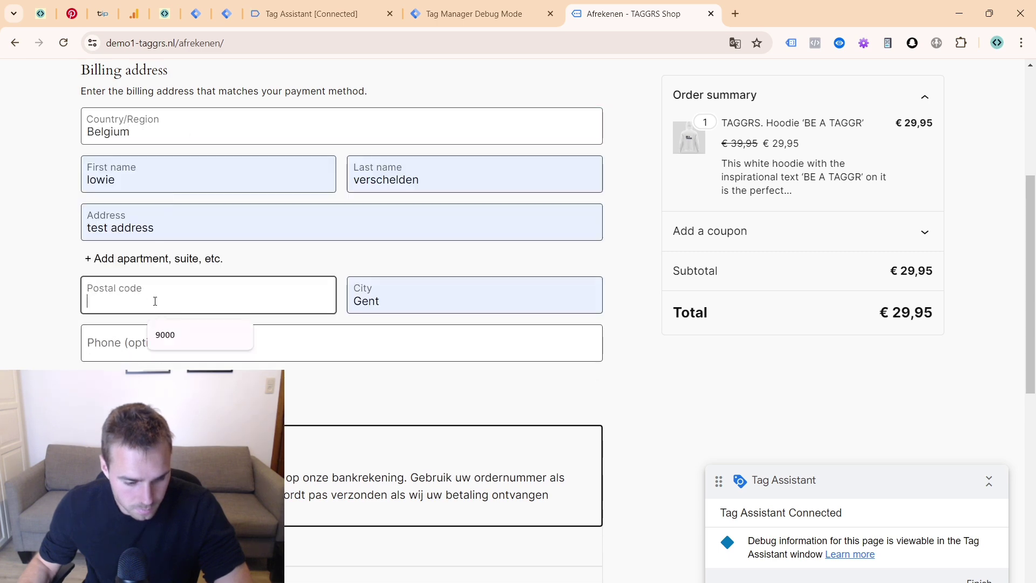
click(166, 339)
- Place the hoodie order with direct bank transfer (Directe bankoverschrijving) as the payment method
scroll(226, 317, down, 3)
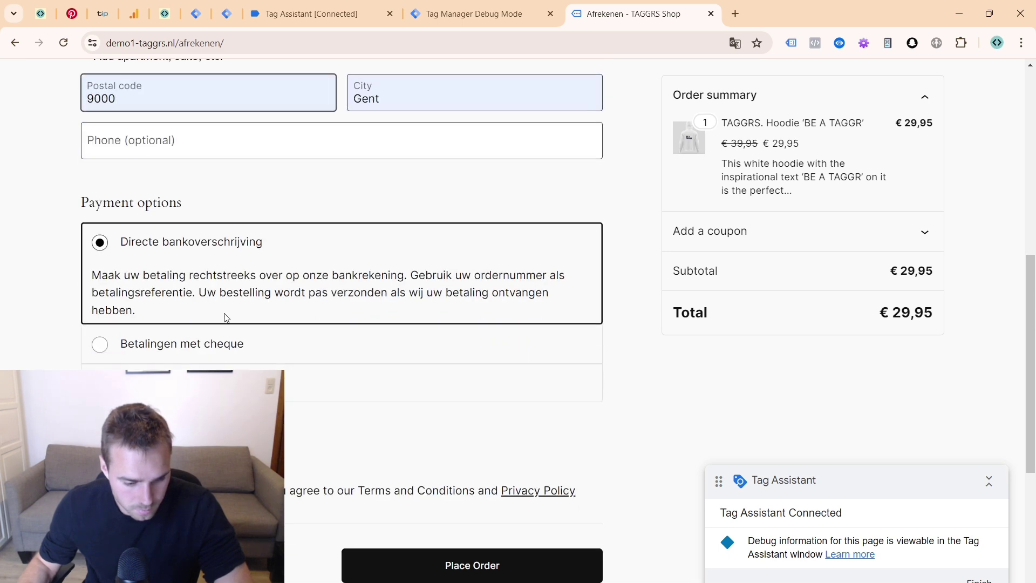
click(547, 560)
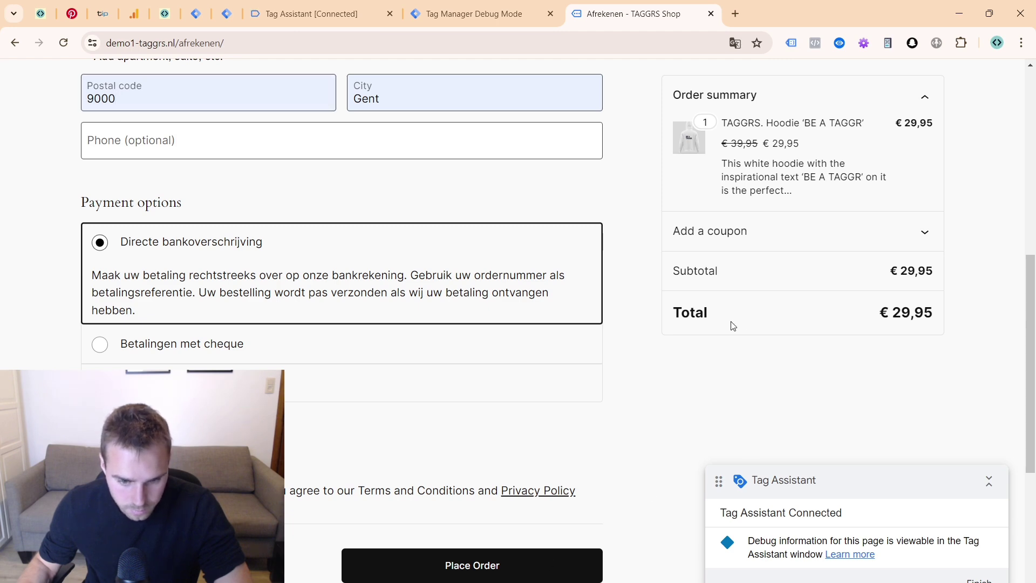
scroll(322, 387, up, 10)
scroll(321, 386, down, 10)
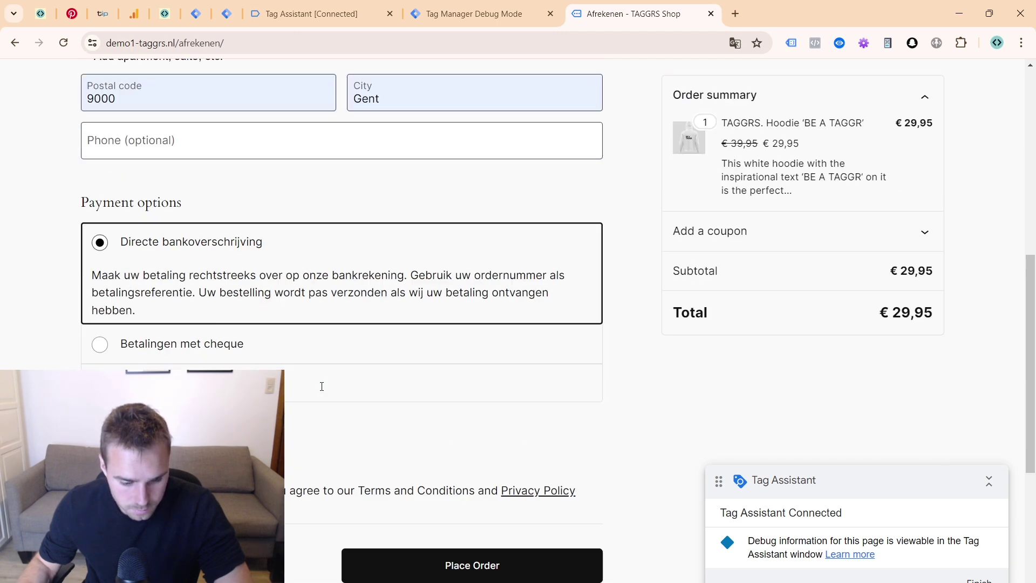
click(474, 568)
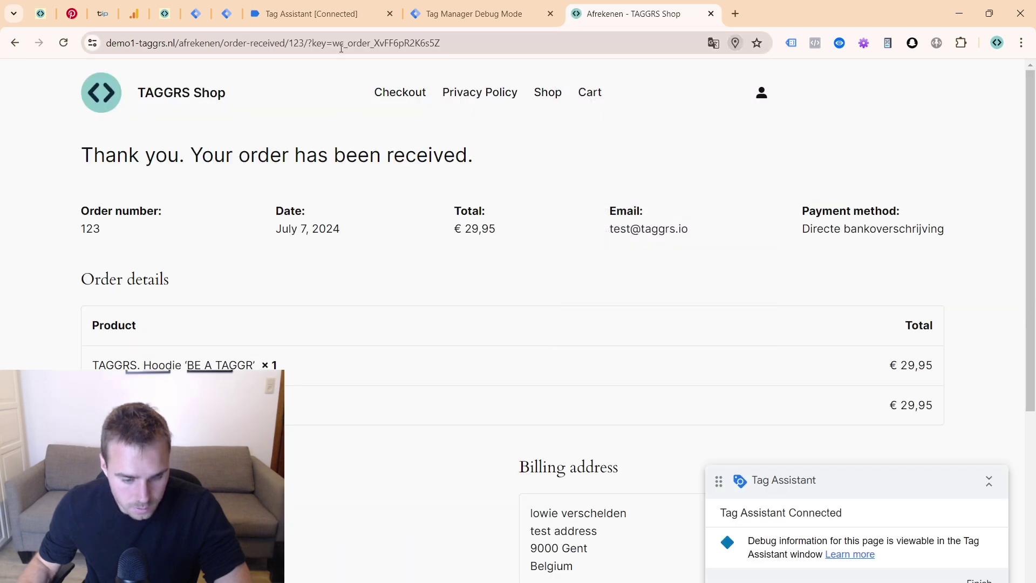
- Examine the customer billing and item data in the web container's purchase data layer push in Tag Assistant
click(273, 22)
click(210, 182)
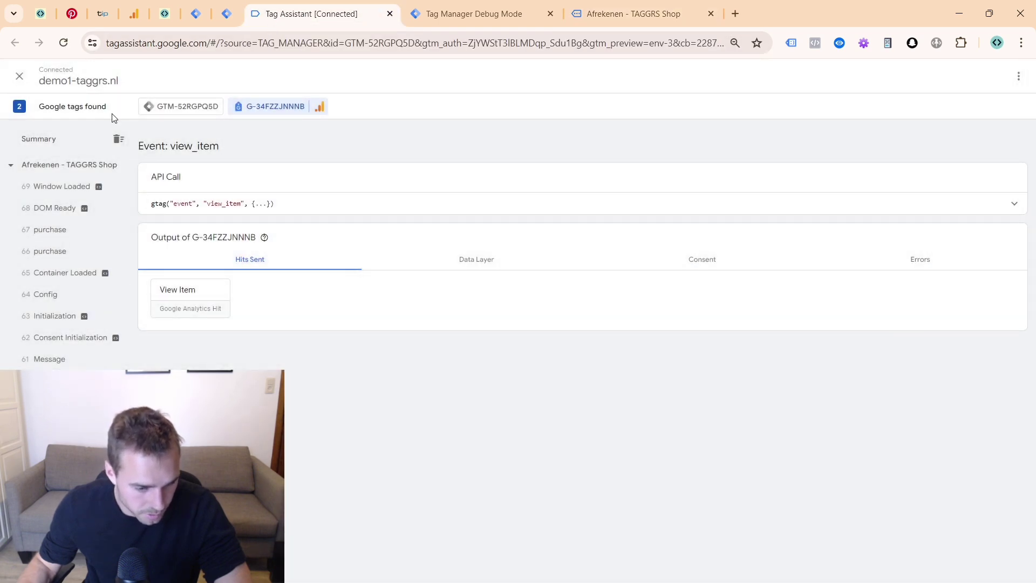
click(187, 106)
click(59, 230)
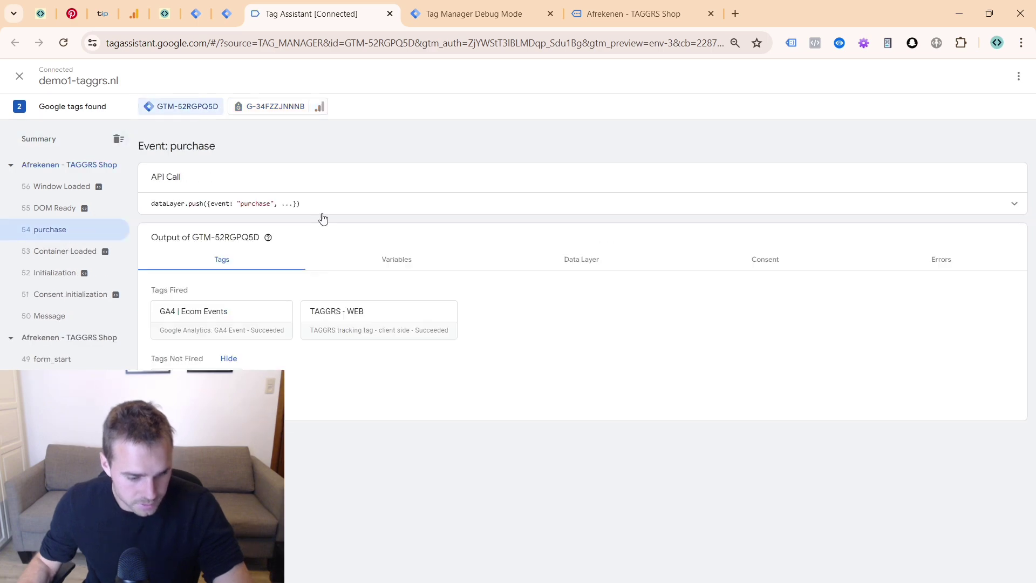
click(457, 201)
scroll(308, 286, down, 10)
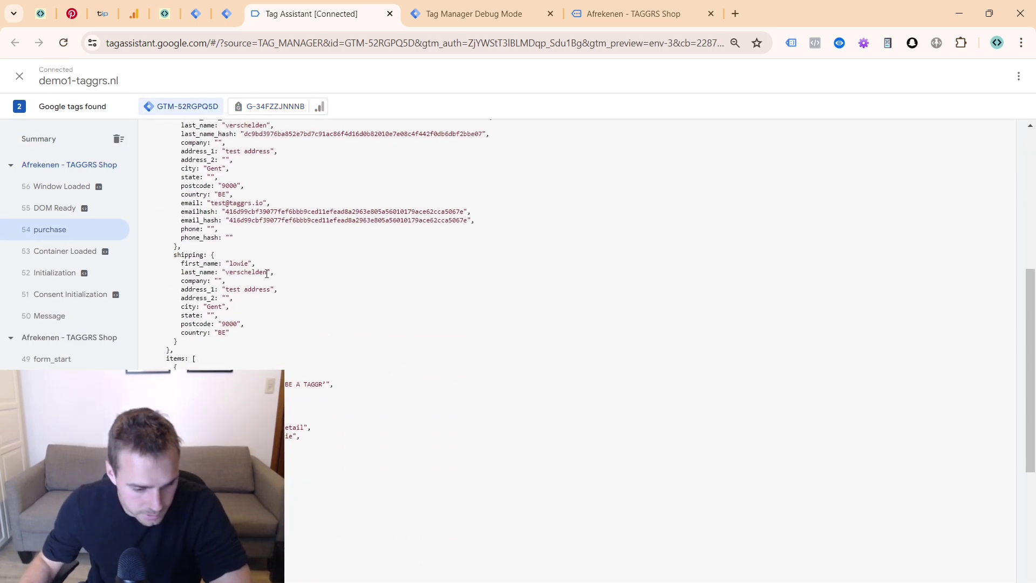
scroll(267, 264, down, 10)
scroll(269, 242, up, 8)
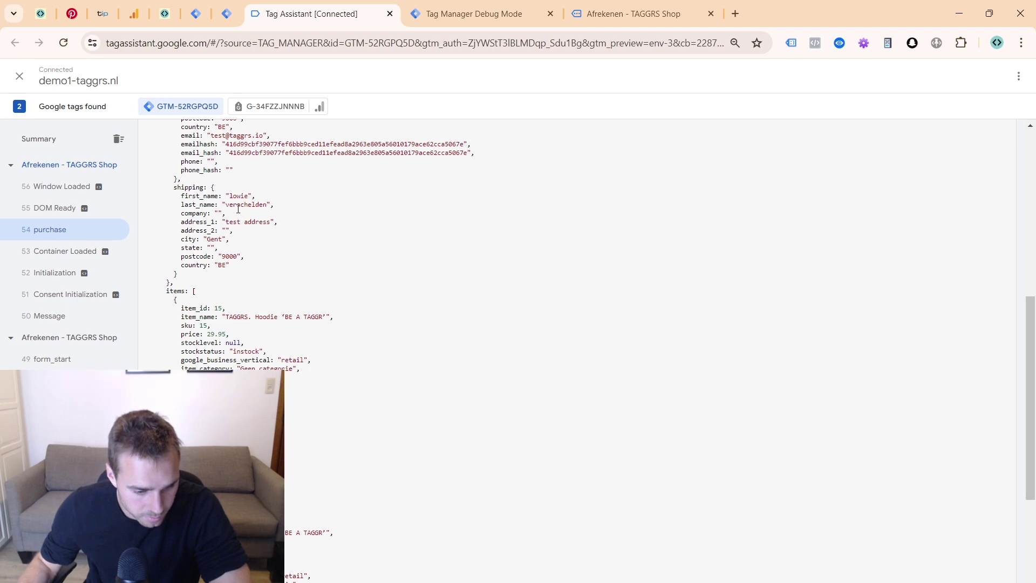
scroll(242, 278, down, 2)
scroll(249, 261, up, 2)
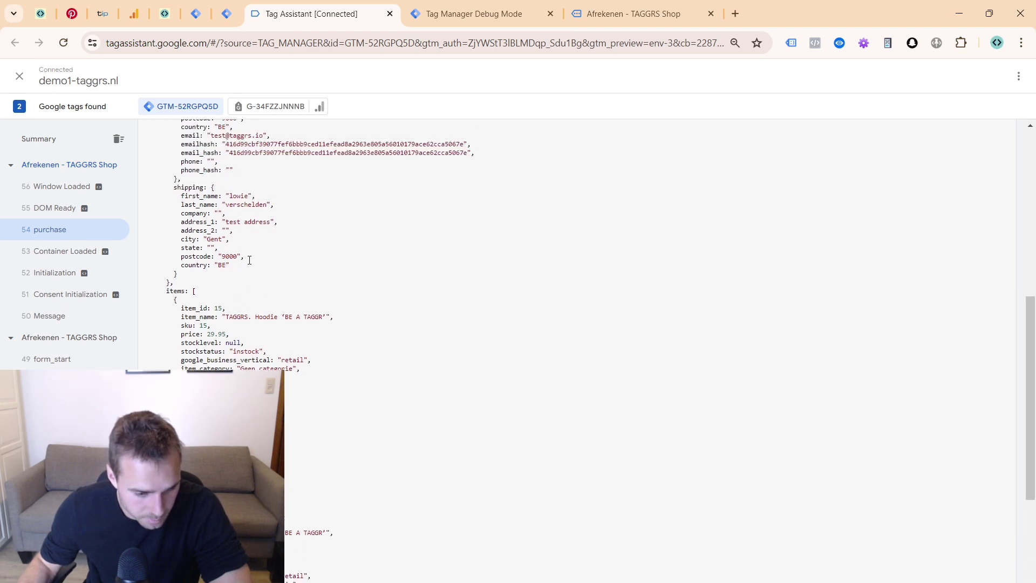
scroll(241, 196, up, 4)
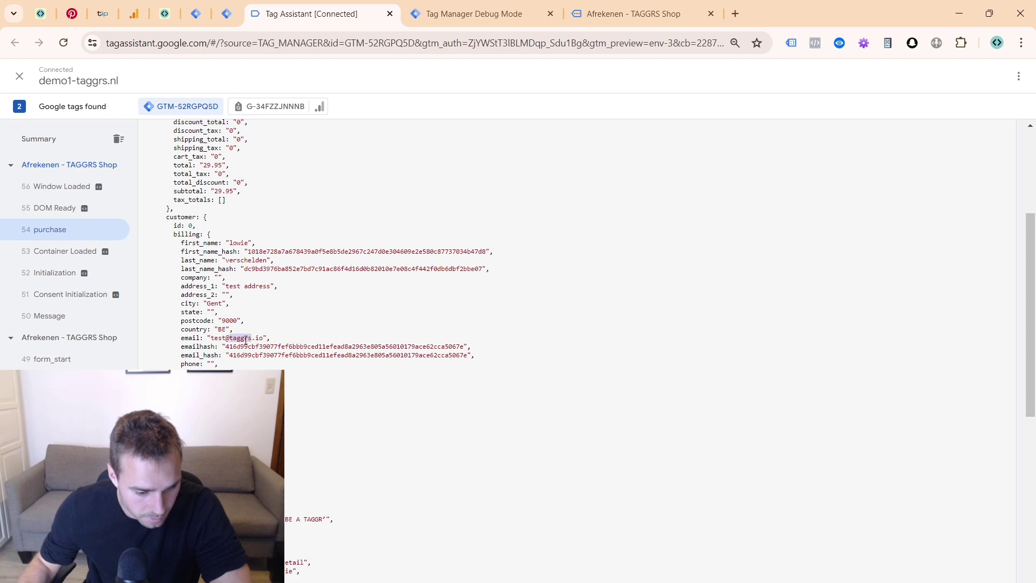
triple_click(219, 339)
scroll(211, 319, up, 1)
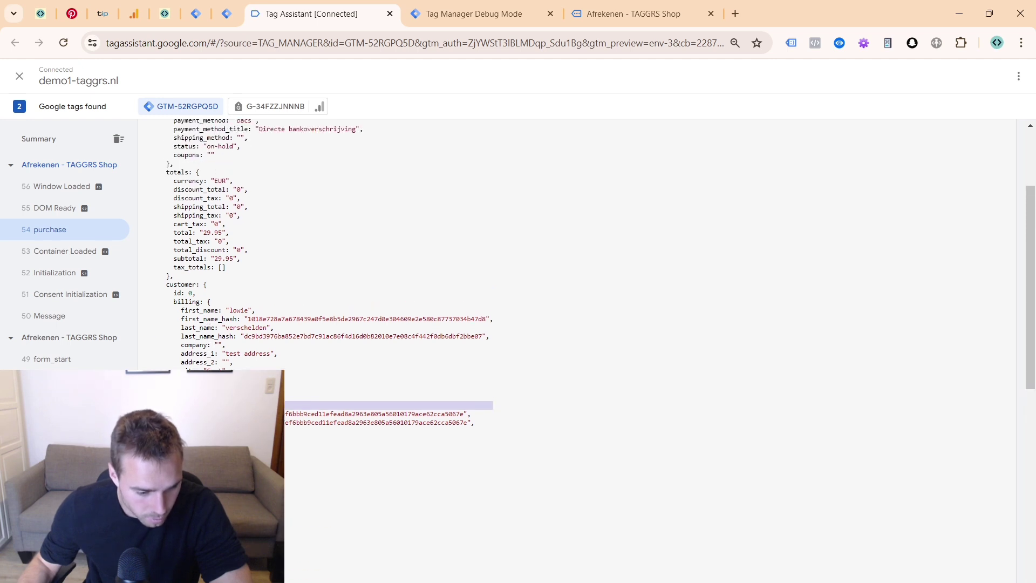
- Inspect the full properties of the GA4 | Ecom Events tag fired on the purchase event, including its user data and event_id
scroll(378, 243, down, 10)
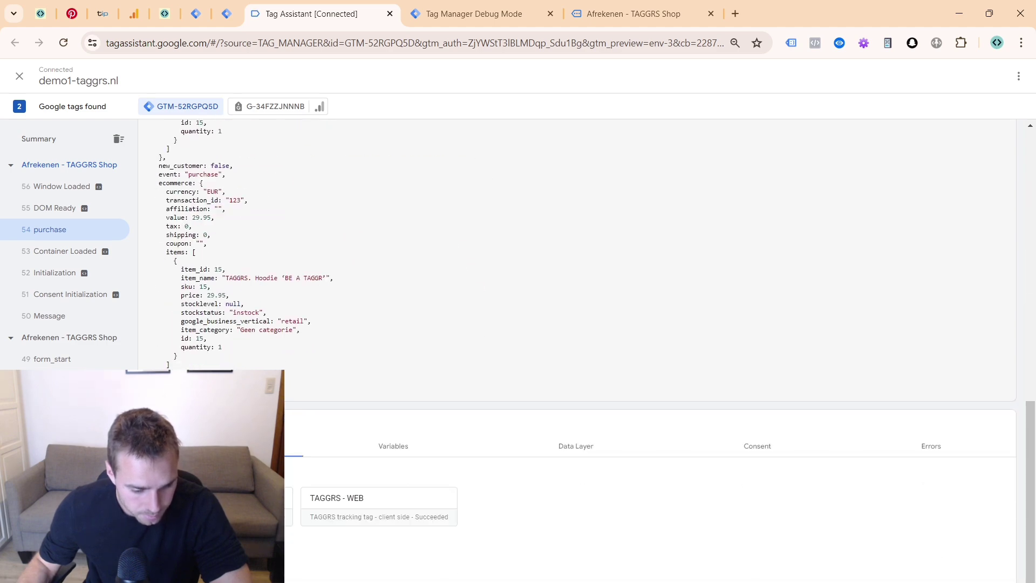
click(210, 504)
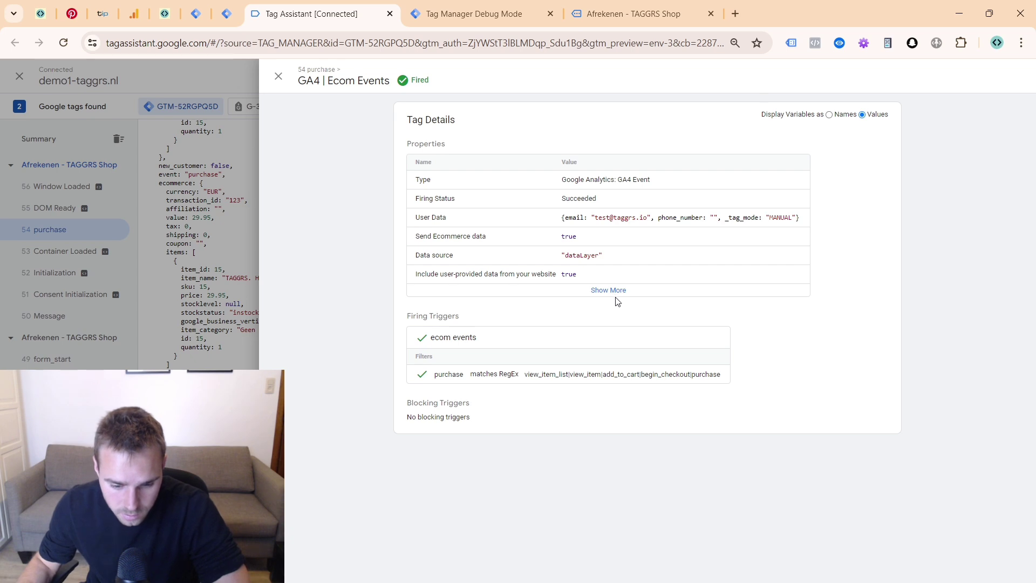
click(611, 291)
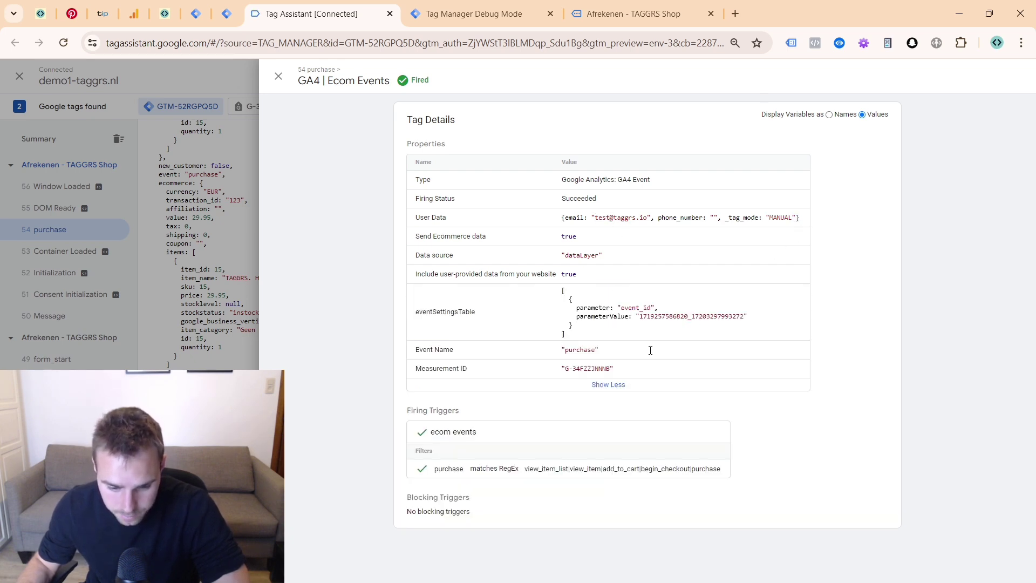
- Examine the event data of the purchase event in the server container's debug mode, focusing on the user data e-mail
click(469, 14)
click(85, 187)
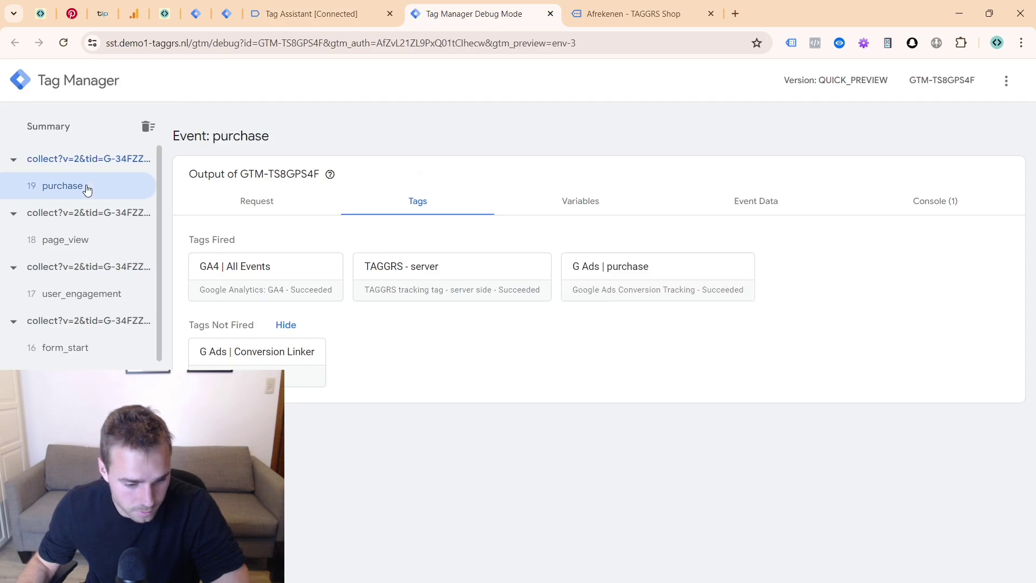
click(761, 202)
scroll(262, 343, down, 6)
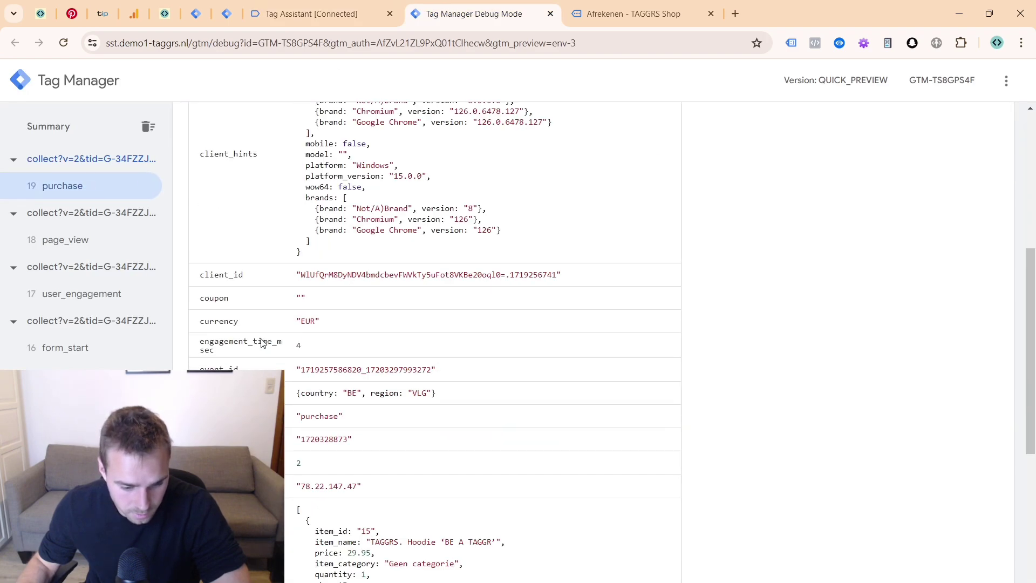
scroll(374, 297, down, 7)
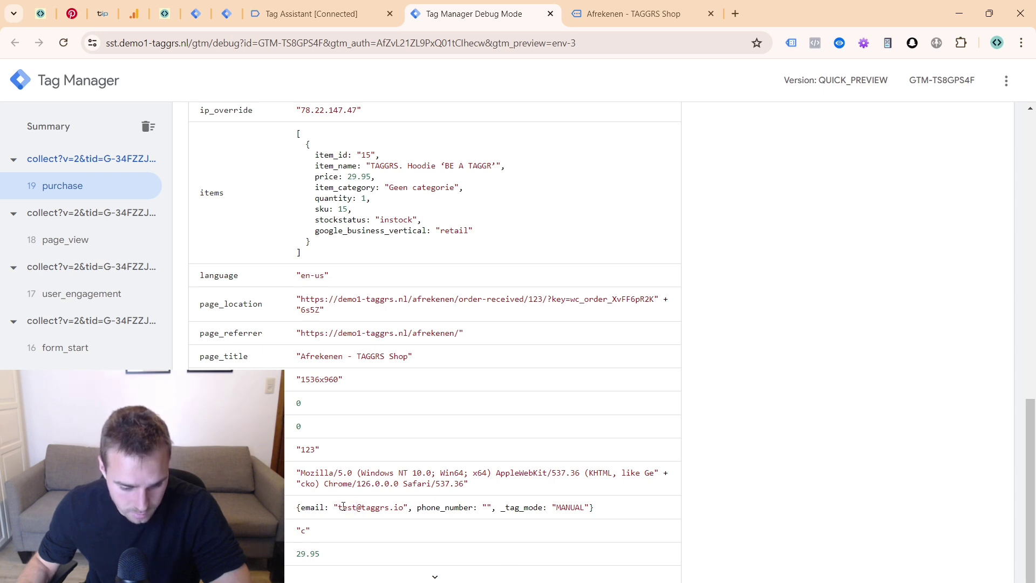
drag(339, 507, 404, 510)
scroll(425, 486, up, 2)
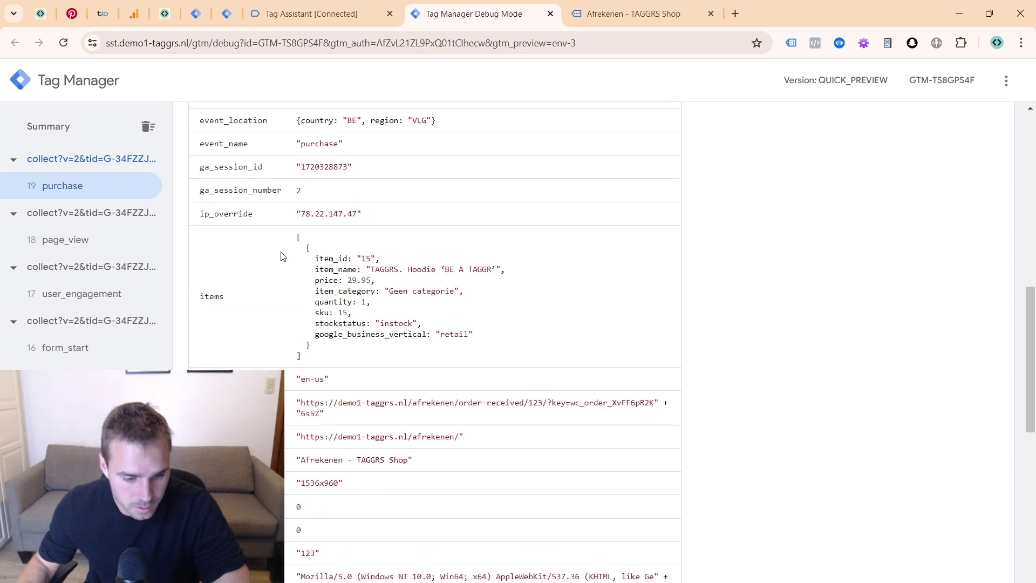
scroll(378, 323, down, 6)
- Close the fired tag's details and review the UPD - purchase variable used in the web container's GA4 | Ecom Events tag
click(293, 21)
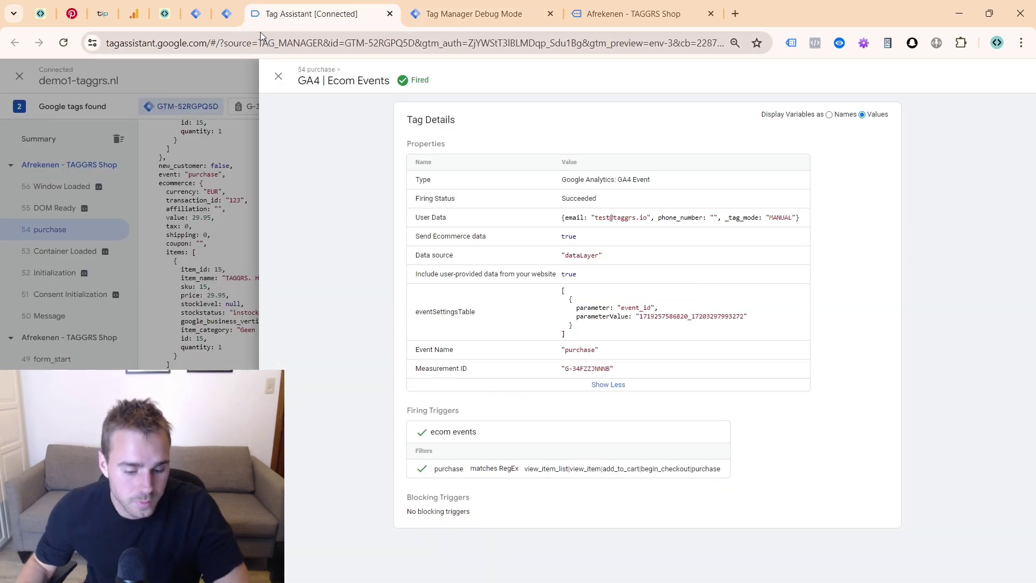
click(279, 76)
click(209, 19)
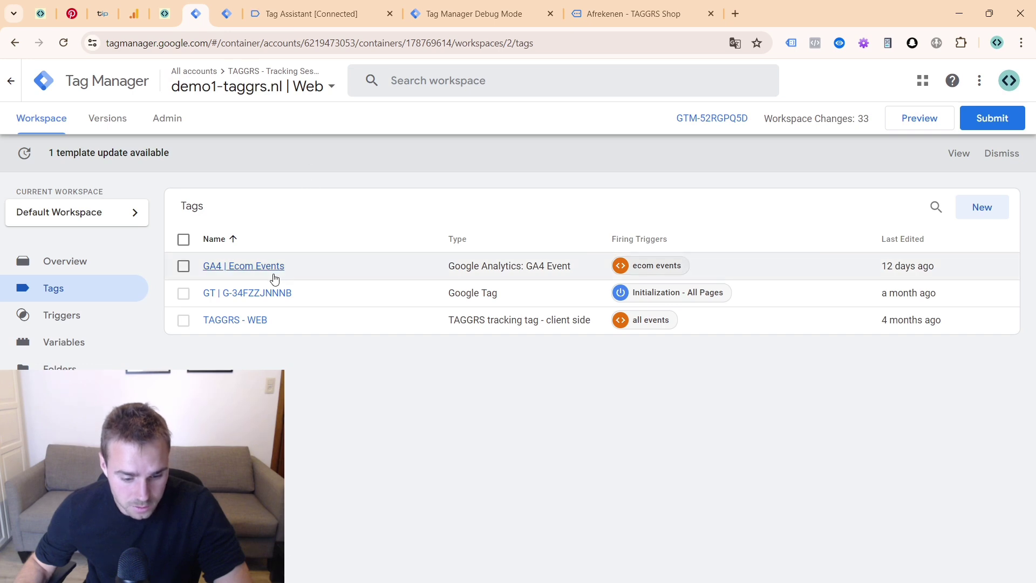
click(274, 276)
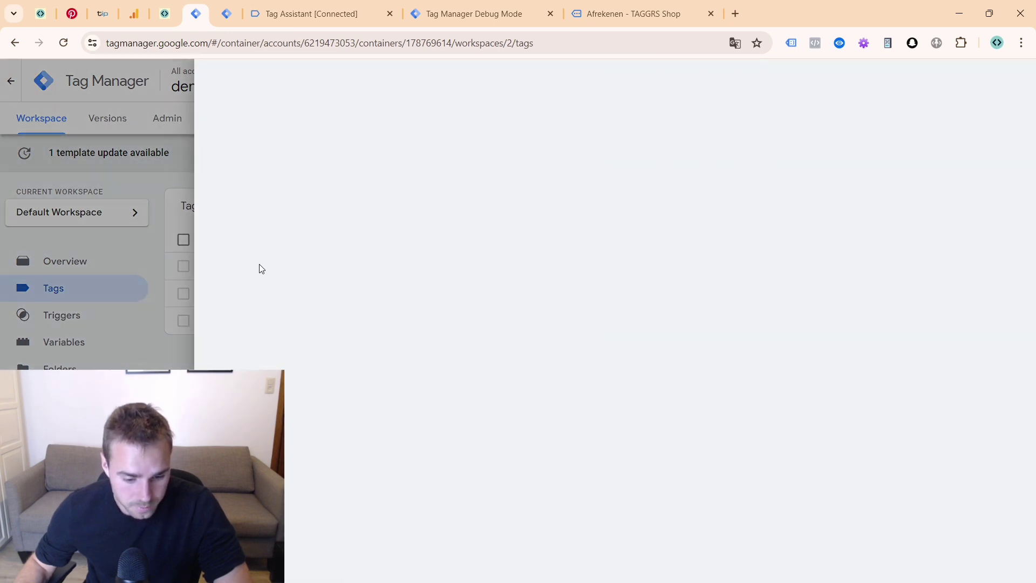
scroll(404, 367, down, 3)
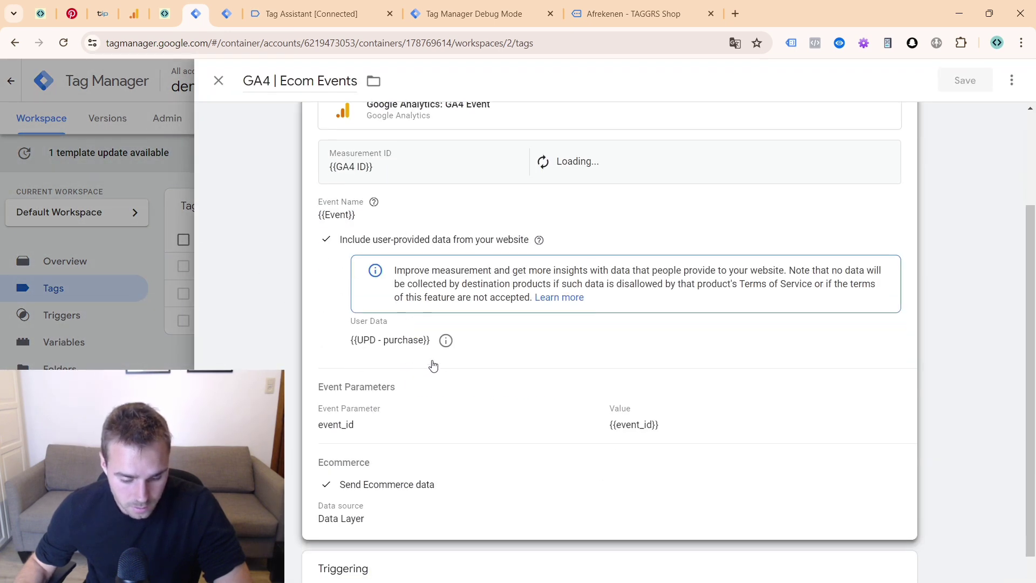
click(444, 340)
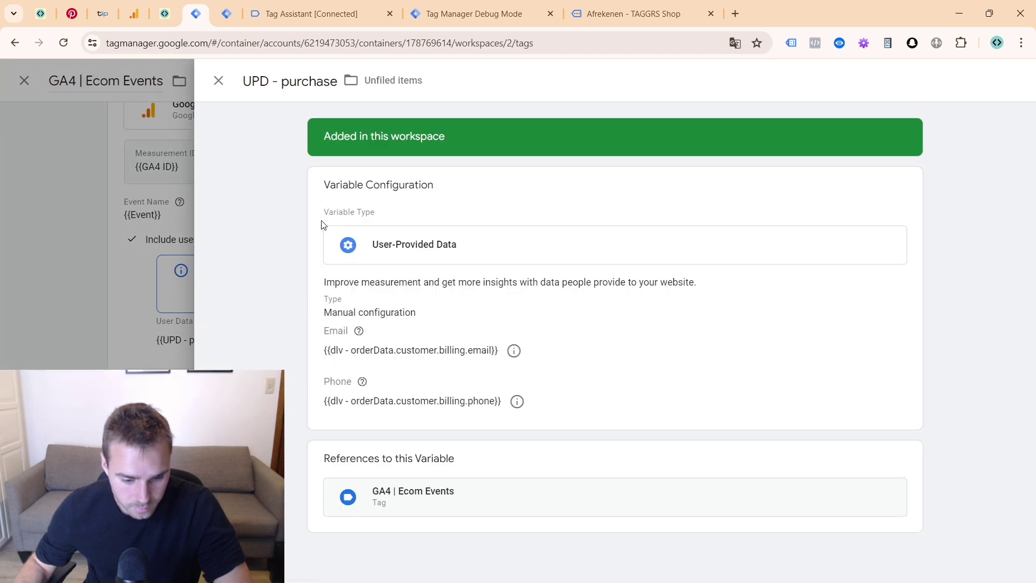
click(415, 366)
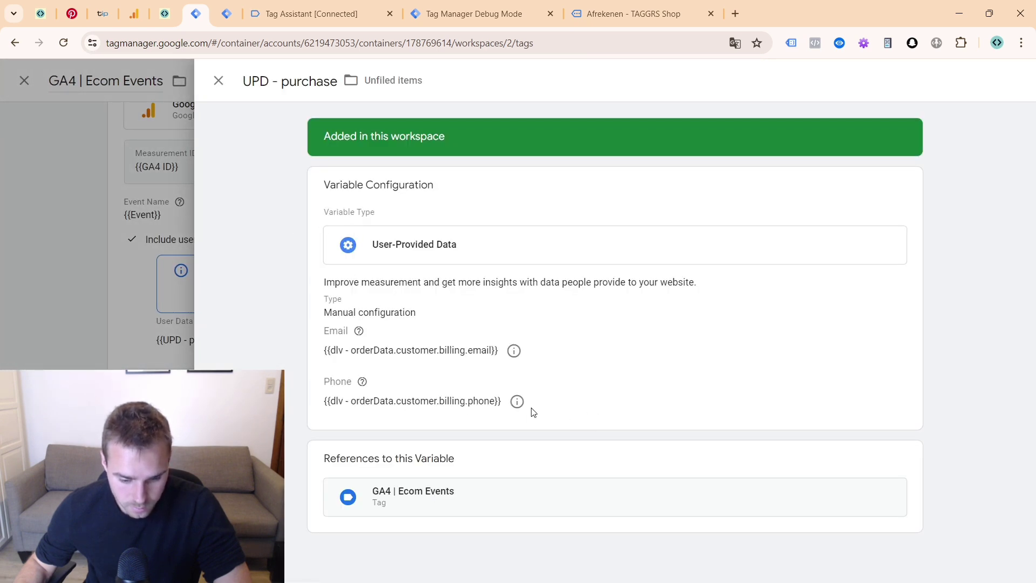
- Close the GA4 | Ecom Events tag and open the UPD - purchase variable's configuration for editing from the web container's variables
mouse_move(362, 381)
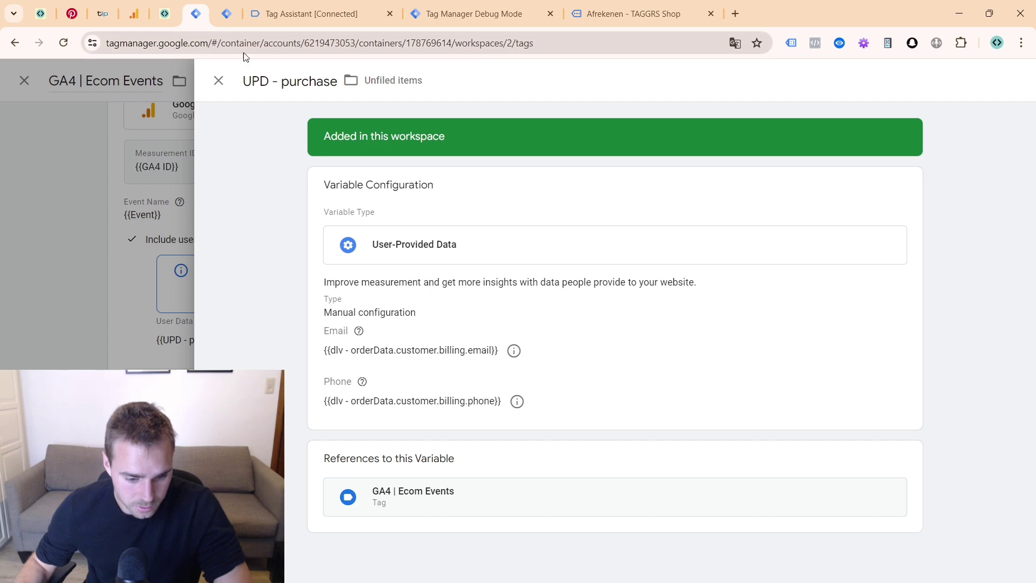
click(219, 81)
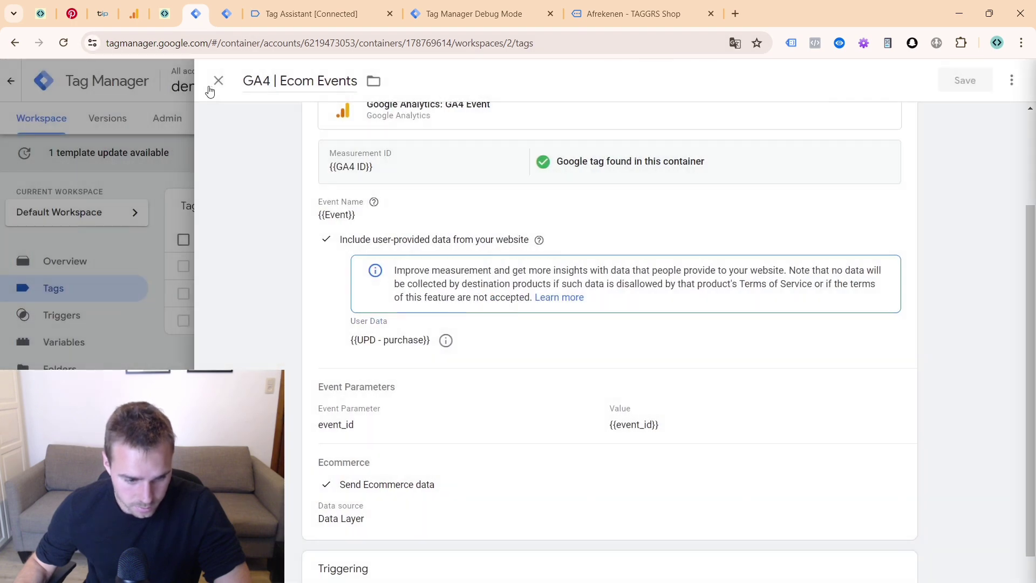
click(216, 81)
click(88, 344)
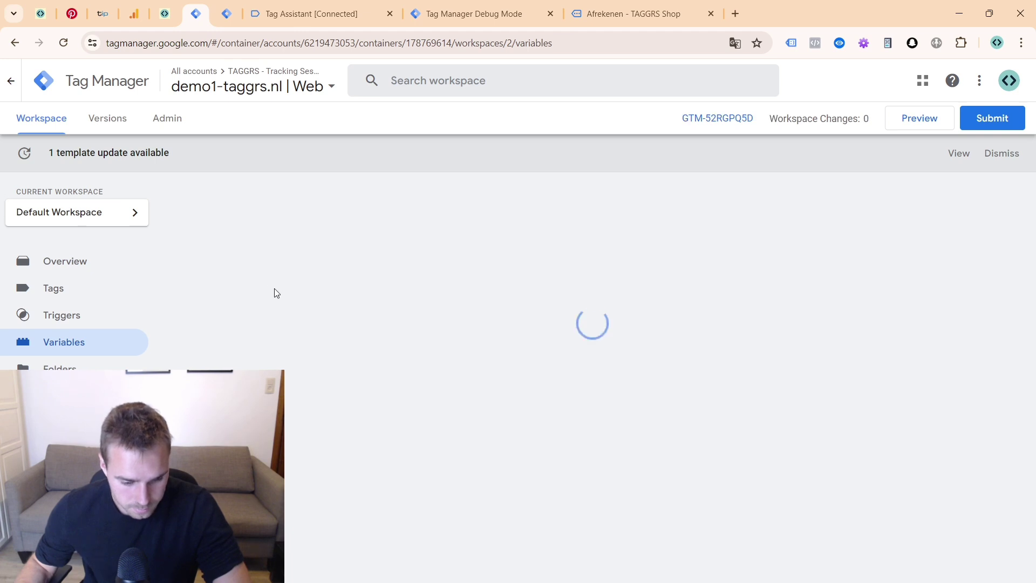
key(ctrl+f)
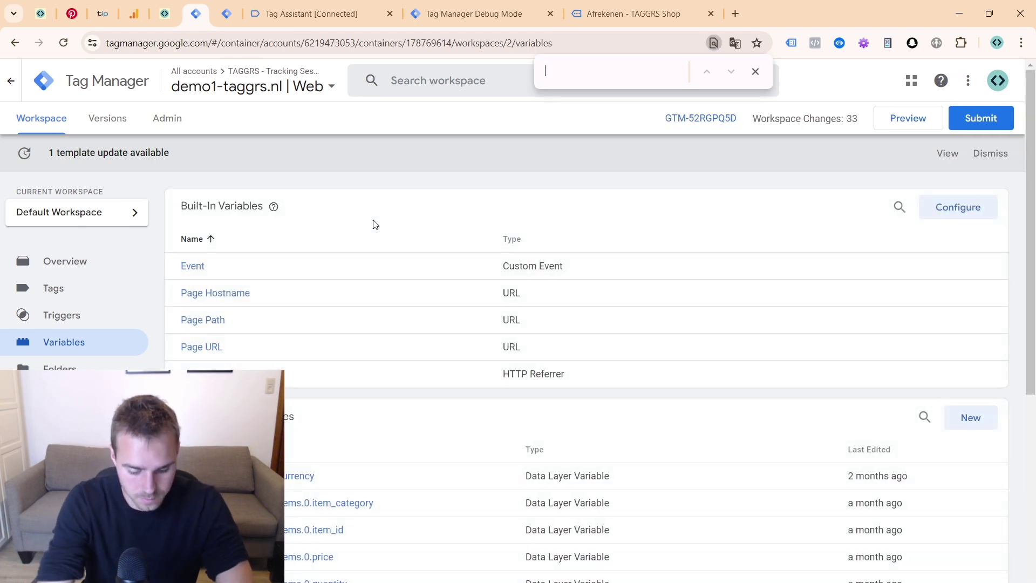
text(upd)
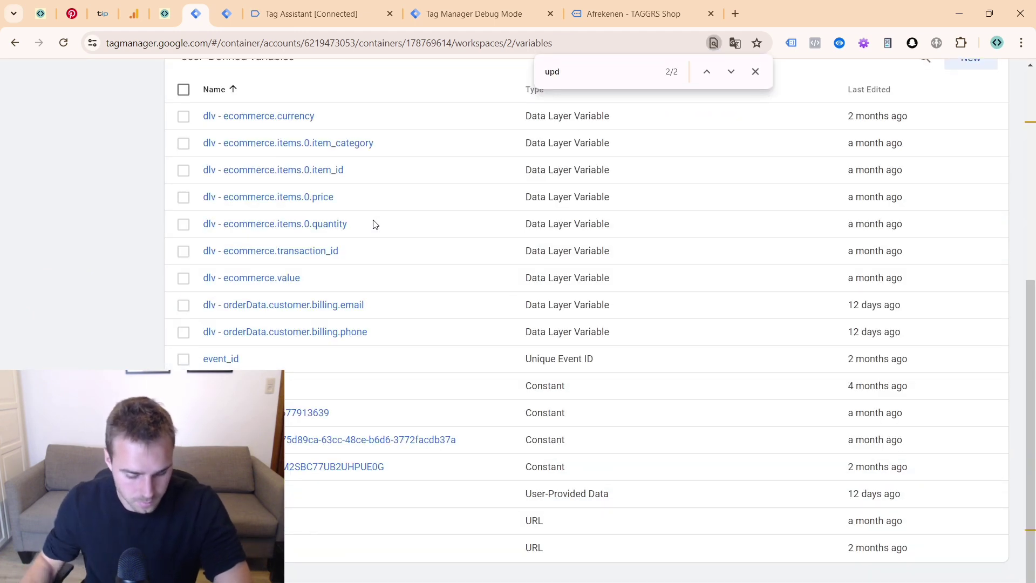
click(213, 493)
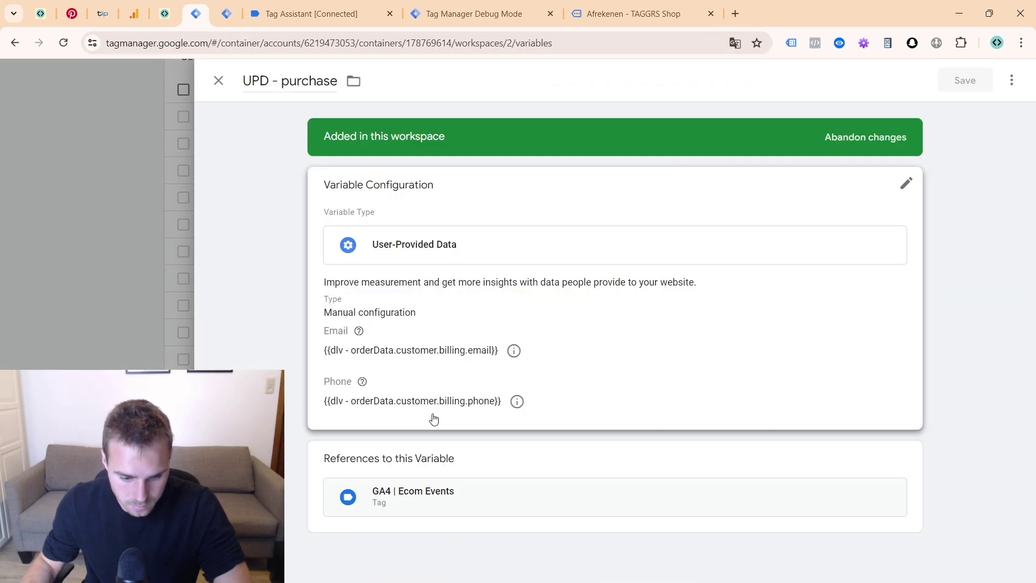
click(432, 419)
- Review the Name and Address fields of the UPD - purchase variable and the variables available for First Name
scroll(441, 375, down, 3)
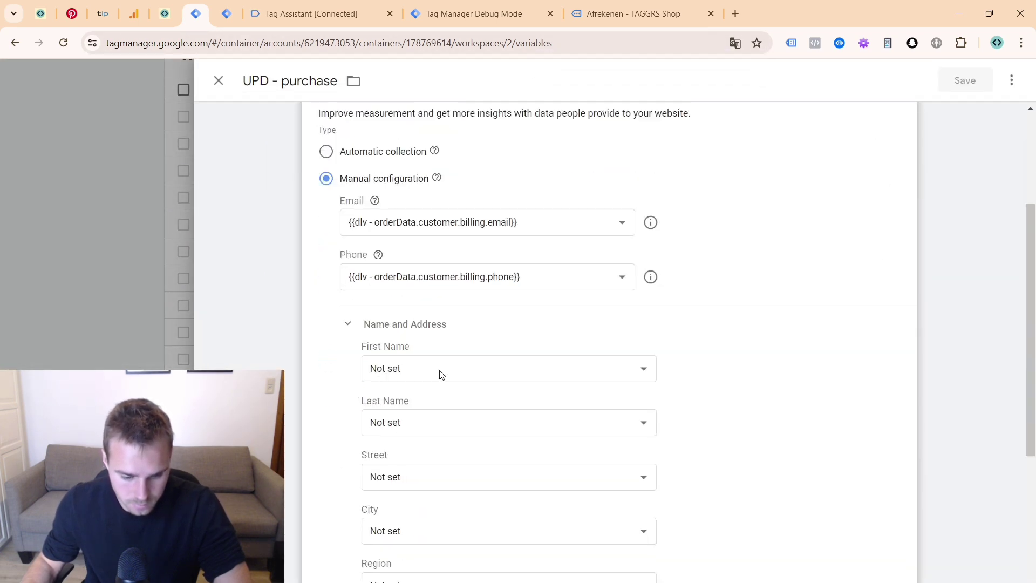
scroll(423, 324, down, 2)
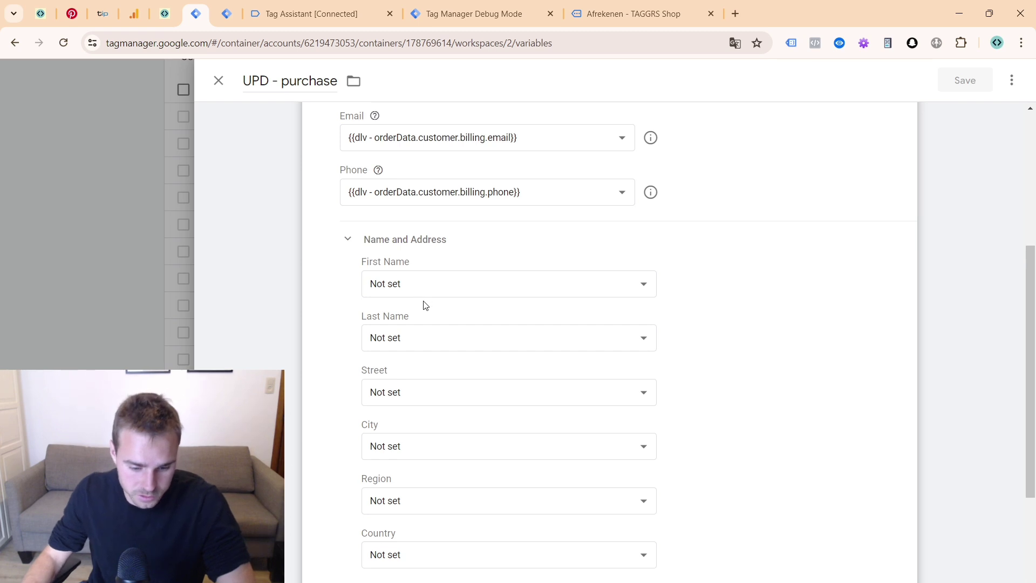
scroll(422, 340, down, 1)
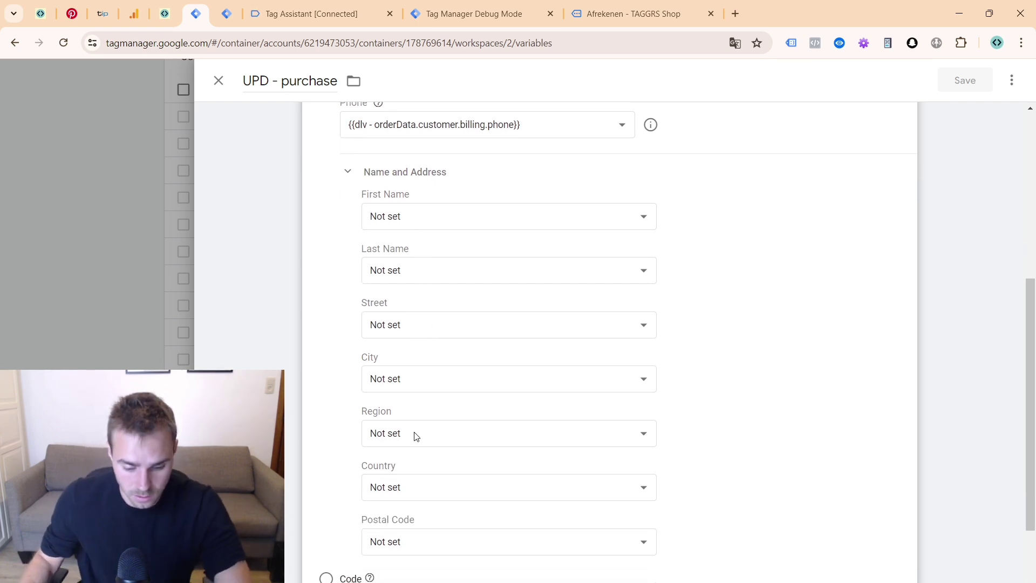
scroll(332, 188, up, 2)
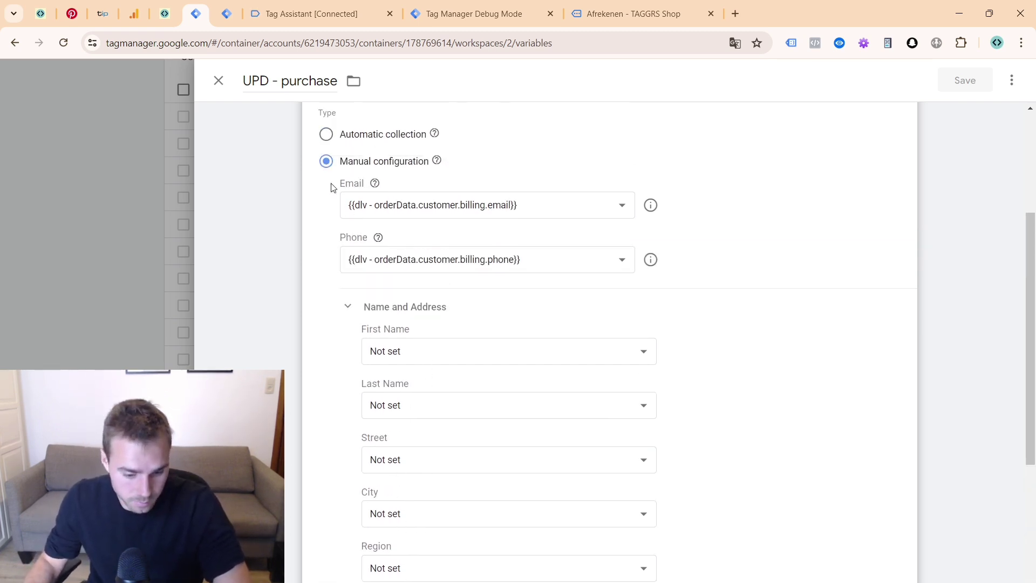
scroll(372, 243, down, 1)
click(414, 291)
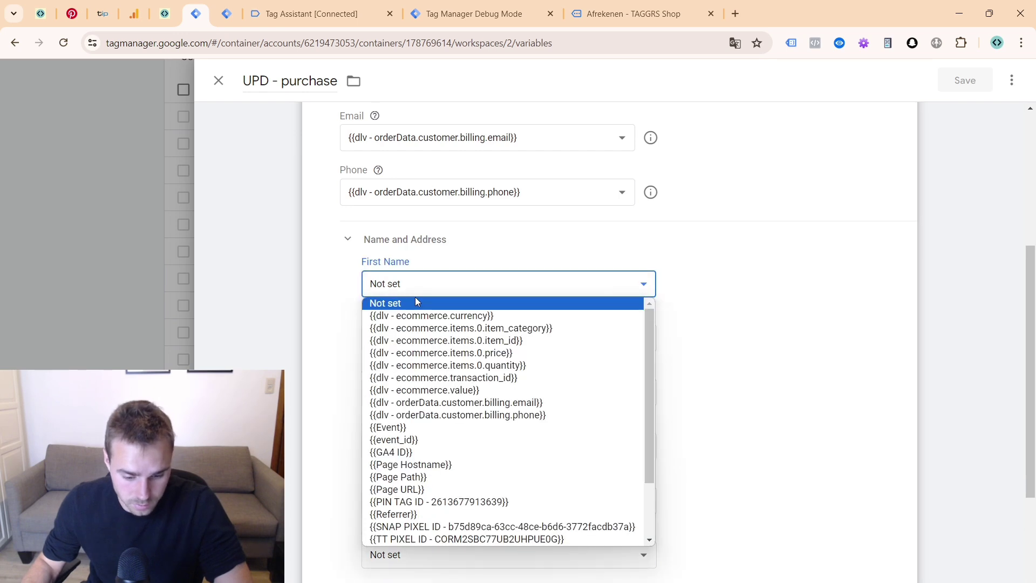
scroll(460, 398, down, 1)
scroll(464, 400, up, 1)
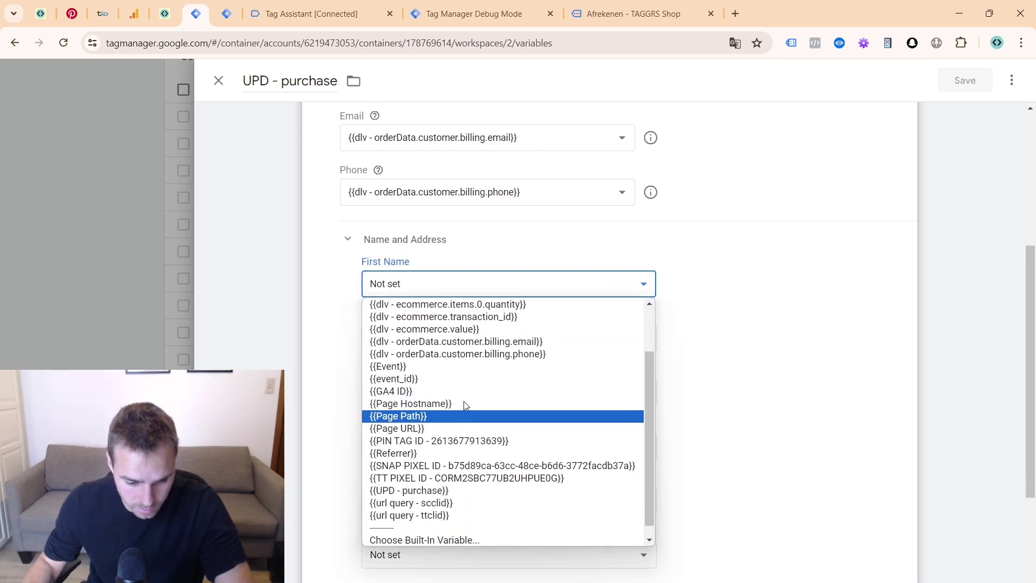
- Check the order confirmation page and examine the customer billing fields of the purchase data layer push in Tag Assistant
click(645, 12)
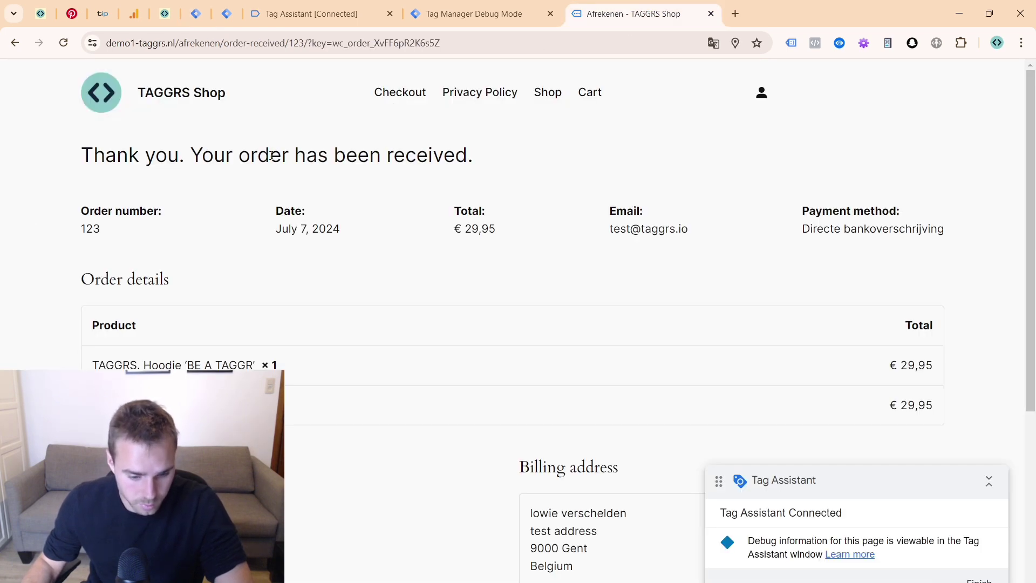
click(281, 20)
scroll(250, 271, up, 5)
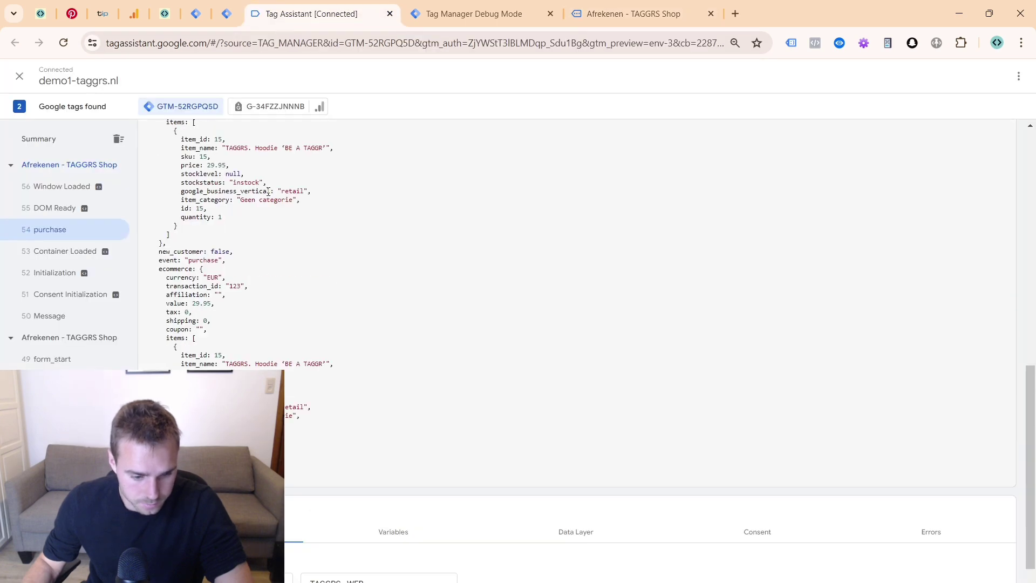
scroll(249, 271, up, 3)
scroll(230, 241, down, 5)
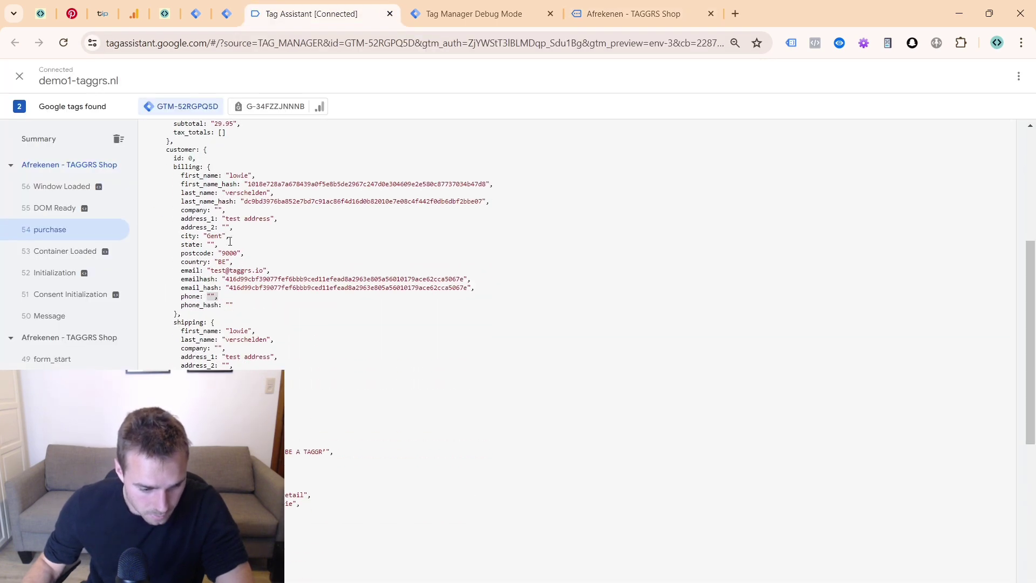
scroll(232, 222, down, 2)
scroll(233, 228, up, 2)
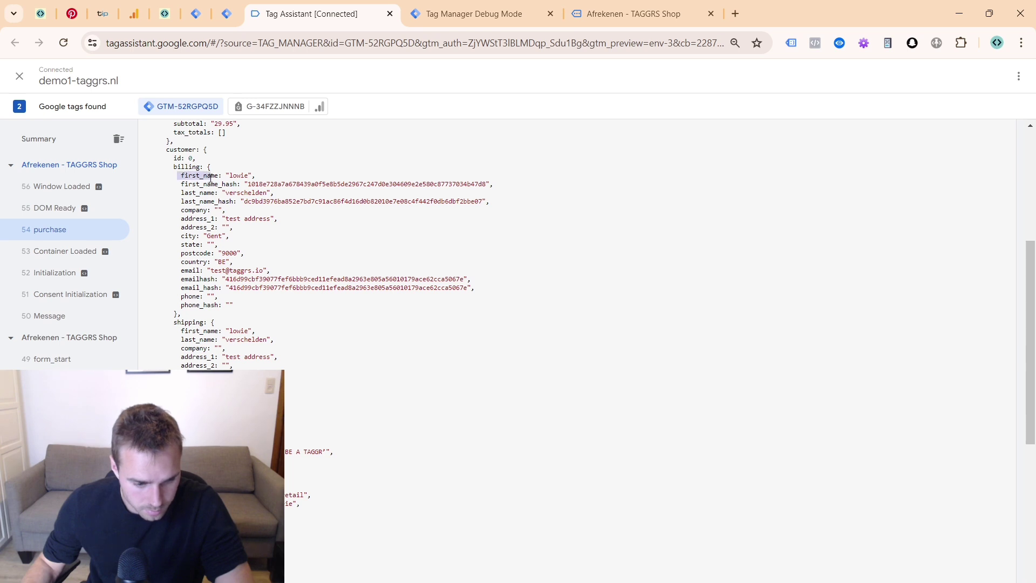
- Return to the UPD - purchase variable in Tag Manager and start creating a new variable for its First Name field
click(204, 13)
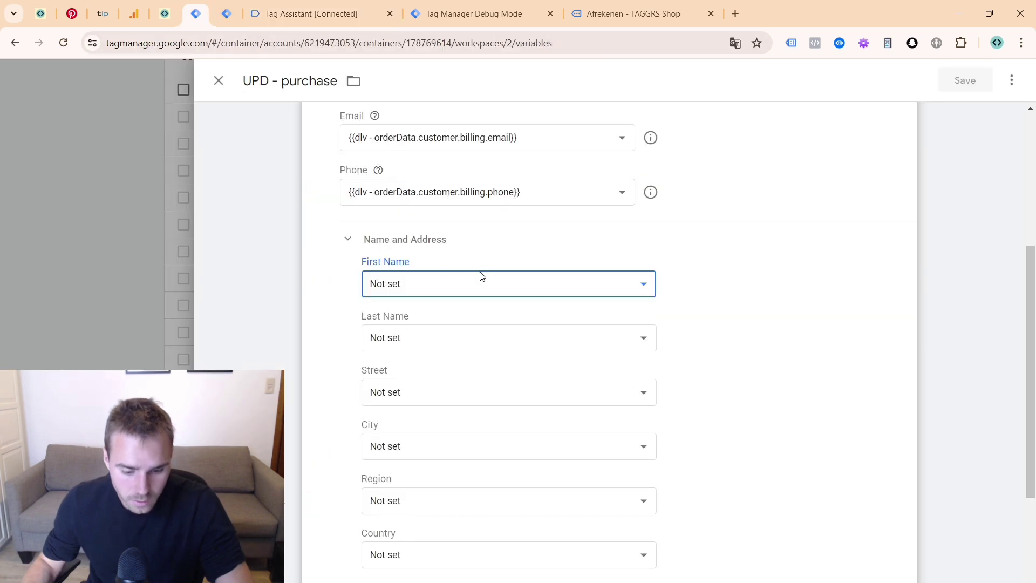
scroll(464, 259, down, 1)
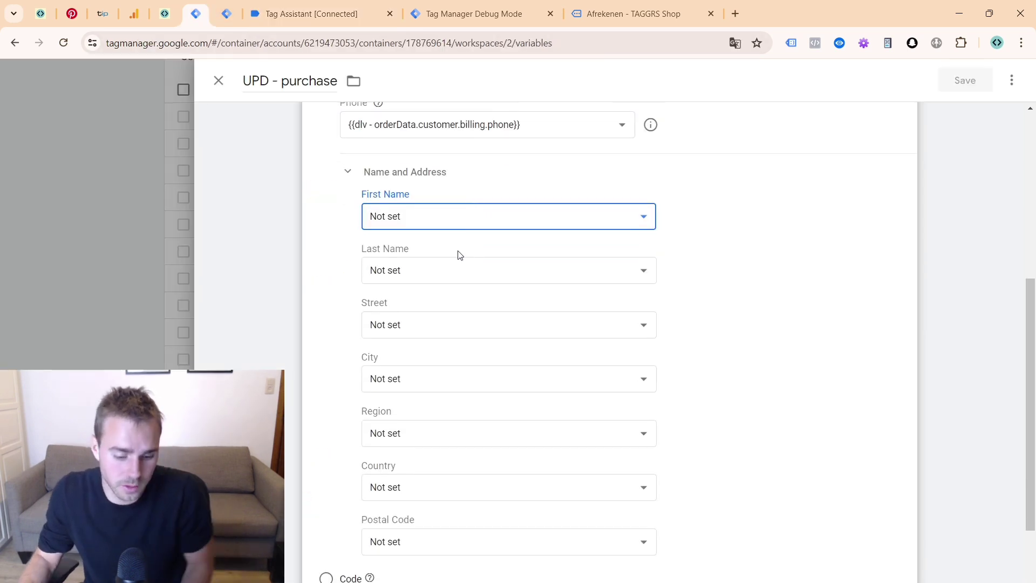
click(449, 220)
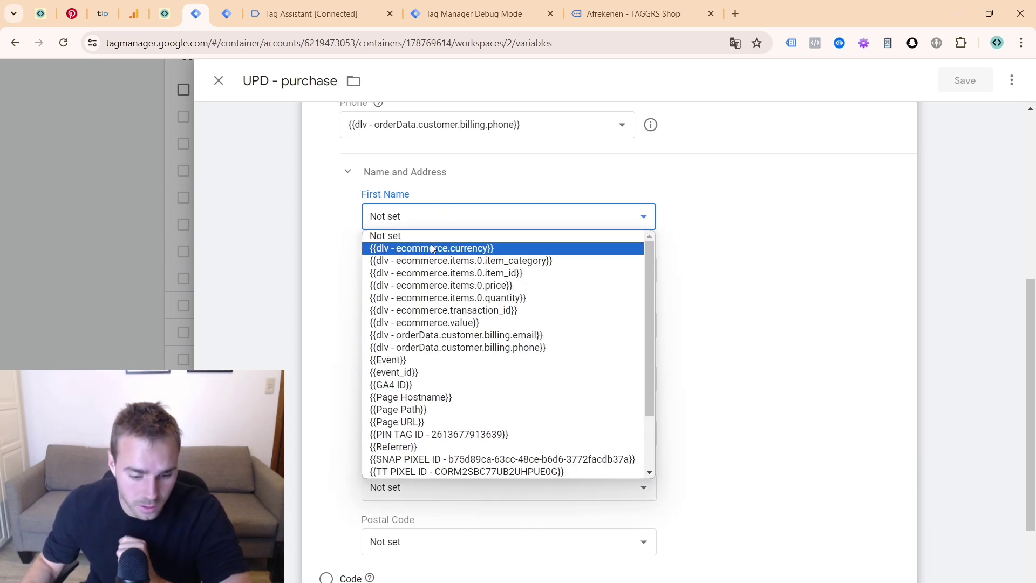
click(253, 253)
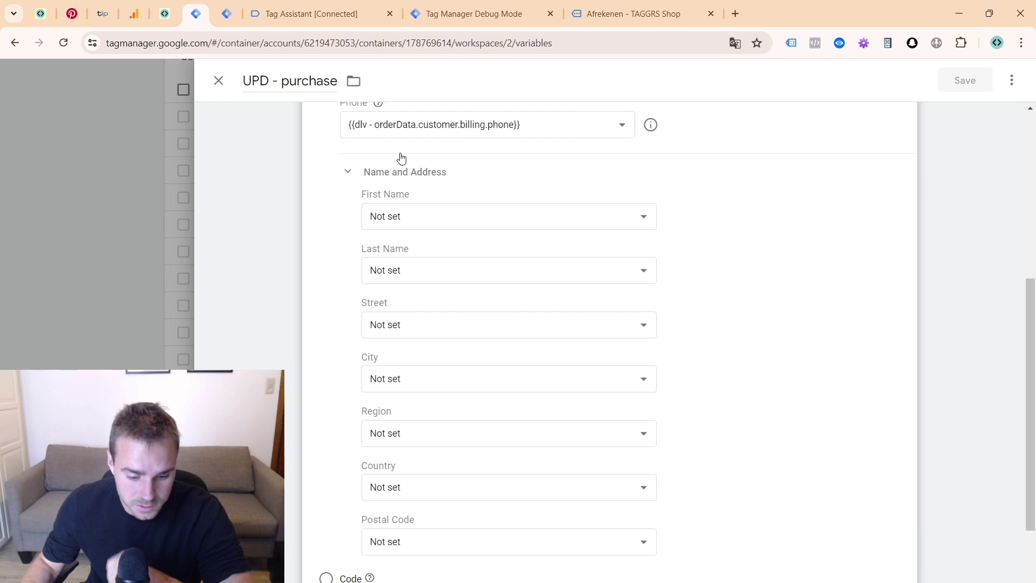
click(400, 222)
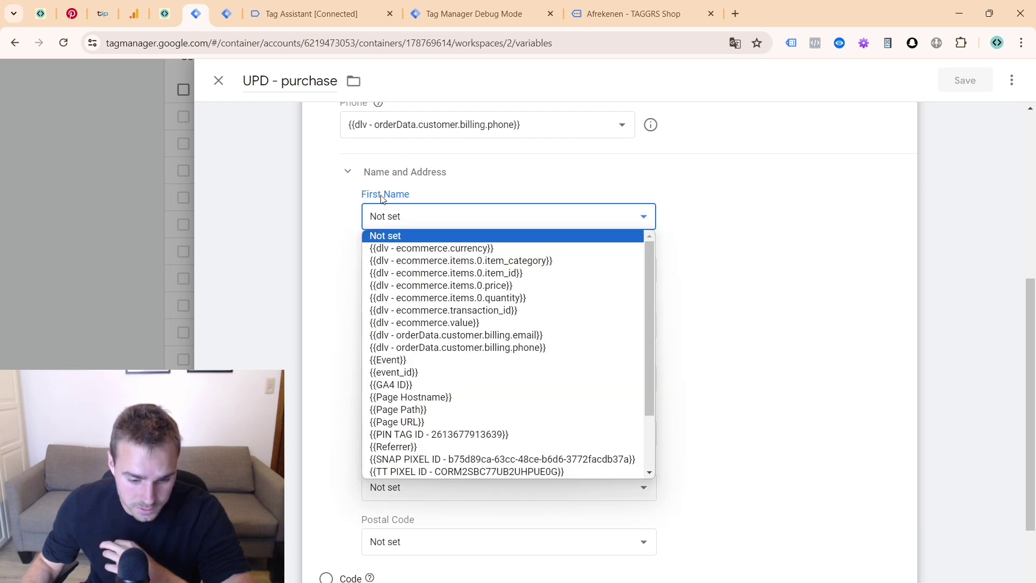
click(341, 247)
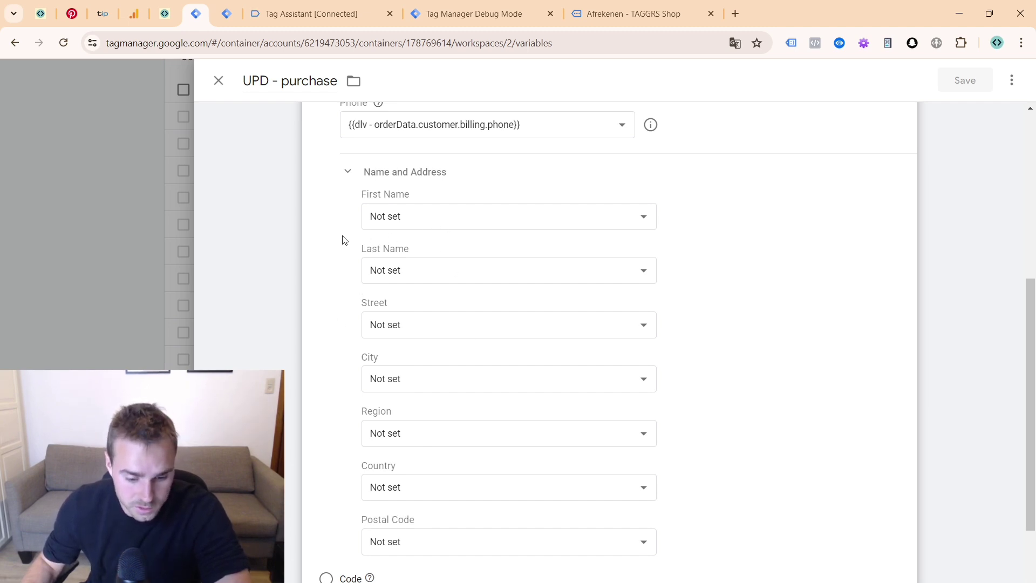
click(395, 217)
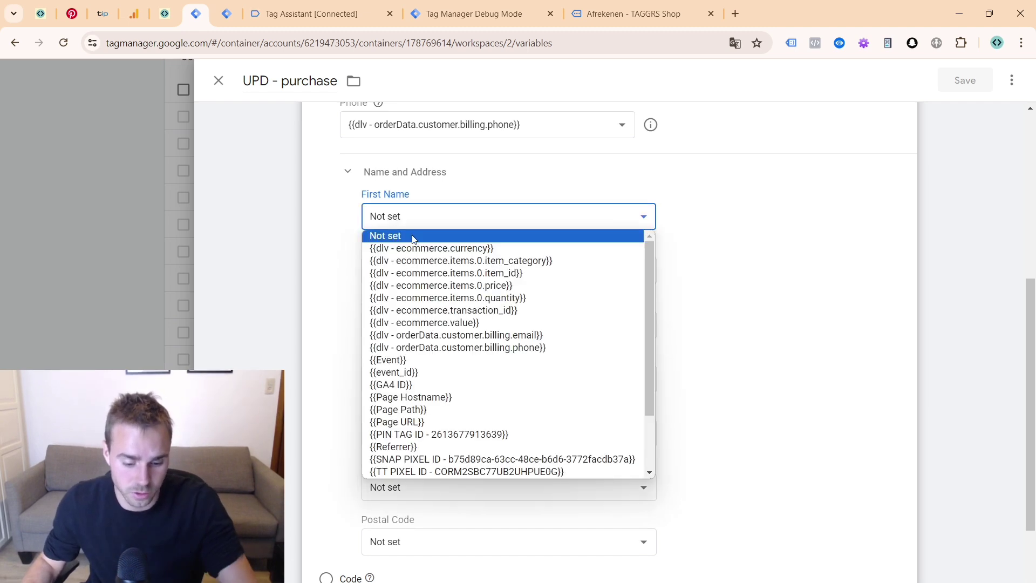
scroll(437, 389, down, 3)
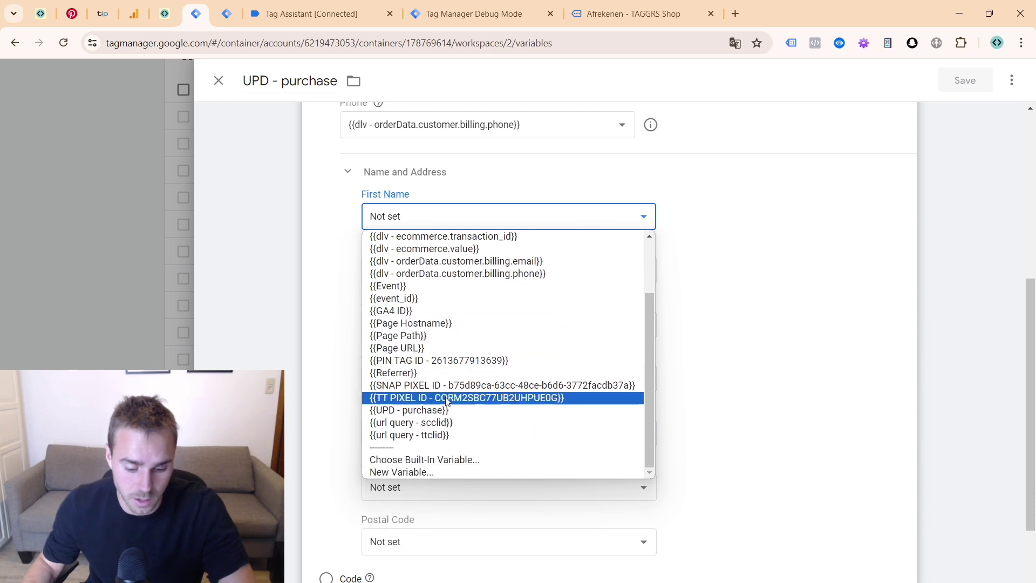
click(427, 473)
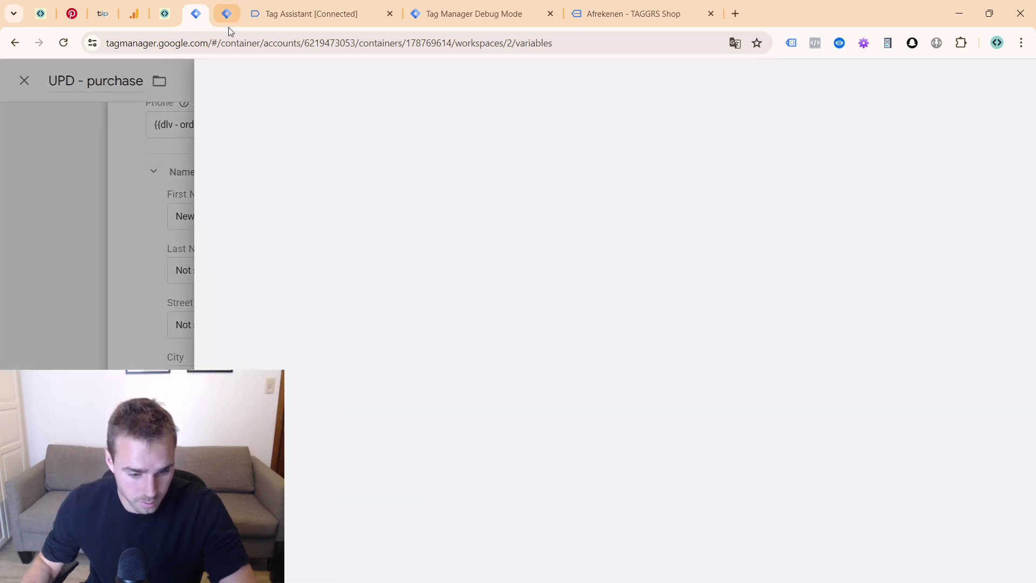
- Name the new variable "dlv - first" and copy the customer, billing and first_name keys from the purchase data layer in Tag Assistant
click(279, 84)
text(dlv - first)
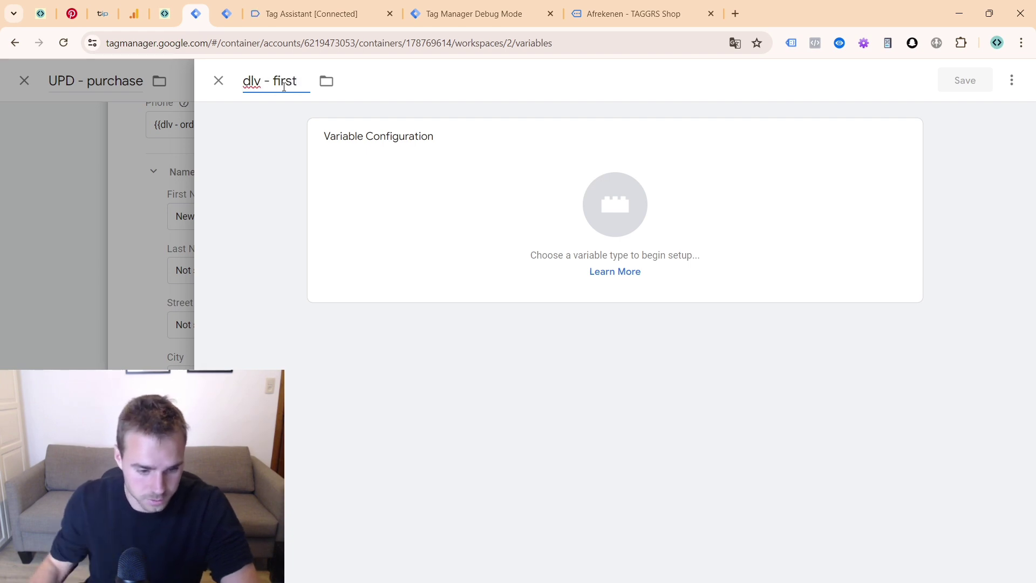
click(312, 14)
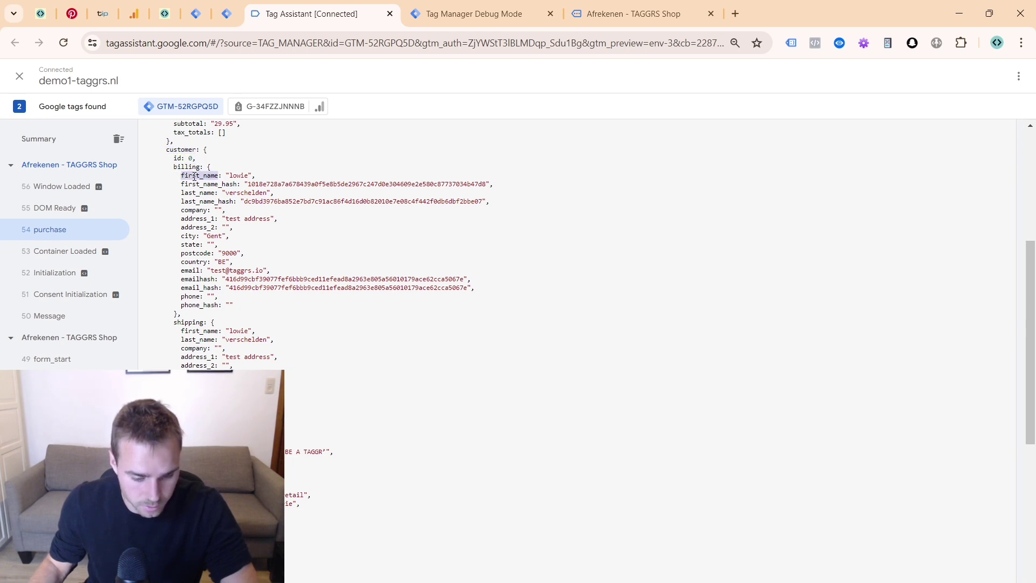
click(196, 14)
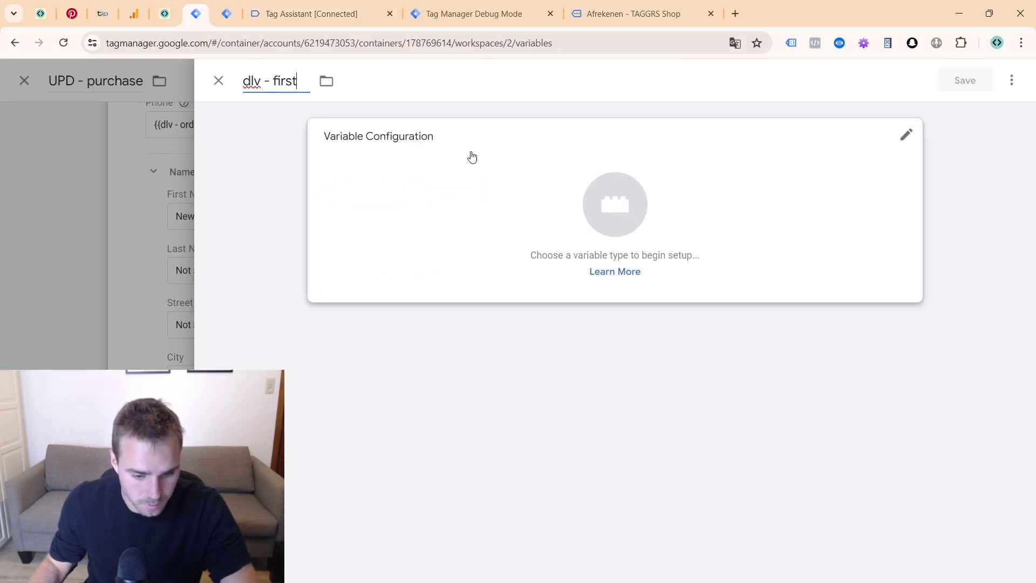
- Set the new variable's type to Data Layer Variable
click(424, 170)
click(1014, 79)
text(data)
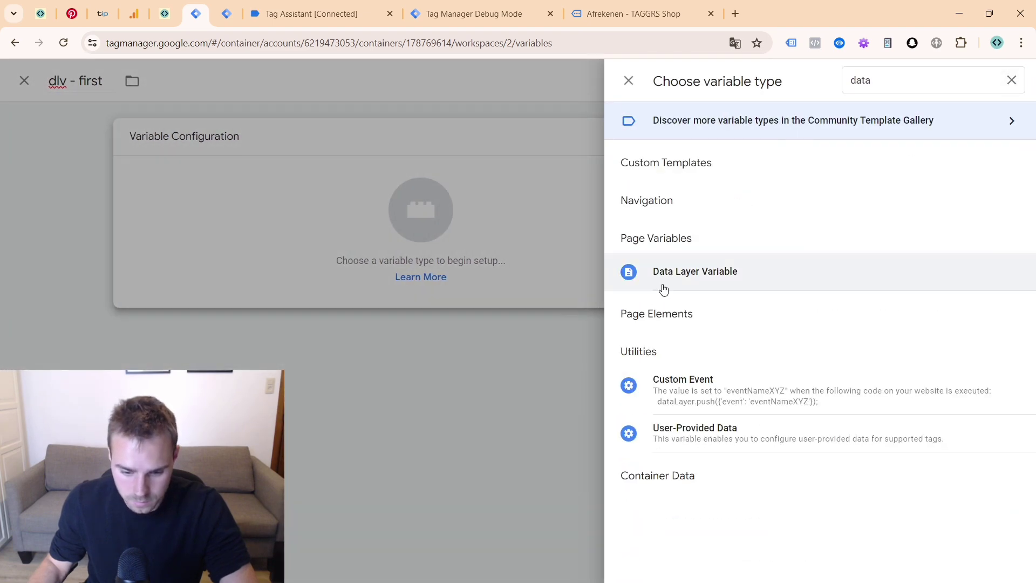
click(664, 290)
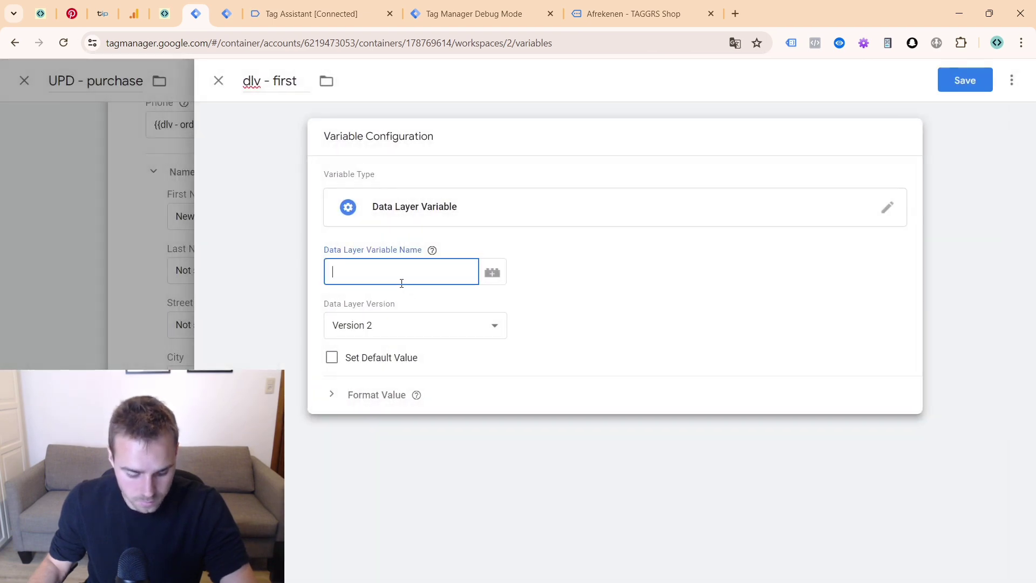
- Set the Data Layer Variable Name to customer.billing.first_name using the copied keys, and select the whole path
key(super+v)
click(398, 510)
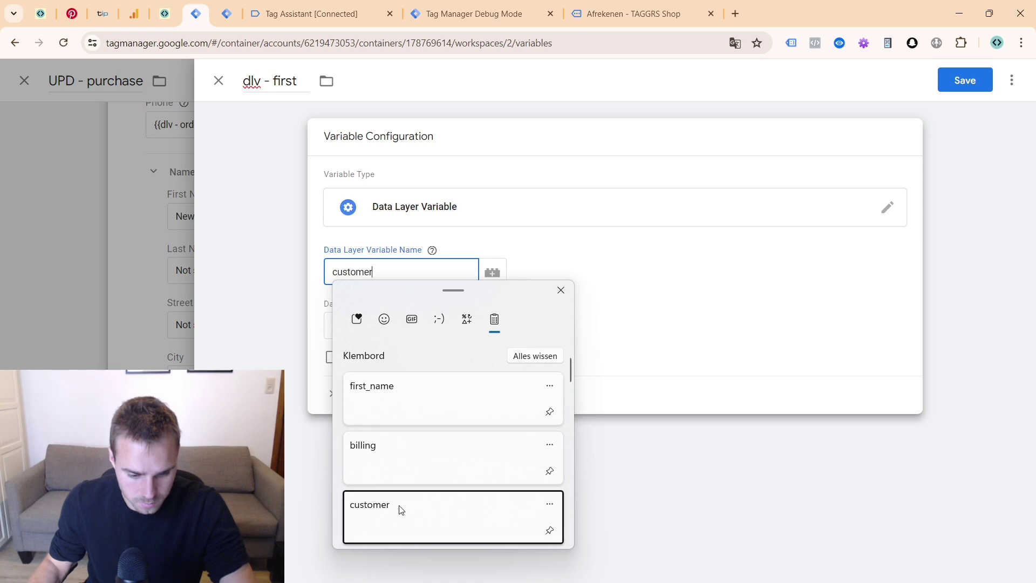
key(super+v)
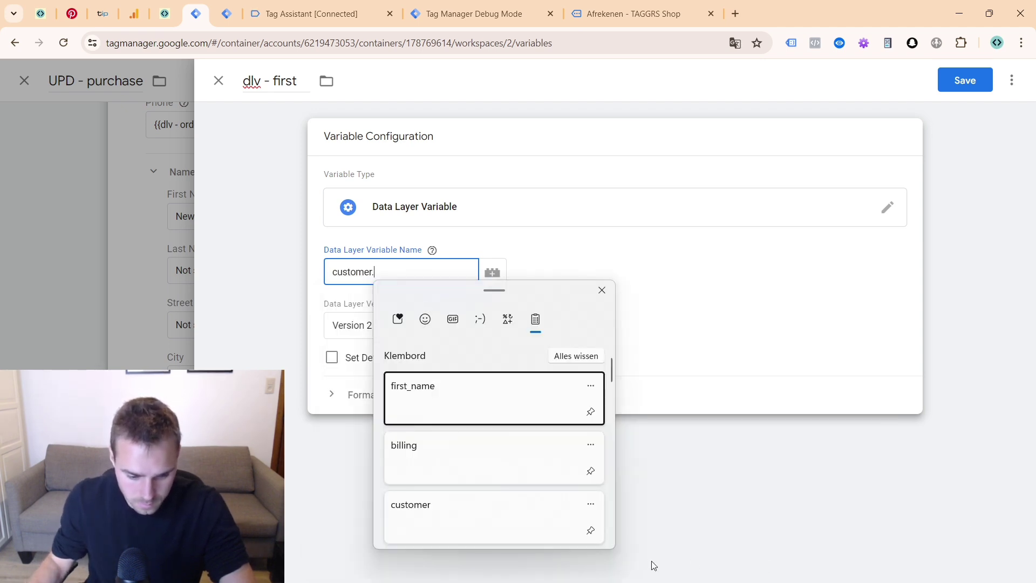
click(513, 474)
key(super+v)
key(Escape)
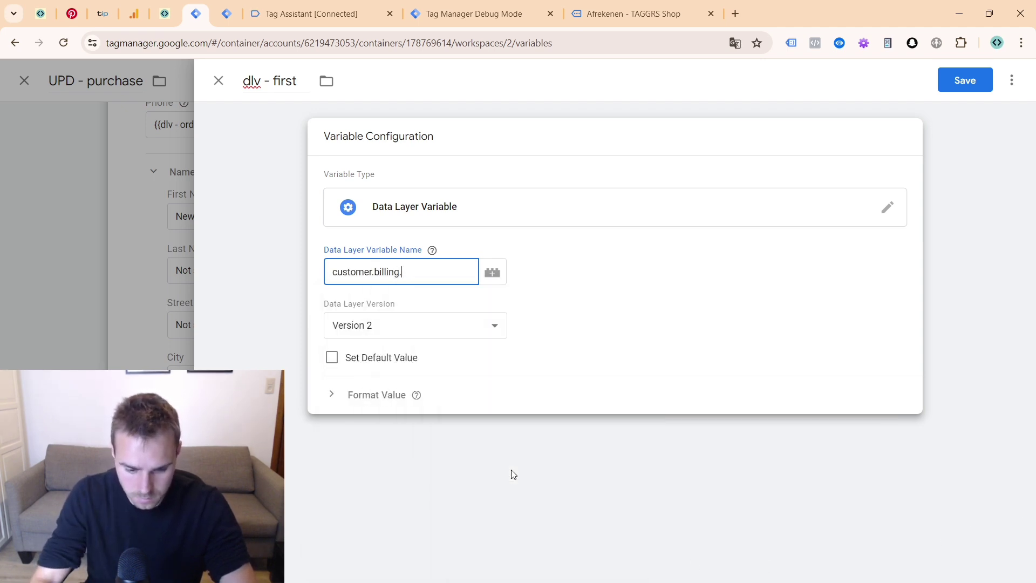
text(.)
key(super+v)
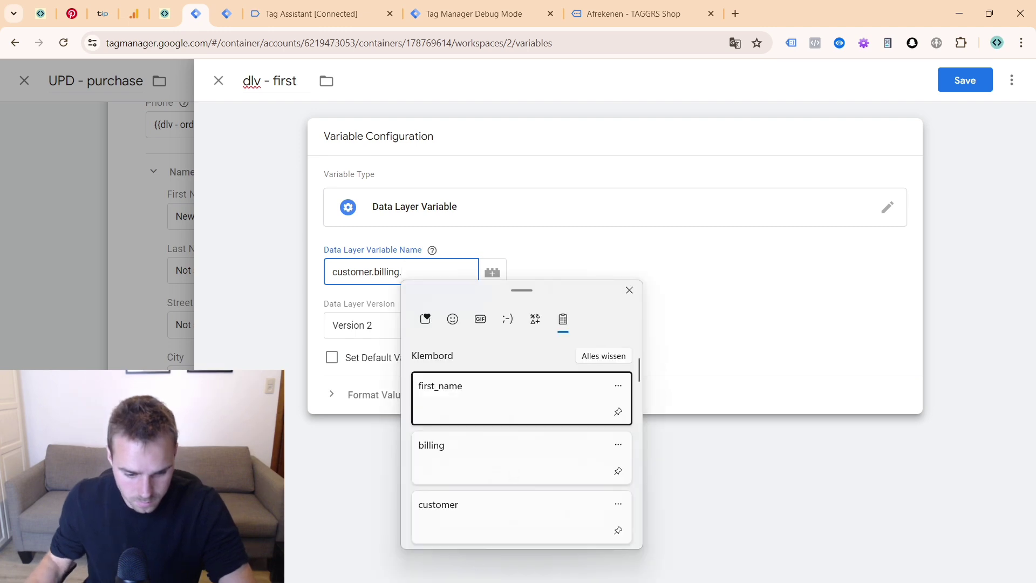
click(470, 378)
key(ctrl+a)
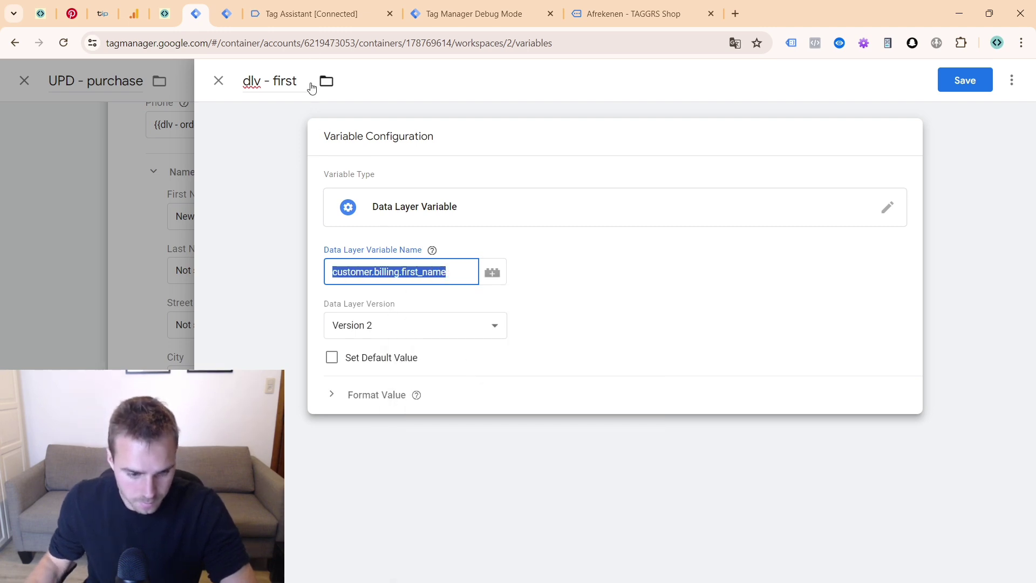
- Name the new variable "dlv - customer.billing.first_name" using its copied data layer path, and save it
key(ctrl+c)
double_click(277, 80)
key(ctrl+v)
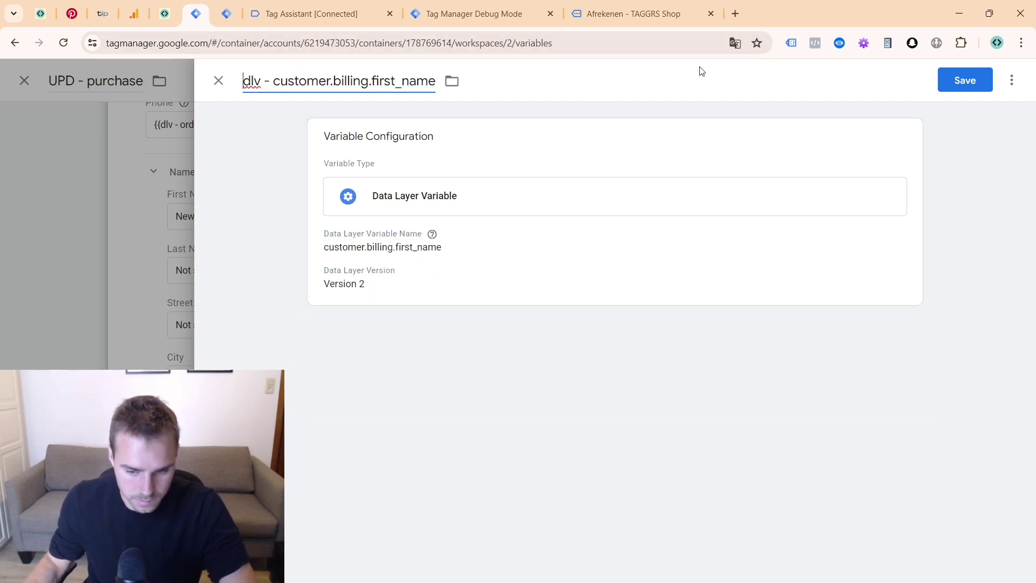
click(948, 81)
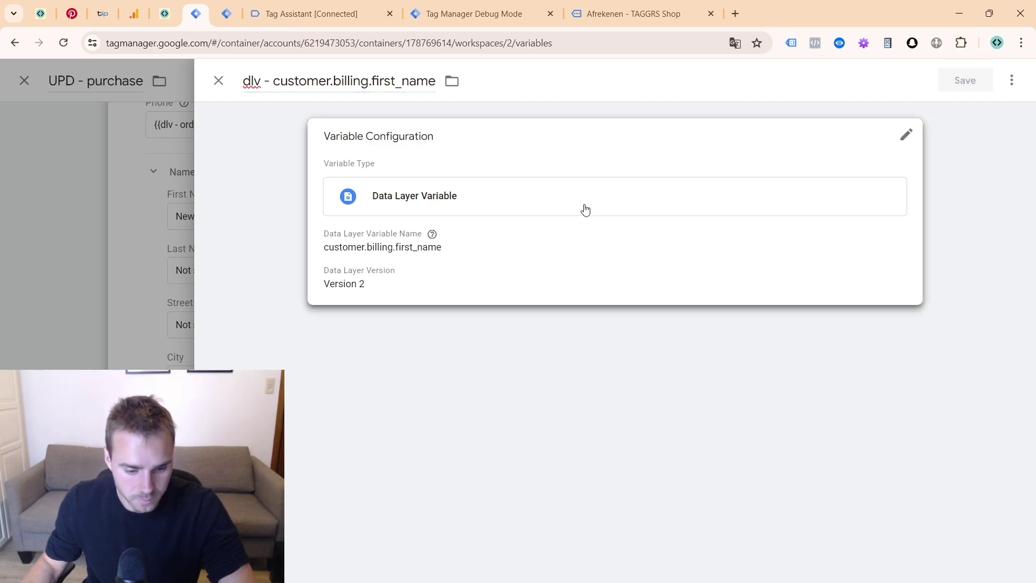
- Try to save the UPD - purchase variable and check which Name and Address fields still need a value
click(945, 81)
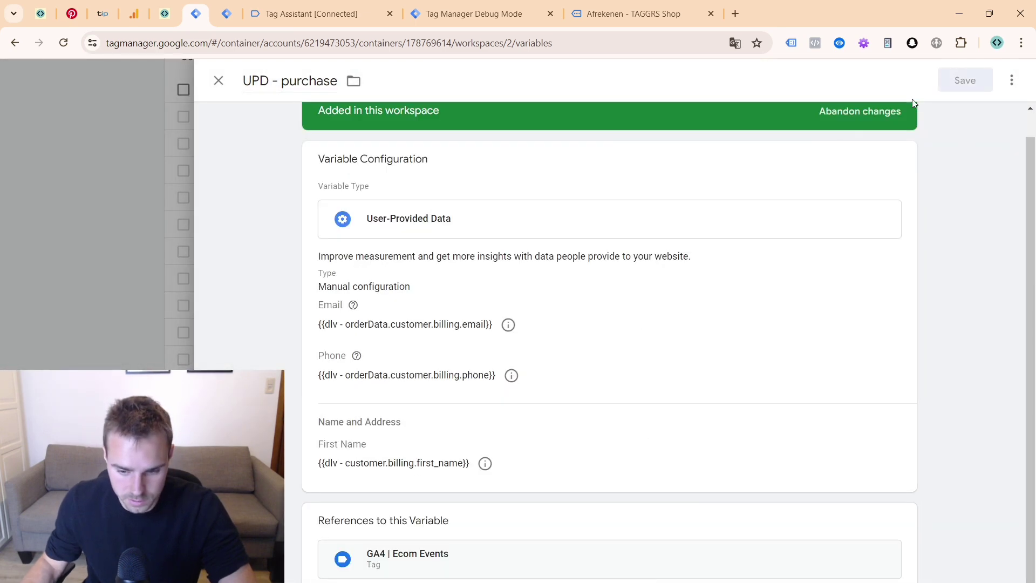
scroll(434, 343, down, 3)
scroll(641, 347, down, 4)
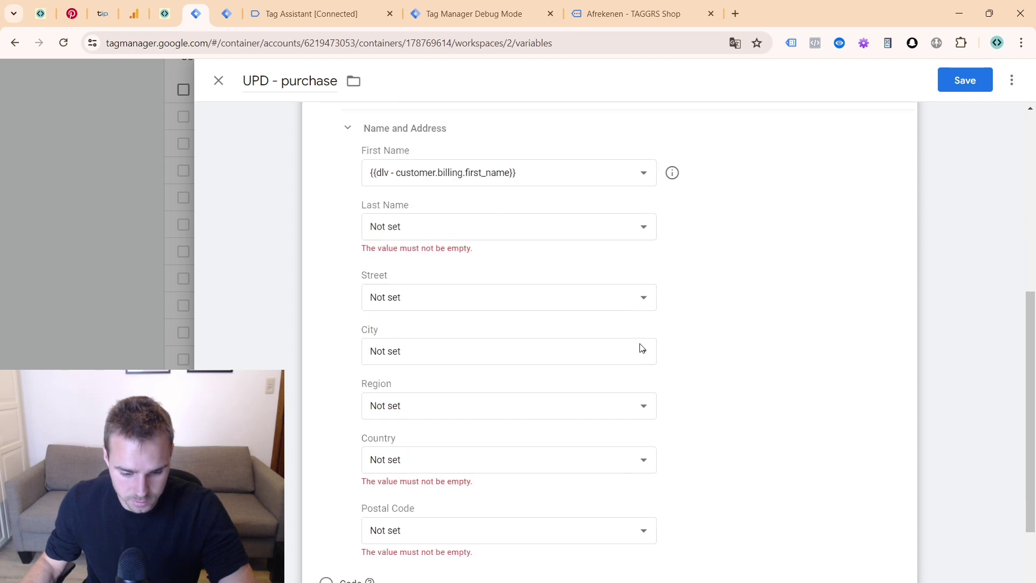
scroll(626, 323, up, 4)
scroll(561, 342, down, 5)
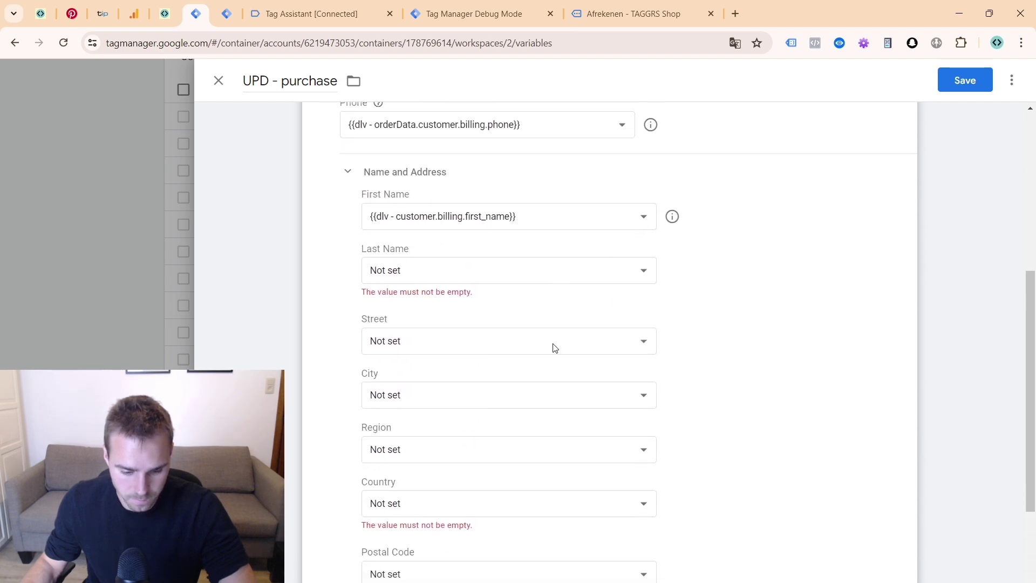
scroll(548, 349, up, 6)
scroll(475, 329, down, 4)
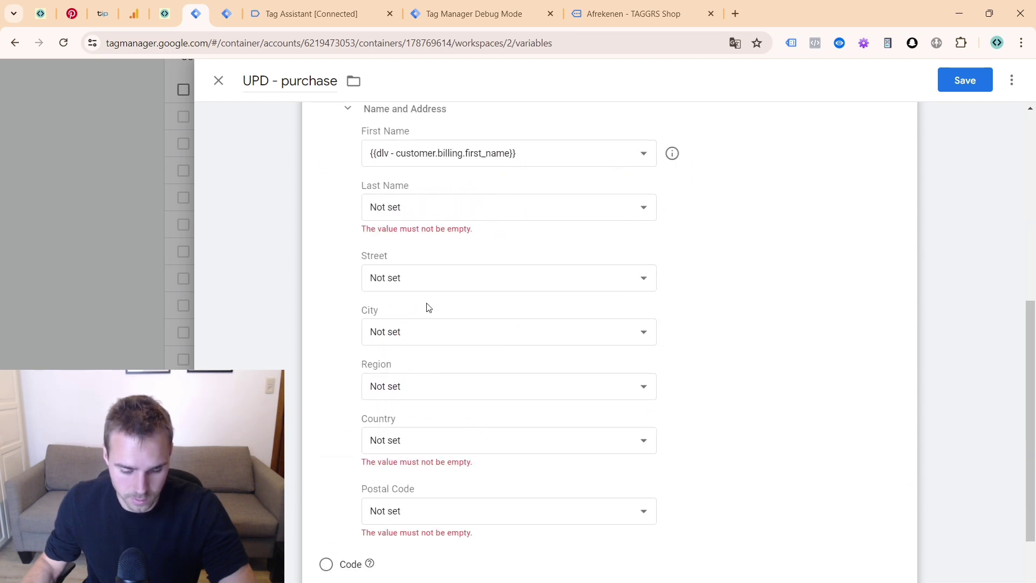
click(456, 203)
scroll(431, 351, down, 3)
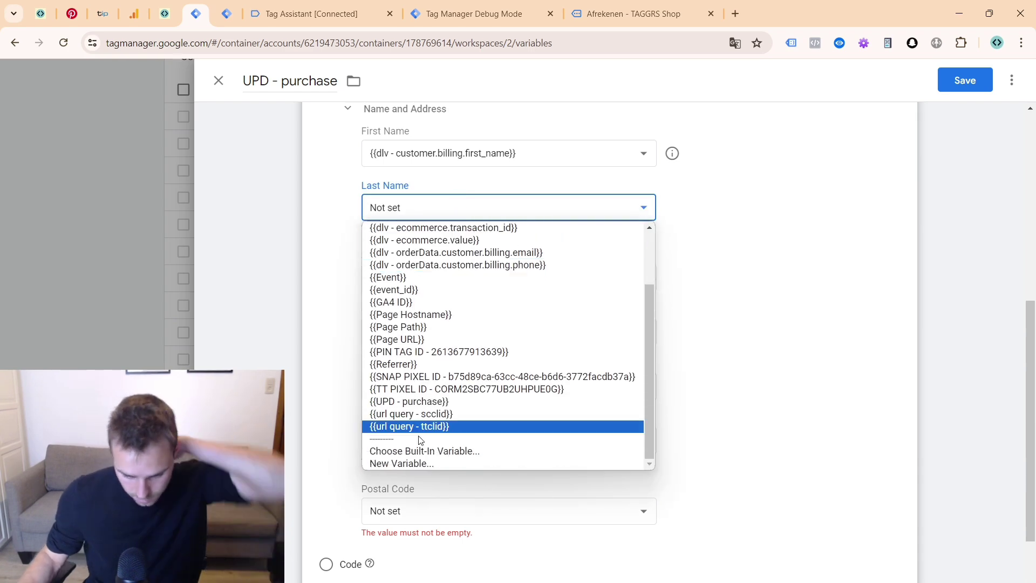
click(424, 463)
click(291, 13)
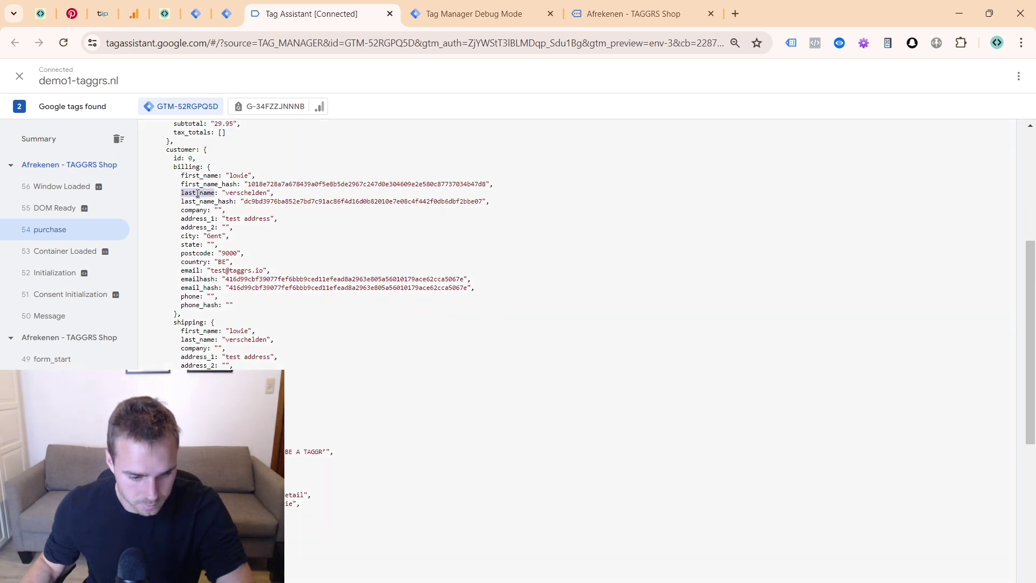
click(196, 14)
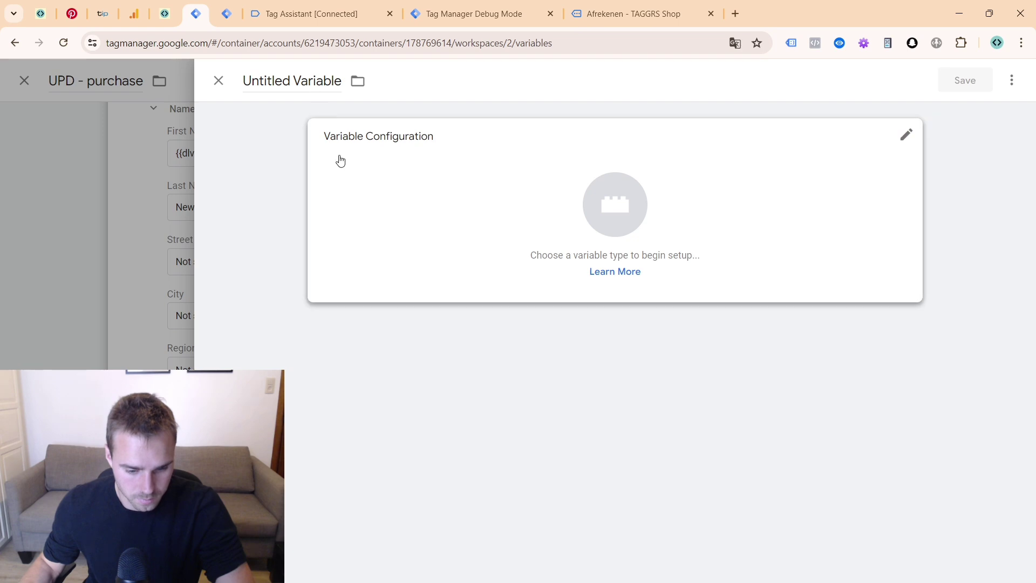
click(169, 243)
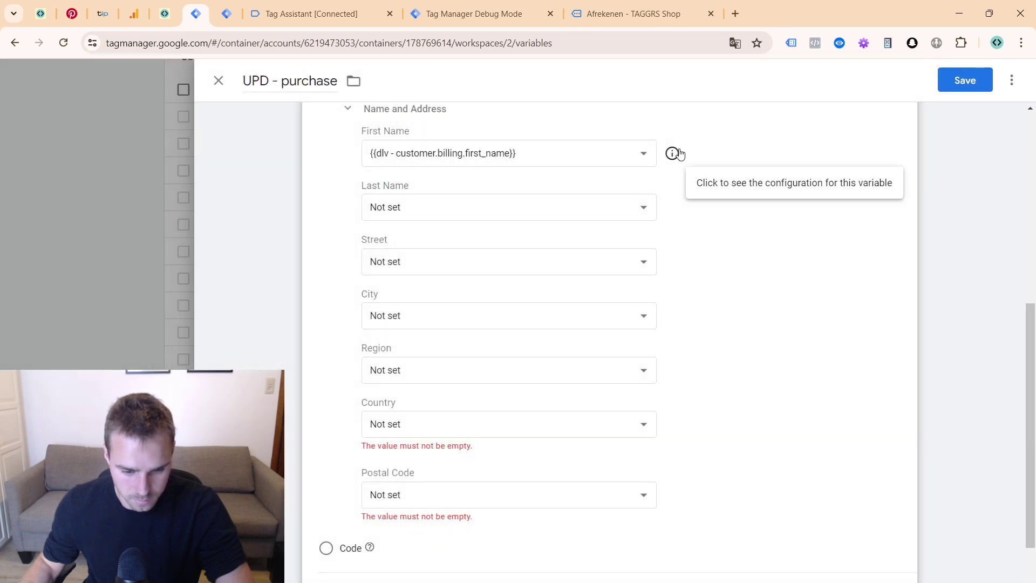
- Duplicate the first-name data layer variable and name the copy "dlv - customer.billing.last_name"
click(672, 152)
click(1012, 81)
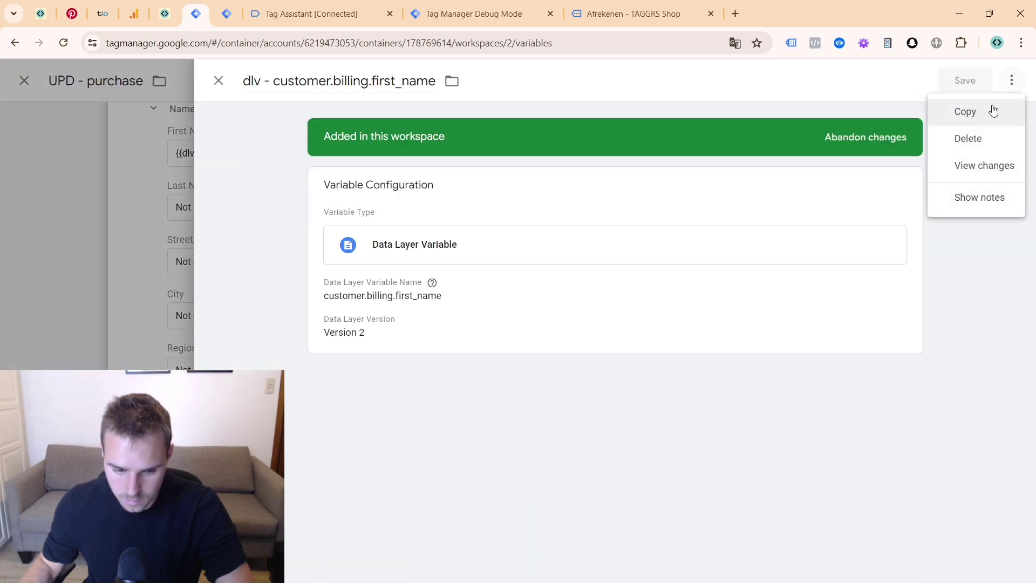
click(991, 109)
drag(294, 87, 209, 88)
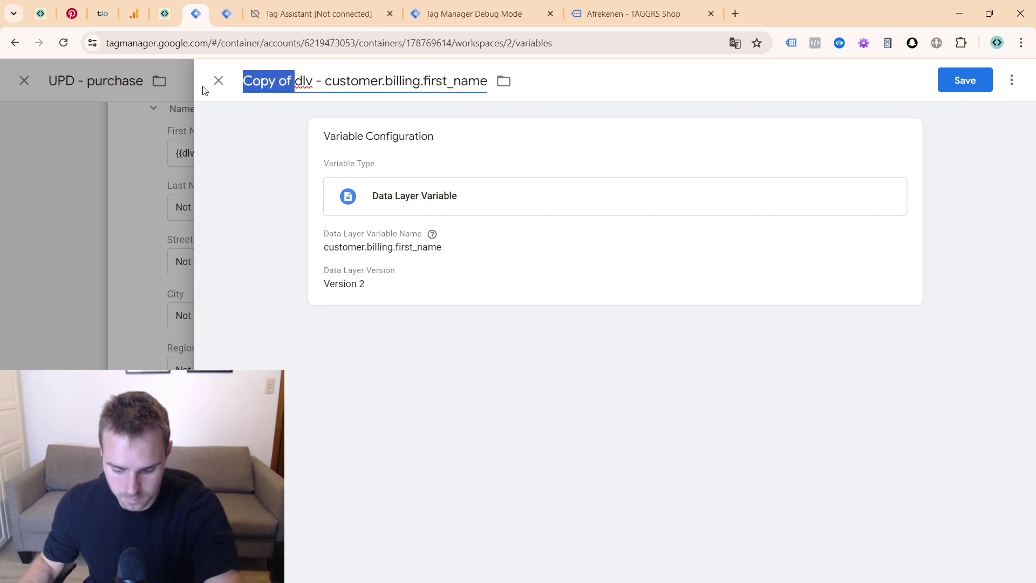
key(BackSpace)
double_click(374, 83)
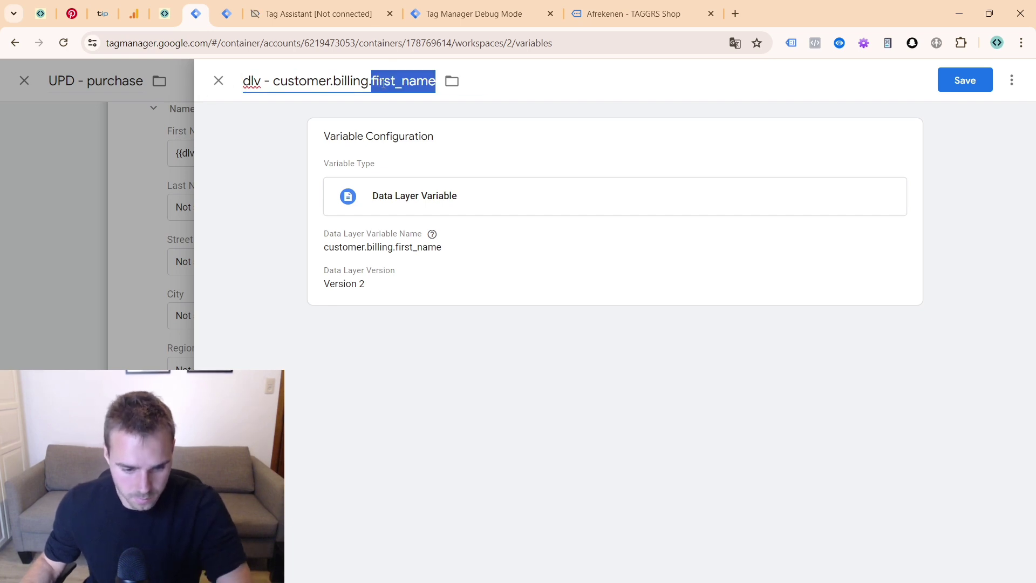
click(385, 82)
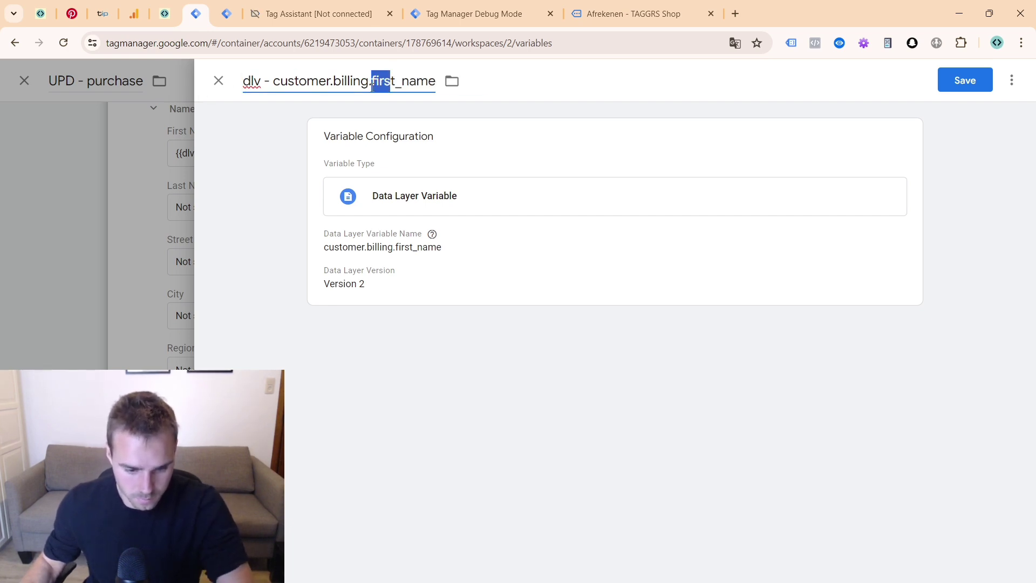
text(last)
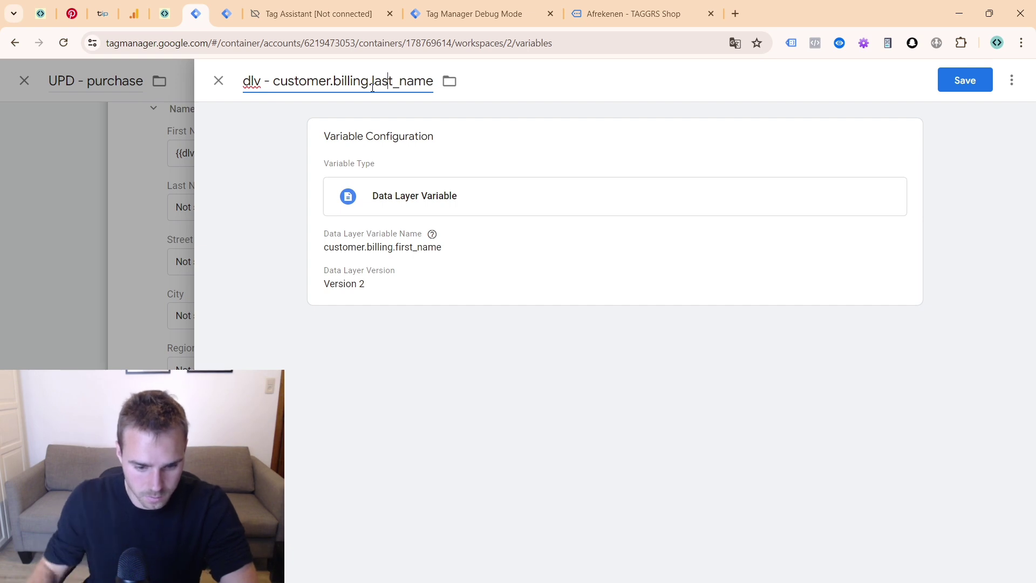
- Set the copy's Data Layer Variable Name to customer.billing.last_name, save it and return to UPD - purchase
click(389, 216)
double_click(408, 276)
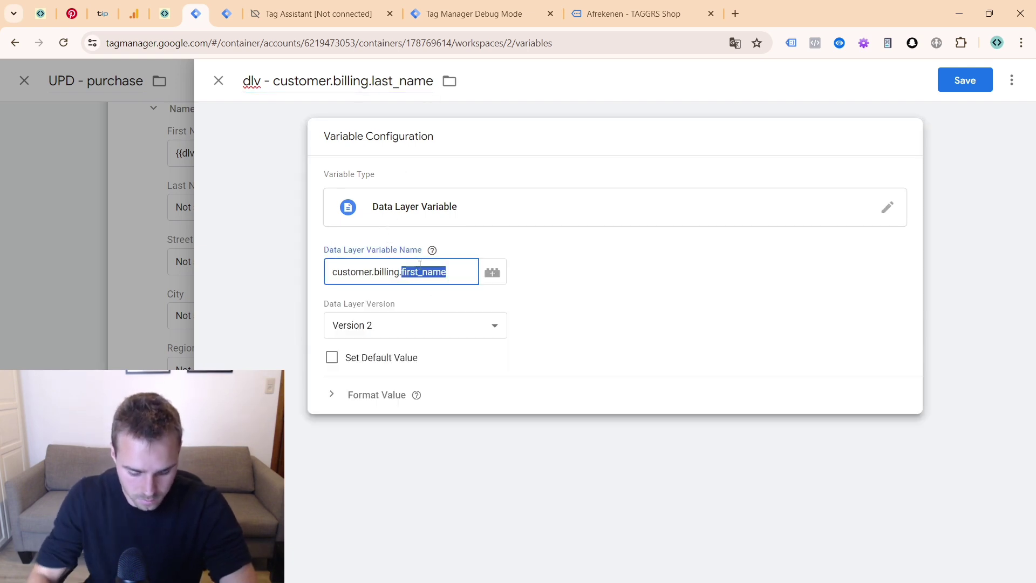
text(last)
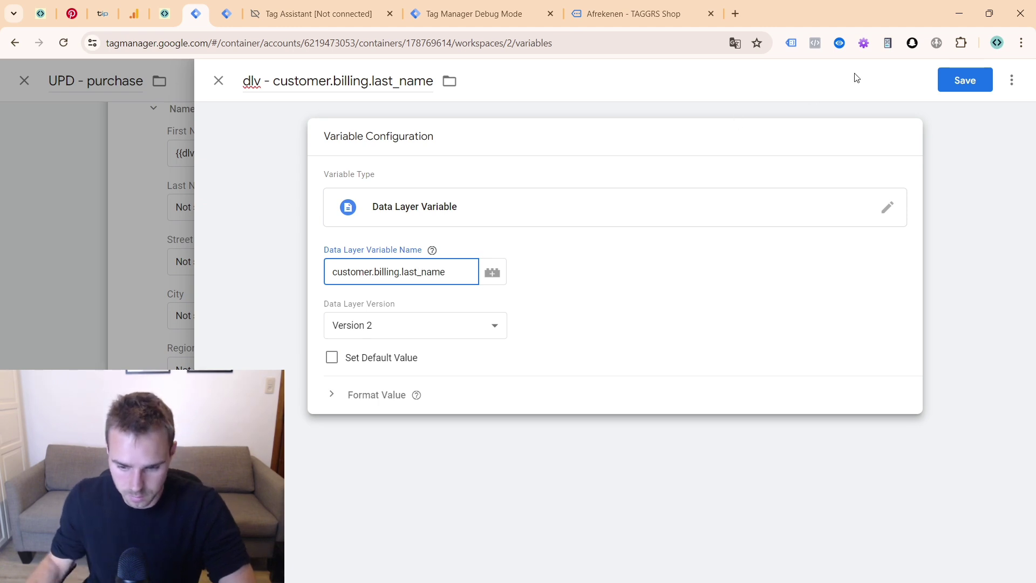
click(983, 80)
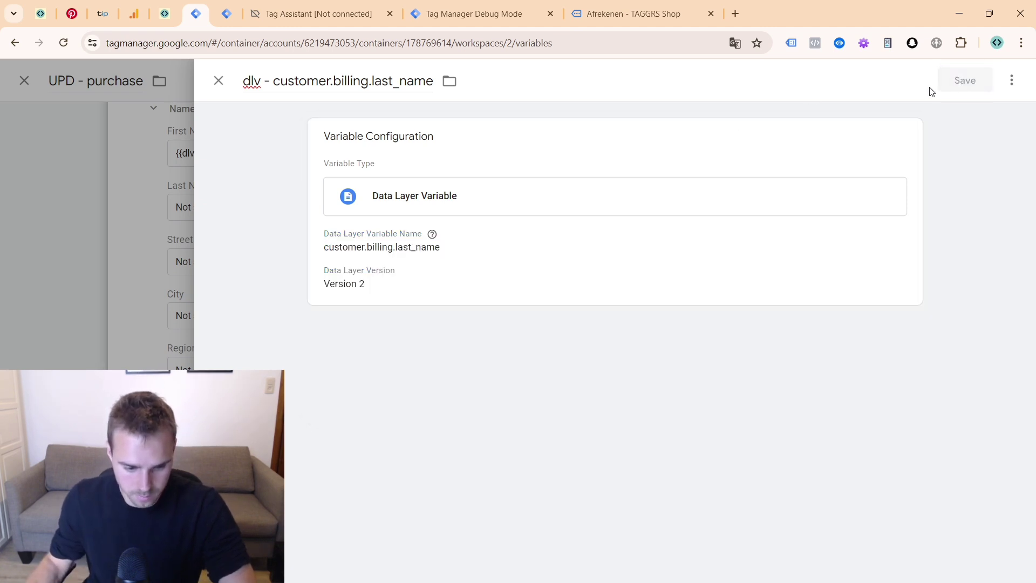
click(121, 245)
- Look for the new last-name variable among the Last Name options of UPD - purchase
click(467, 209)
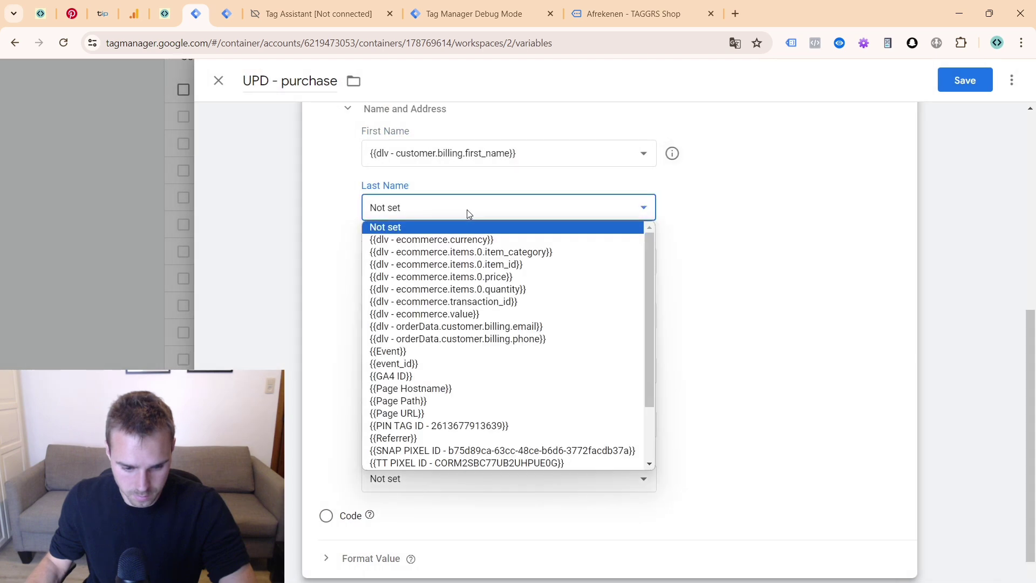
scroll(491, 348, down, 2)
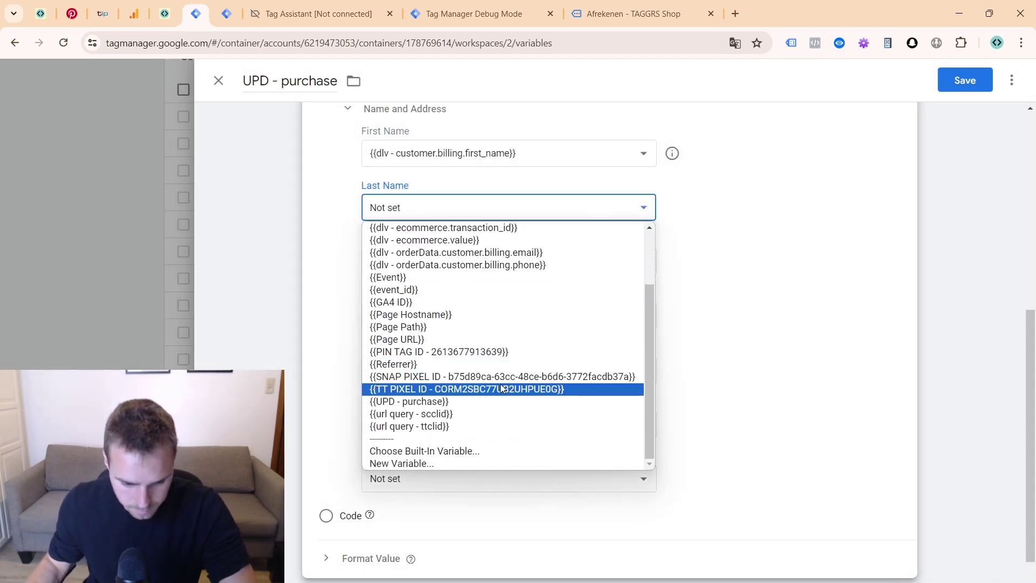
scroll(508, 336, up, 3)
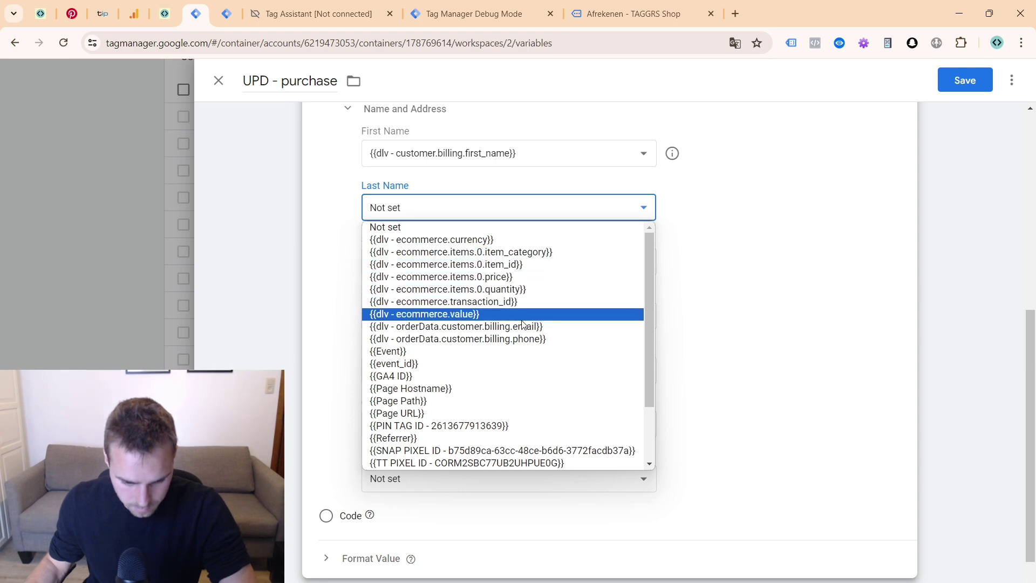
scroll(522, 324, down, 2)
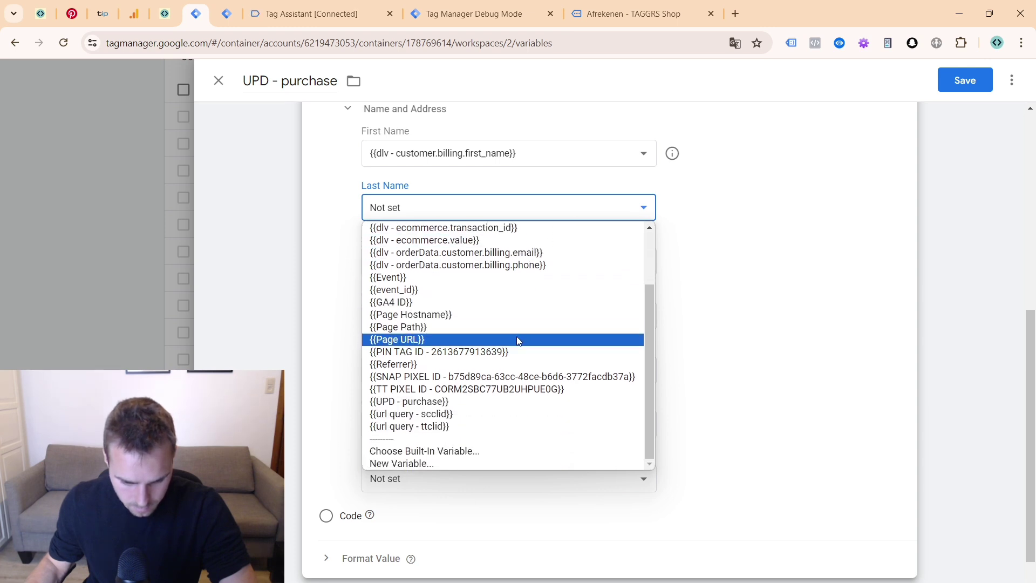
scroll(491, 297, up, 3)
click(928, 244)
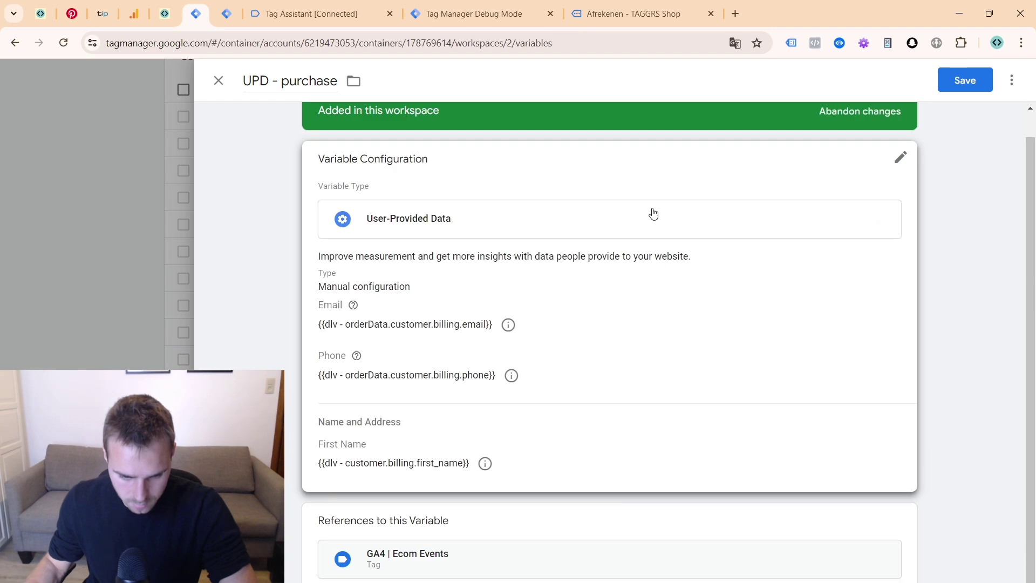
- Reset the First Name field to Not set and save the UPD - purchase variable
click(965, 80)
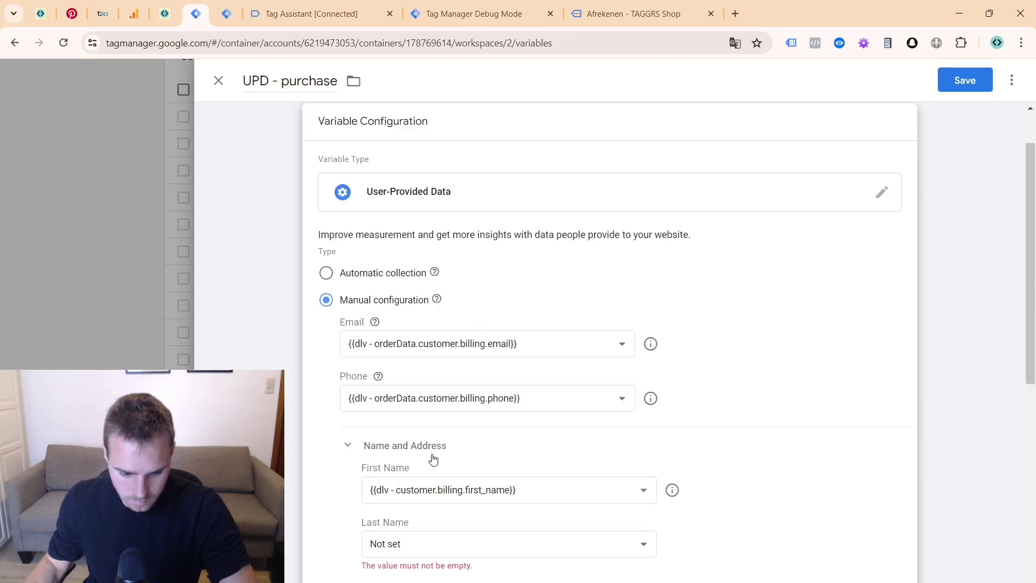
click(432, 494)
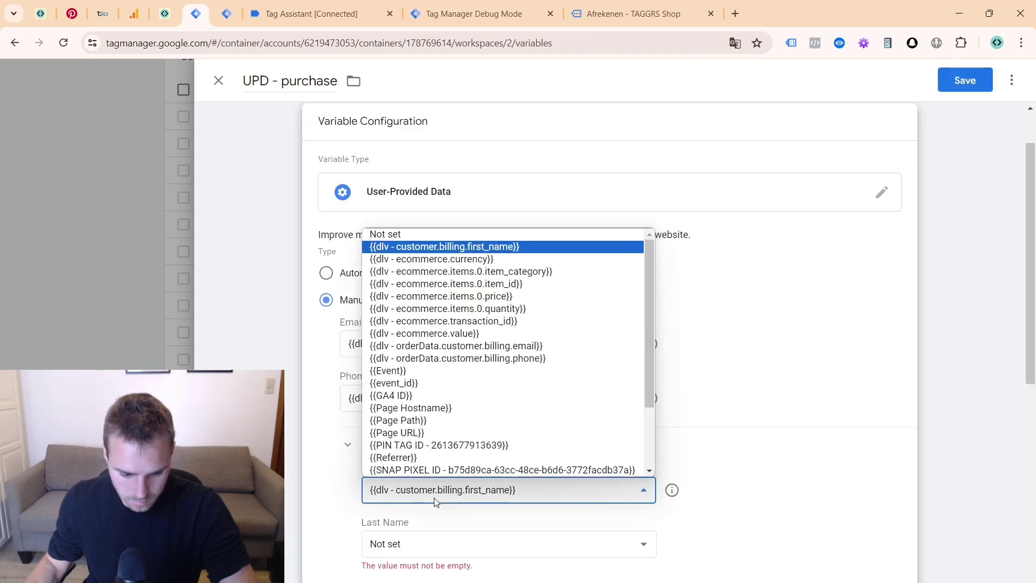
click(451, 233)
click(958, 87)
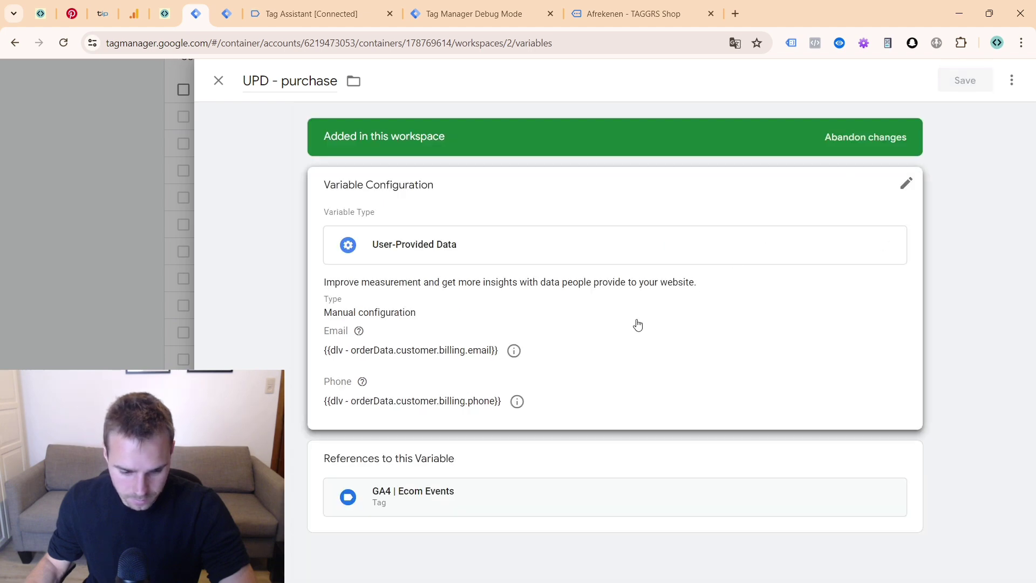
- Close UPD - purchase, find it in the variable list by searching for "upd", and reopen its configuration for editing
click(218, 80)
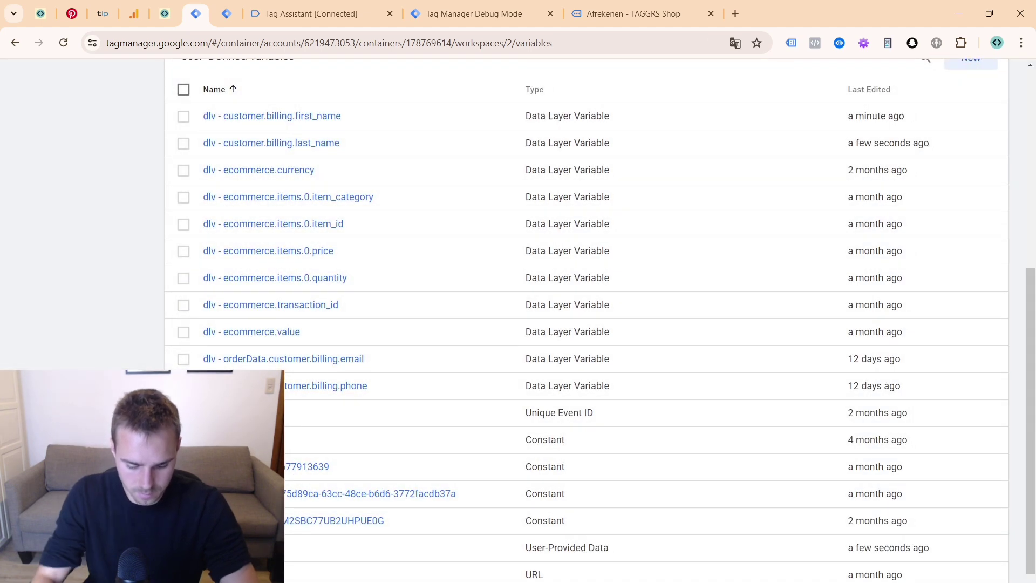
key(ctrl+f)
text(upd)
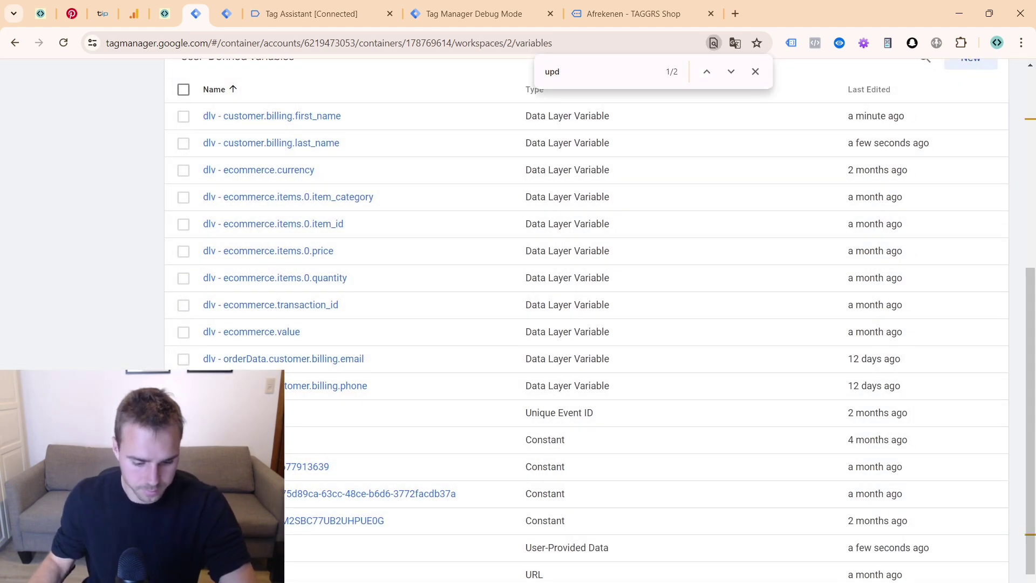
click(254, 547)
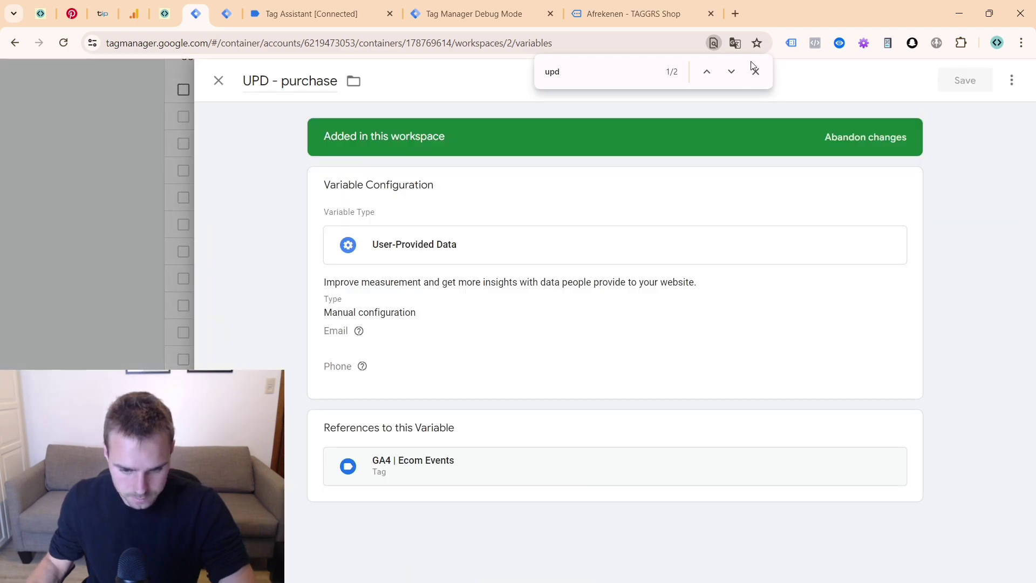
click(755, 72)
click(527, 356)
scroll(460, 432, down, 4)
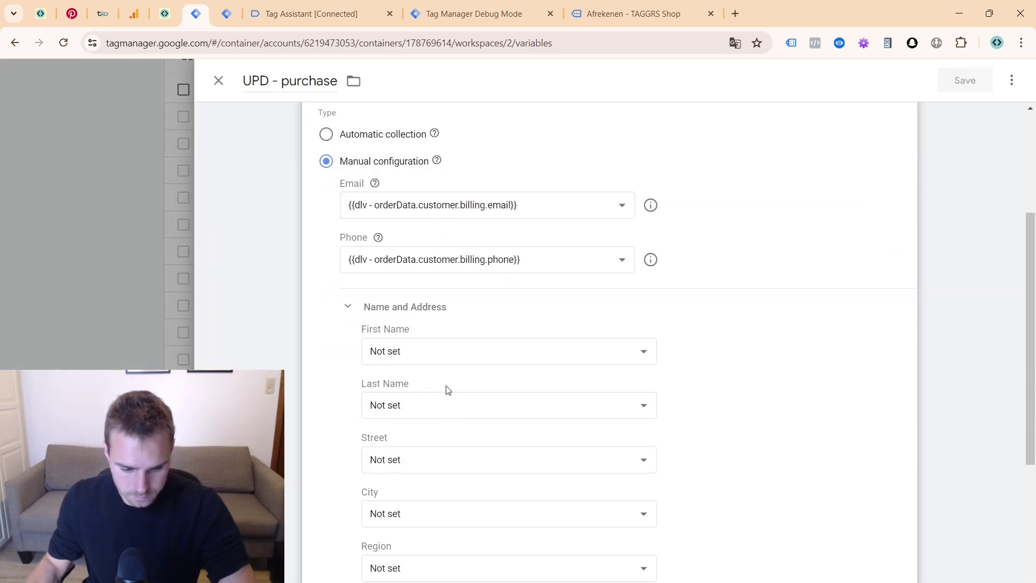
- Set the First Name field to {{dlv - customer.billing.first_name}}
click(438, 358)
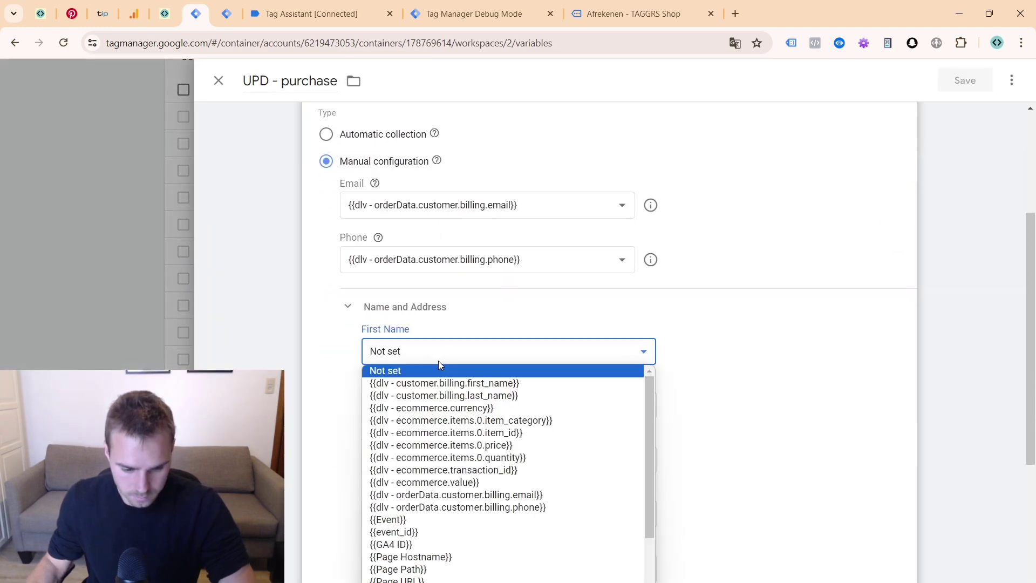
click(515, 397)
scroll(562, 340, down, 4)
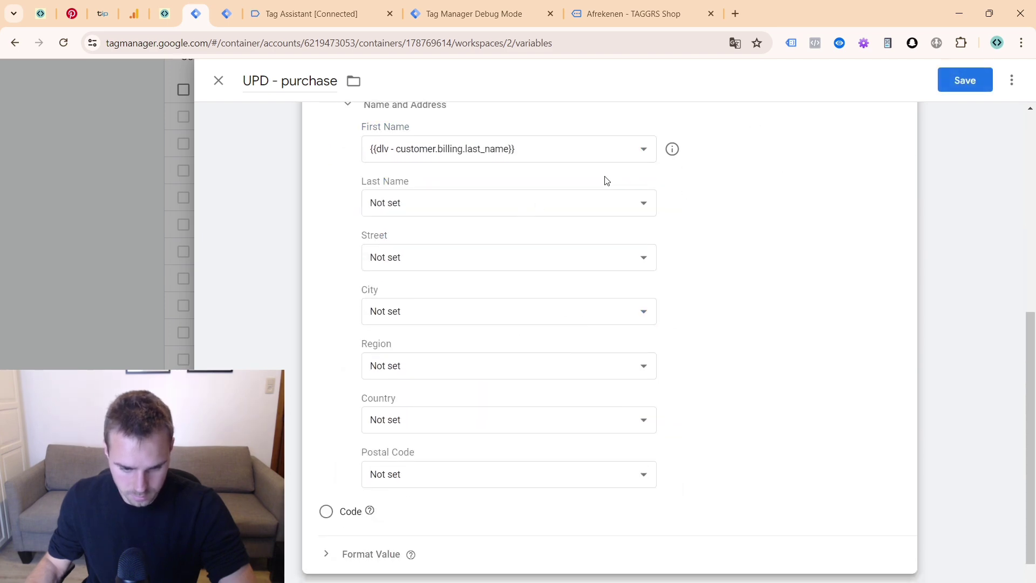
click(509, 149)
click(510, 181)
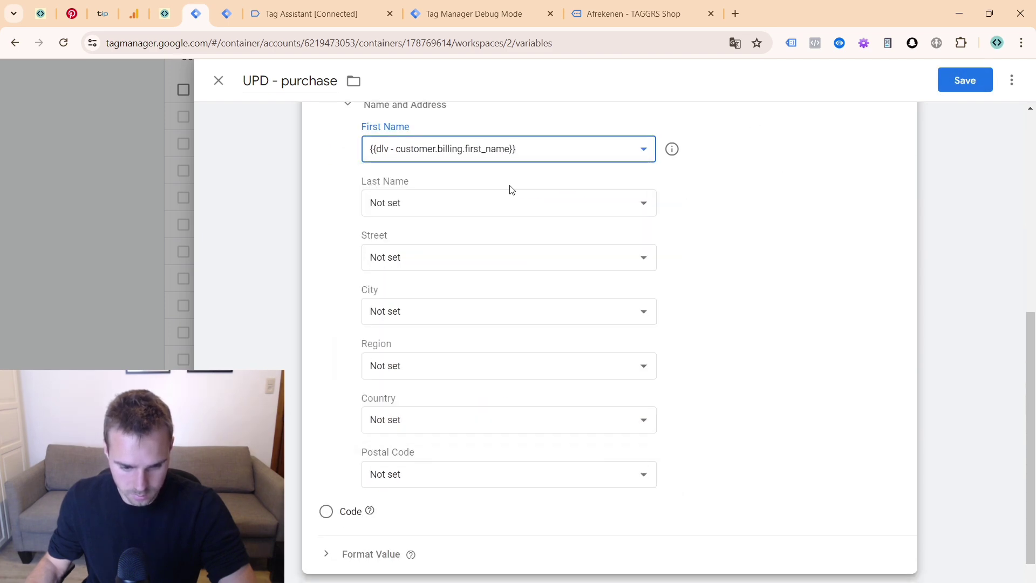
- Set the Last Name field to {{dlv - customer.billing.last_name}} and try to save UPD - purchase
click(504, 205)
click(508, 249)
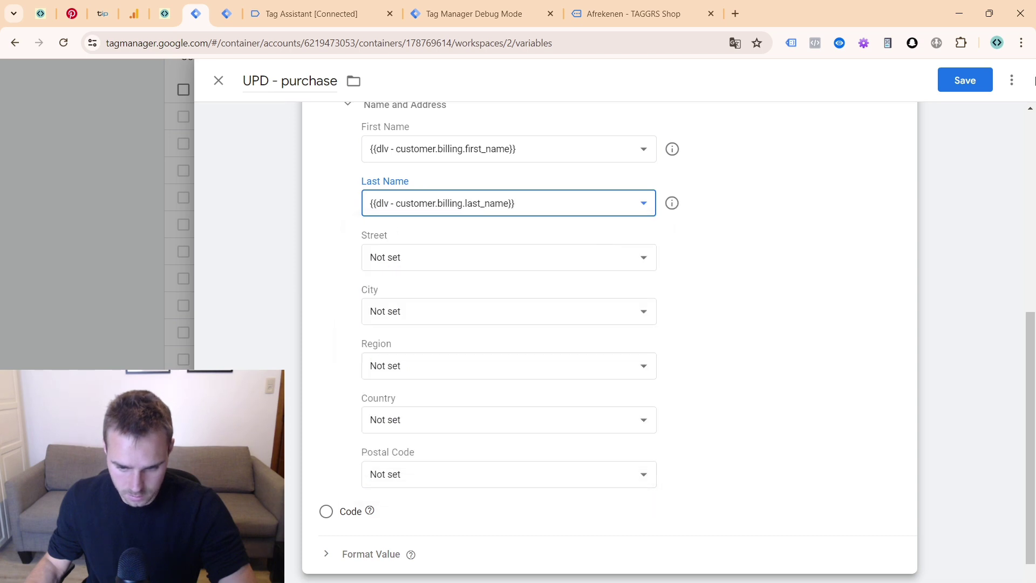
click(959, 90)
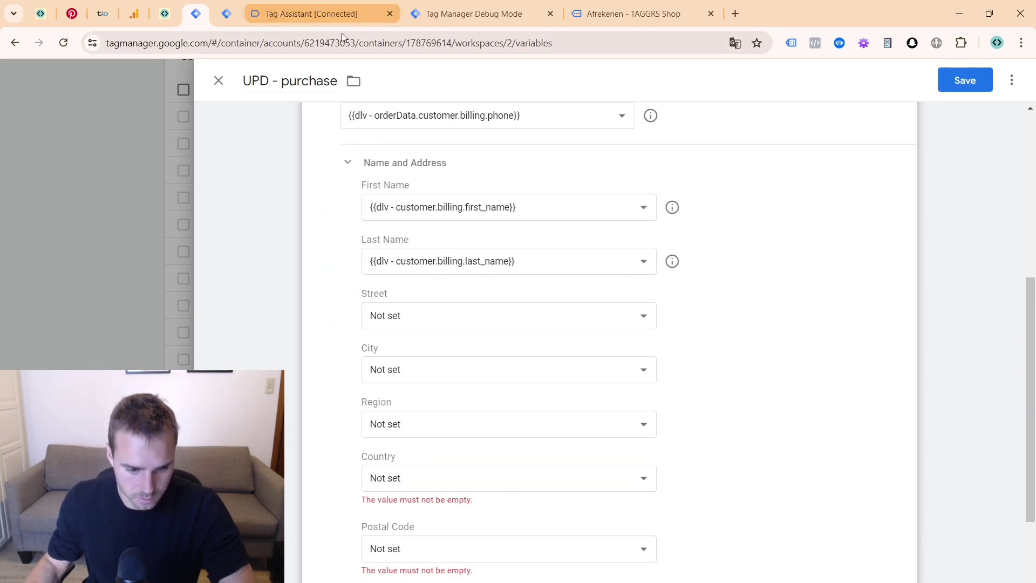
- Start a new variable for the Country field and name it dlv - customer.billing.country, checking the key in Tag Assistant's purchase event
click(497, 478)
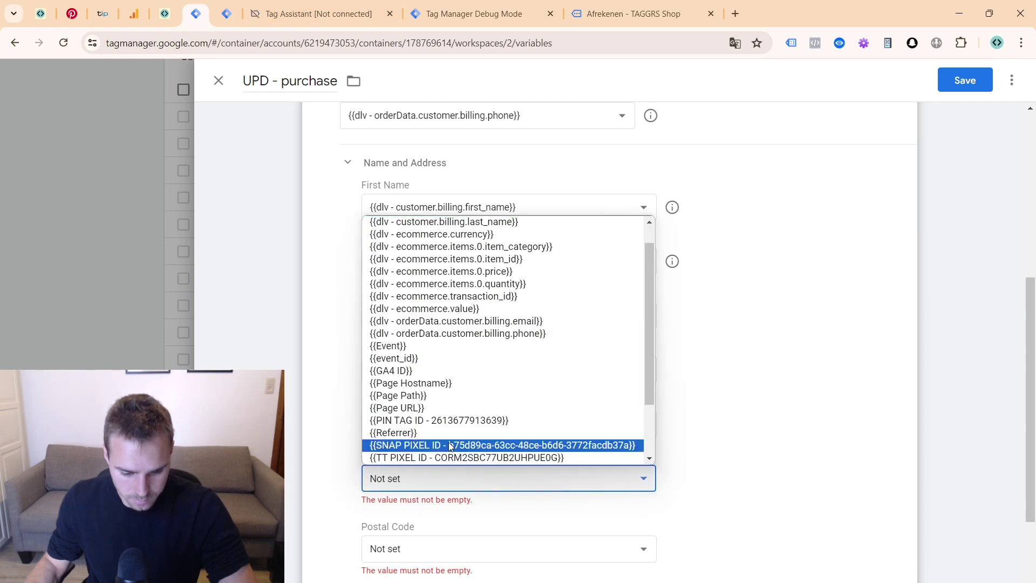
scroll(449, 442, down, 5)
click(431, 456)
click(260, 97)
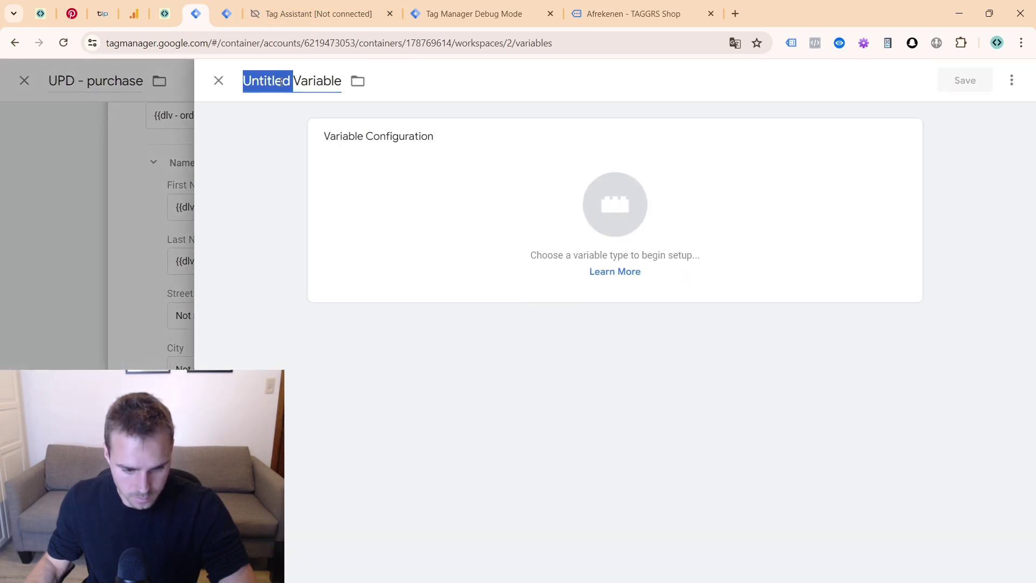
text(dlv -)
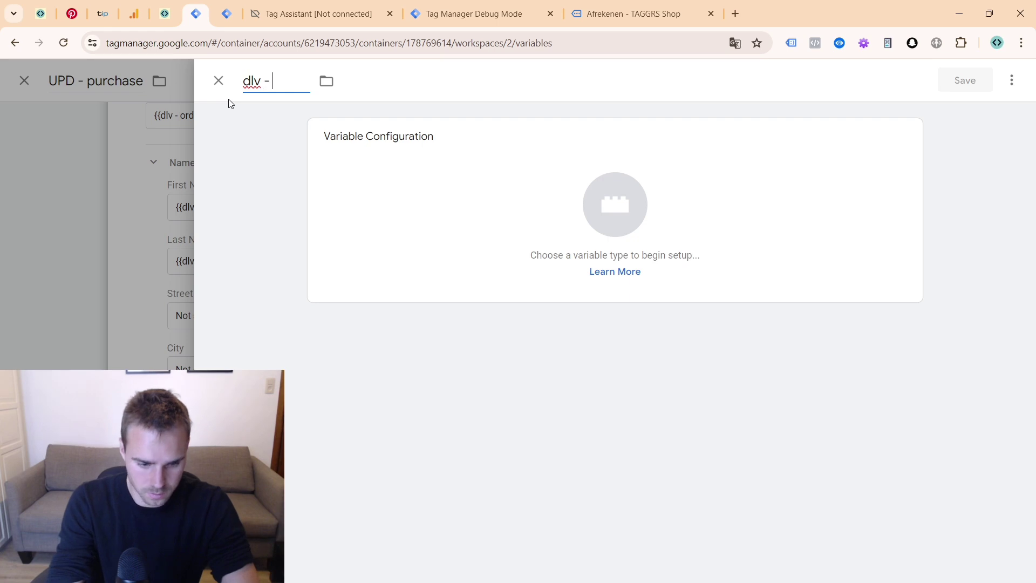
text( customer.billi)
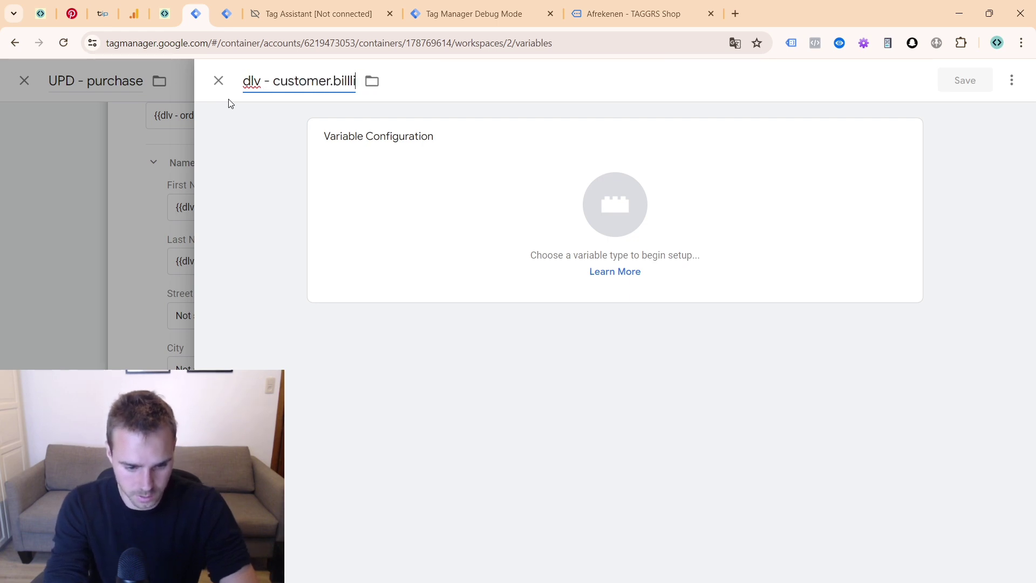
text(ng)
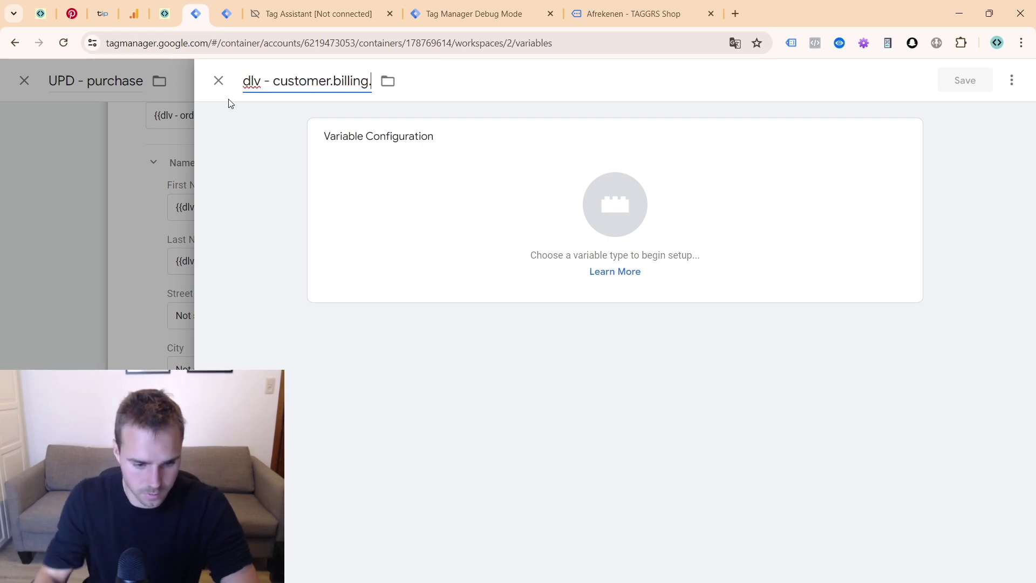
text(.)
click(338, 20)
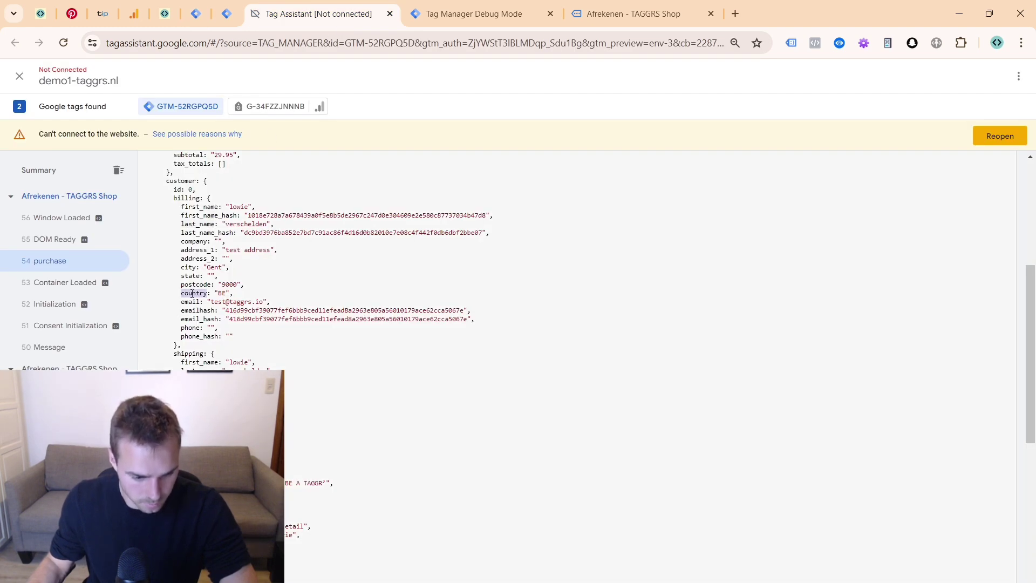
click(196, 14)
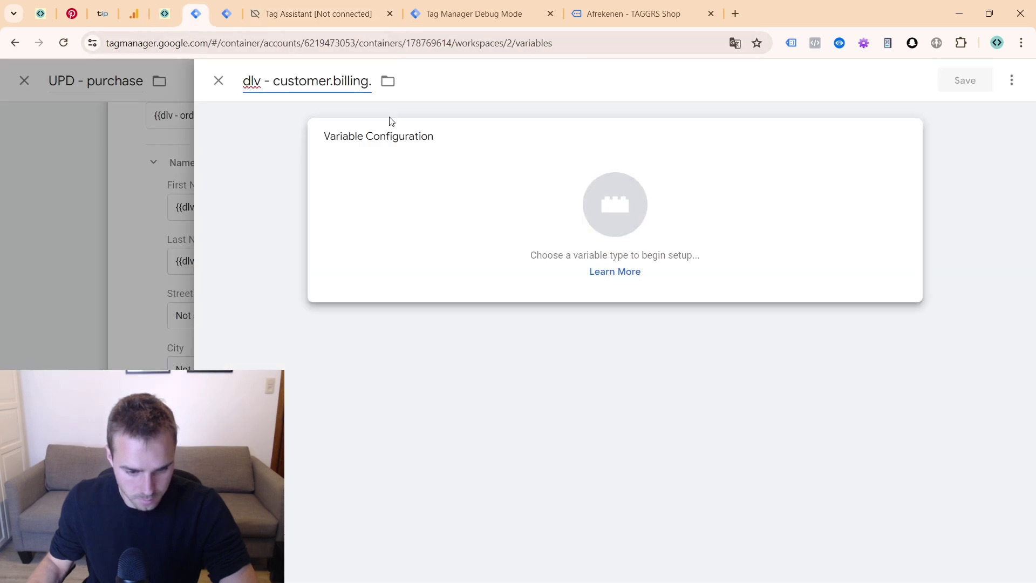
text(country)
- Configure the country variable as a Data Layer Variable with the name customer.billing.country and save it into the Country field
drag(273, 83, 389, 84)
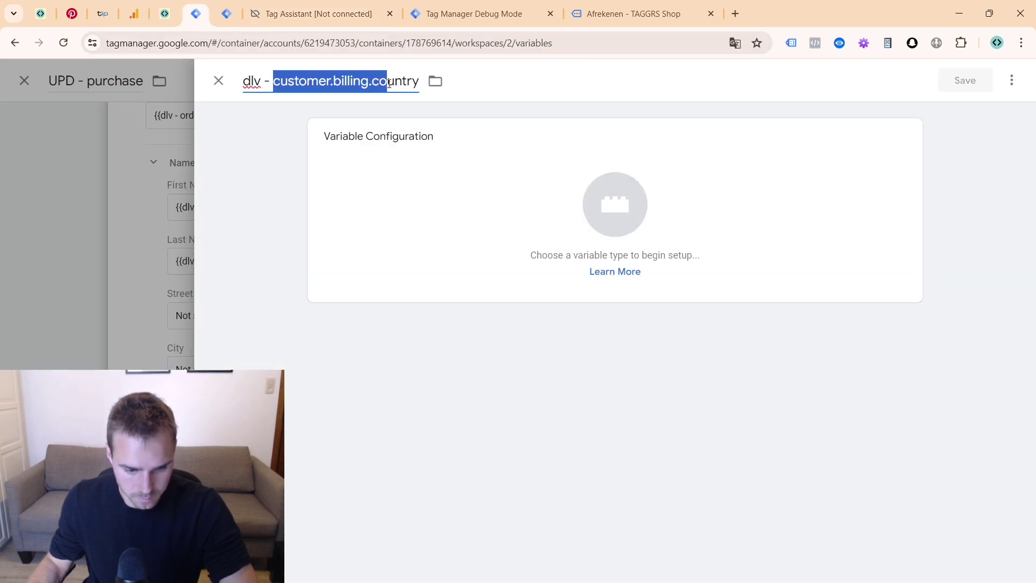
click(682, 127)
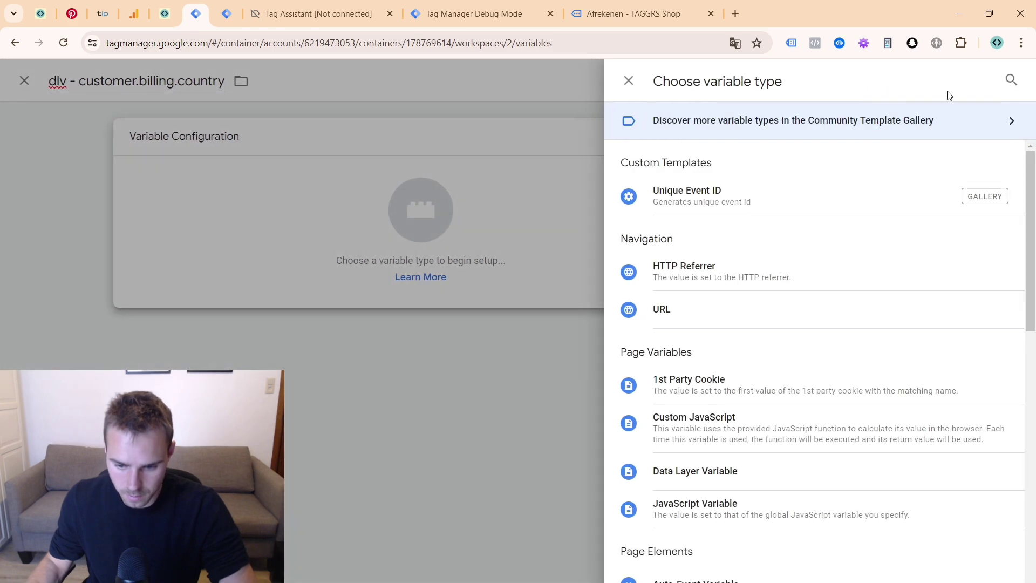
click(1009, 80)
text(data)
click(695, 271)
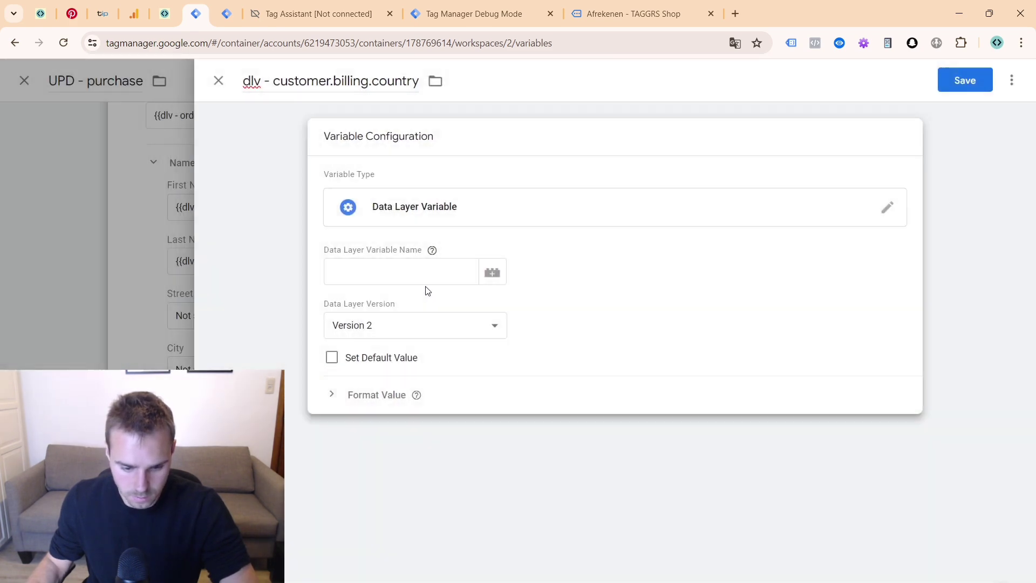
click(423, 281)
text(customer.billing.country)
click(960, 76)
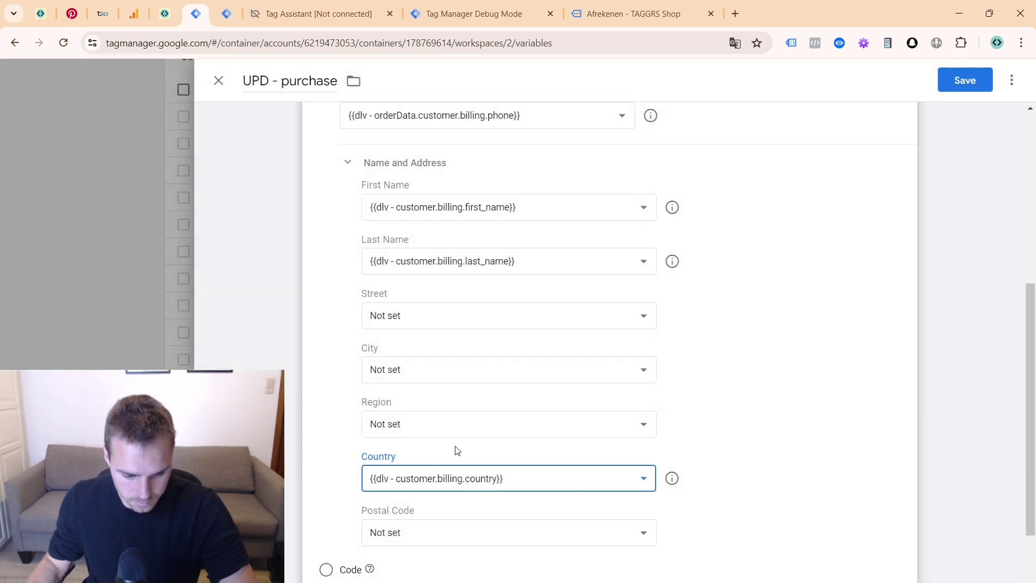
- Look up the postcode key in Tag Assistant's purchase event and start a Postal Code variable named dlv - customer.billing.postcode
click(423, 534)
click(301, 12)
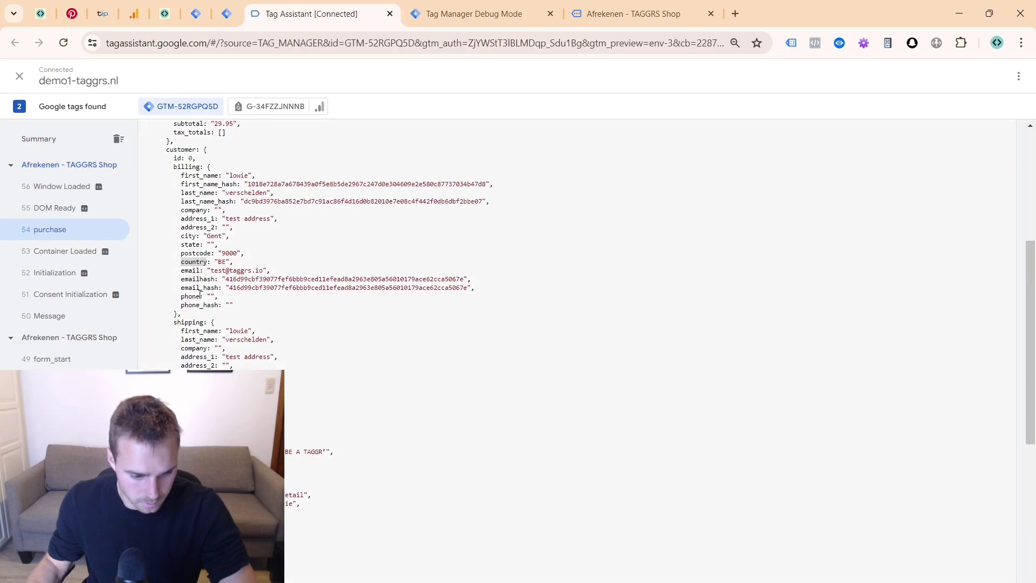
double_click(198, 252)
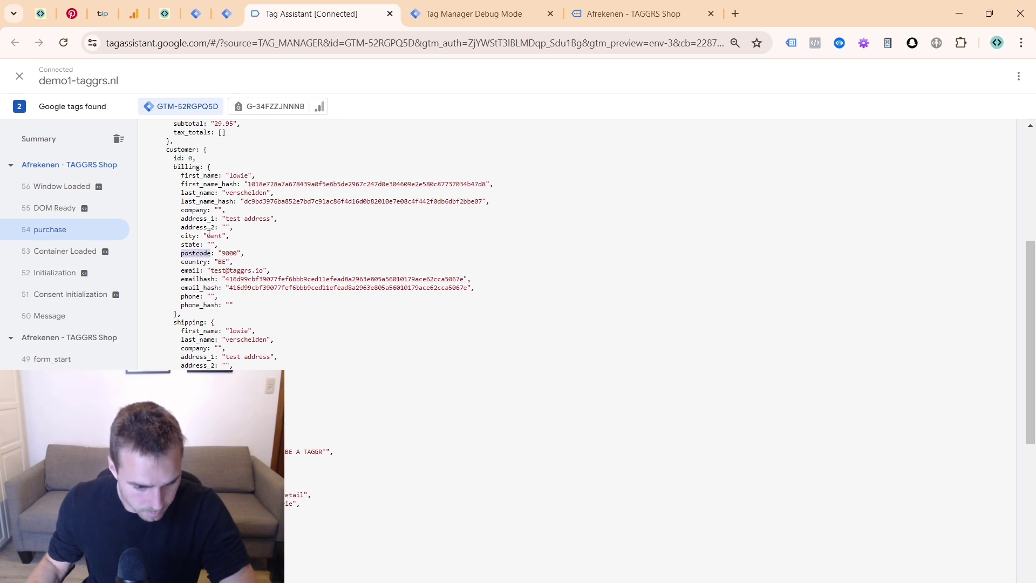
click(210, 21)
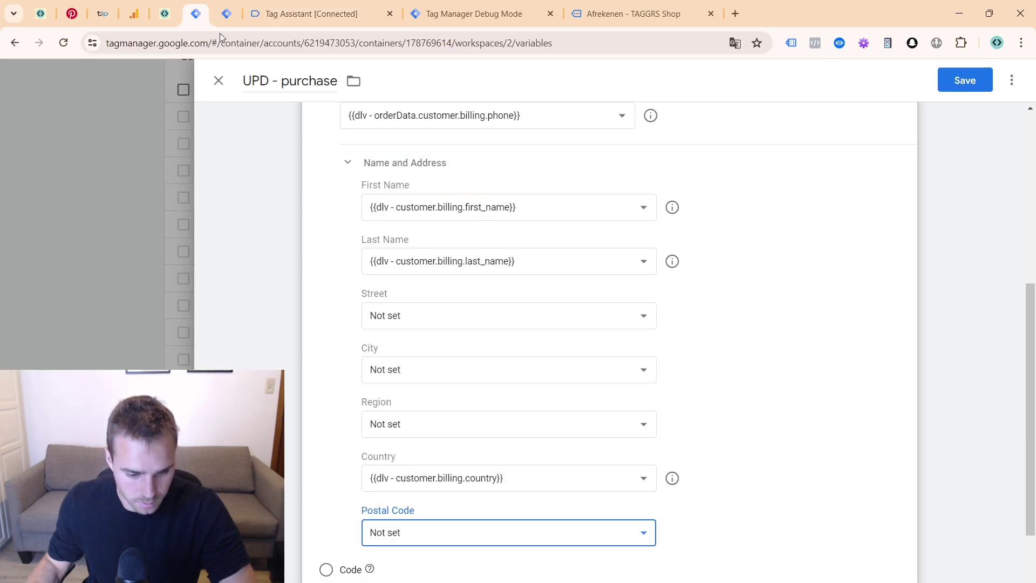
click(482, 542)
scroll(460, 504, down, 5)
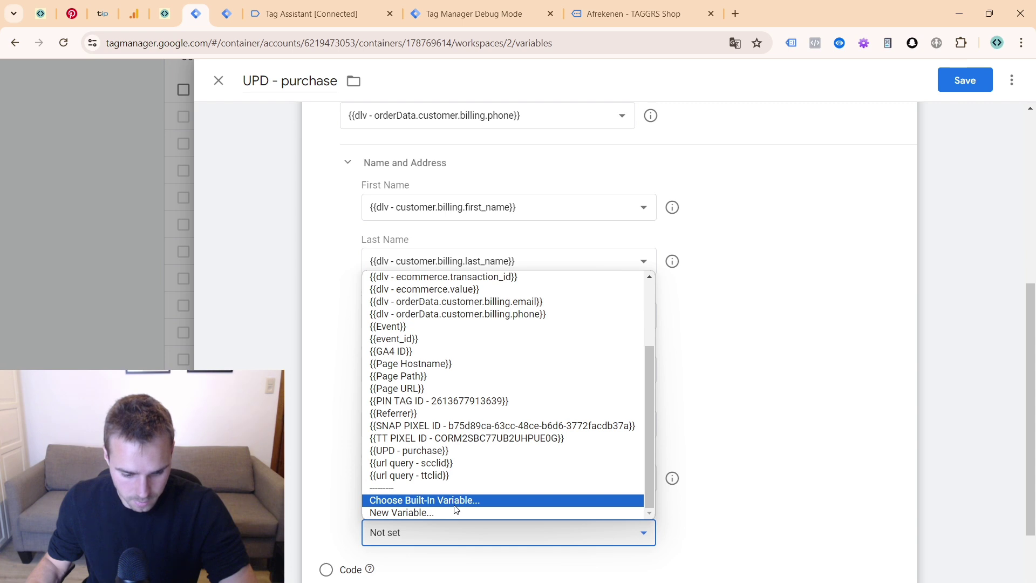
click(453, 512)
click(290, 83)
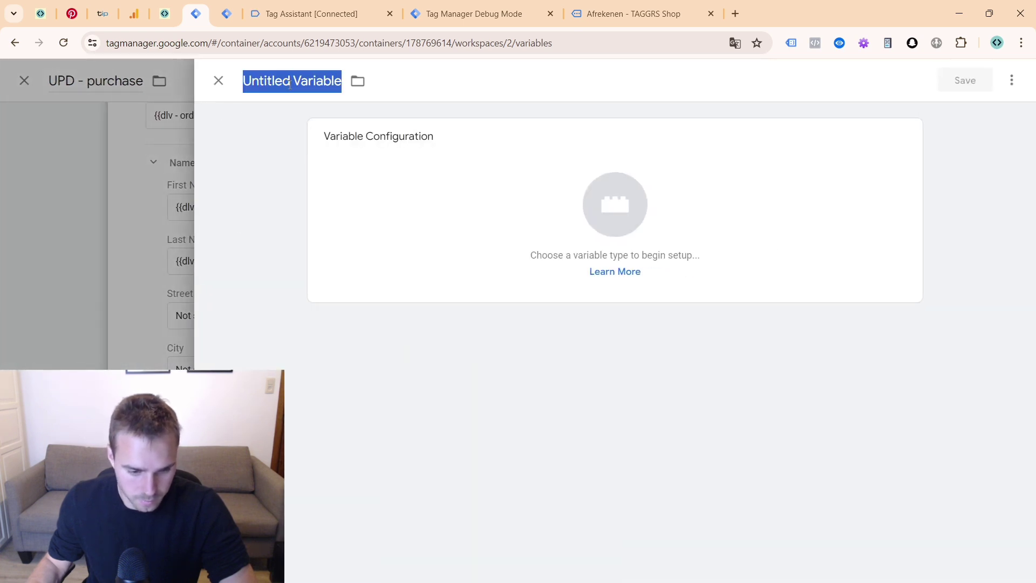
text(dlv - customer.bill)
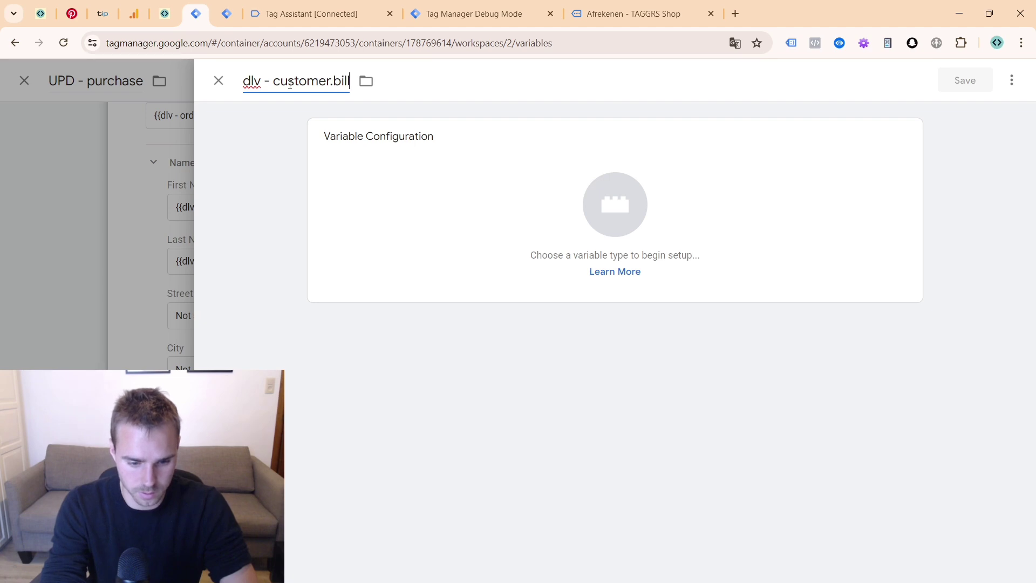
text(ing.postcode)
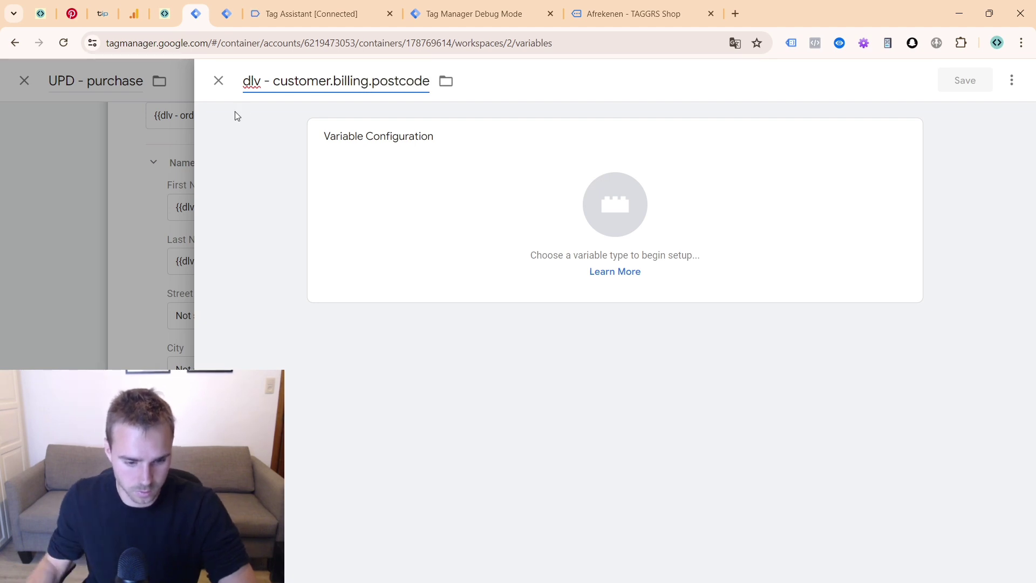
- Configure the postcode variable as a Data Layer Variable with the name customer.billing.postcode and save it into the Postal Code field
drag(270, 83, 513, 77)
key(ctrl+c)
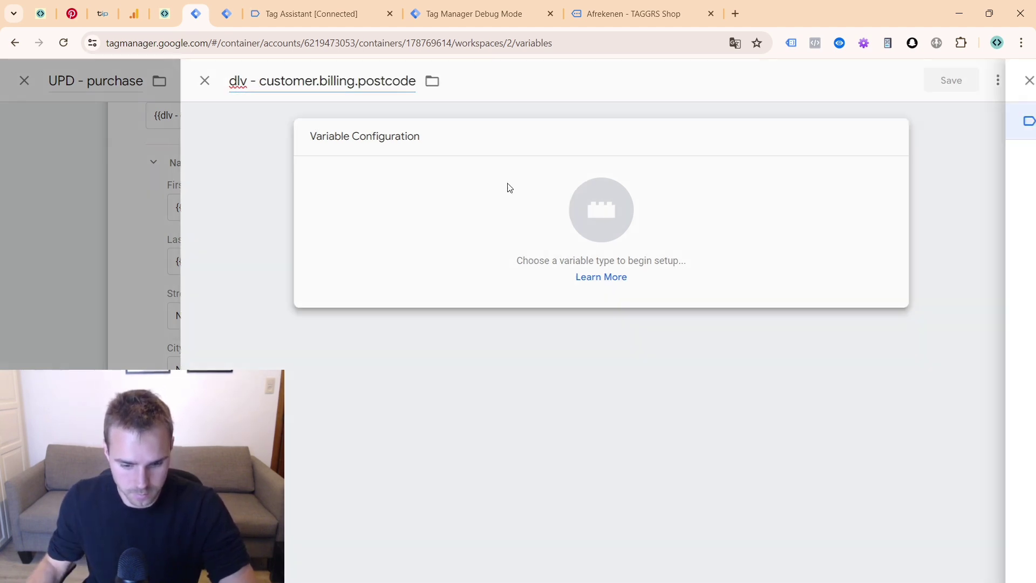
click(506, 185)
click(1010, 80)
text(data)
click(672, 267)
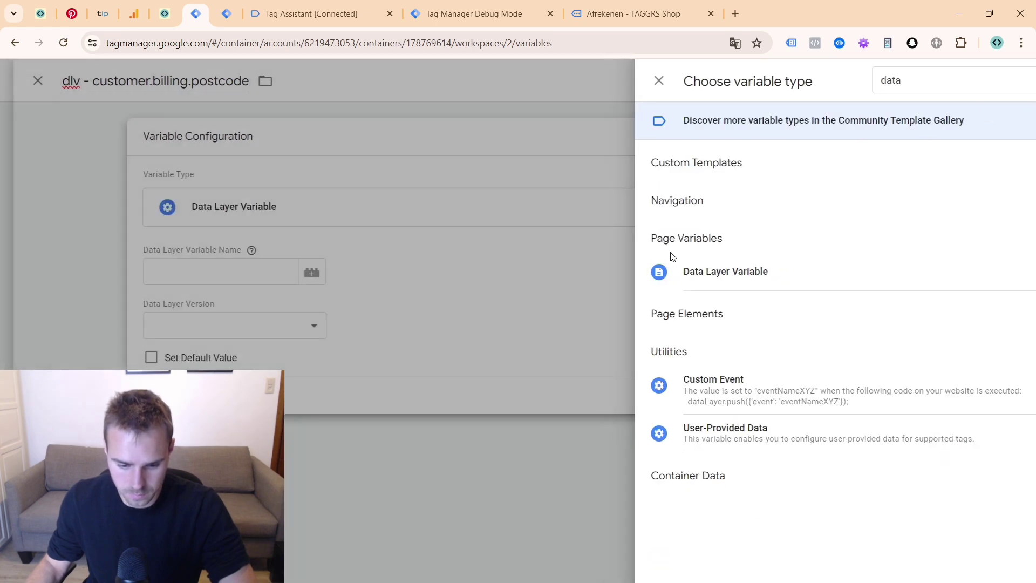
key(ctrl+v)
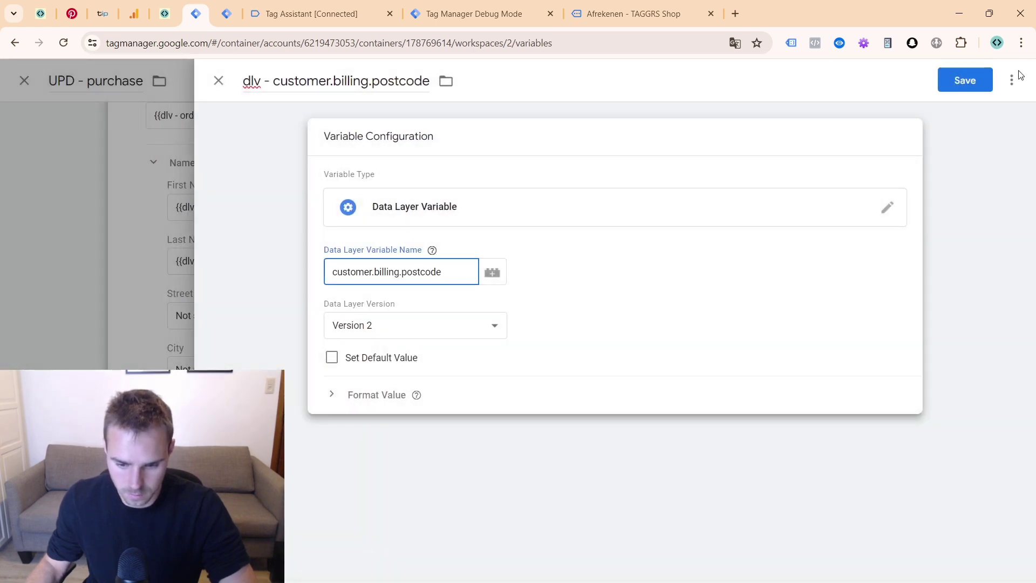
click(963, 80)
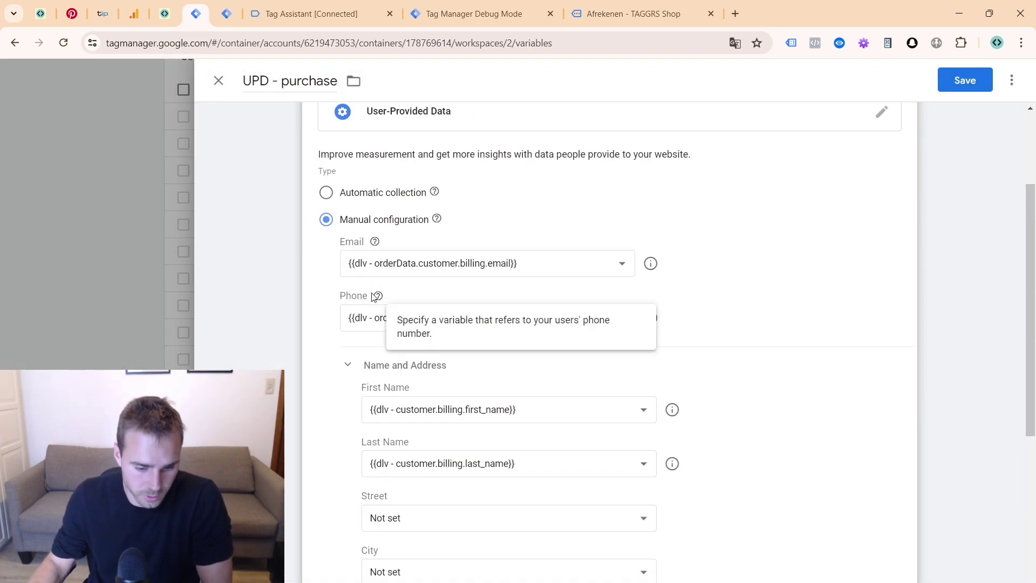
- Review the name and address mappings, then save and close the UPD - purchase variable
scroll(443, 355, down, 3)
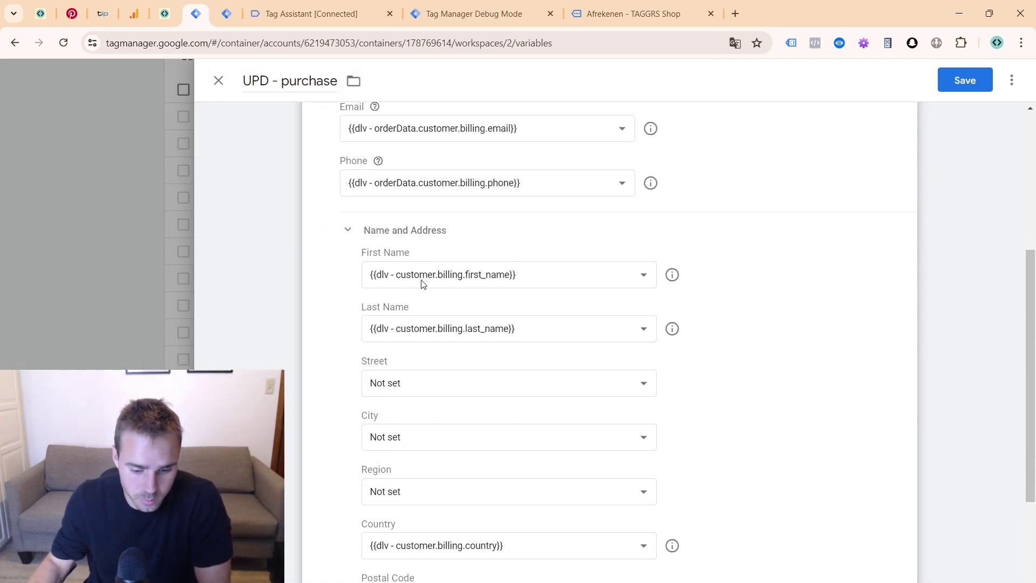
scroll(650, 236, up, 2)
scroll(702, 378, down, 5)
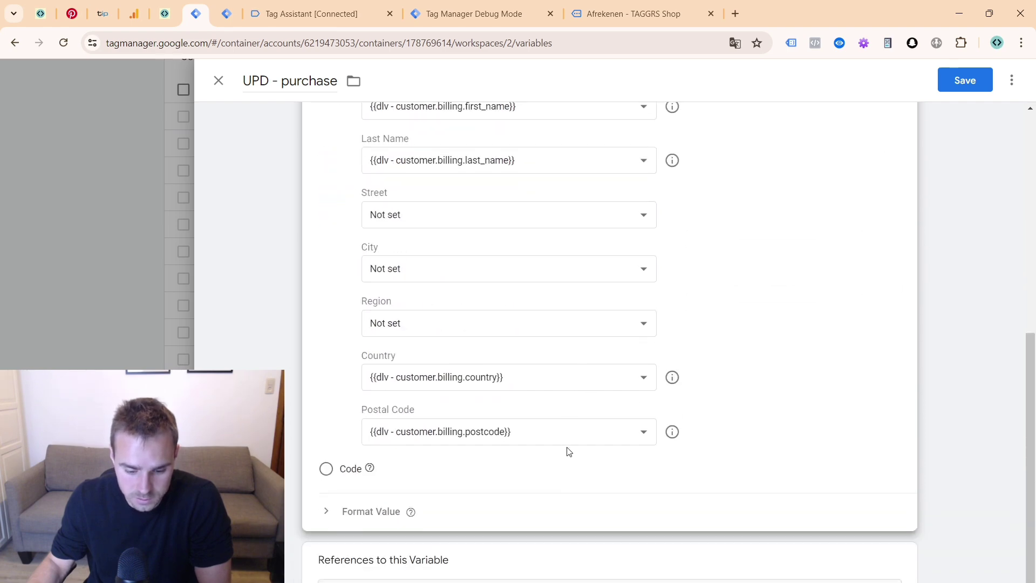
scroll(583, 440, up, 2)
click(983, 81)
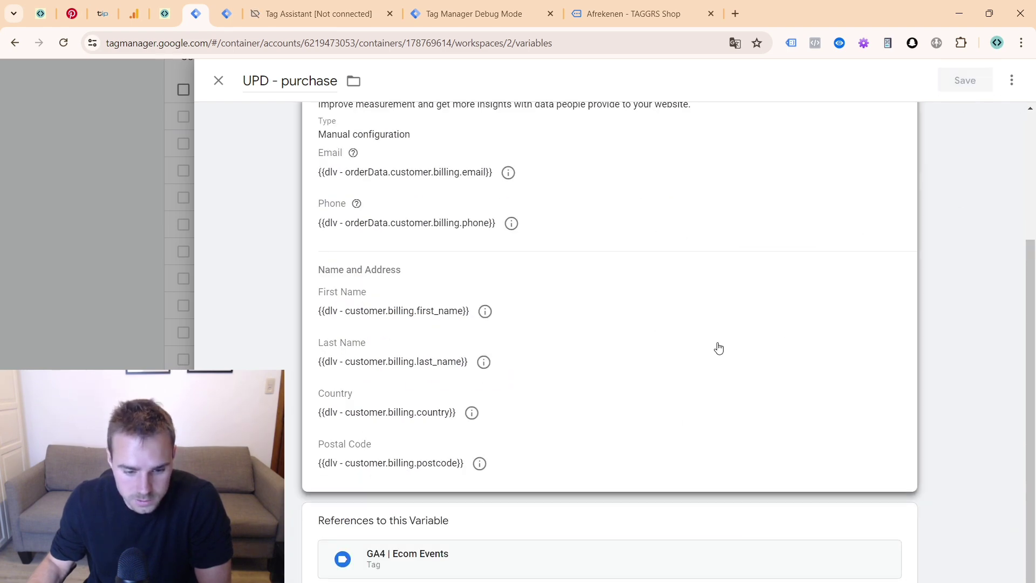
click(183, 319)
- Start a new preview session for the web container and switch to the connected TAGGRS Shop page
scroll(974, 292, up, 7)
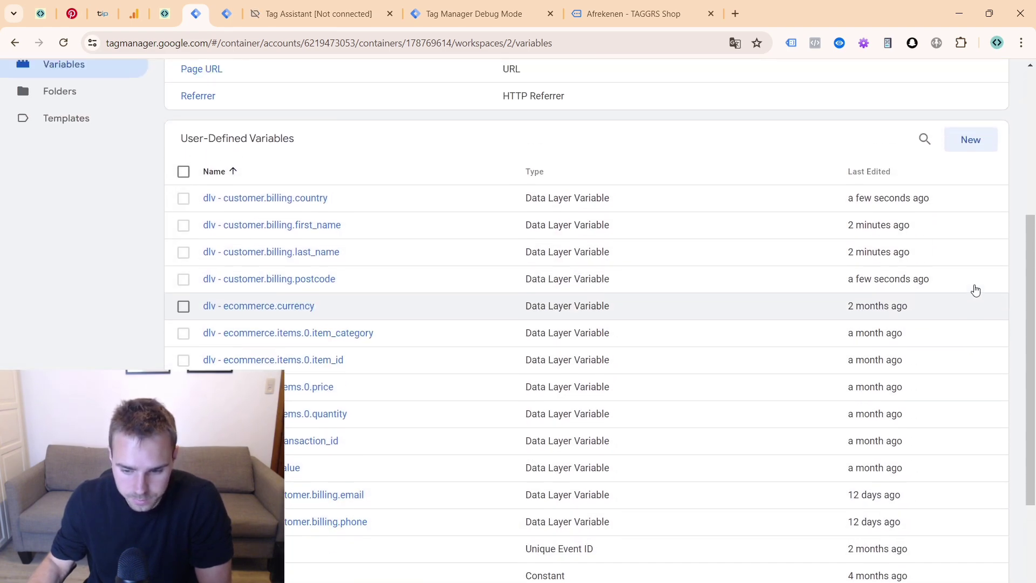
click(897, 127)
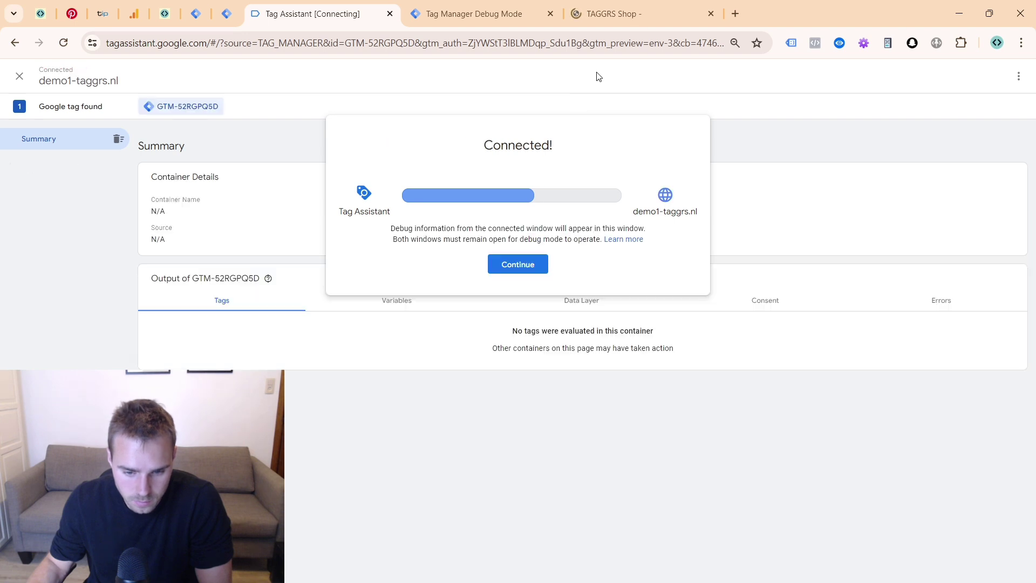
click(609, 22)
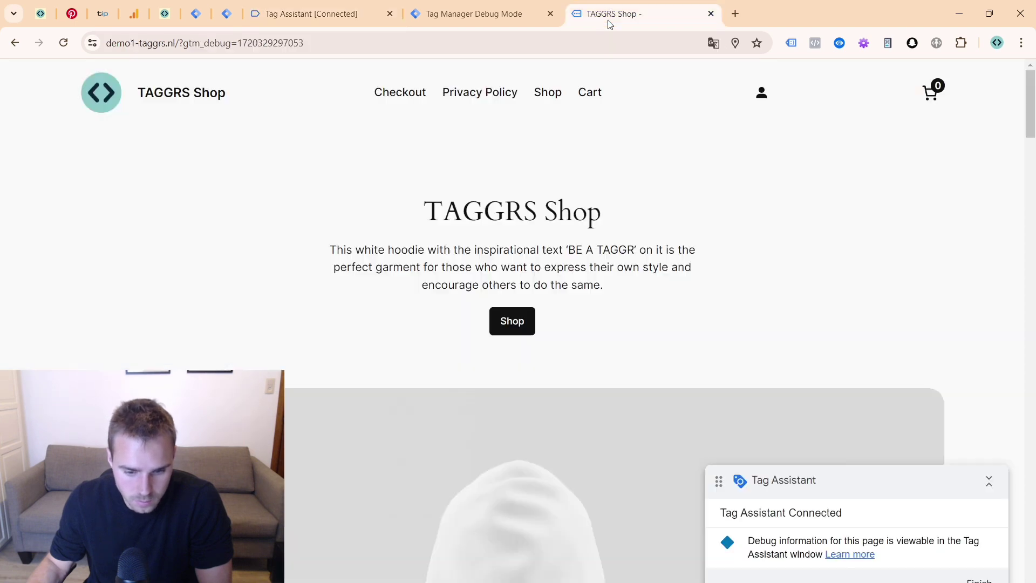
- Open the TAGGRS hoodie 'BE A TAGGR' from the shop, add one to the cart and view the cart
click(511, 322)
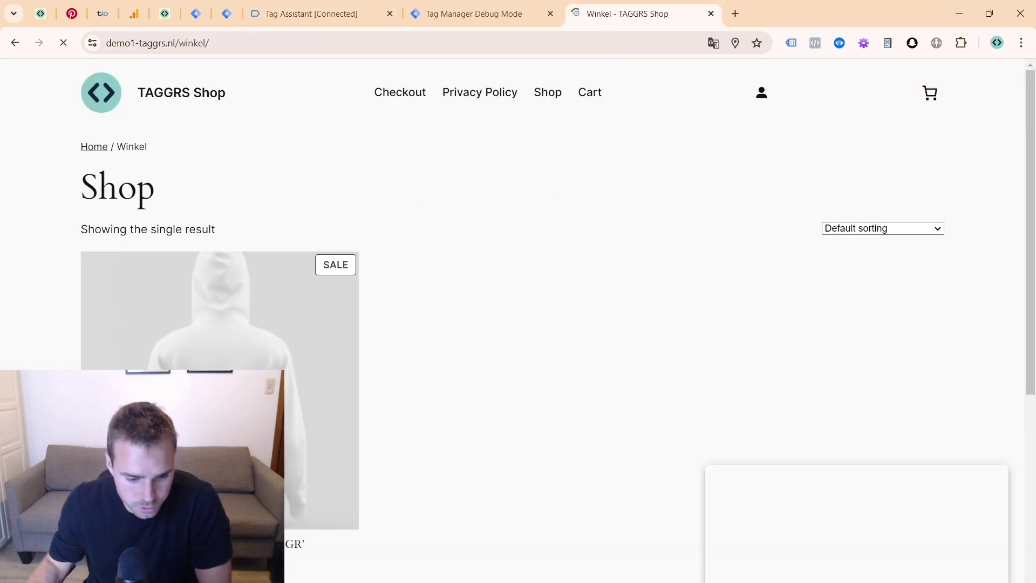
click(246, 346)
click(561, 369)
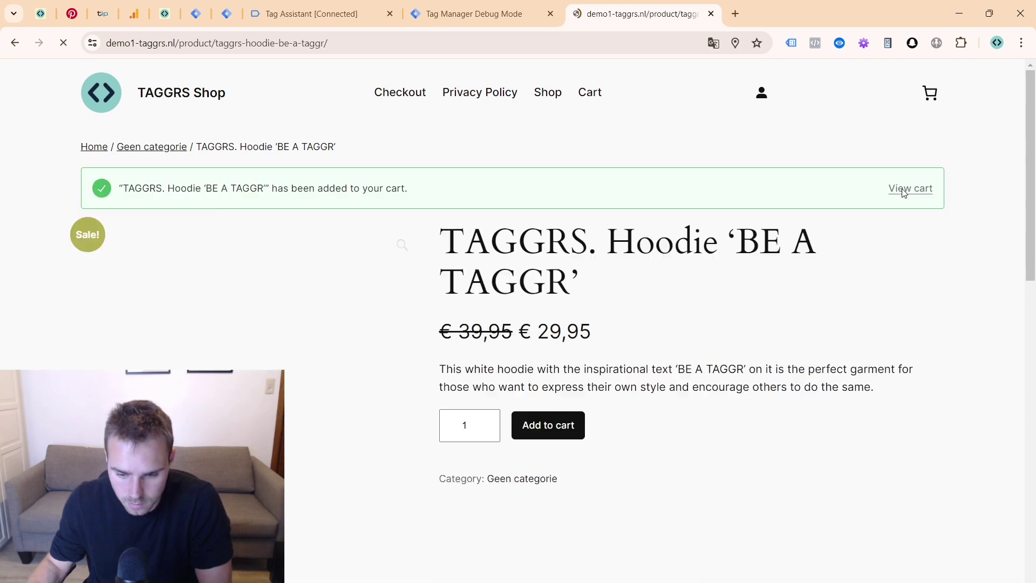
scroll(875, 216, down, 1)
click(906, 122)
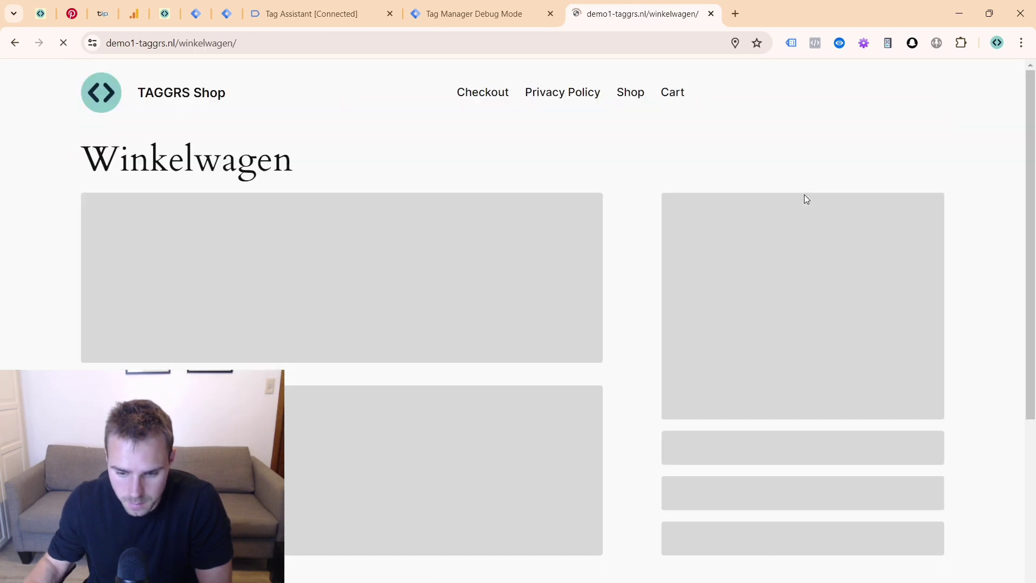
- Proceed to checkout and place the hoodie order with the prefilled billing details and payment option
click(789, 356)
scroll(347, 326, down, 4)
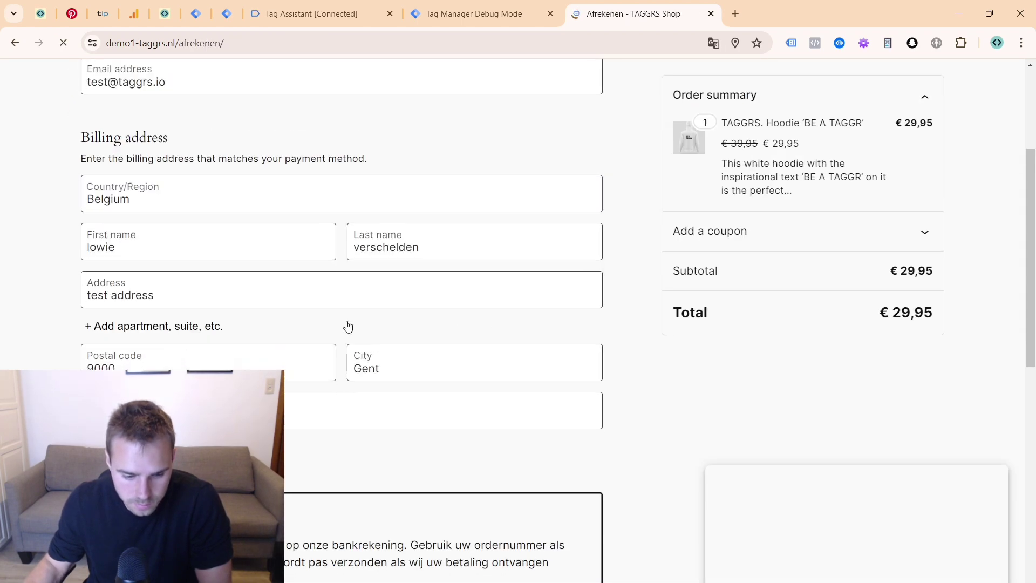
scroll(235, 316, down, 5)
click(456, 505)
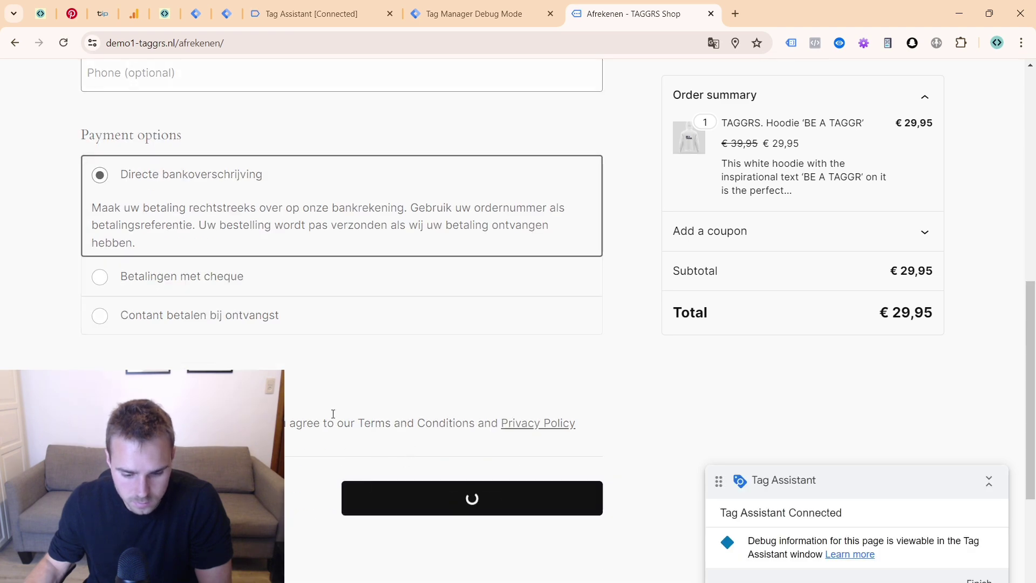
- In Tag Assistant, inspect the purchase event for GTM-52RGPQ5D, then open its G-34FZZJNNNB Purchase hit and highlight the request URL
click(316, 15)
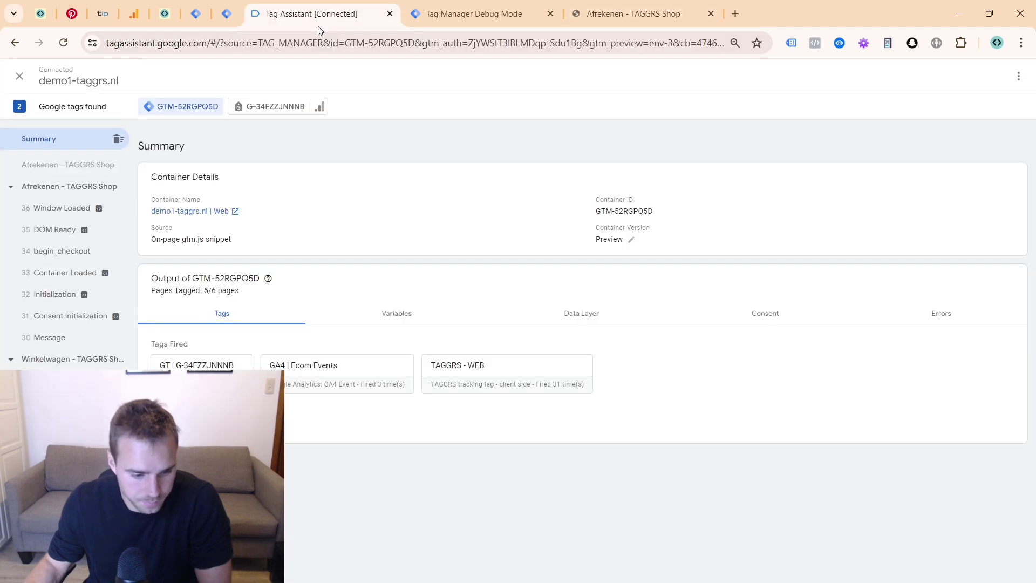
click(54, 230)
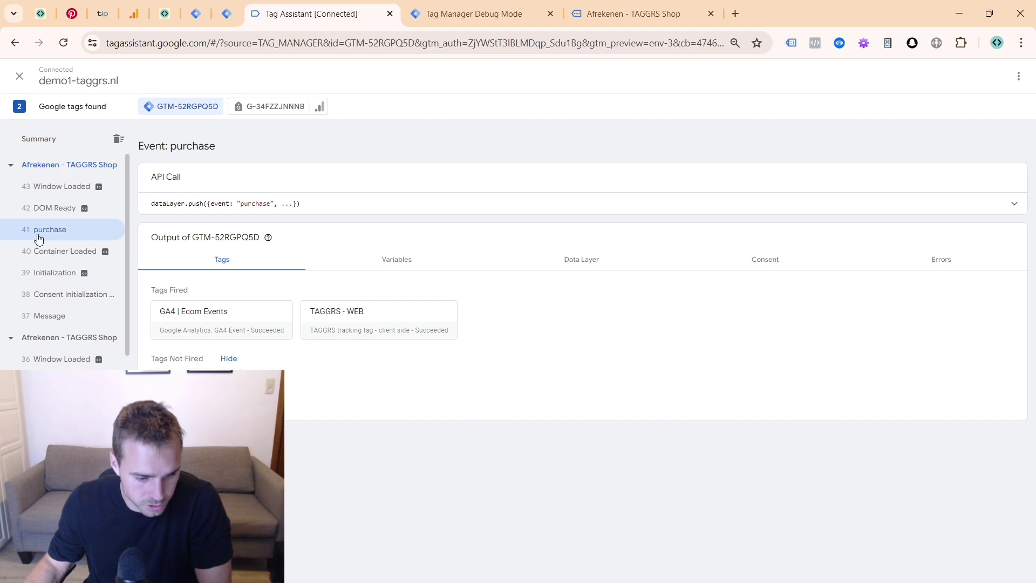
click(275, 107)
click(48, 229)
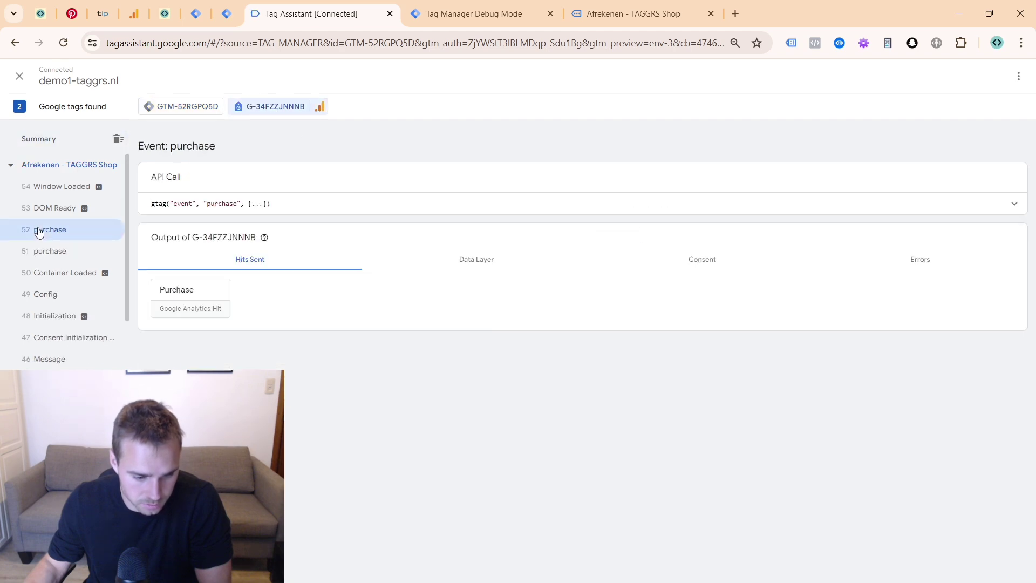
click(205, 308)
triple_click(476, 206)
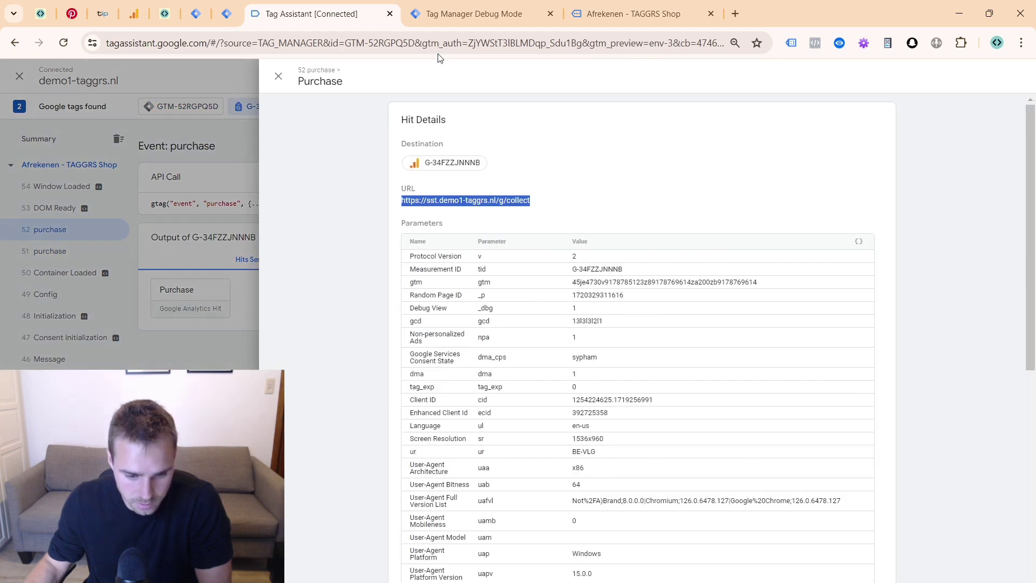
- Switch to the server container's debug window and review the purchase event's tags and request details
click(442, 15)
click(34, 197)
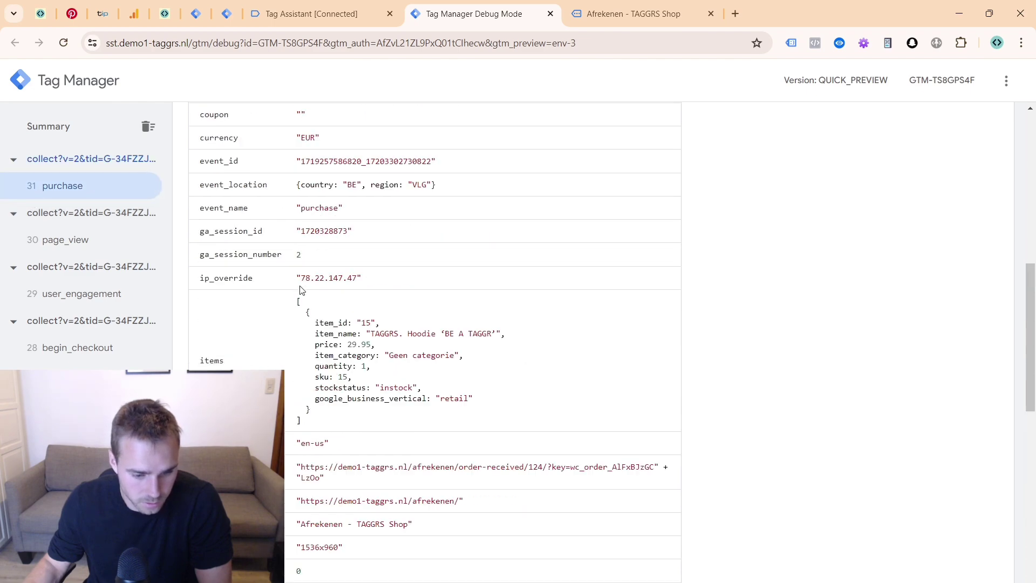
click(414, 203)
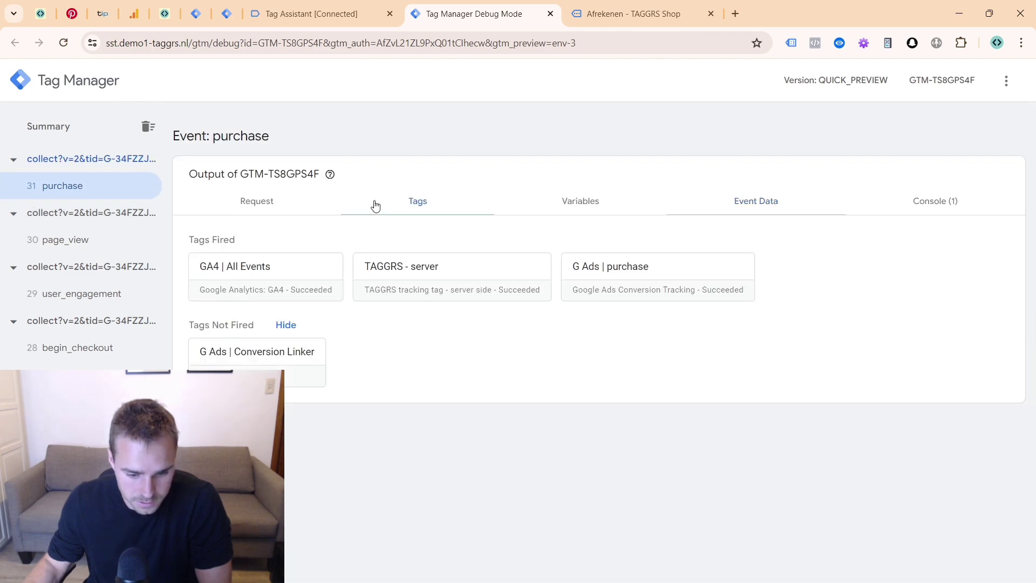
click(254, 202)
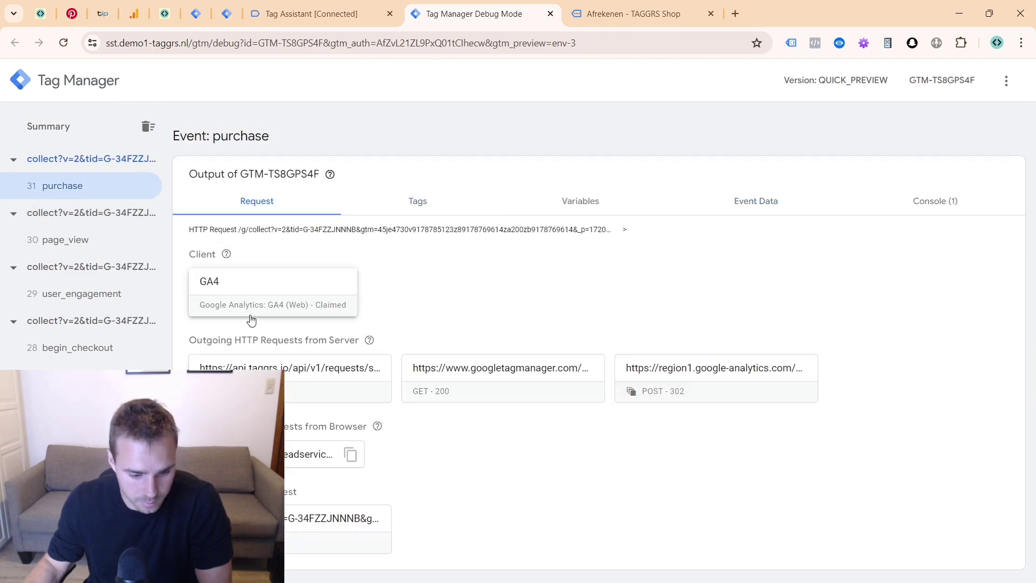
- Examine the purchase event's server-side event data, including the items, transaction, user_data and event_id parameters
click(756, 203)
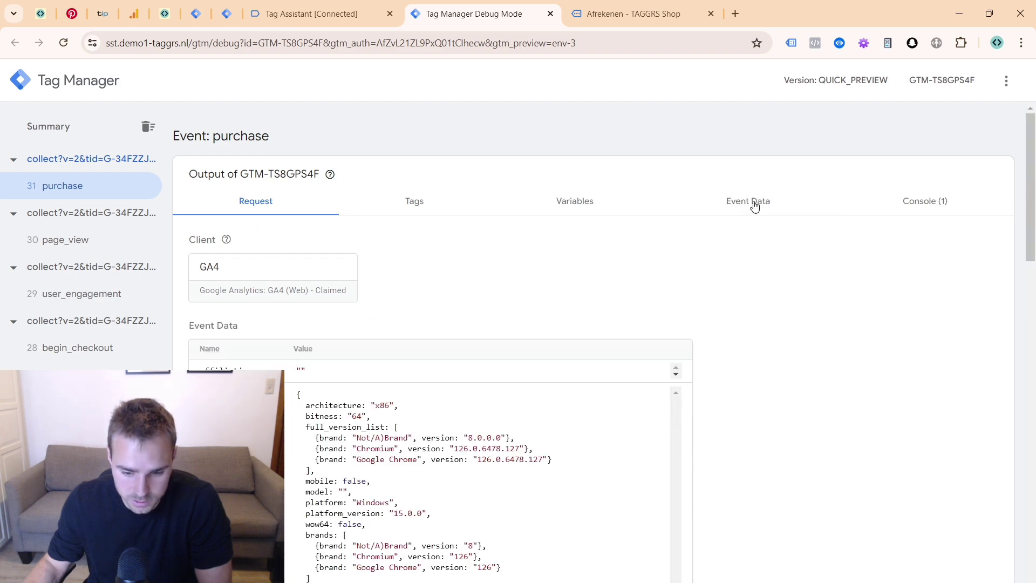
scroll(327, 313, down, 15)
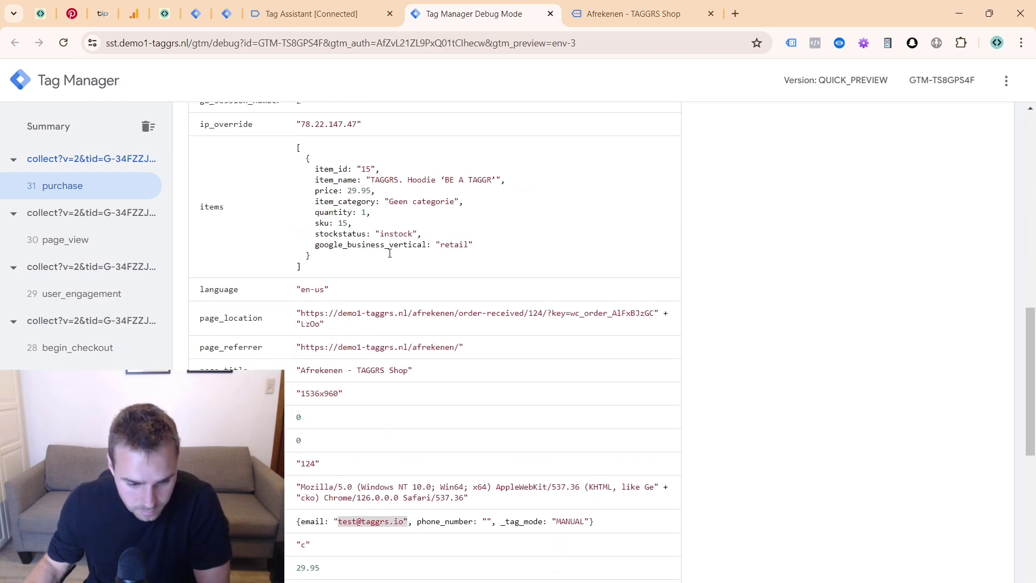
scroll(386, 259, down, 10)
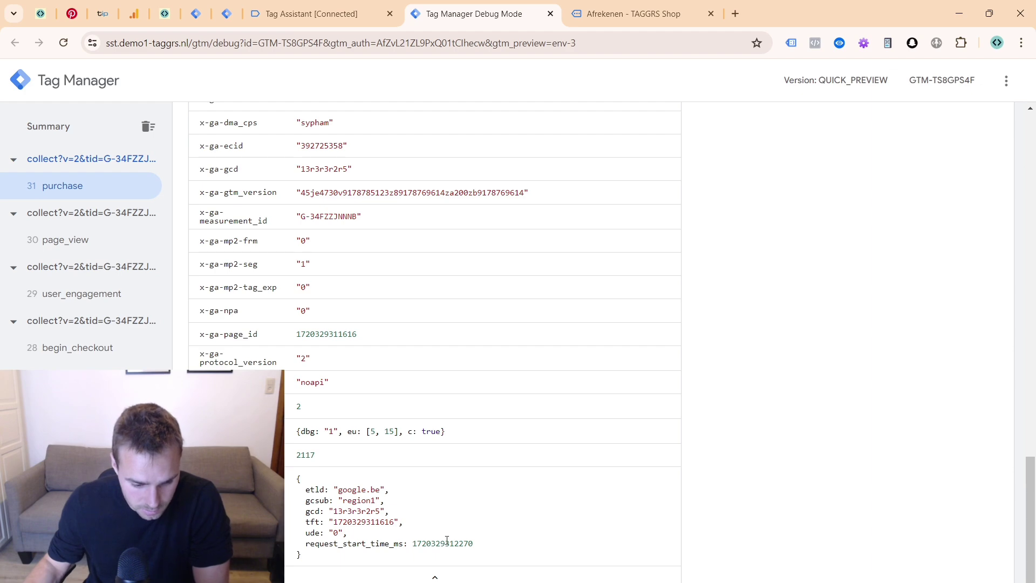
scroll(447, 540, up, 8)
scroll(479, 454, up, 4)
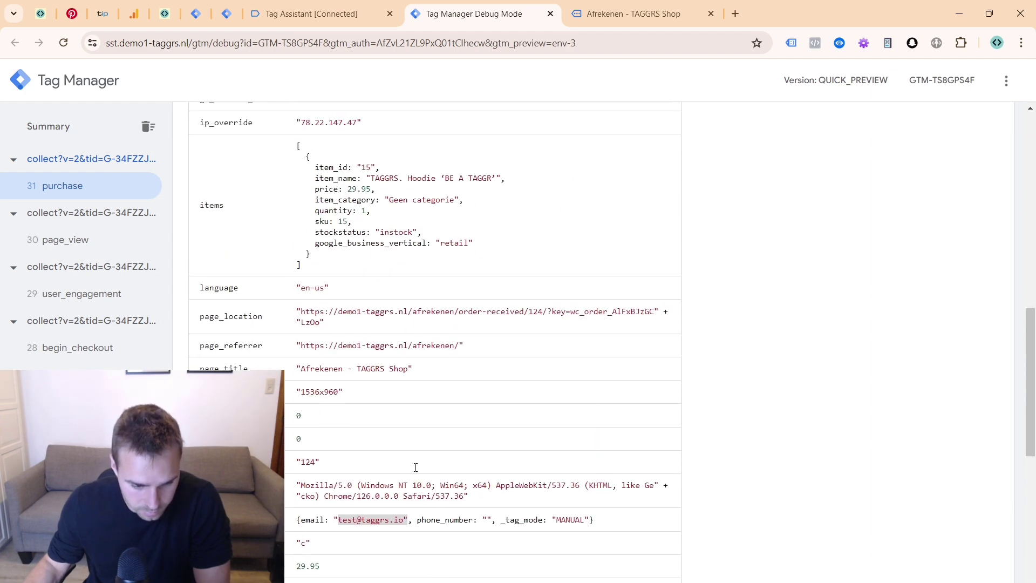
click(78, 249)
click(76, 190)
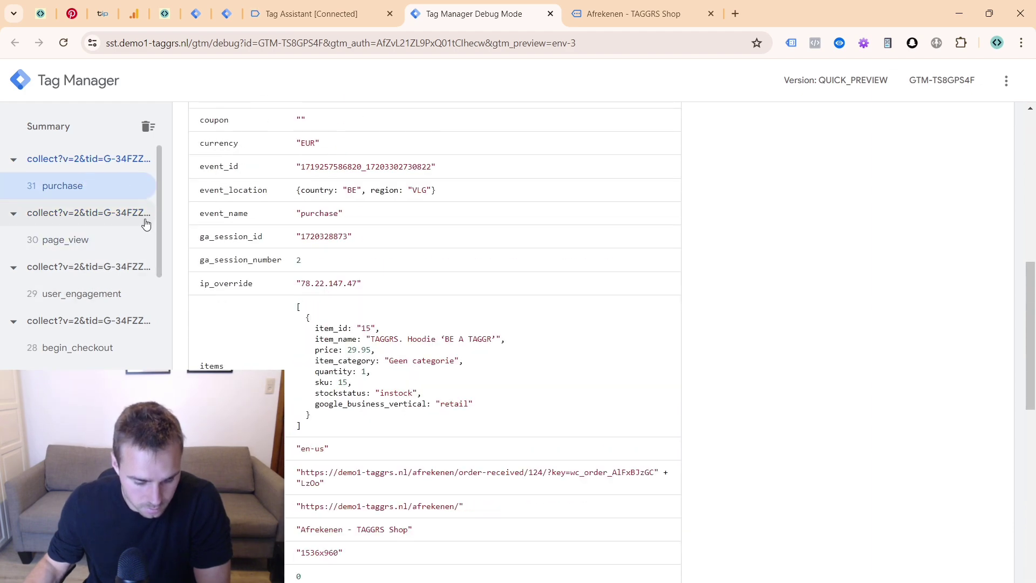
scroll(360, 372, down, 8)
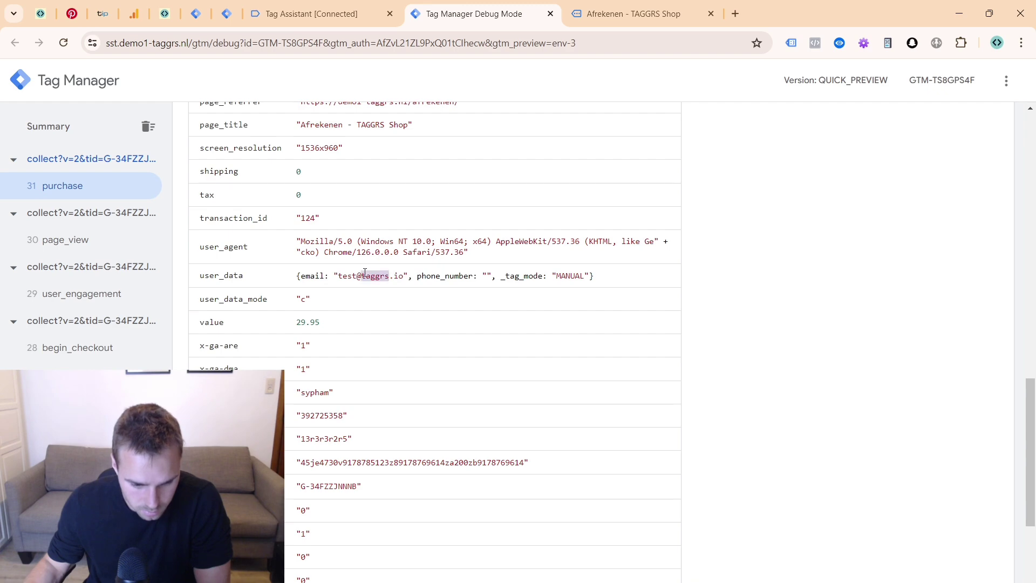
scroll(378, 291, up, 4)
scroll(434, 330, up, 12)
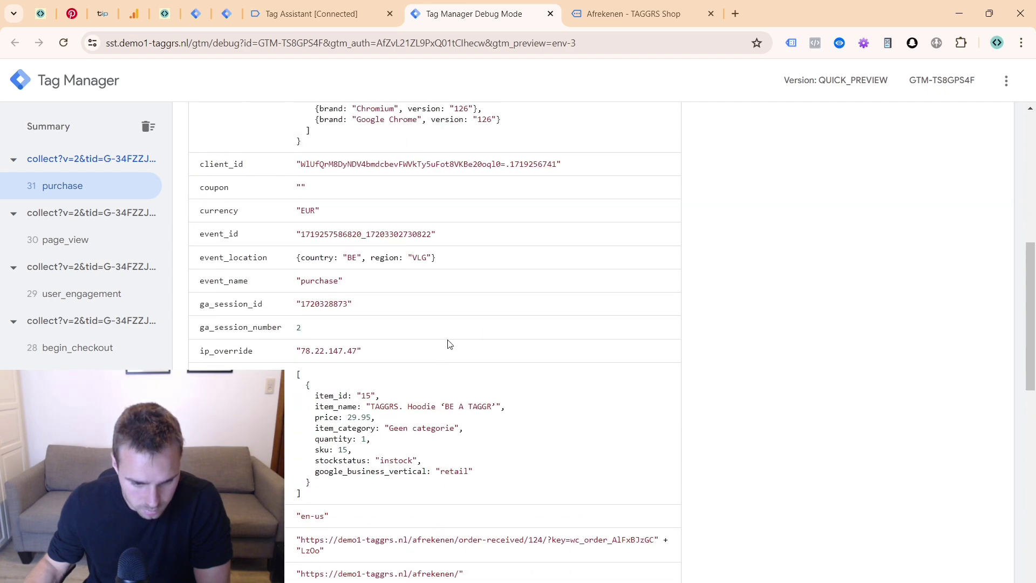
- Return to Tag Assistant, close the Purchase hit details and inspect the purchase event's tags for container GTM-52RGPQ5D
click(306, 20)
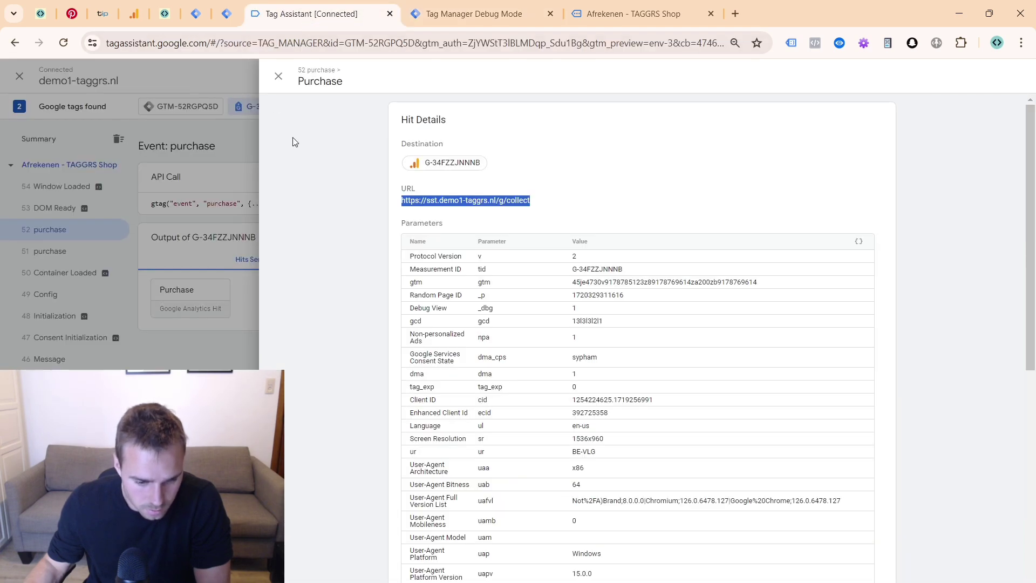
click(162, 267)
click(183, 108)
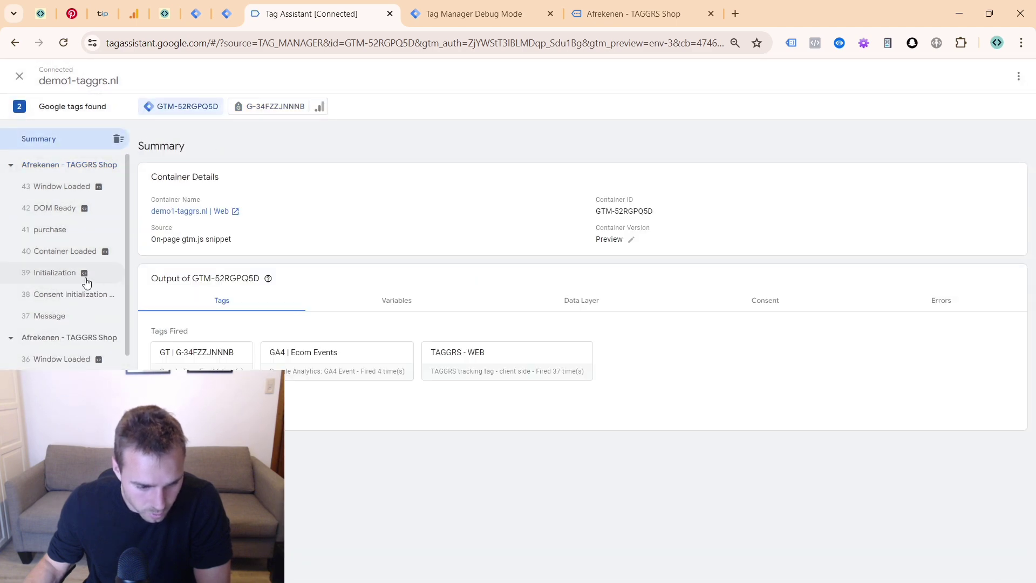
click(56, 231)
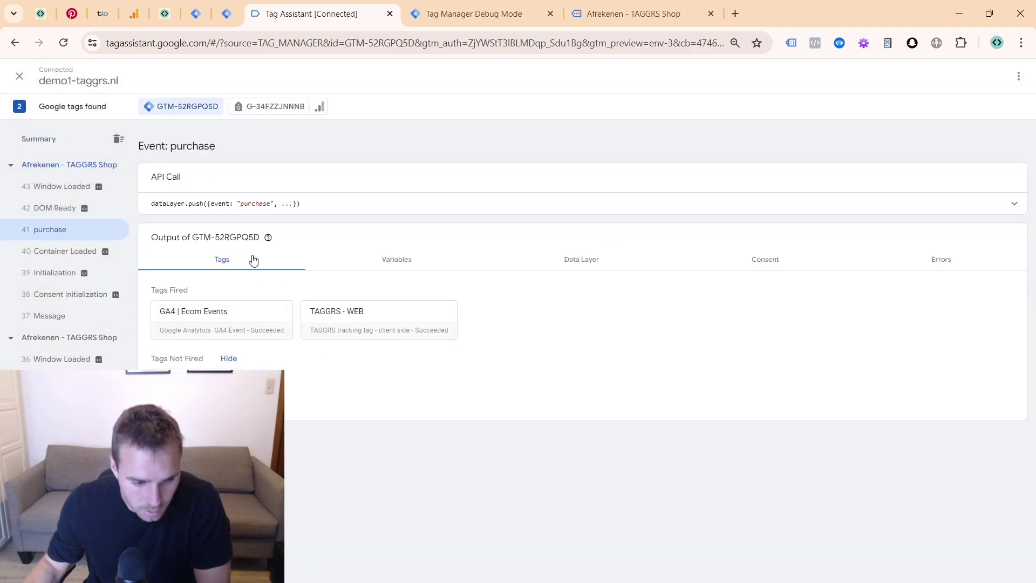
- Restart the web container's preview for demo1-taggrs.nl, continue past the connection dialog and switch to the connected shop page
click(197, 25)
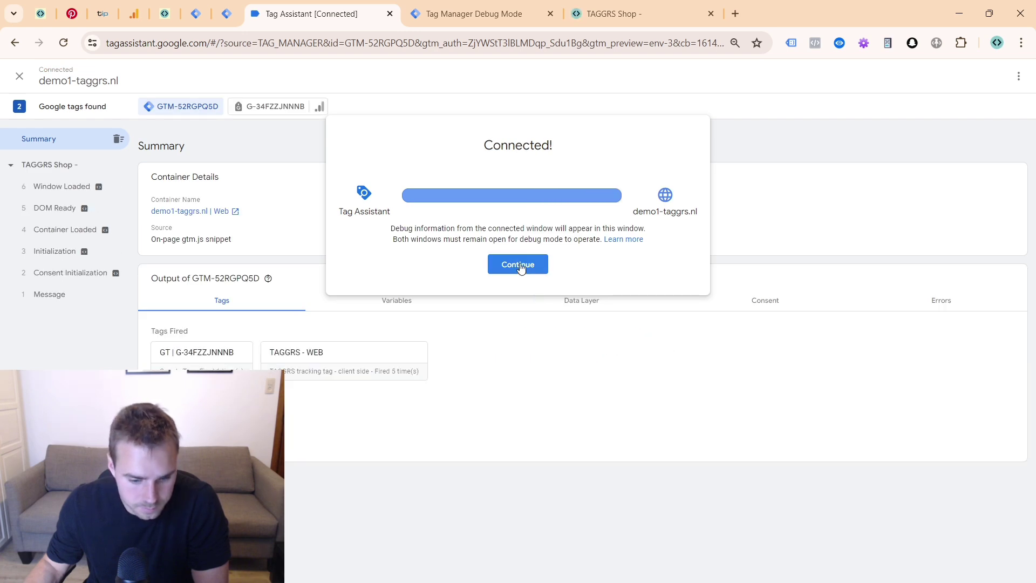
click(518, 264)
click(639, 10)
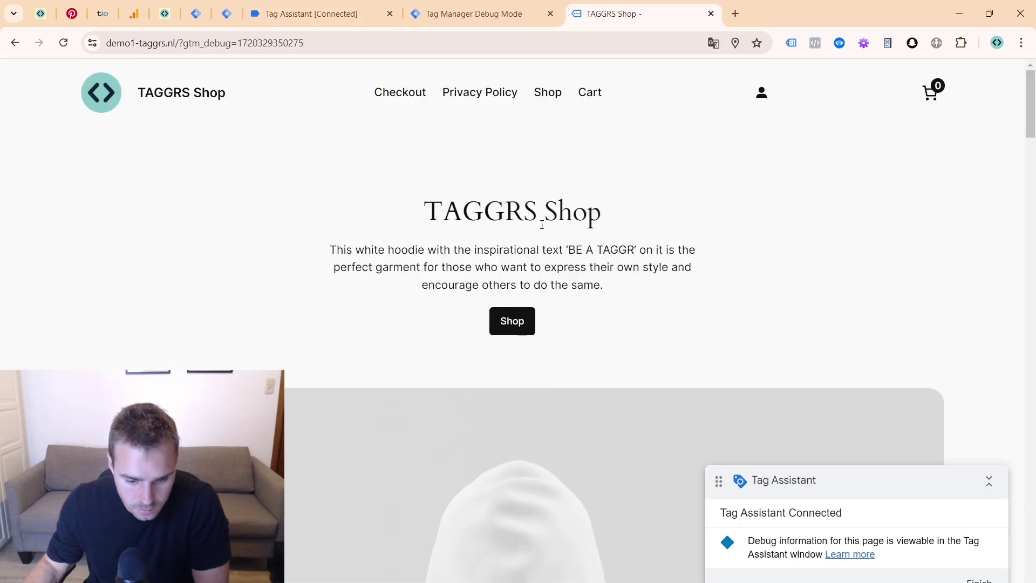
- Add the 'BE A TAGGR' hoodie to the cart again in the new debug session and view the cart
click(522, 327)
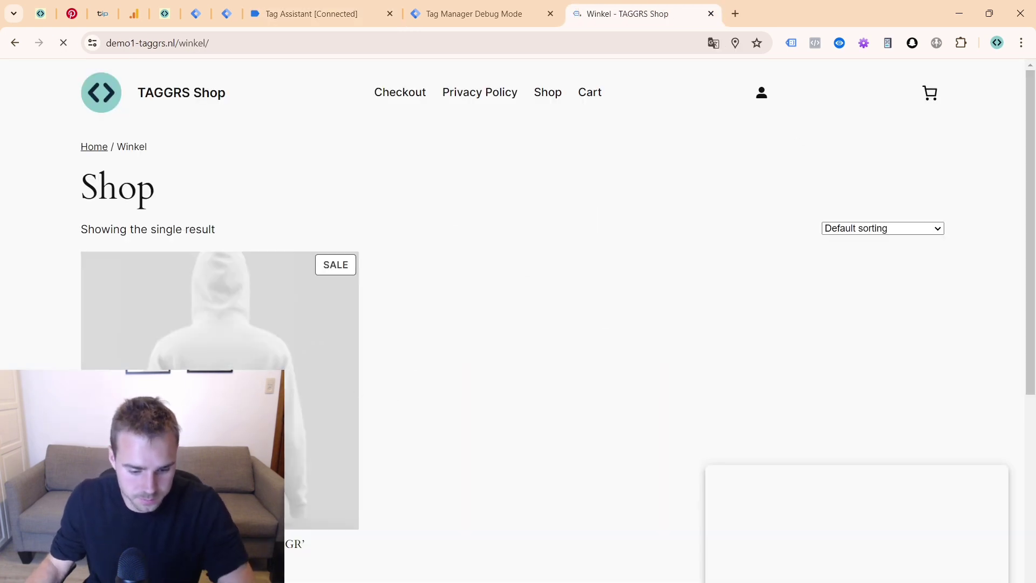
click(548, 371)
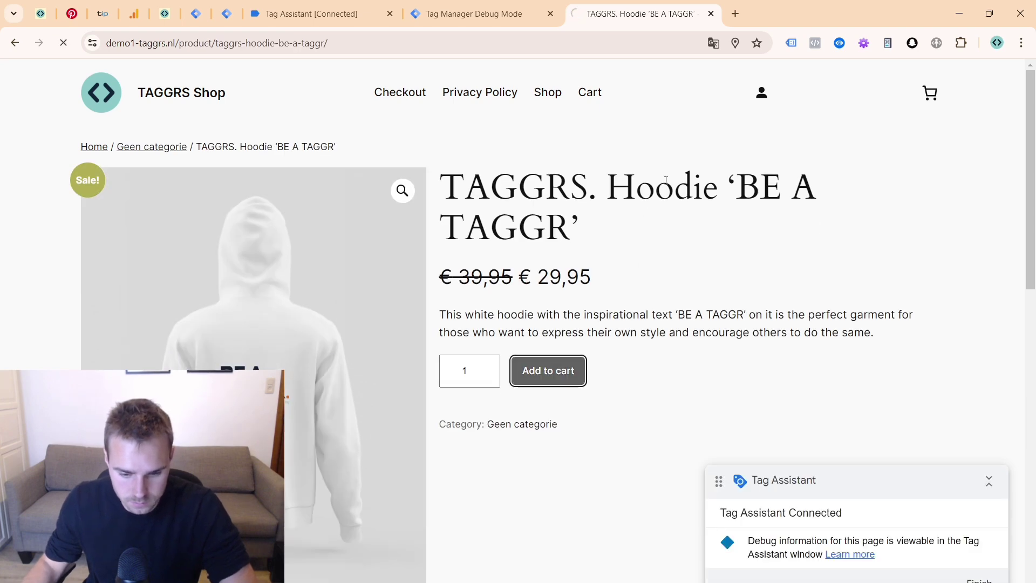
click(918, 189)
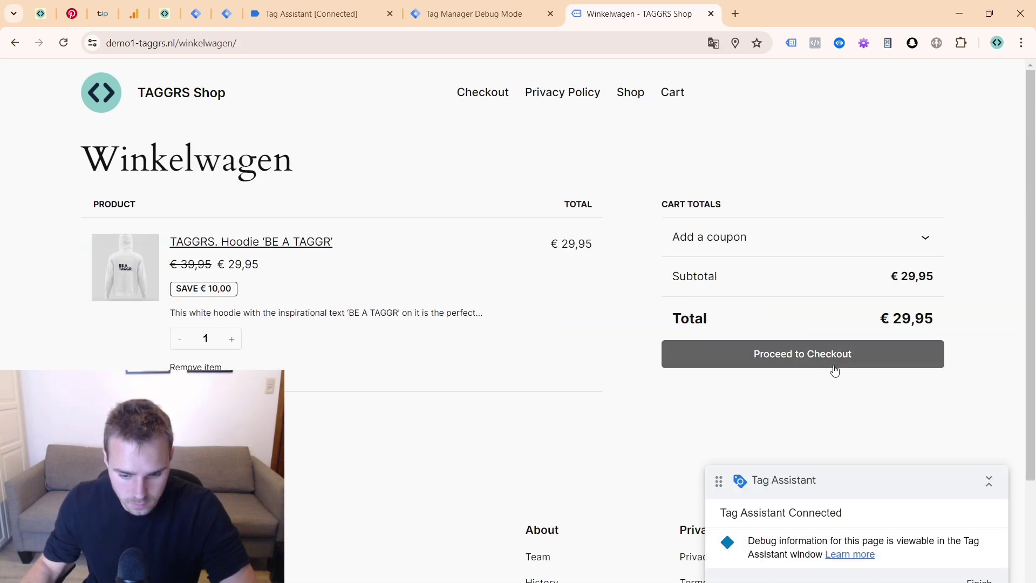
- Proceed from the cart to checkout and place a second test order using the prefilled details
click(835, 370)
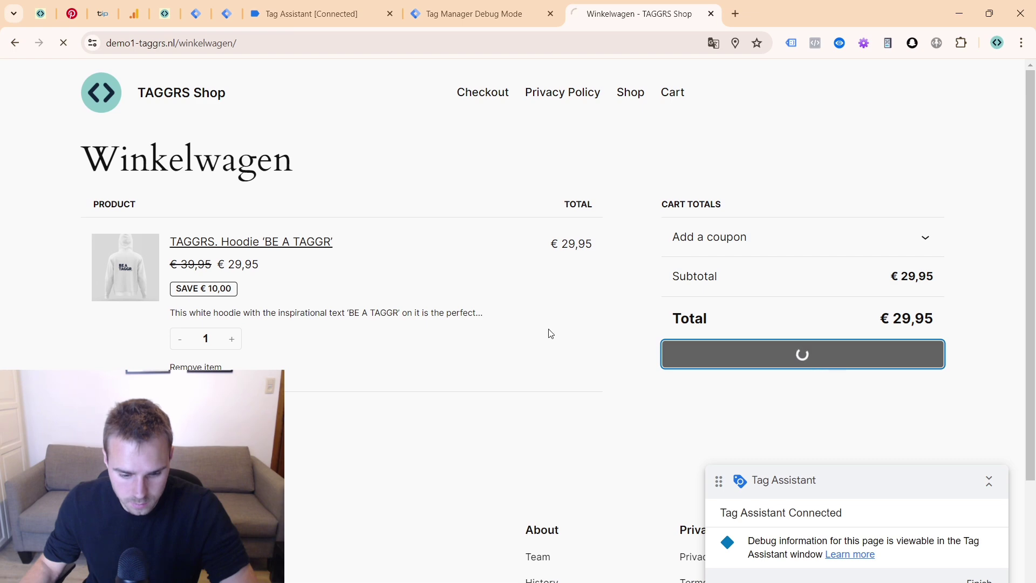
scroll(513, 315, down, 10)
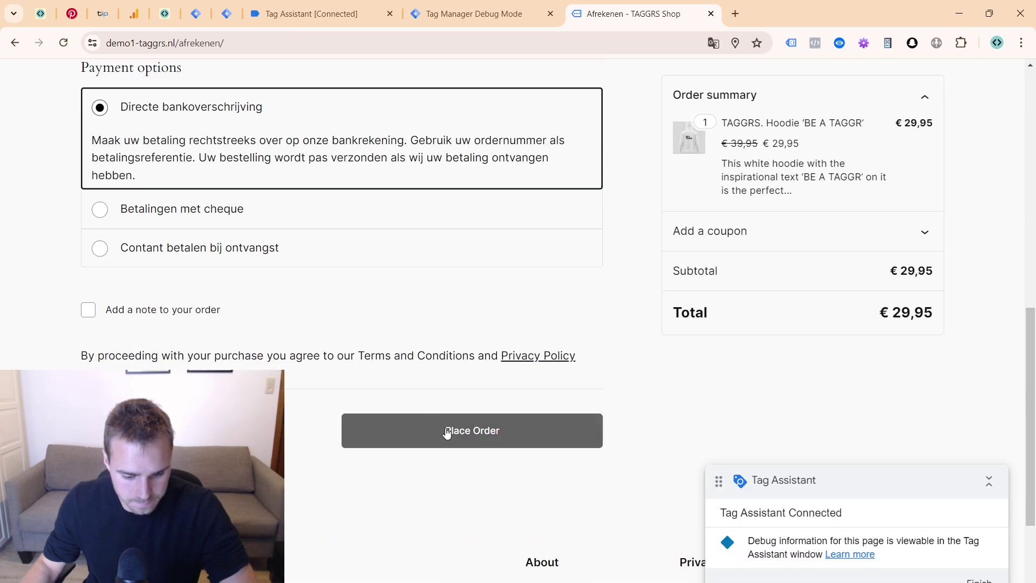
click(446, 432)
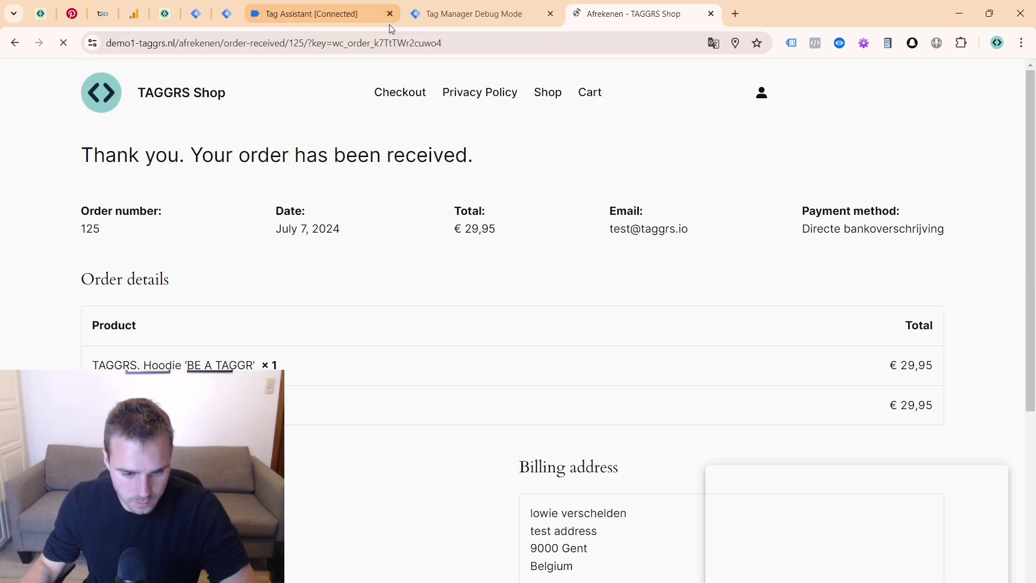
- Check the new purchase event in Tag Assistant, then review its event data in the server container's debug window
click(323, 22)
click(59, 231)
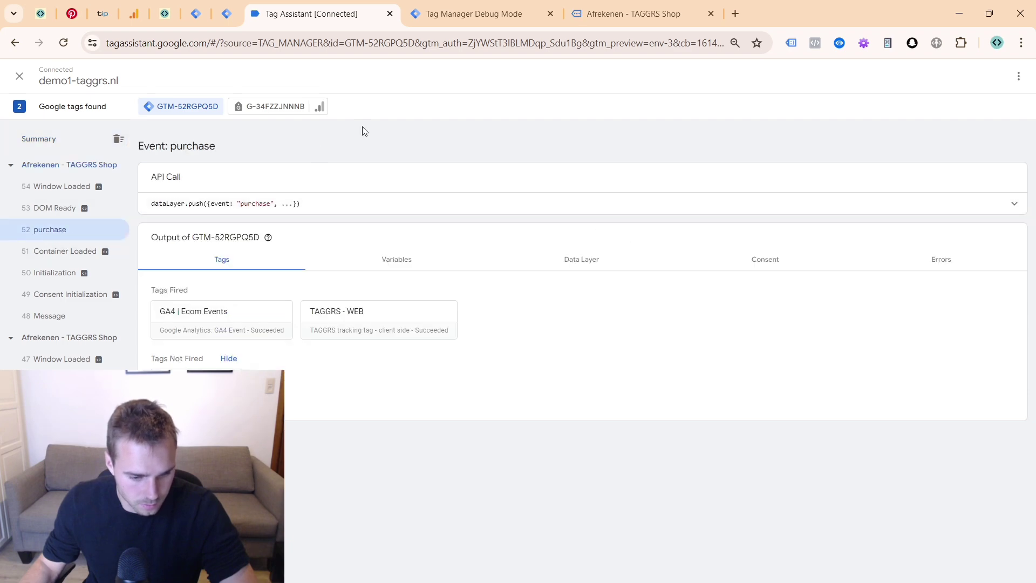
click(508, 19)
click(65, 240)
scroll(494, 251, down, 10)
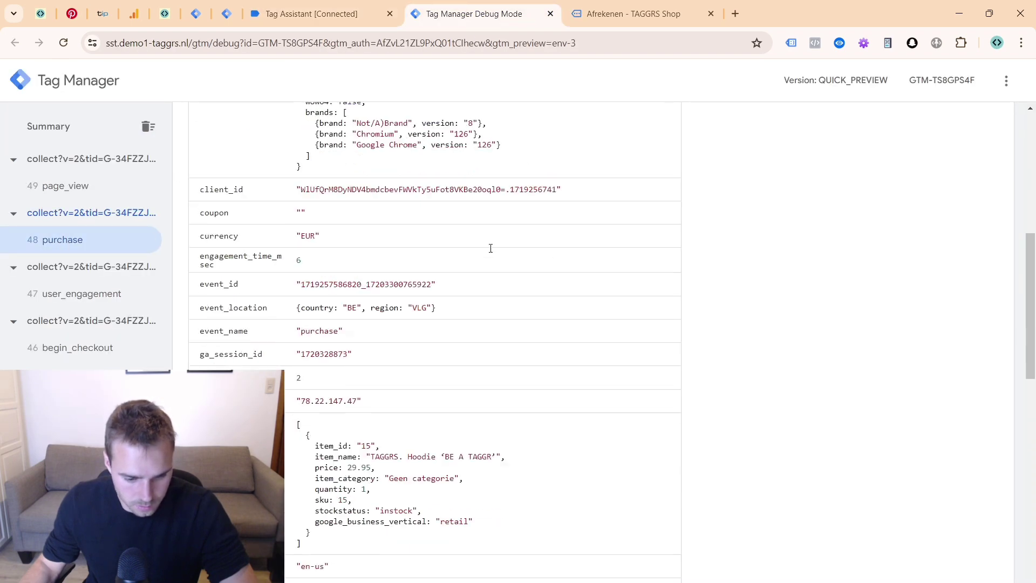
scroll(492, 250, down, 4)
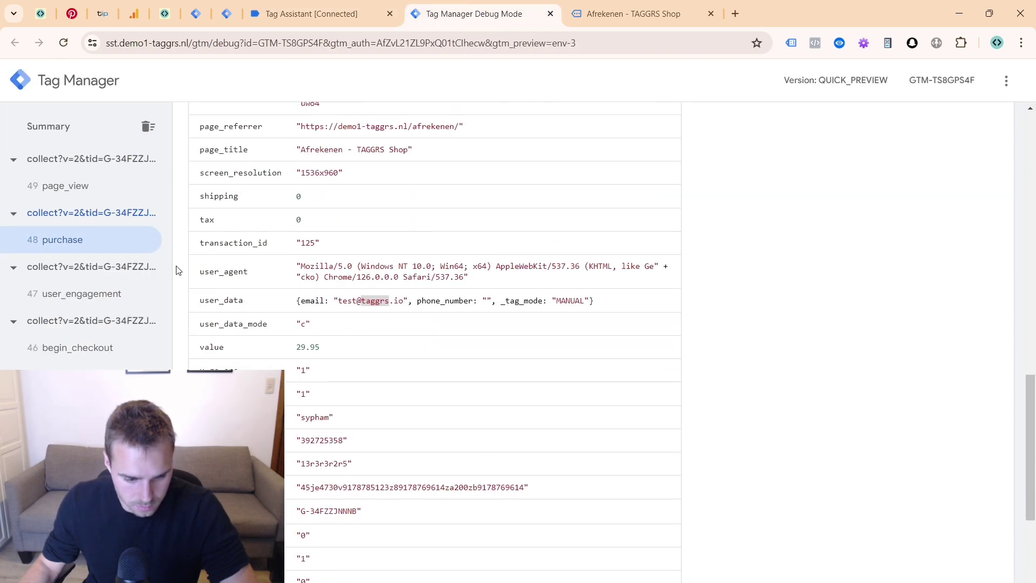
- Reselect the server-side purchase event and examine its parameters from client_hints through items, user_data and value
click(57, 322)
click(81, 242)
scroll(410, 318, down, 5)
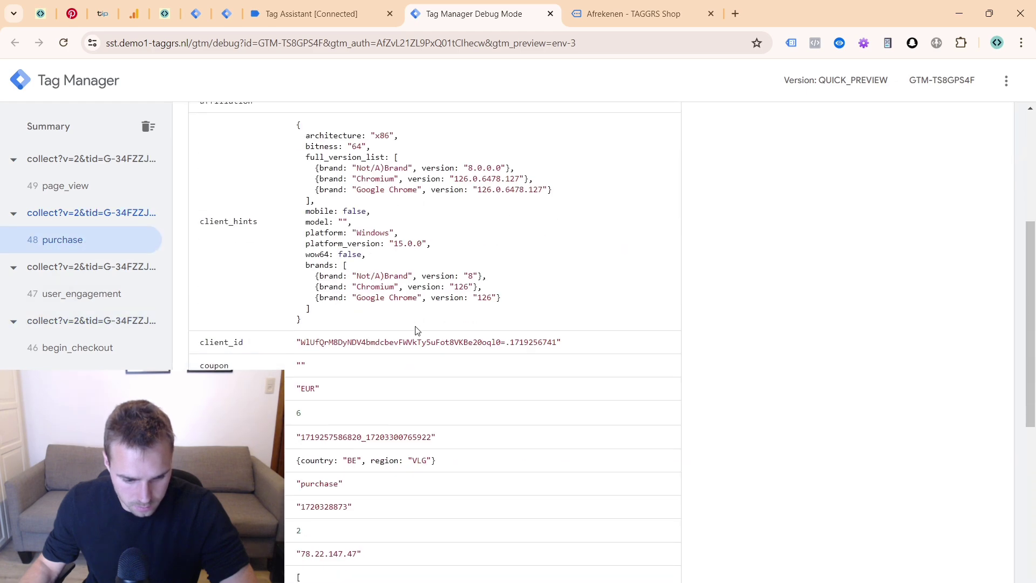
scroll(416, 330, down, 9)
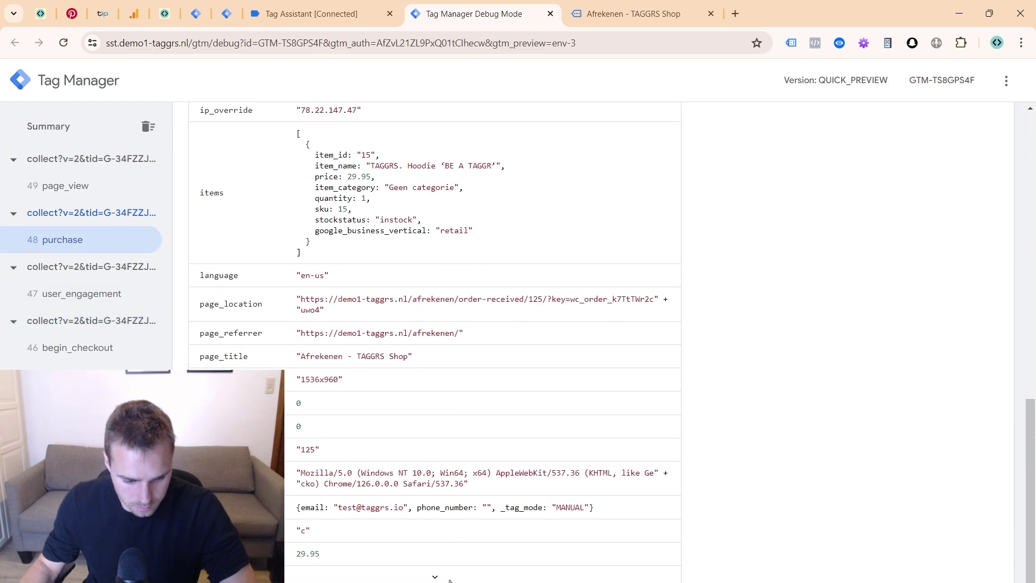
- In Tag Assistant, inspect the web container's purchase event and review the full properties of the GA4 | Ecom Events tag
scroll(431, 335, down, 4)
click(312, 18)
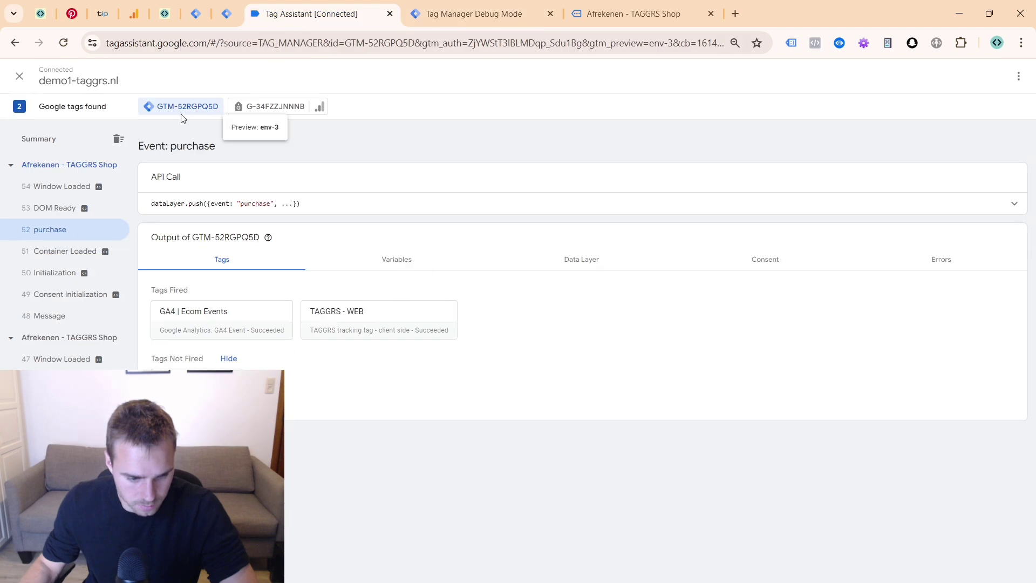
click(285, 112)
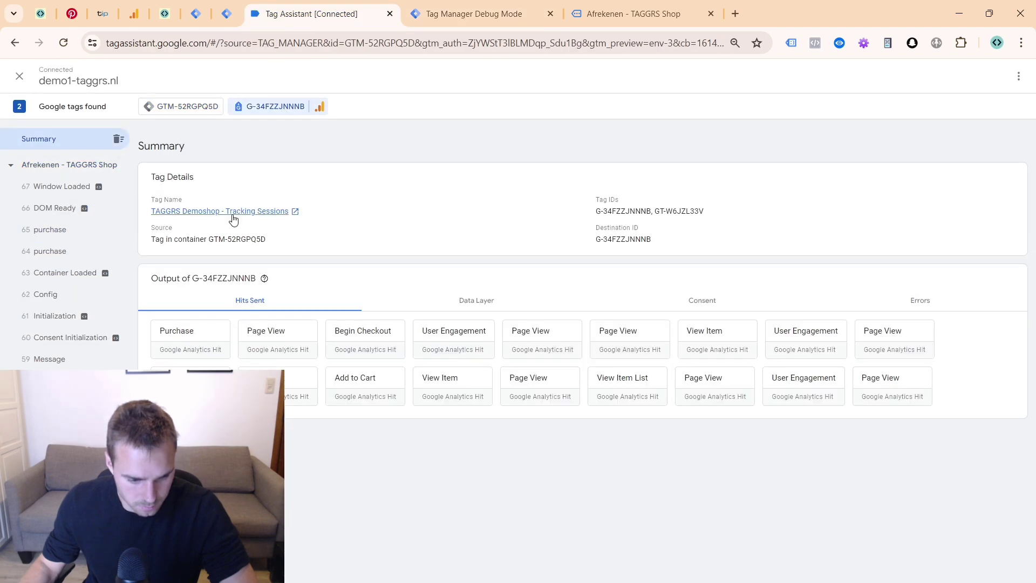
click(74, 230)
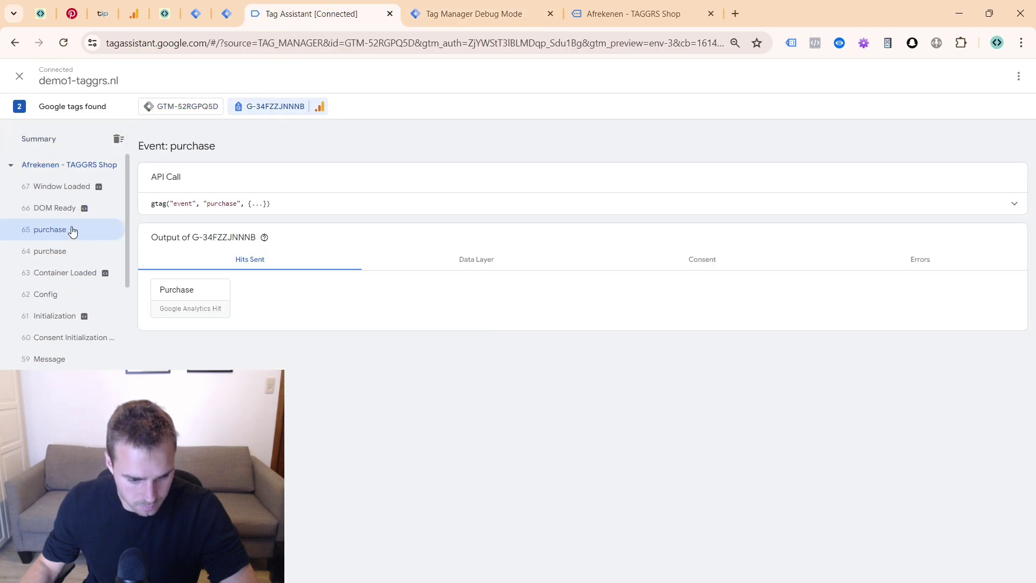
click(197, 110)
click(97, 227)
click(285, 314)
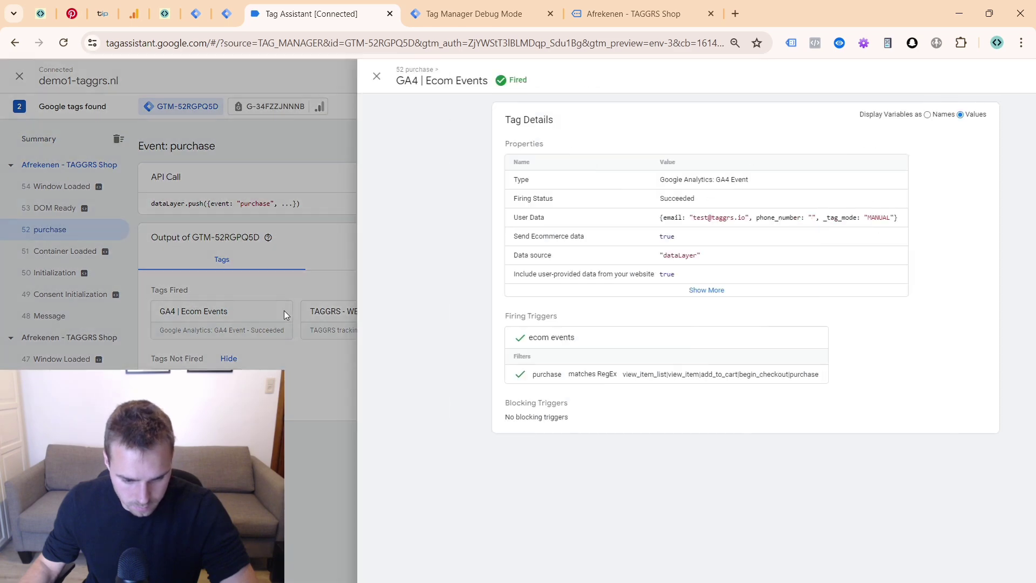
click(643, 291)
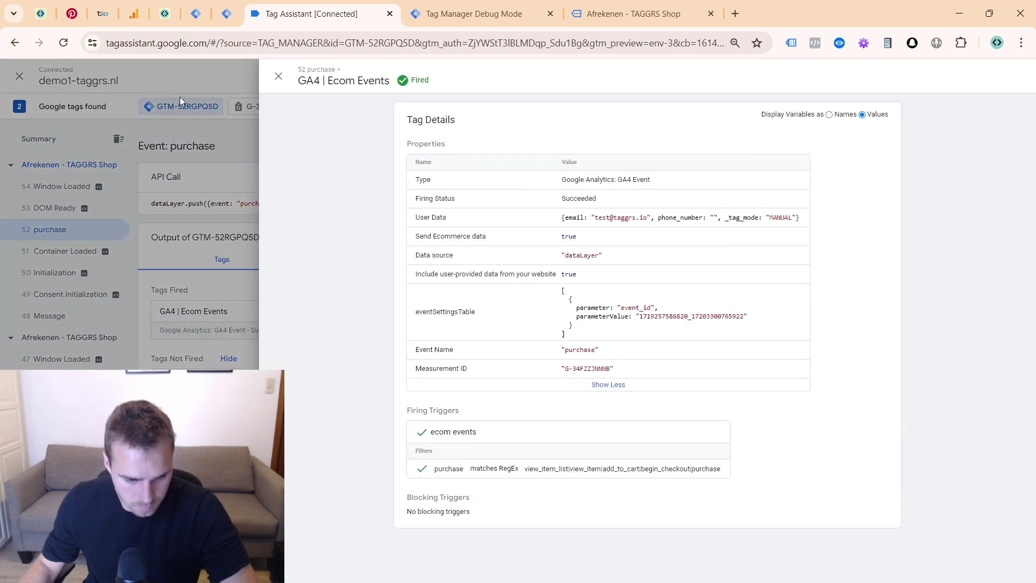
click(196, 13)
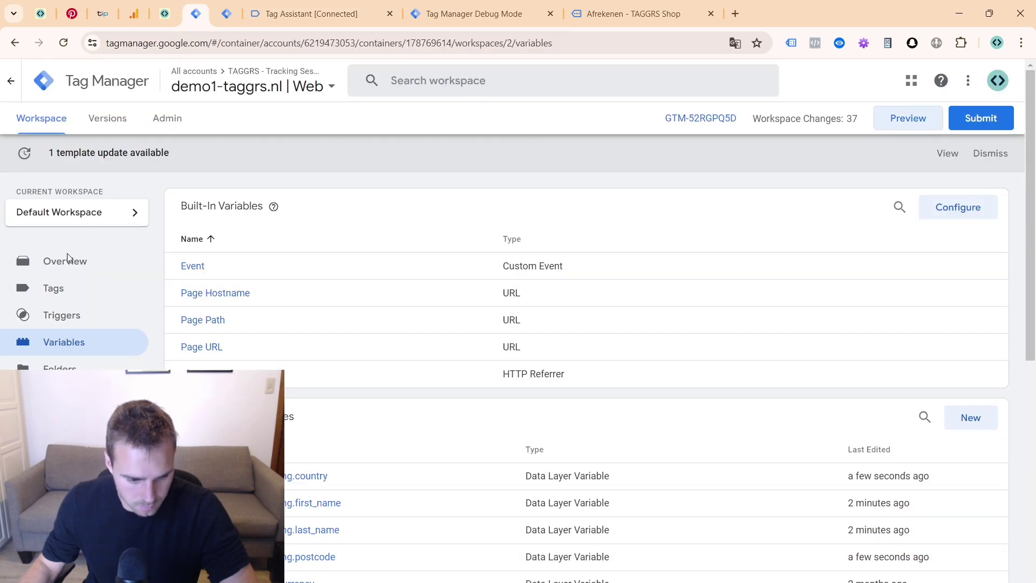
click(70, 302)
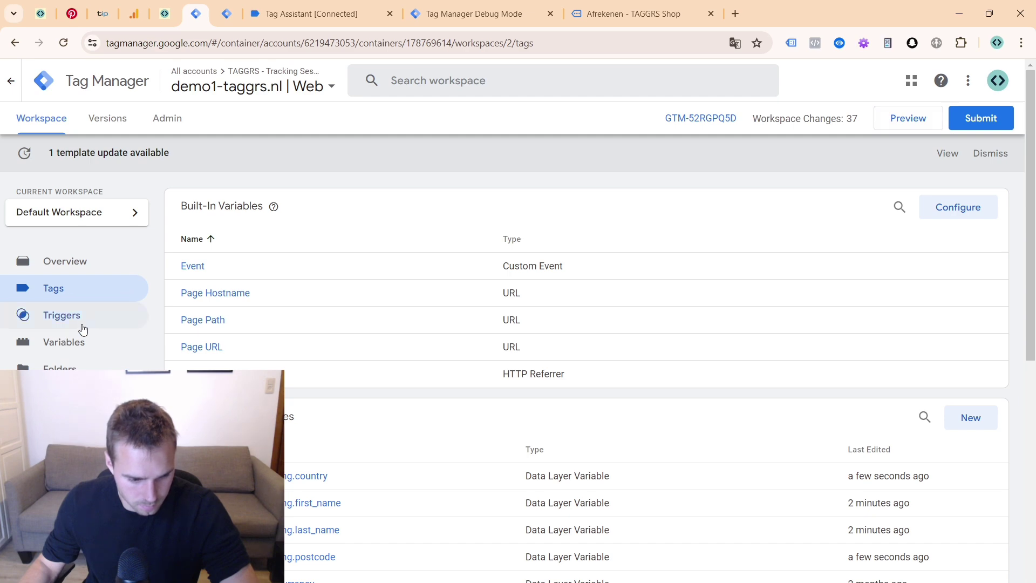
click(81, 324)
- Examine the variable values of the web purchase event in Tag Assistant, including the customer.billing data layer variables
click(313, 13)
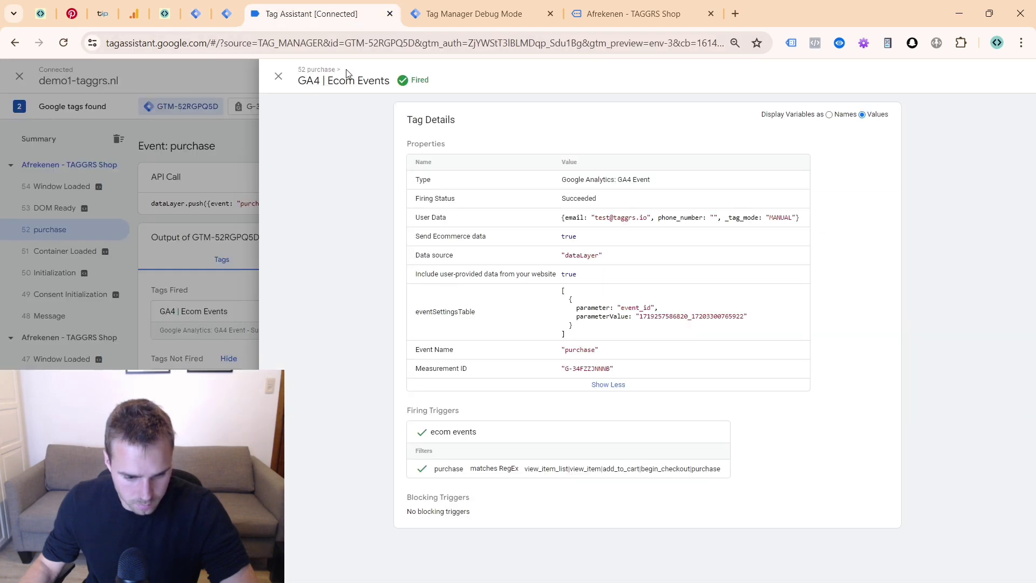
click(188, 220)
click(410, 261)
scroll(516, 253, down, 4)
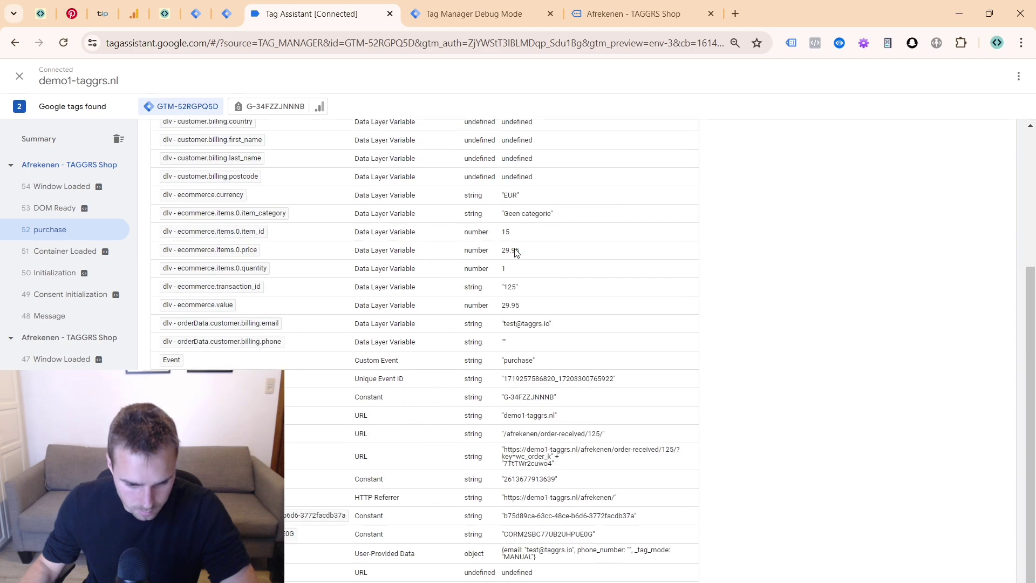
scroll(540, 224, down, 1)
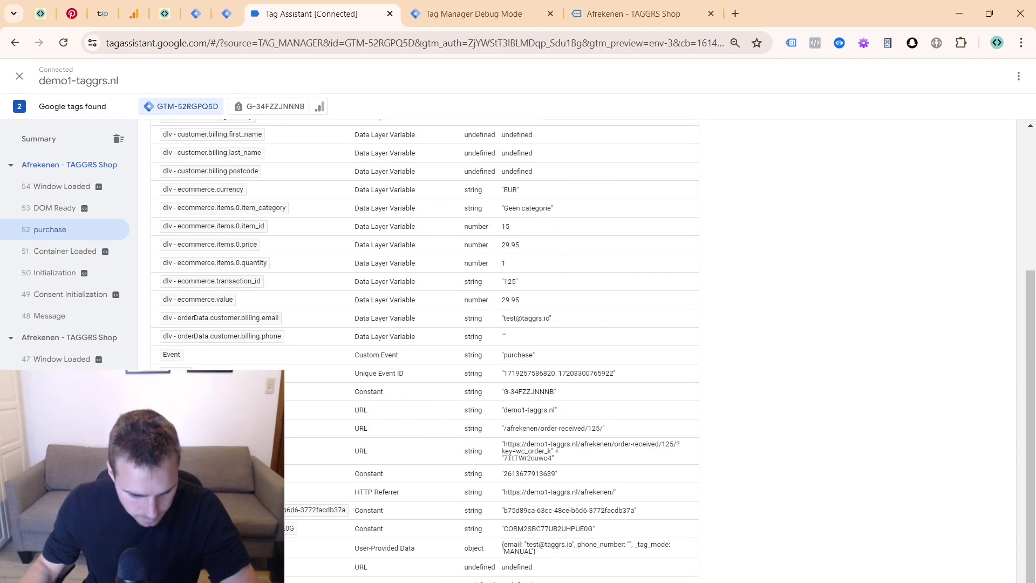
scroll(583, 350, up, 3)
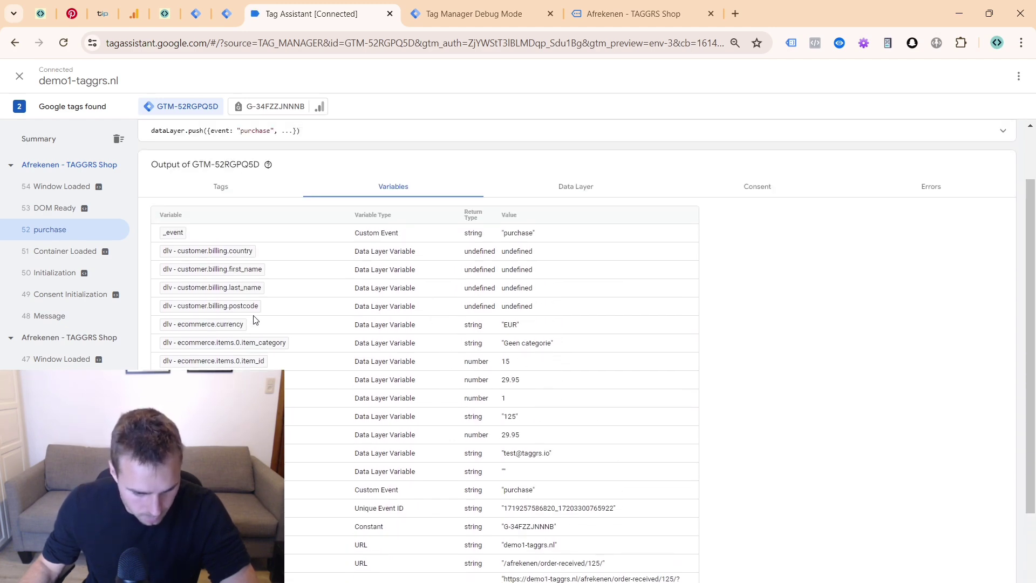
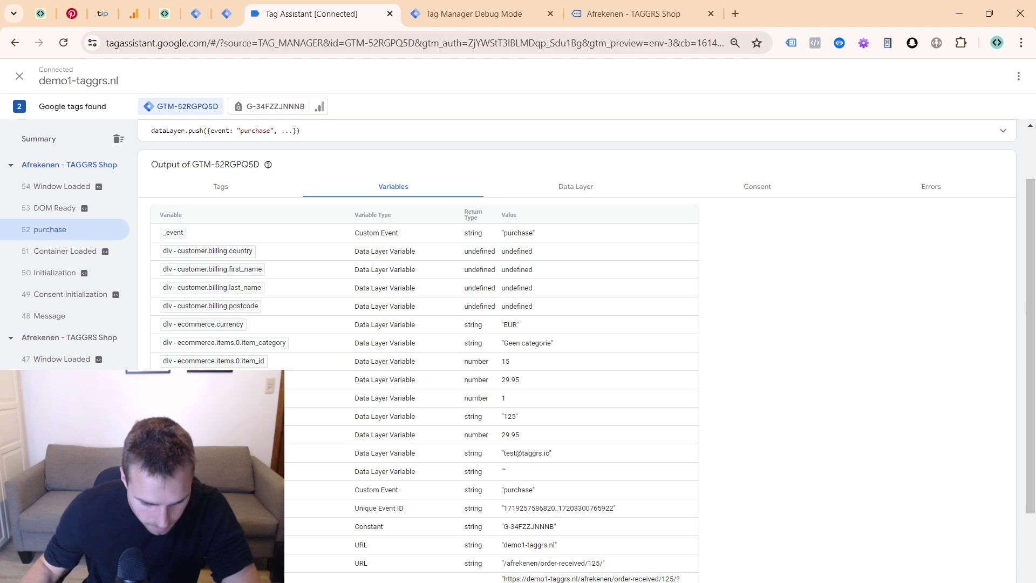
- Check the shop's order confirmation, then expand the purchase event's dataLayer.push call and examine the structure of the customer billing data
click(593, 20)
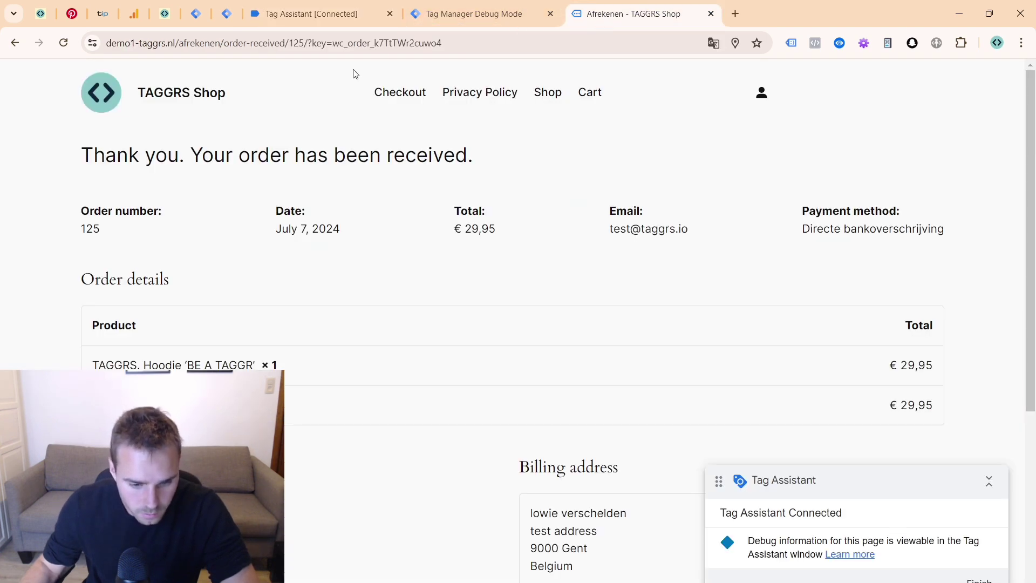
click(308, 17)
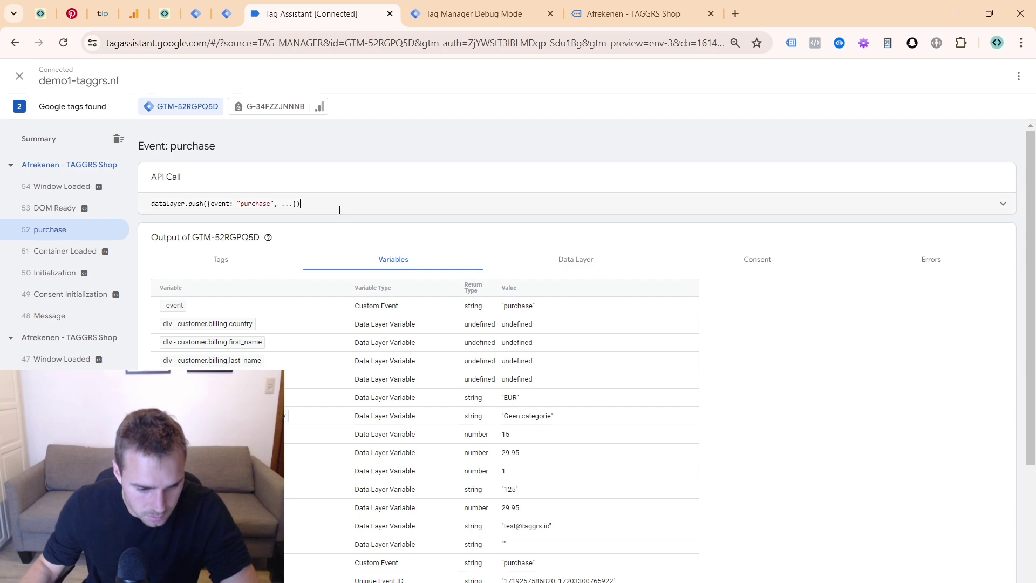
click(336, 210)
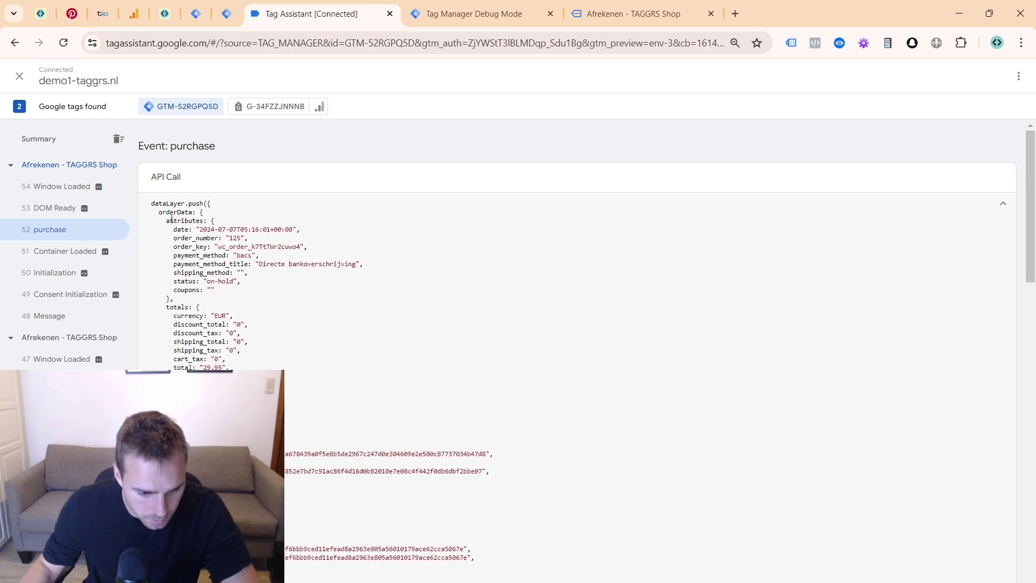
scroll(172, 216, down, 5)
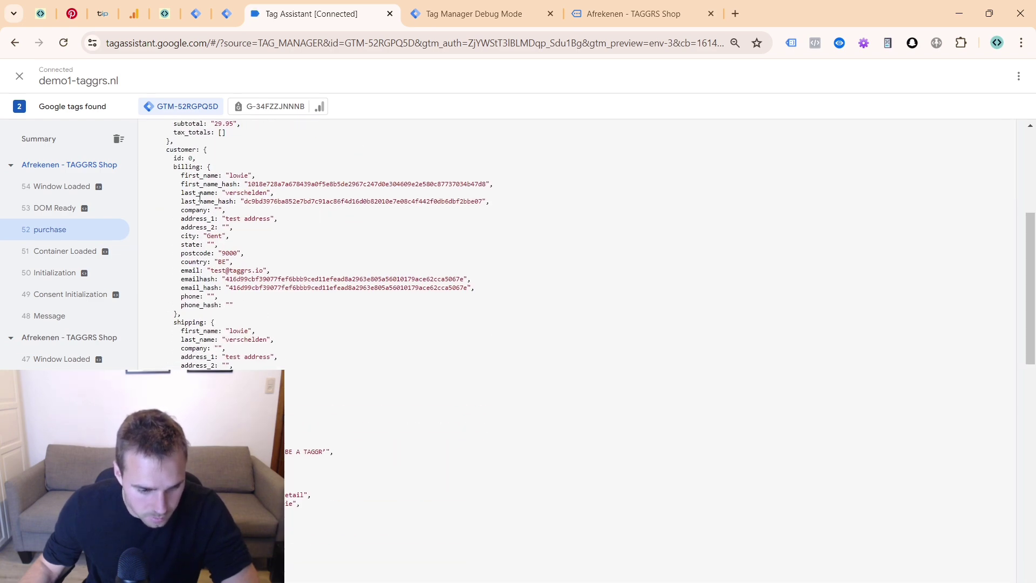
- In the web container, rename the customer.billing.country variable as dlv - orderData.customer.billing.country
click(198, 6)
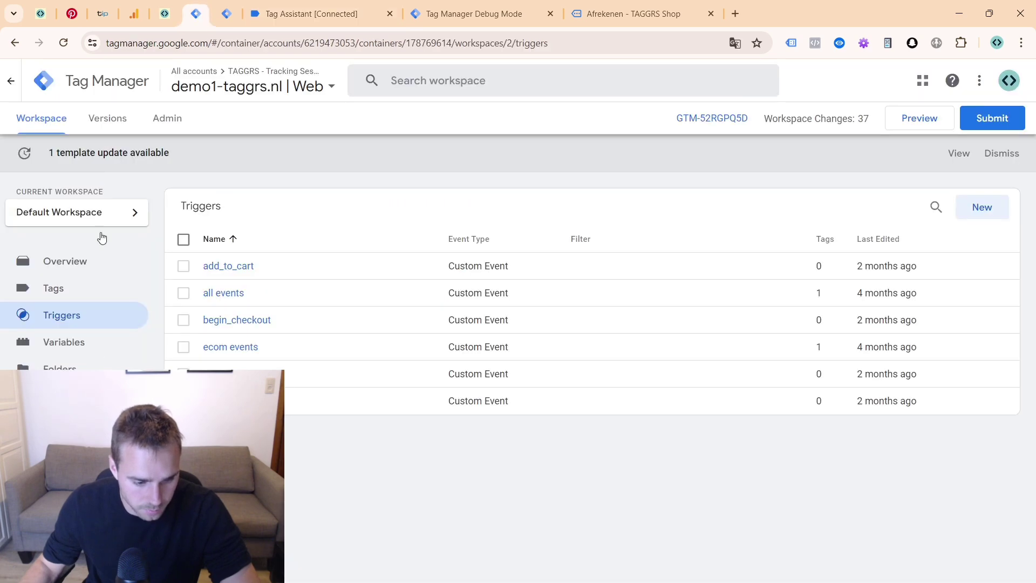
click(44, 348)
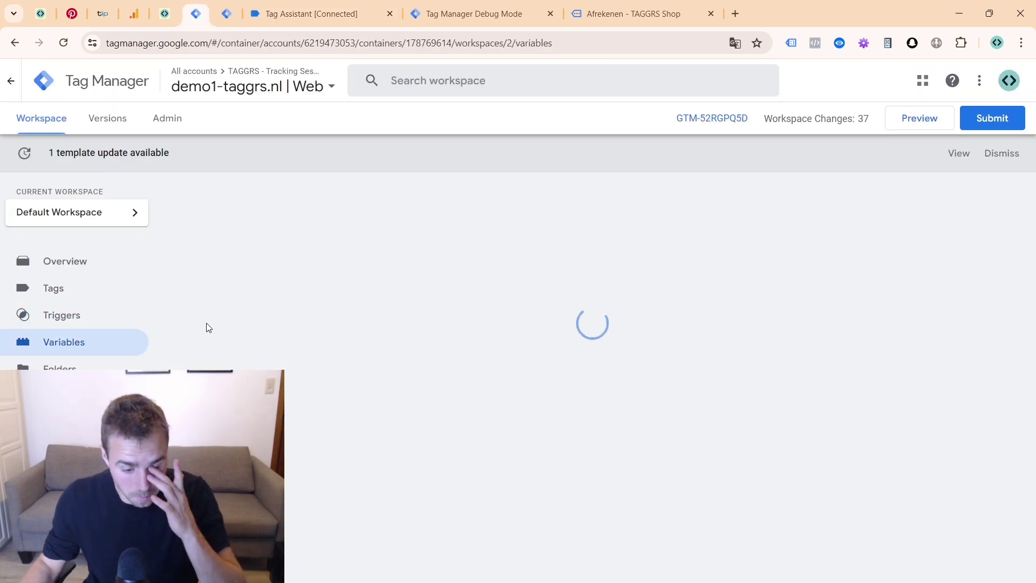
scroll(308, 299, down, 5)
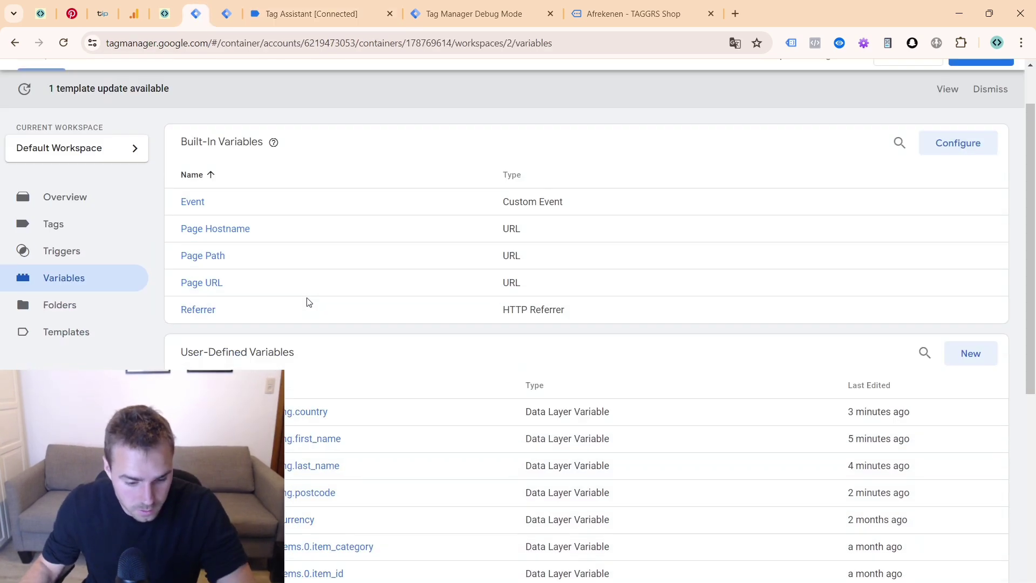
click(309, 209)
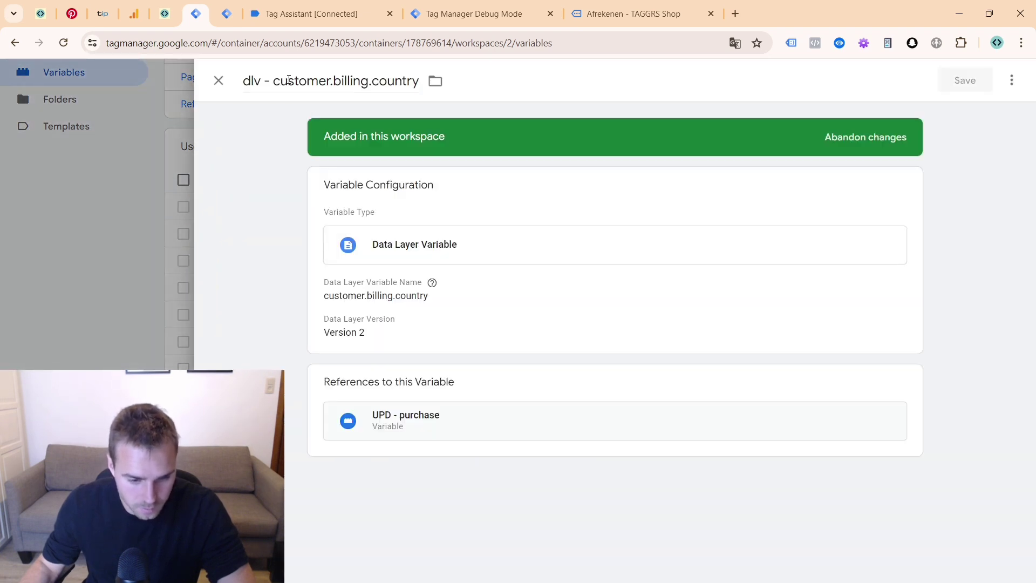
click(274, 80)
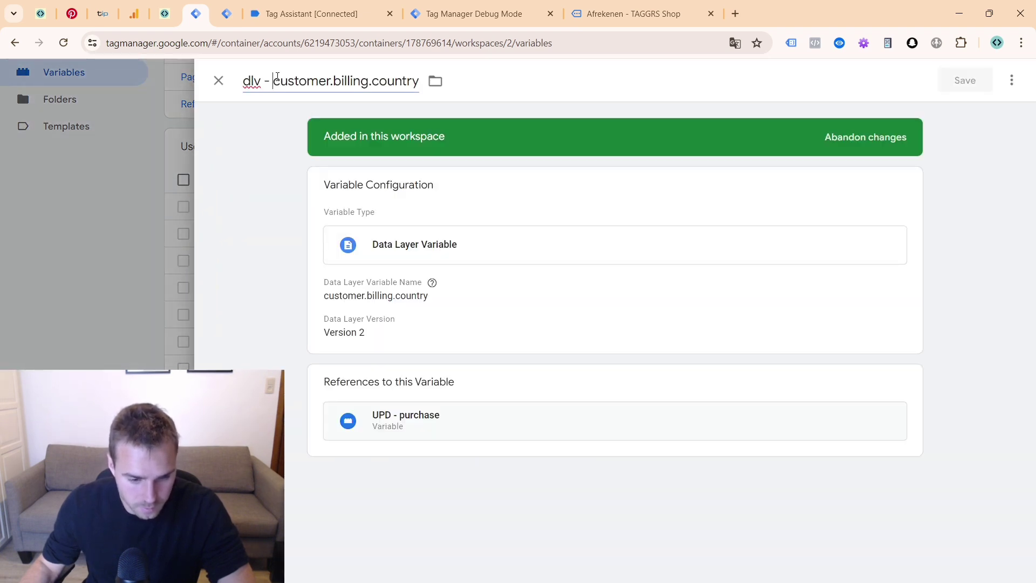
text(orderData.)
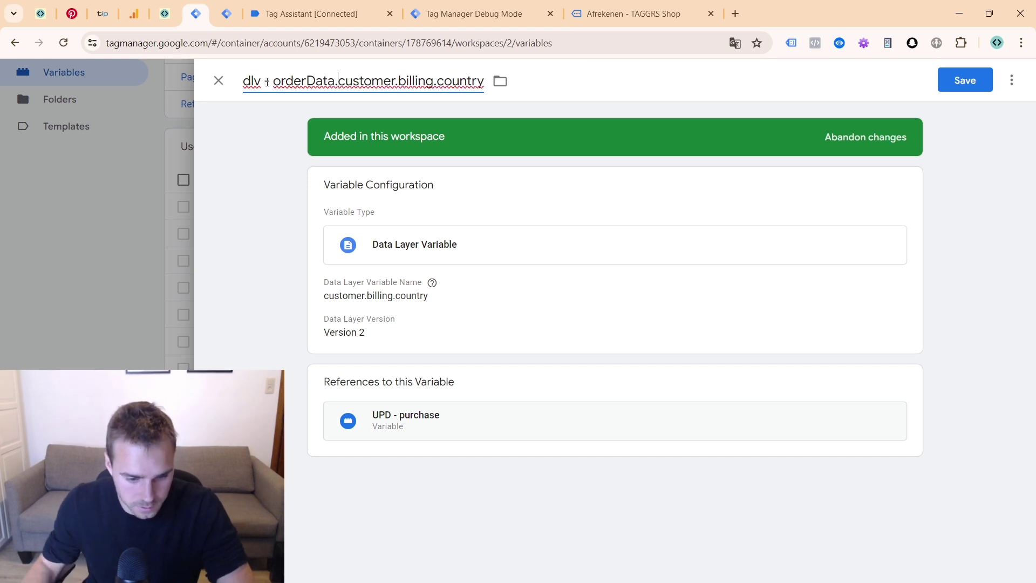
- Set the country variable's Data Layer Variable Name to orderData.customer.billing.country and save it
drag(273, 82, 334, 84)
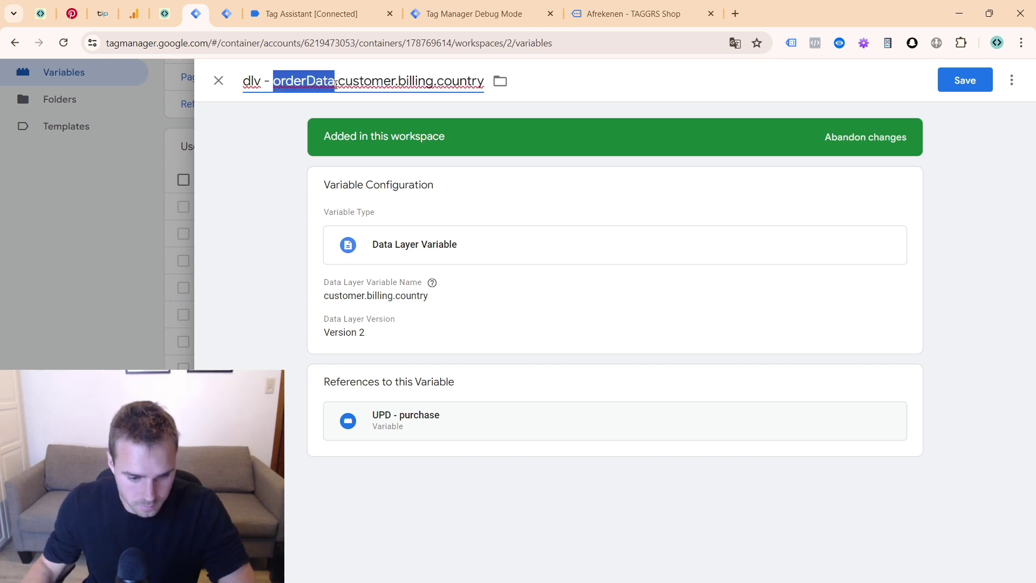
click(410, 296)
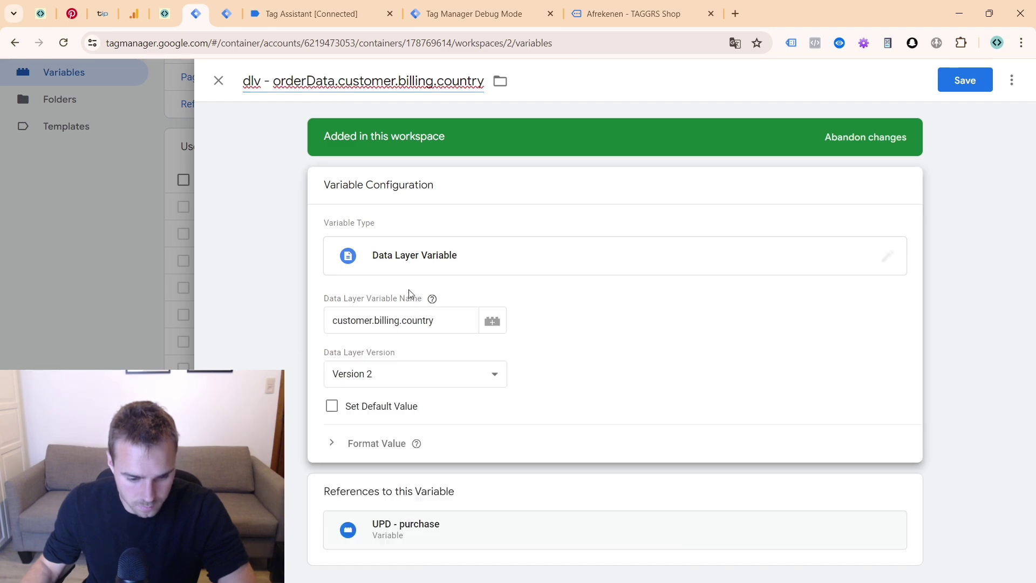
click(329, 323)
text(orderData.)
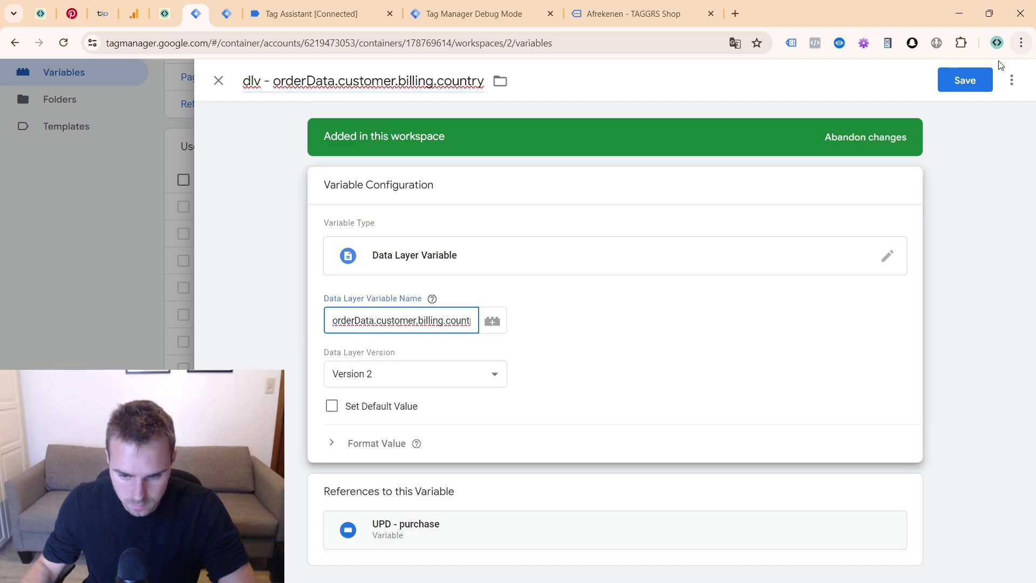
click(987, 71)
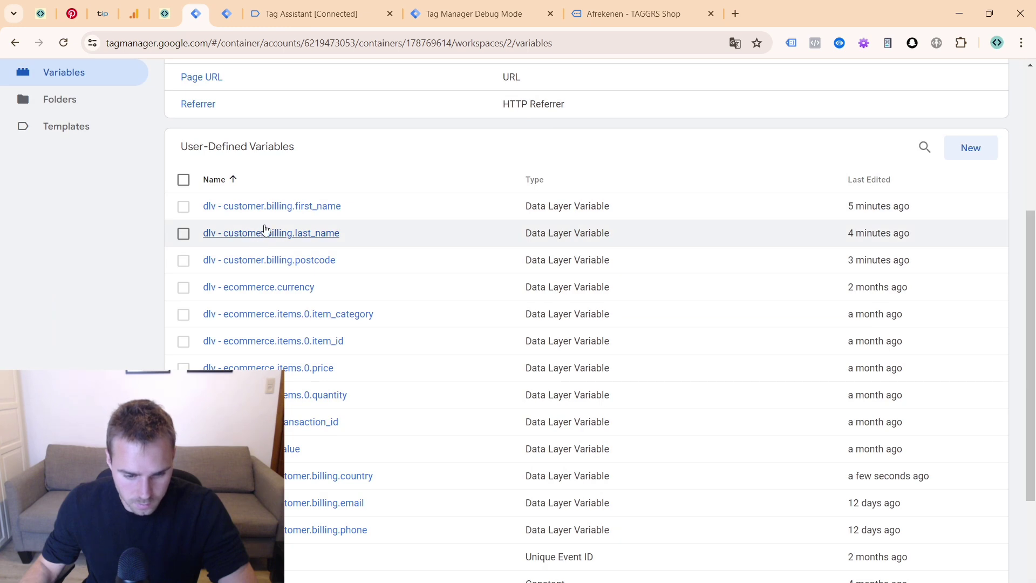
- Add the orderData. prefix to both the title and the Data Layer Variable Name of the customer.billing.first_name variable, and save it
click(266, 216)
click(271, 205)
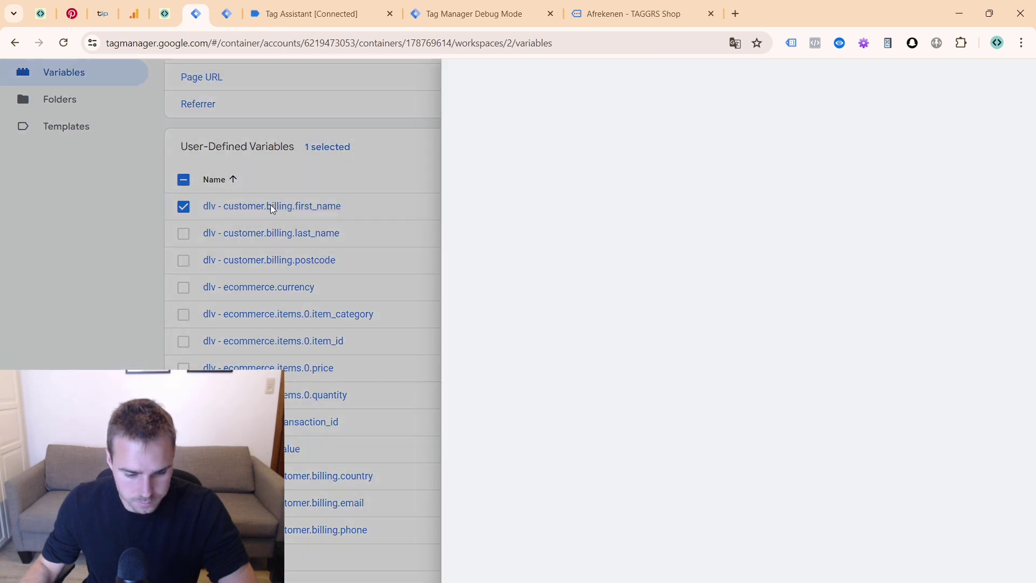
key(BackSpace)
text(orderData.customer.billing.first_name)
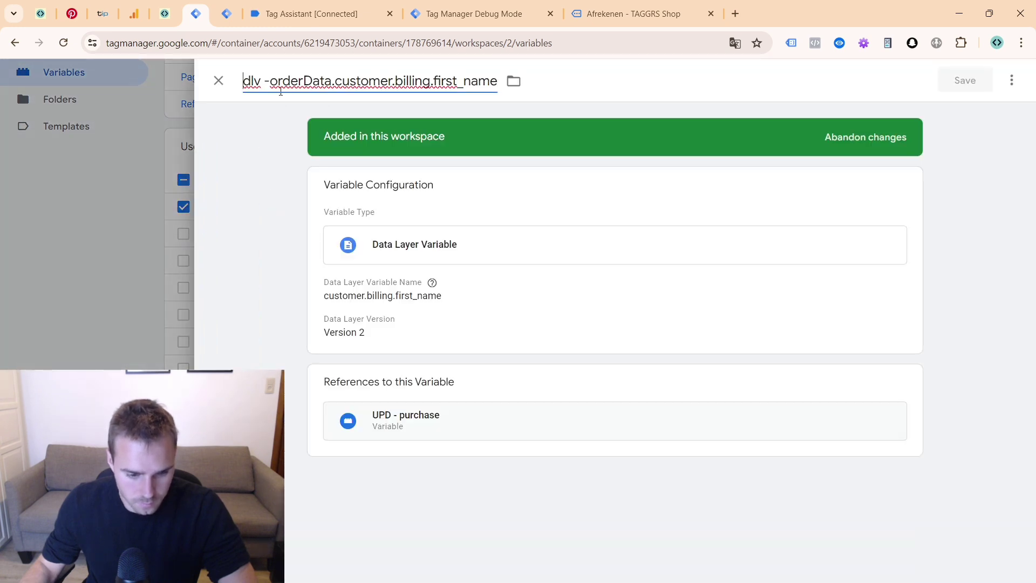
click(370, 296)
click(334, 321)
text(orderData.)
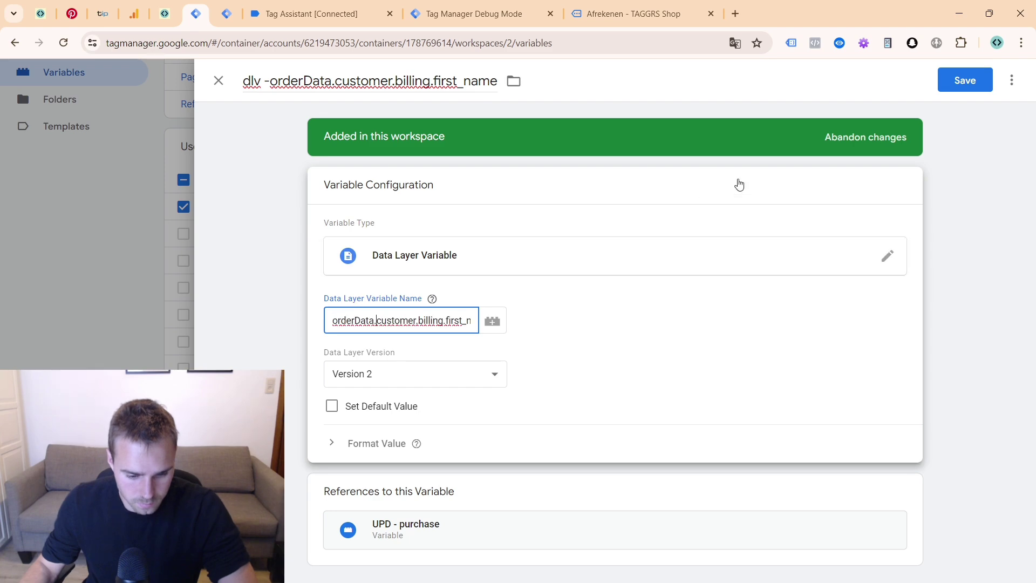
click(965, 80)
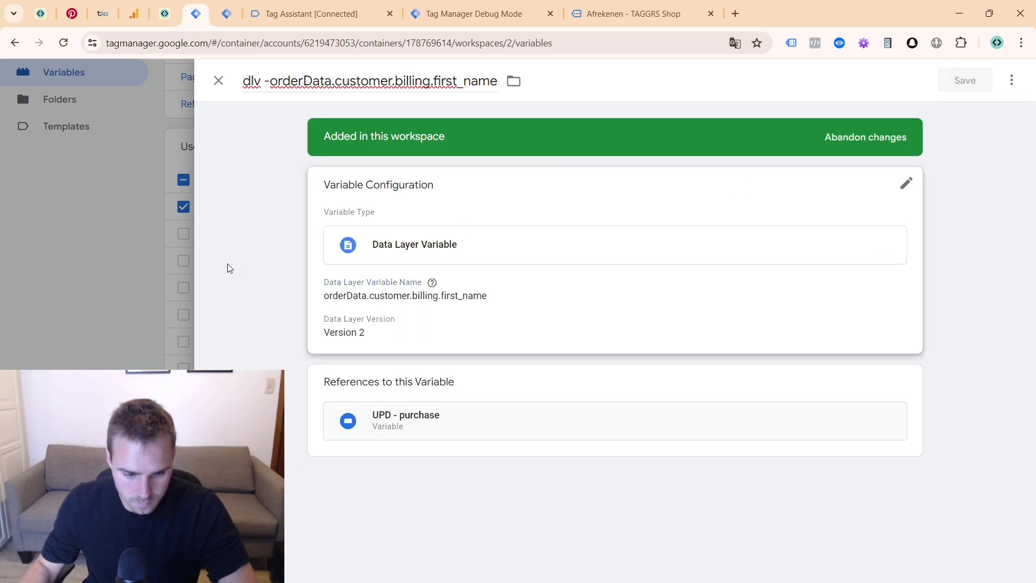
click(170, 247)
- Add the orderData. prefix to both the title and the Data Layer Variable Name of the customer.billing.last_name variable, and save it
click(244, 212)
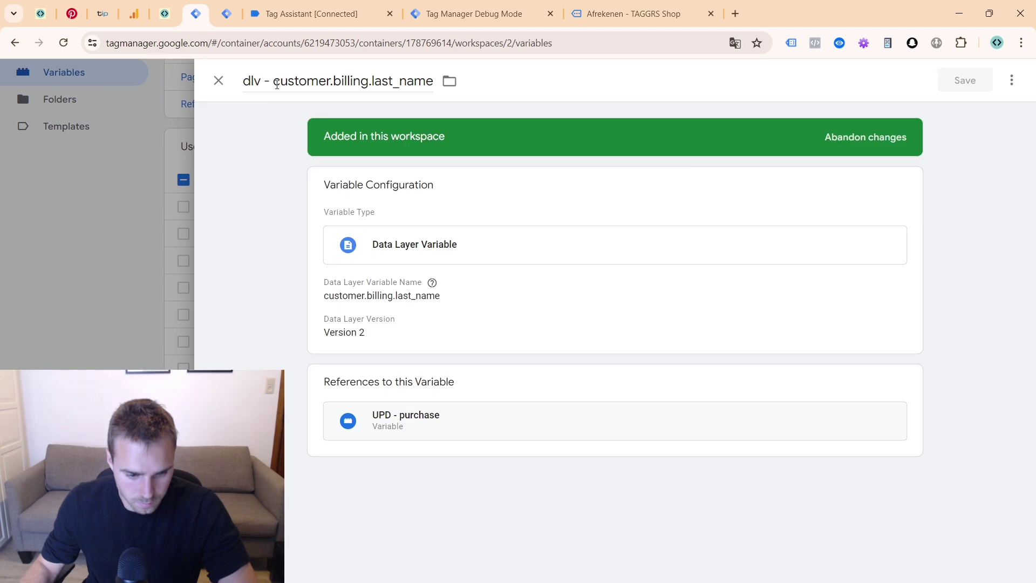
click(276, 83)
text(orderData.)
click(302, 280)
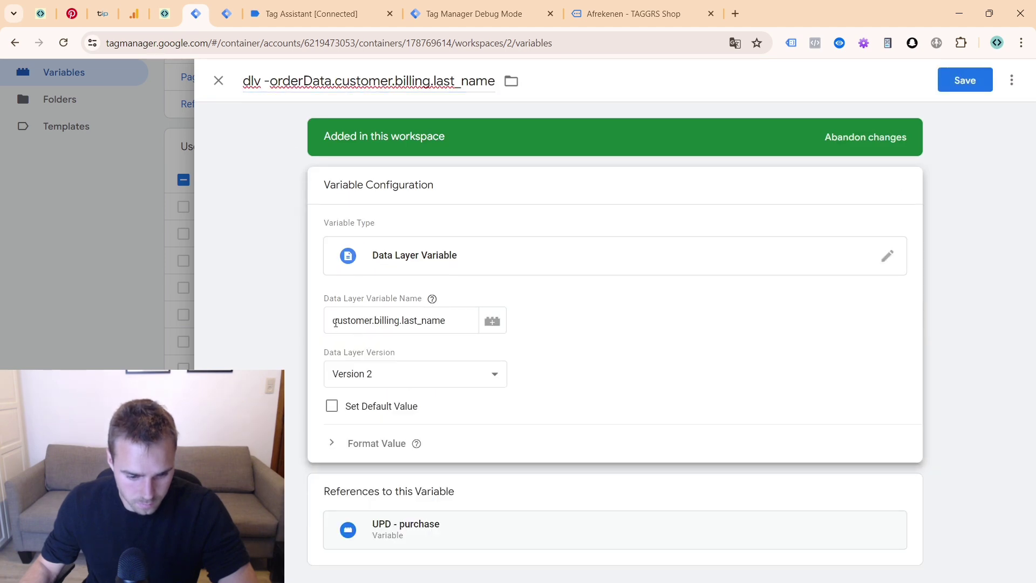
click(335, 323)
text(orderData.)
click(965, 80)
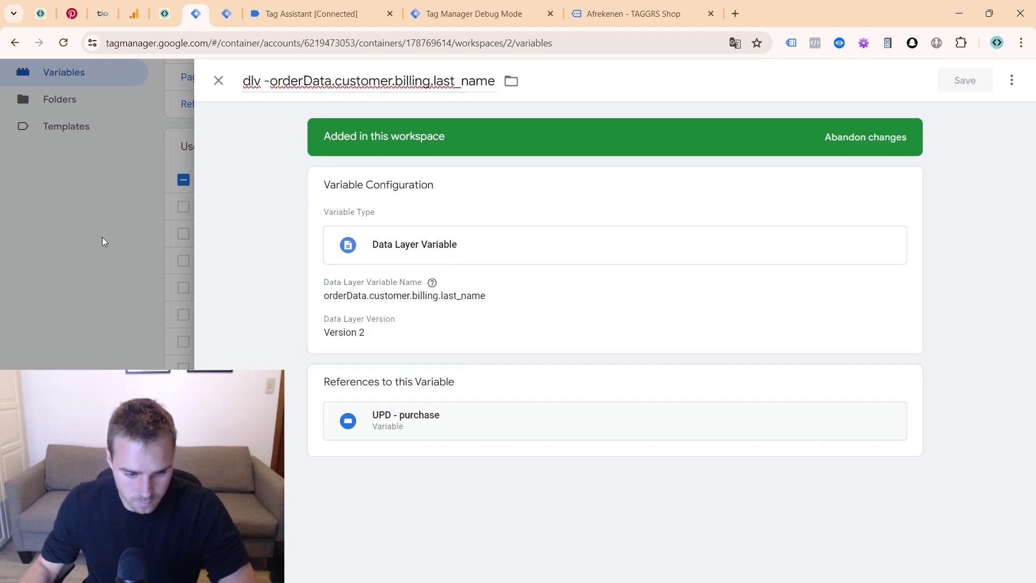
click(130, 223)
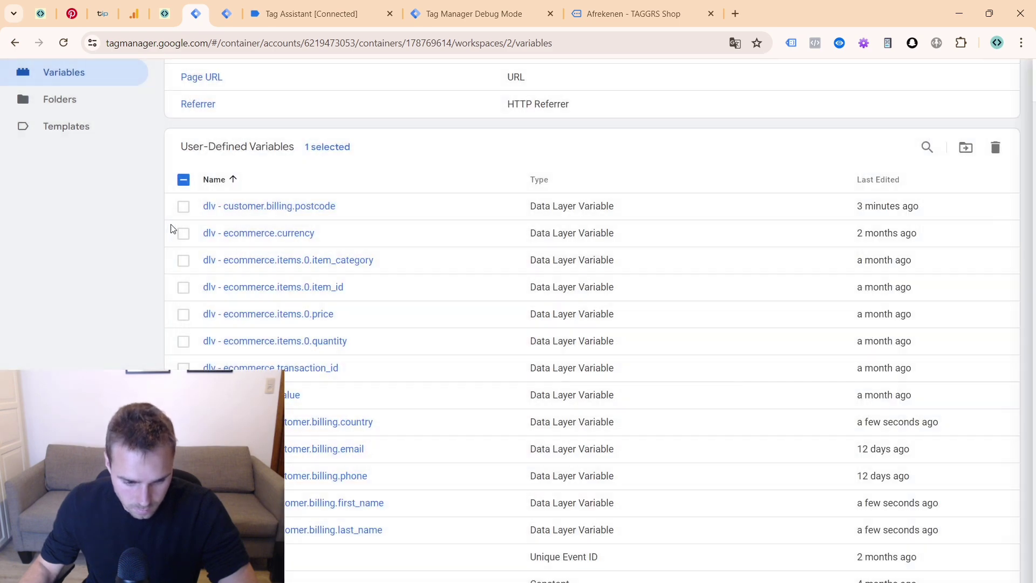
- Add the orderData. prefix to both the title and the Data Layer Variable Name of the customer.billing.postcode variable, and save it
click(250, 205)
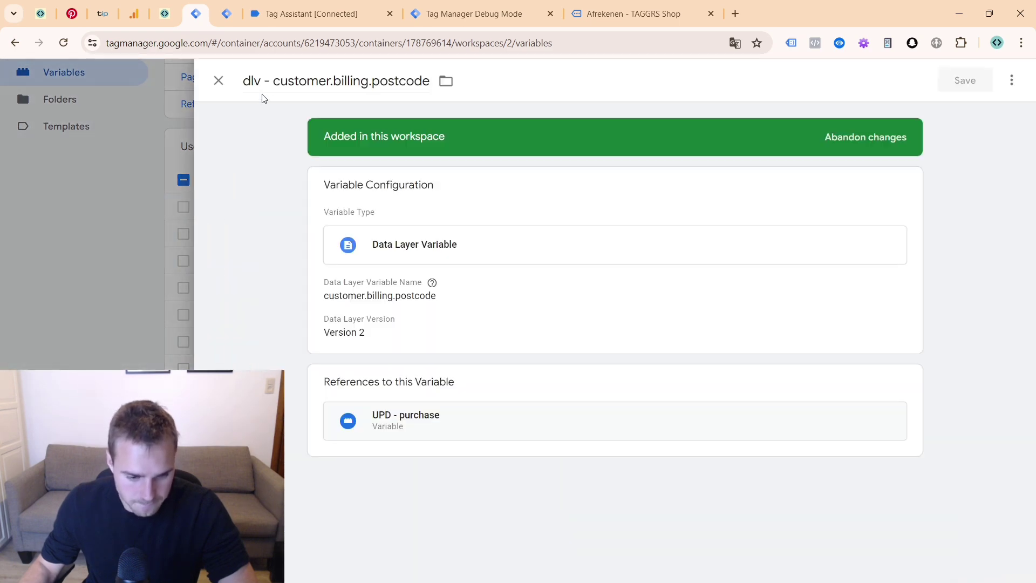
click(276, 87)
text(orderData.)
click(364, 357)
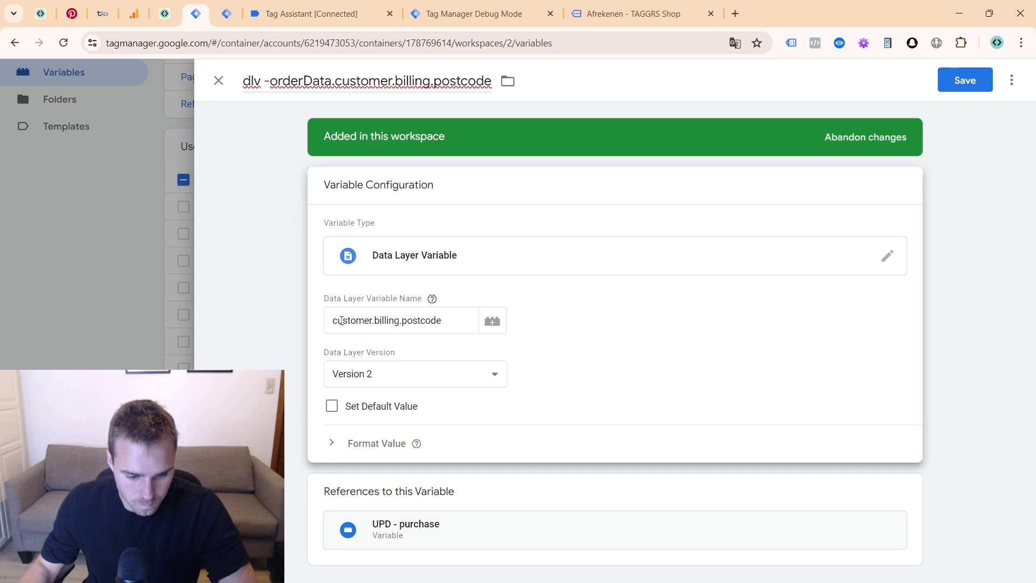
click(337, 320)
text(orderData.)
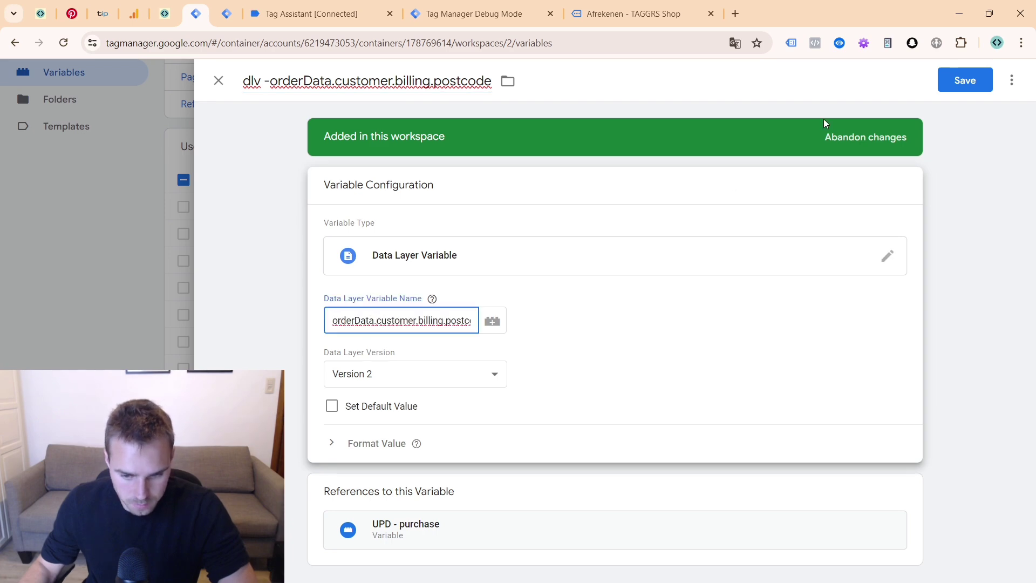
click(941, 86)
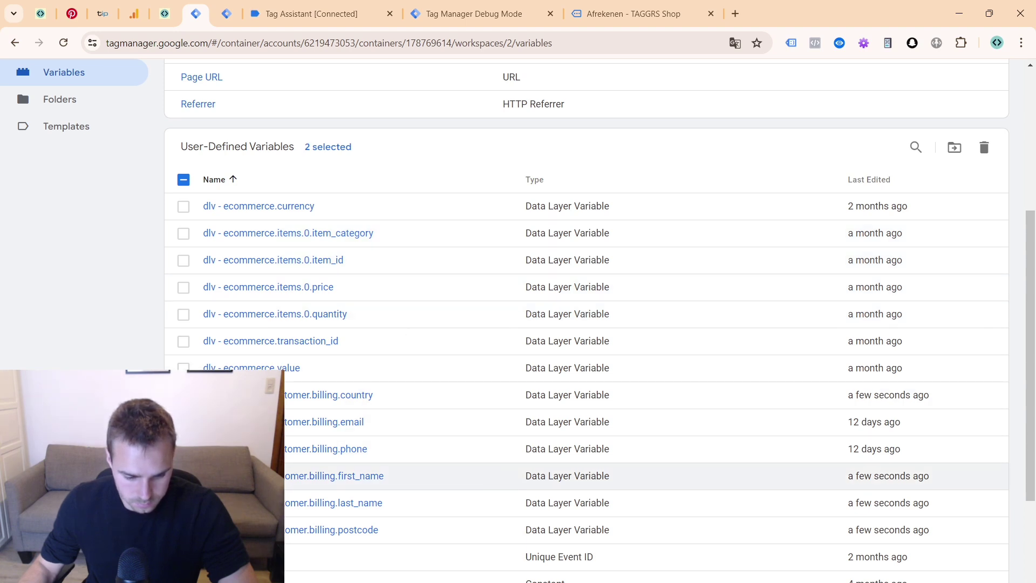
- Start a fresh preview session for the web container and connect Tag Assistant to demo1-taggrs.nl
scroll(908, 227, up, 5)
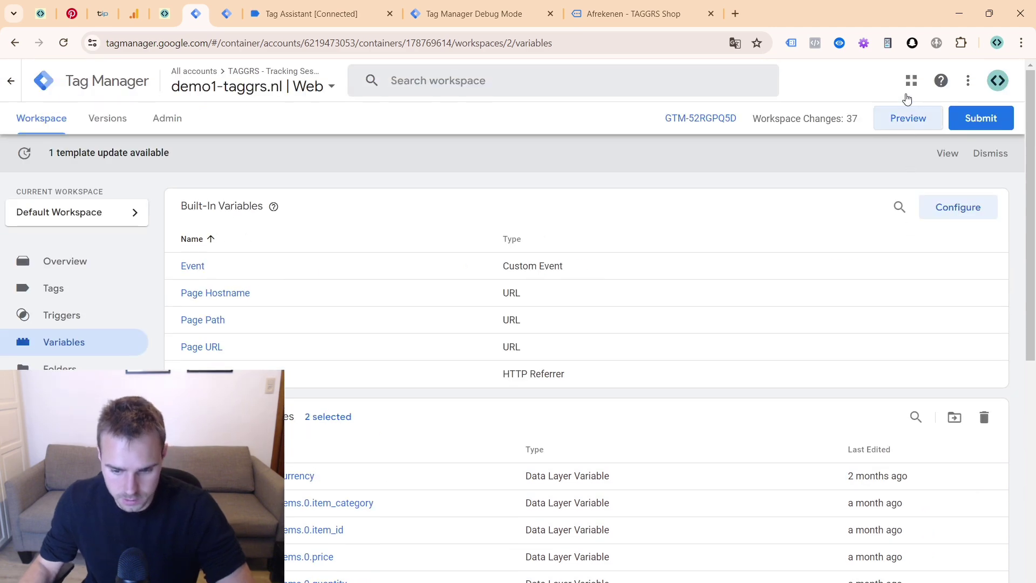
key(ctrl+a)
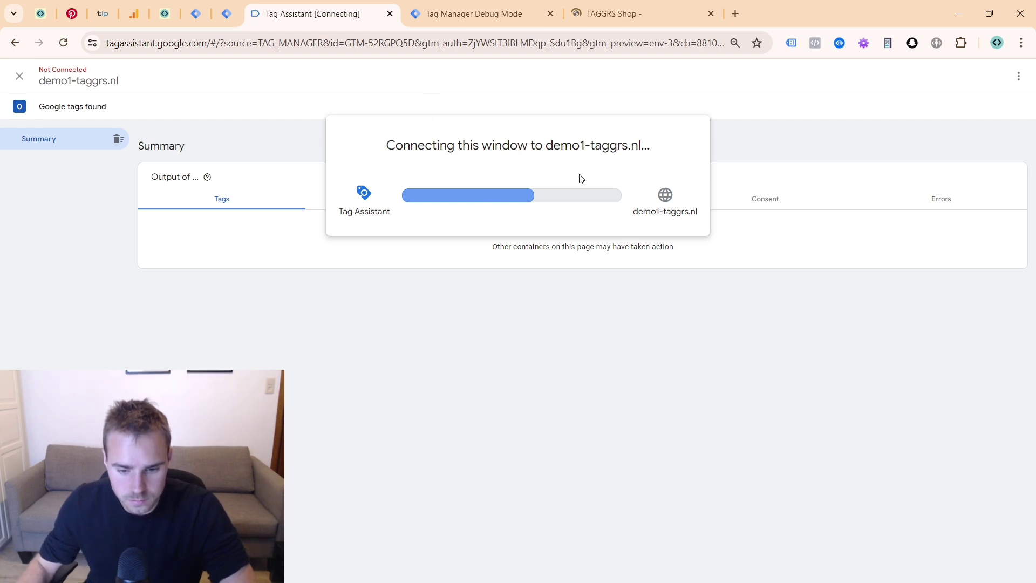
click(517, 264)
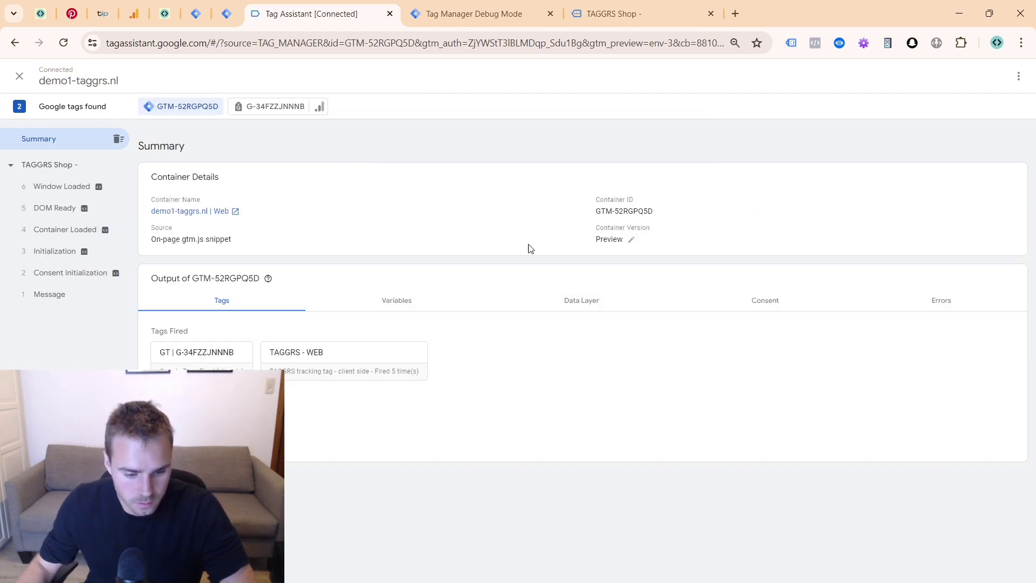
- Place a test order in the demo shop for one TAGGRS. Hoodie 'BE A TAGGR', going through the cart and checkout
click(613, 25)
click(506, 319)
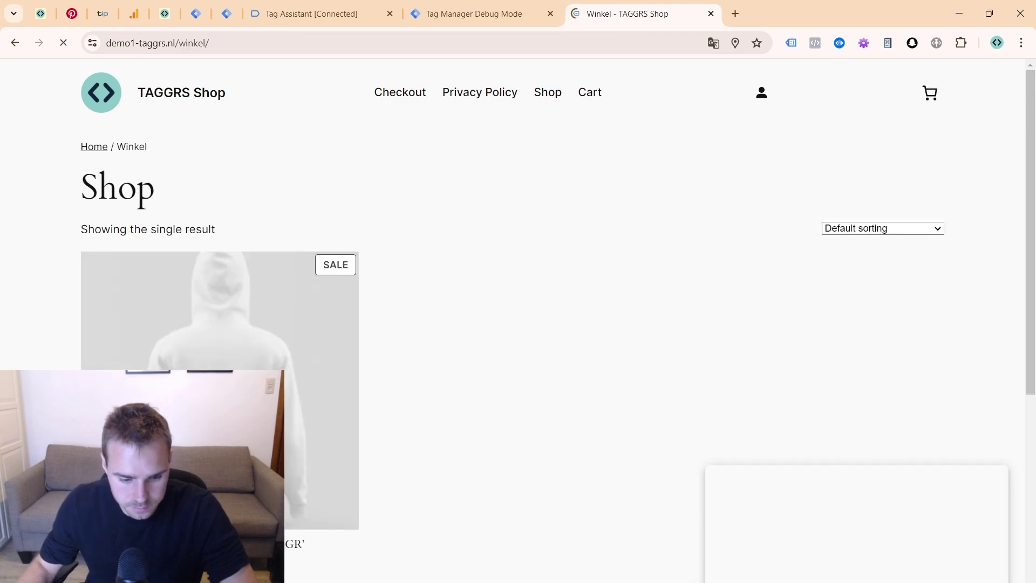
click(579, 371)
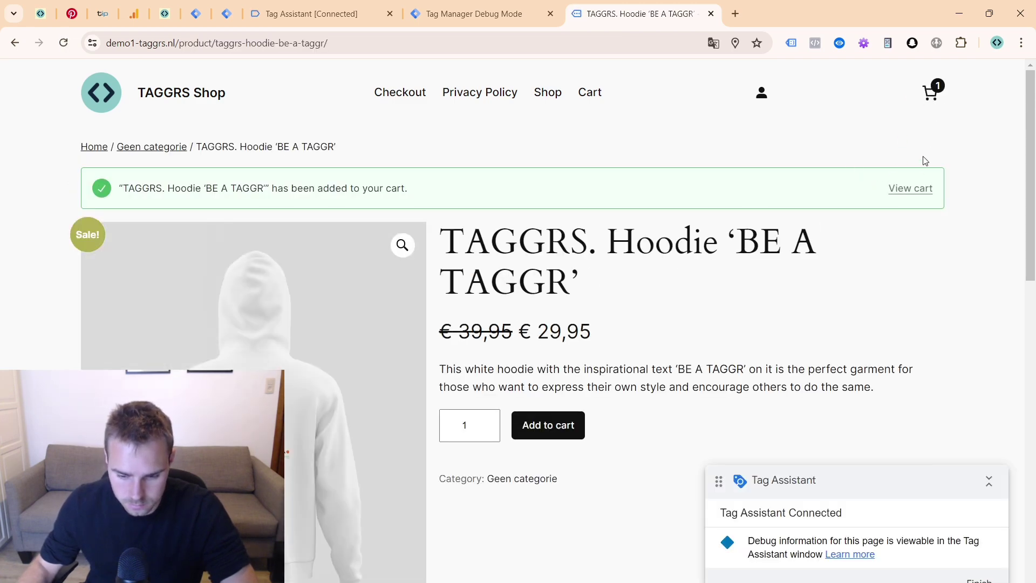
click(894, 195)
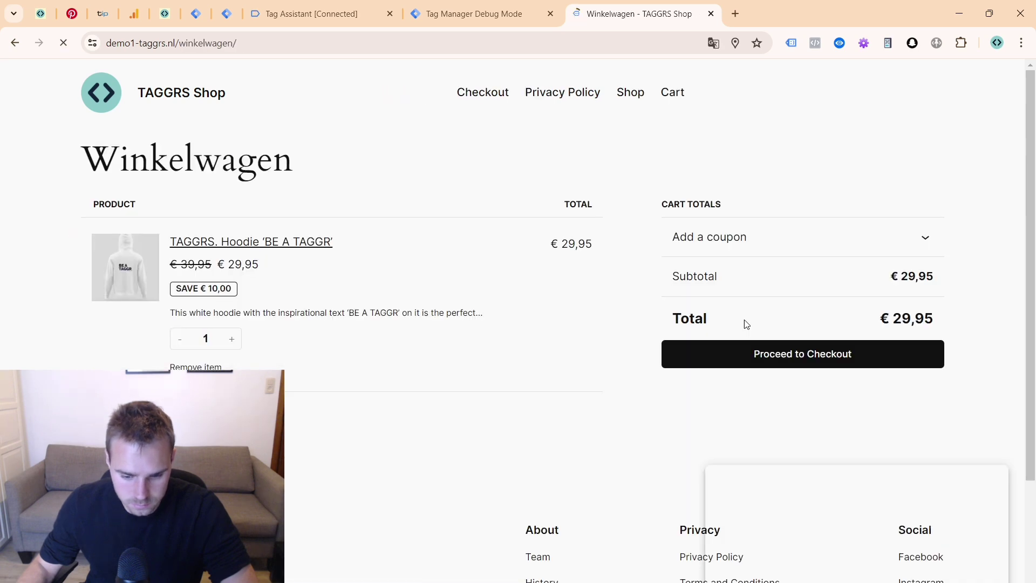
click(766, 353)
scroll(451, 383, down, 10)
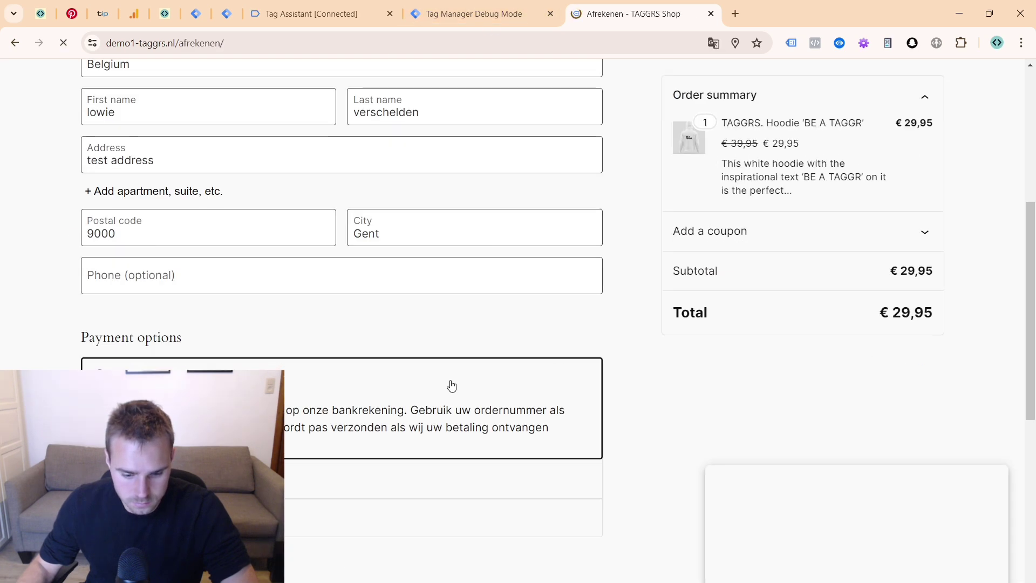
- In the server container's debug view, examine the user_data fields in the new purchase event's event data
click(477, 15)
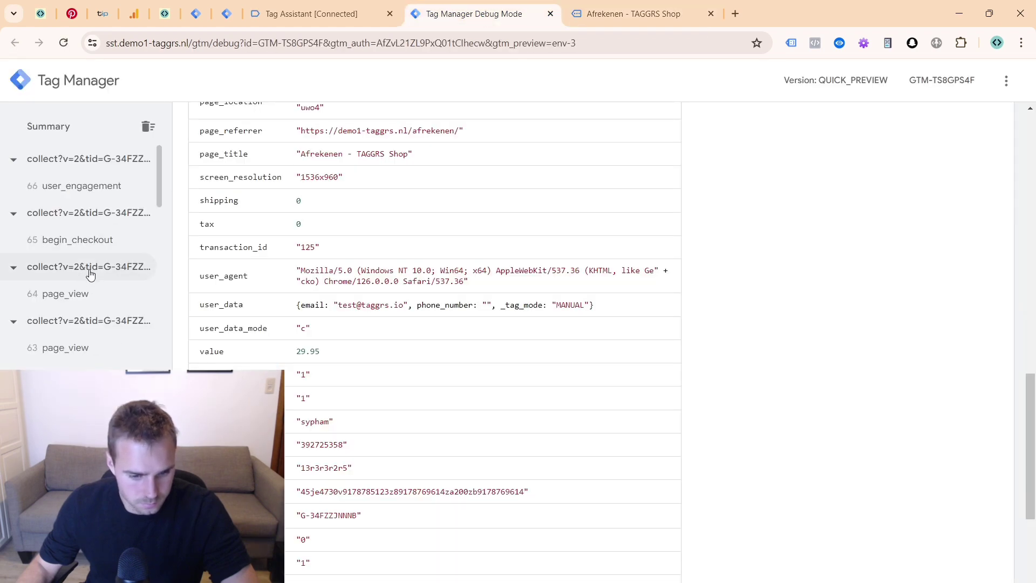
click(85, 183)
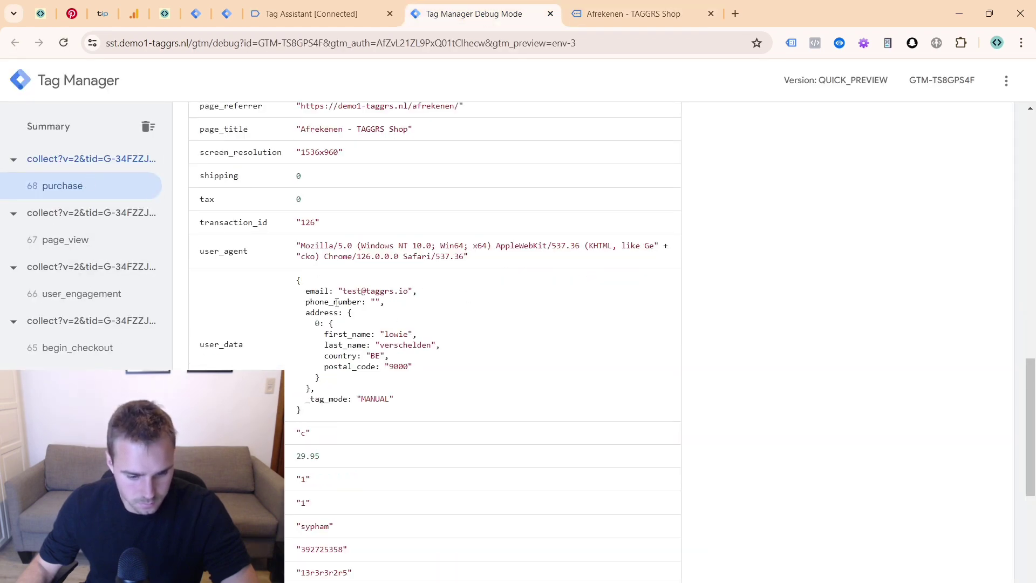
scroll(249, 348, up, 12)
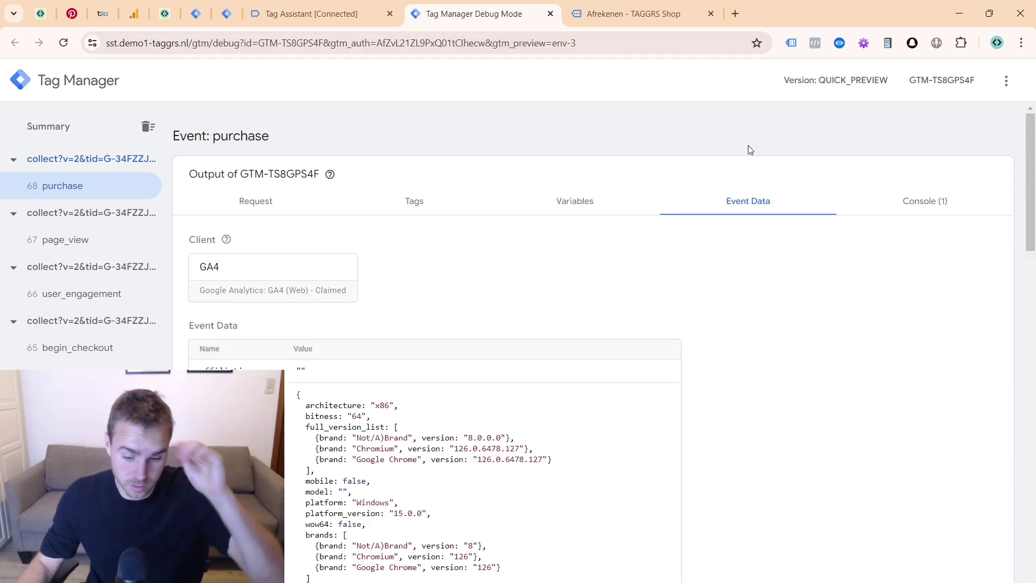
scroll(779, 207, down, 2)
scroll(714, 247, down, 14)
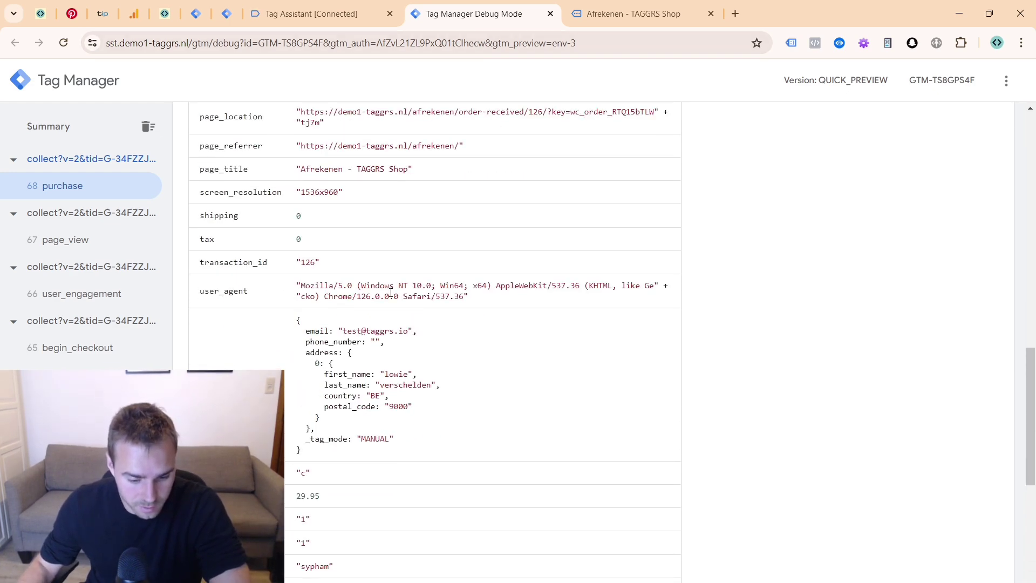
scroll(411, 233, up, 4)
scroll(411, 233, down, 6)
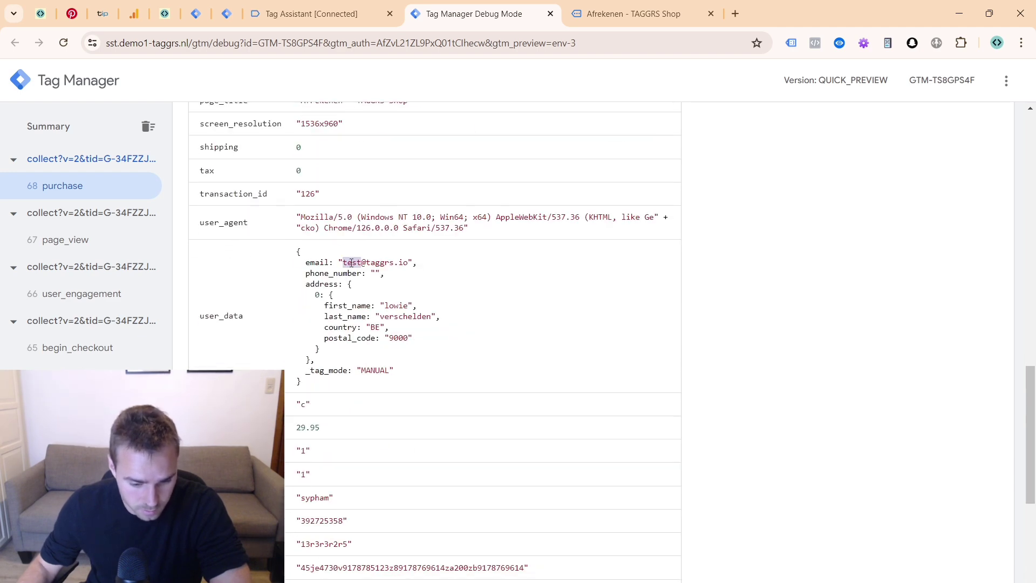
triple_click(352, 263)
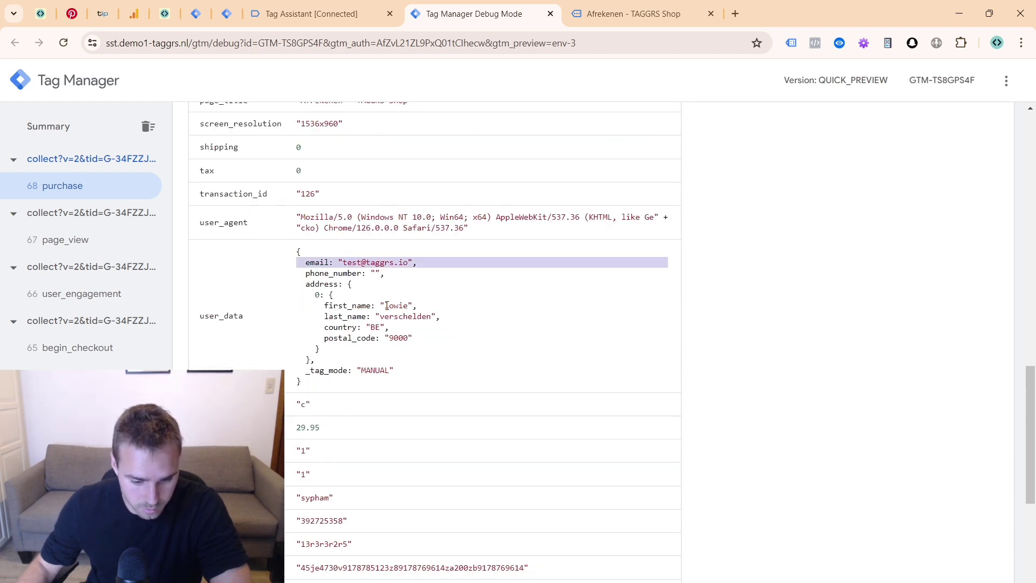
click(378, 327)
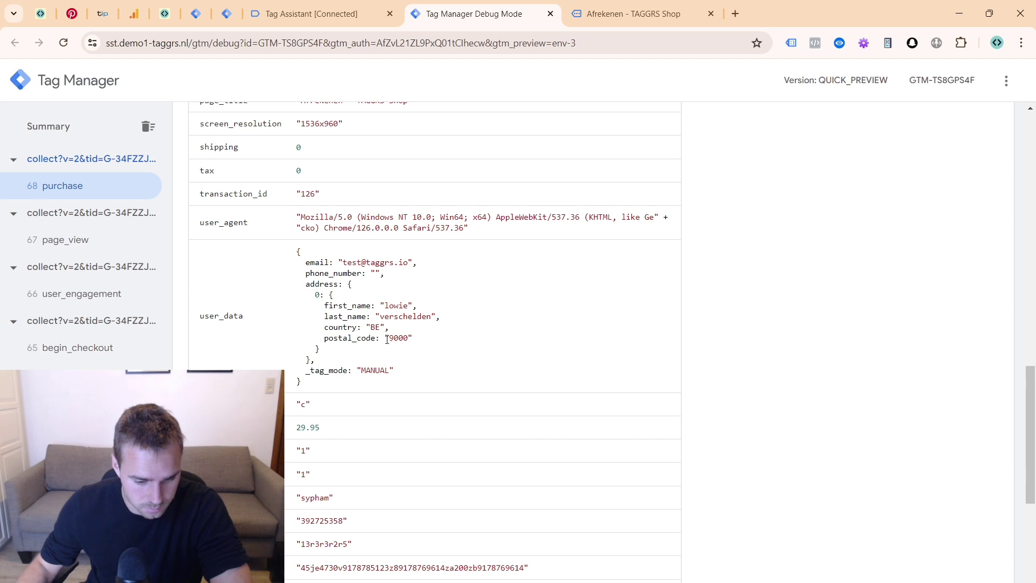
- Create a new tag in the demo1-taggrs.nl server container and name it FB | All Events
click(222, 18)
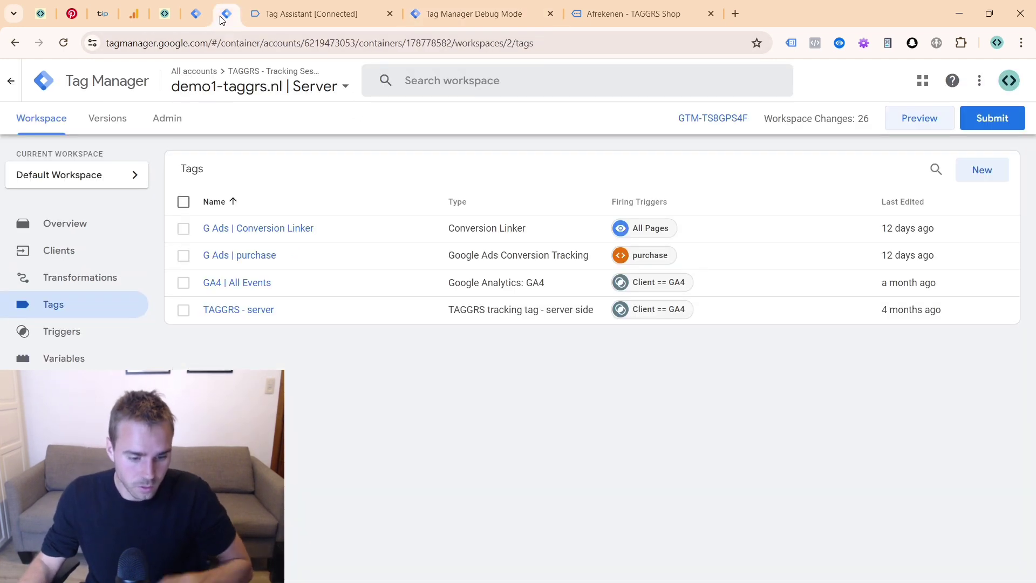
click(969, 168)
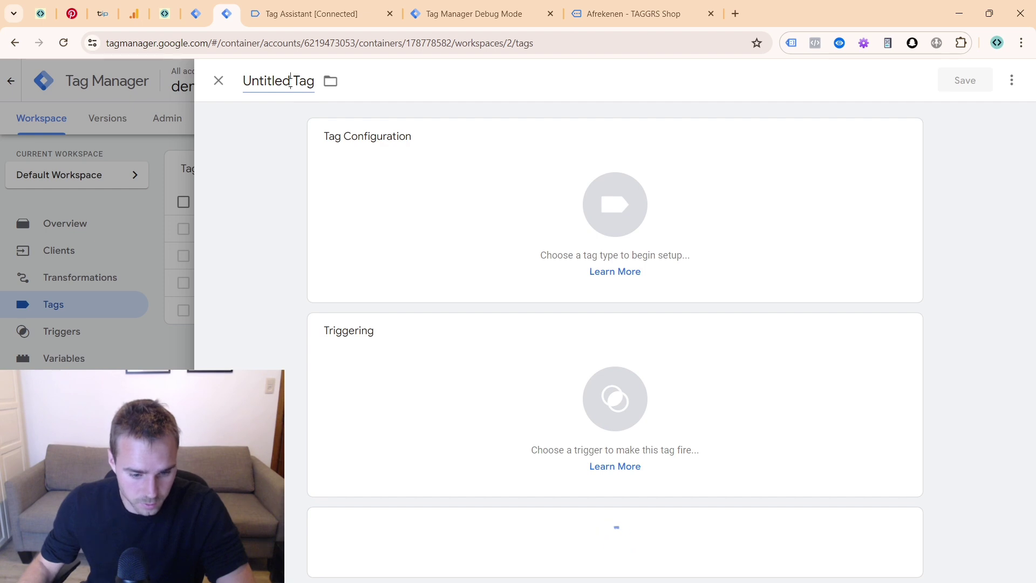
click(290, 82)
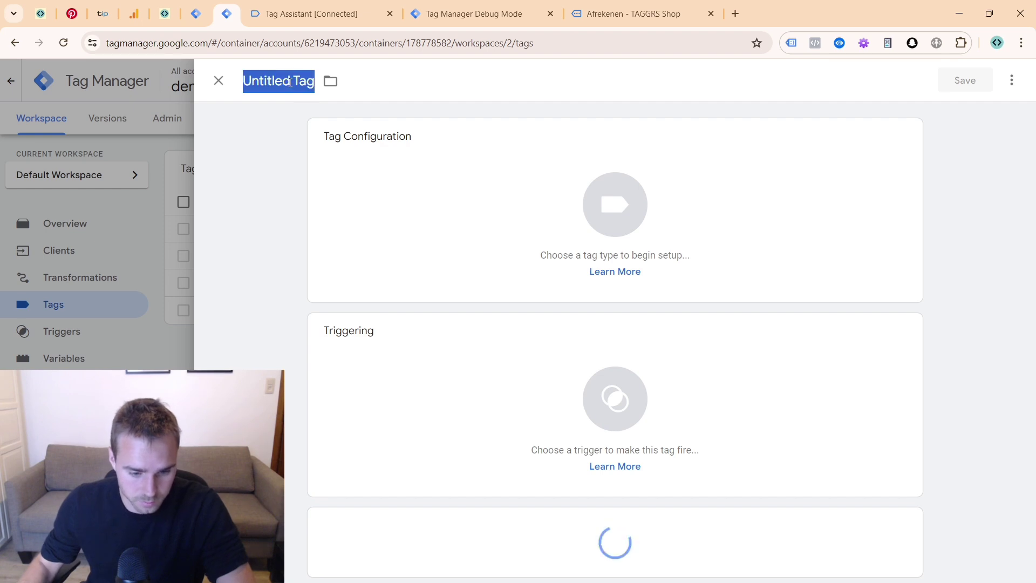
text(FB |)
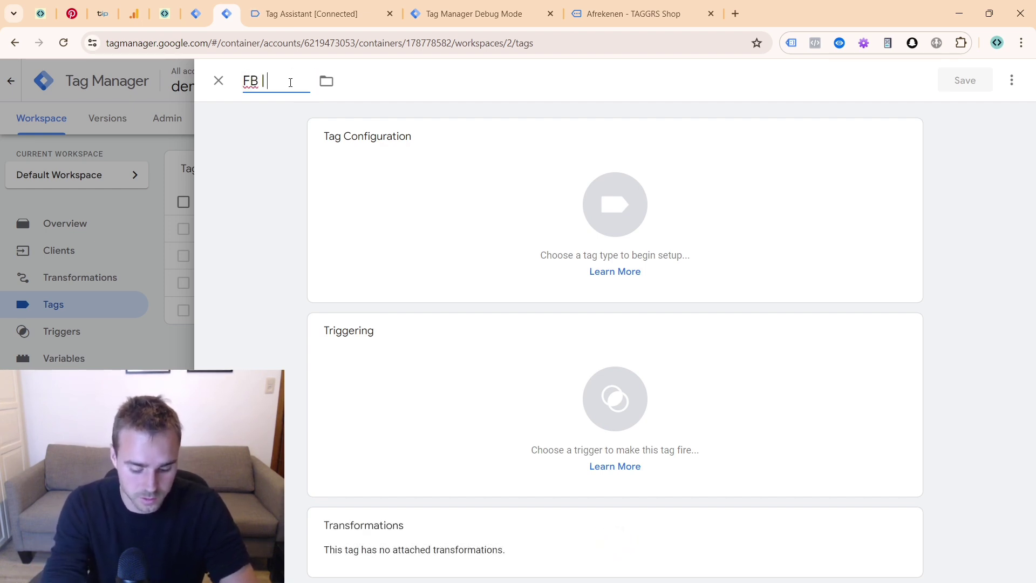
text( All Eve)
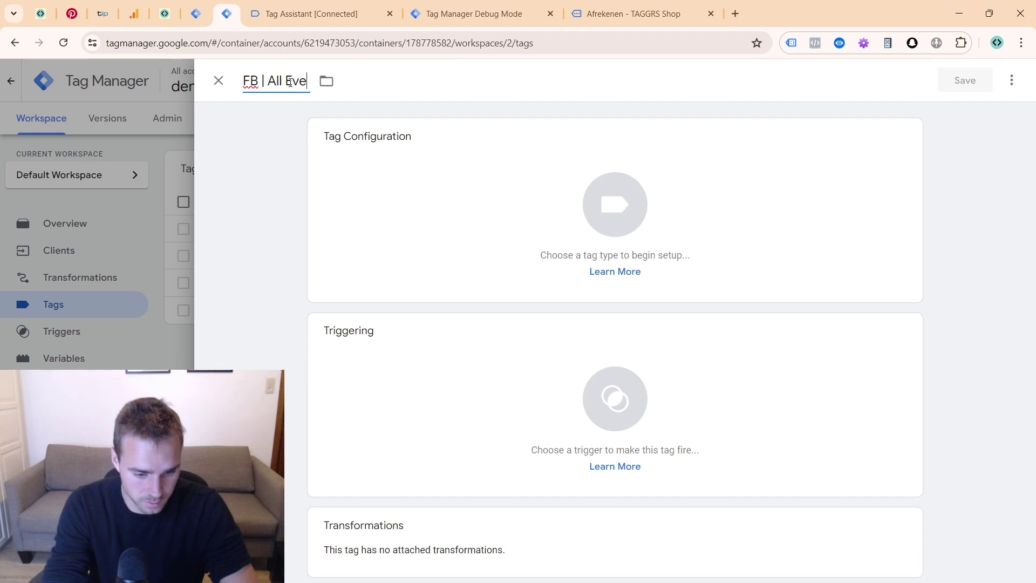
text(nts)
- Find the Facebook Conversion API template by stape-io in the Community Template Gallery and add it as the tag's type
click(358, 169)
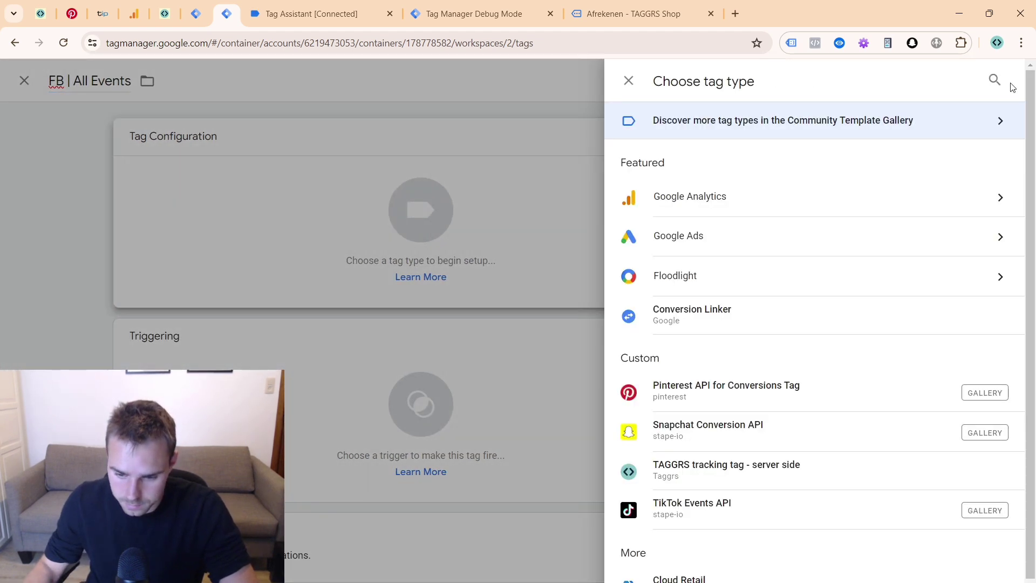
click(995, 81)
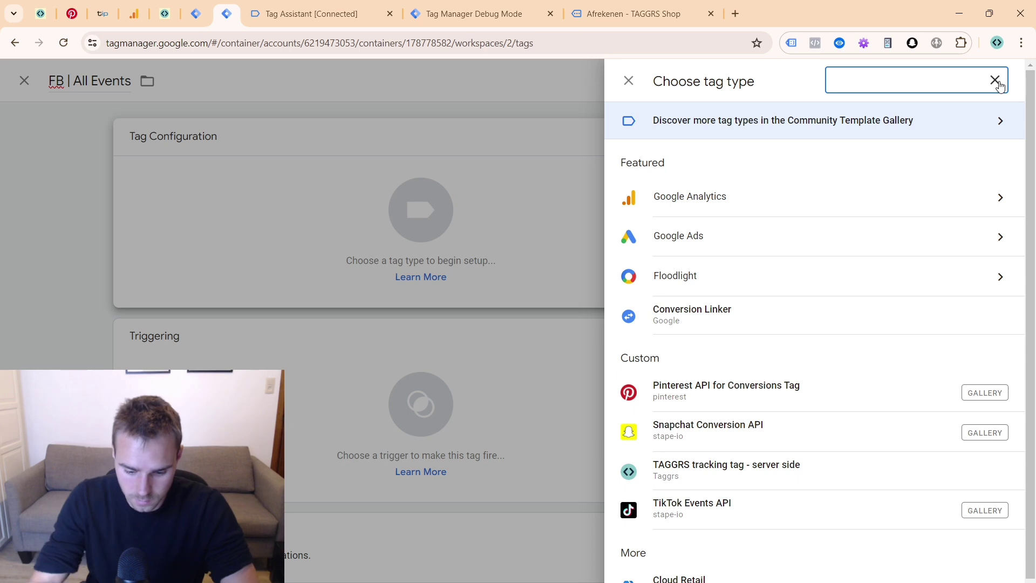
text(fac)
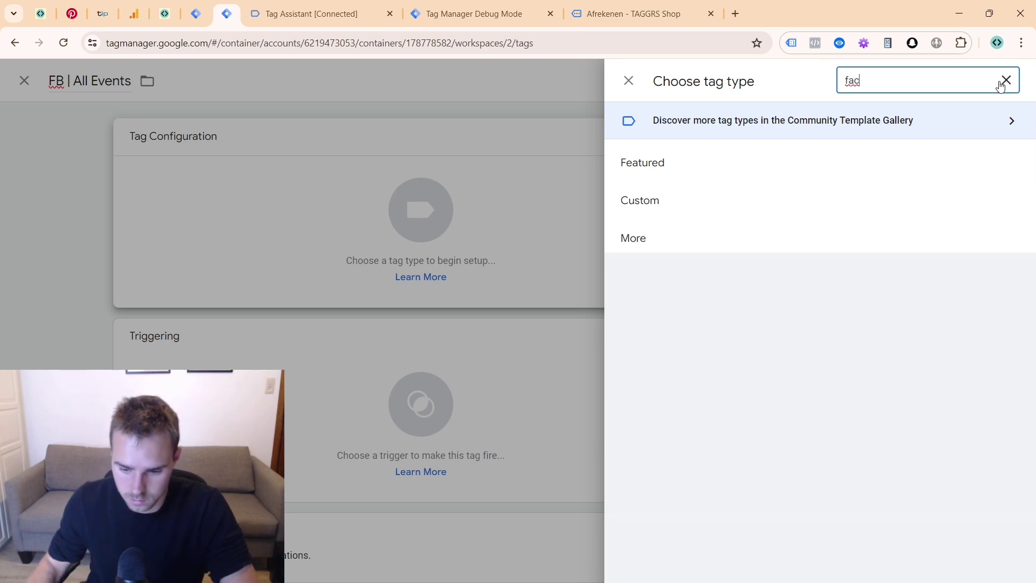
click(959, 115)
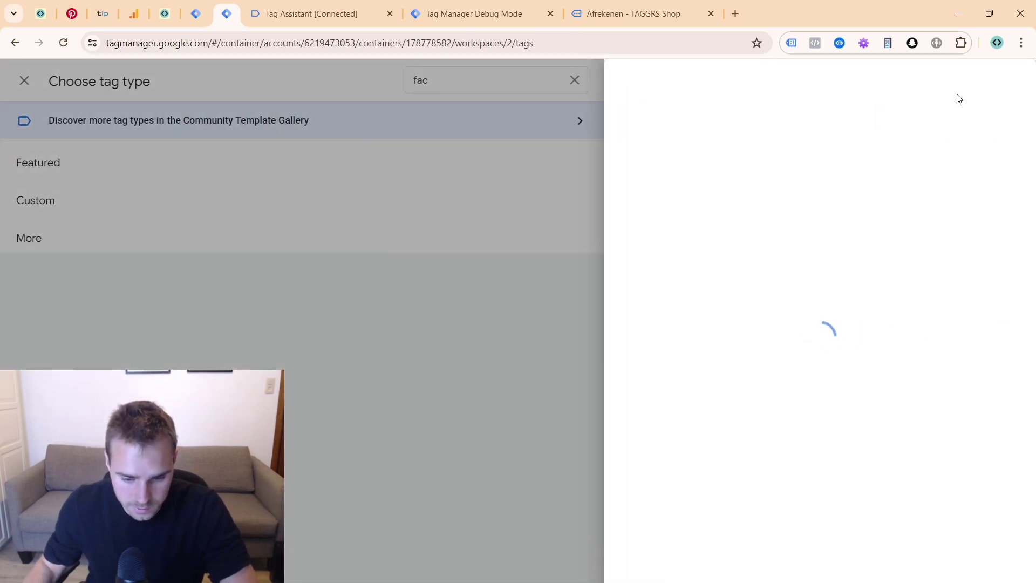
click(997, 80)
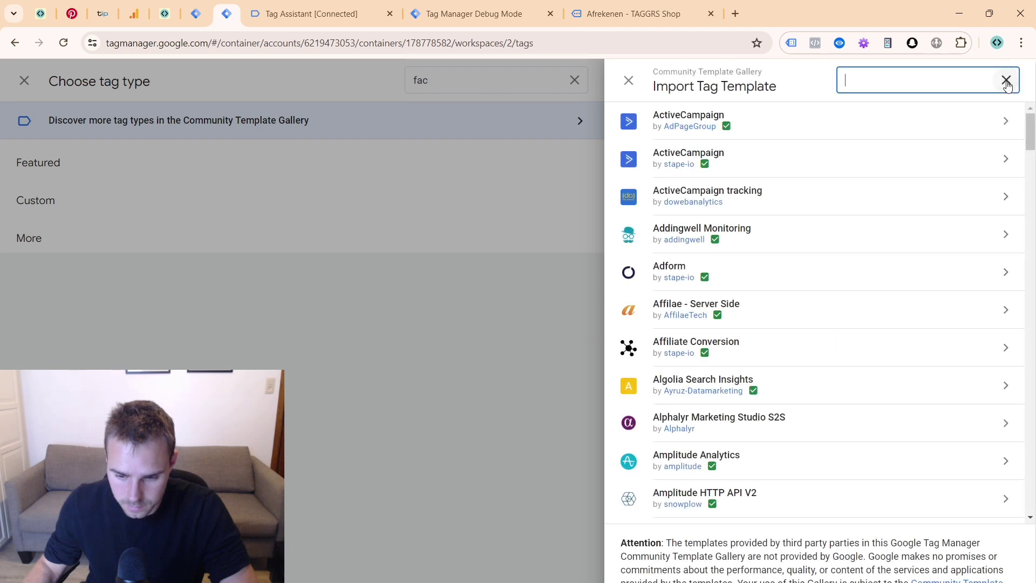
text(faceb)
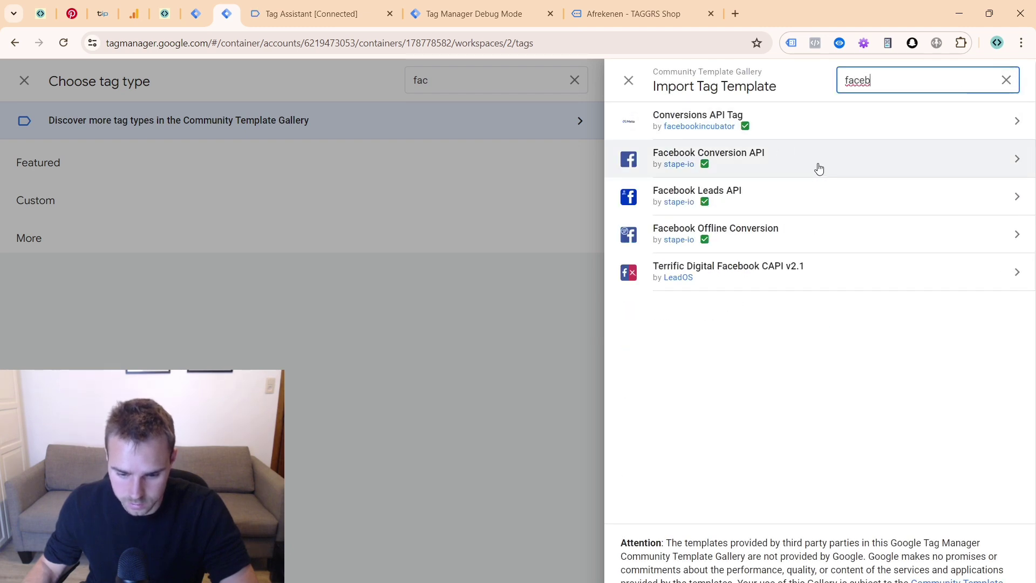
click(862, 161)
click(899, 86)
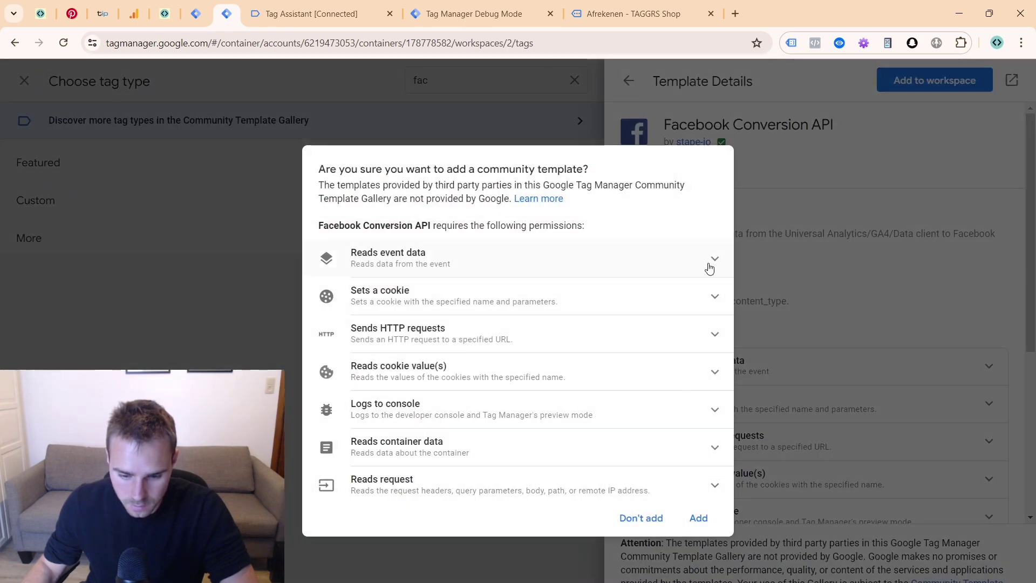
click(698, 519)
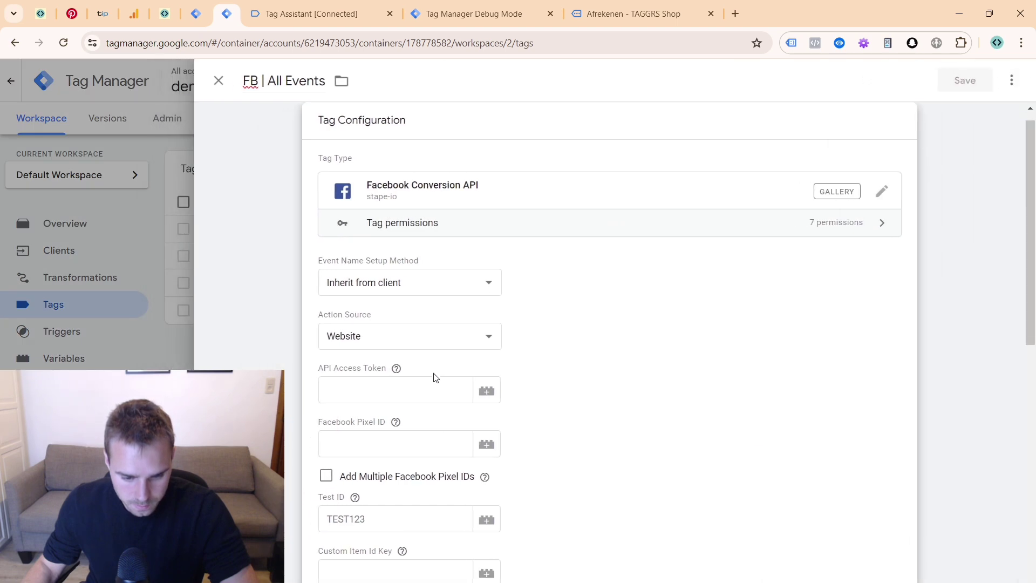
- Go to the tag's API Access Token field, then switch to Meta Events Manager and bring up the TAGGRS YT dataset
scroll(464, 340, down, 3)
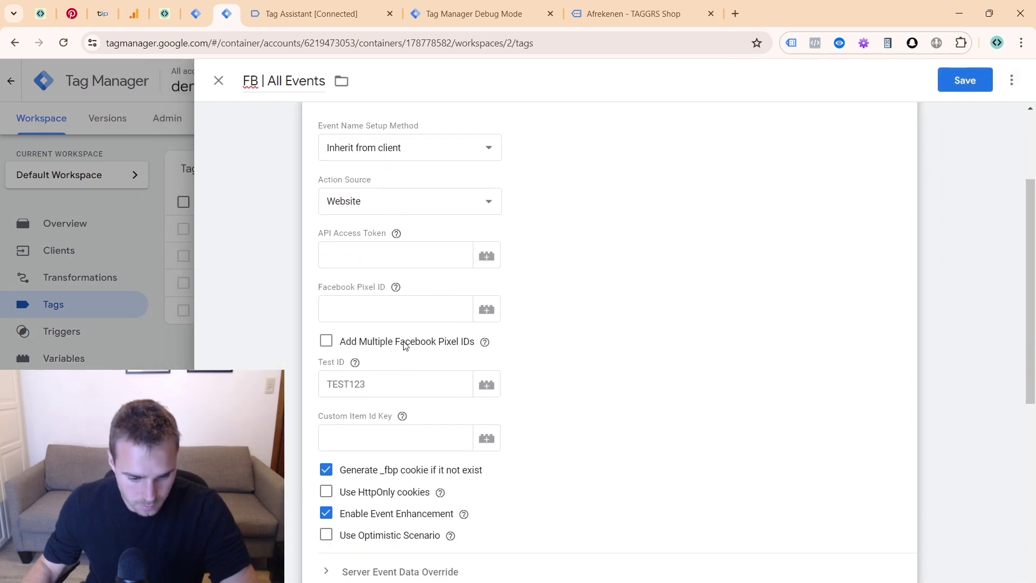
click(329, 255)
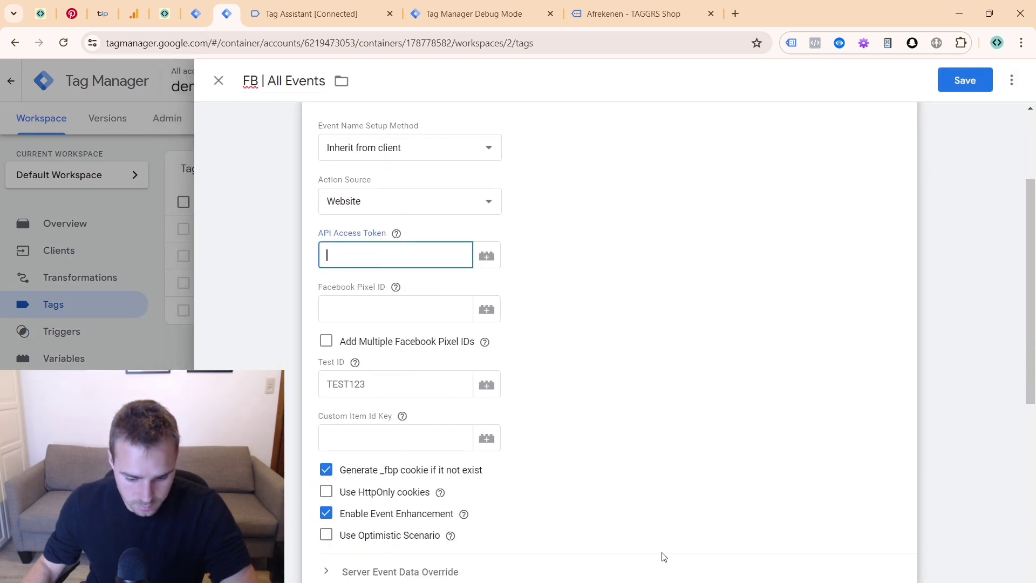
key(alt+Tab)
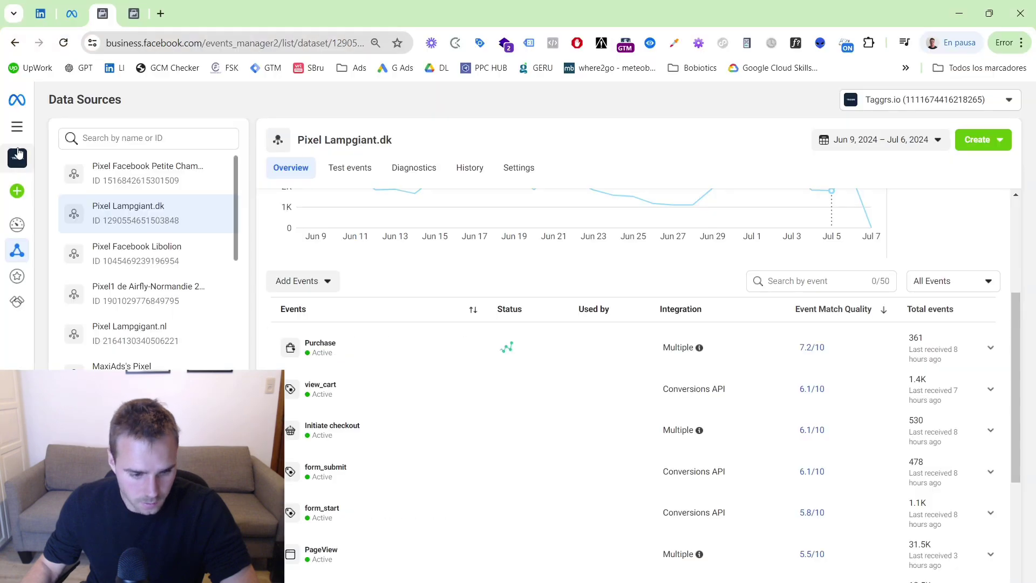
click(130, 21)
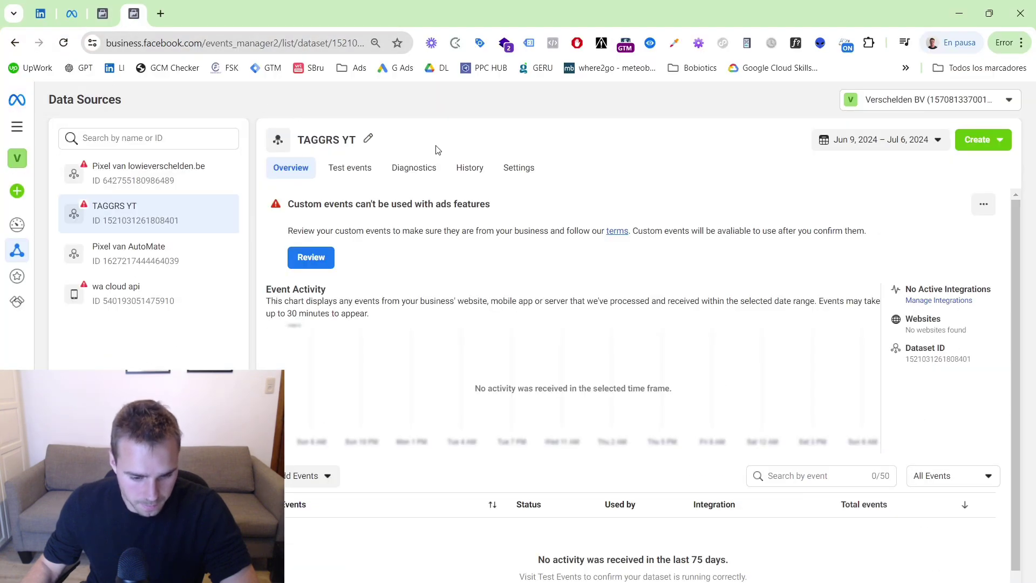
- In the TAGGRS YT dataset's settings, generate a Conversions API access token for direct integration and copy it
click(518, 167)
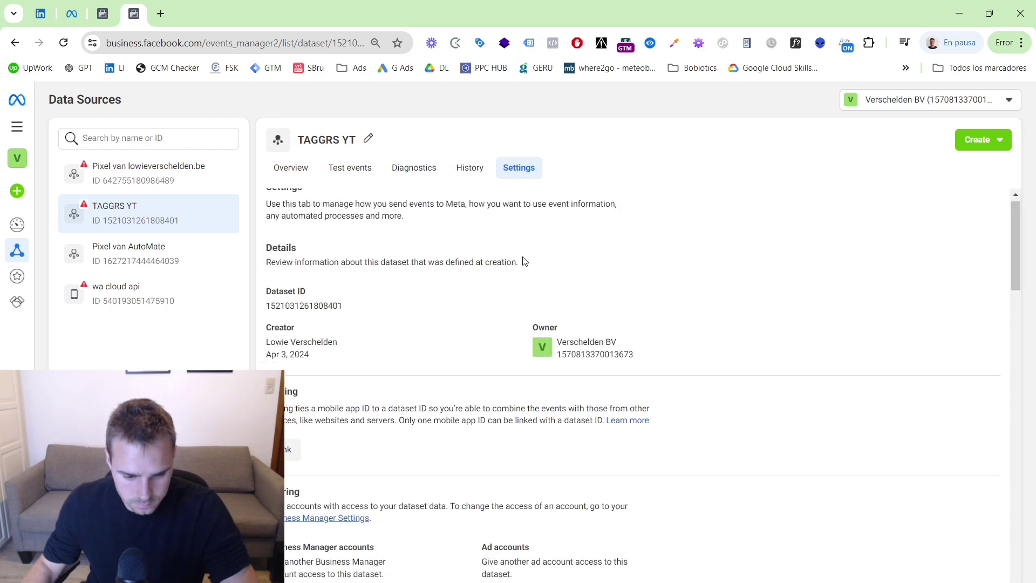
scroll(355, 360, down, 15)
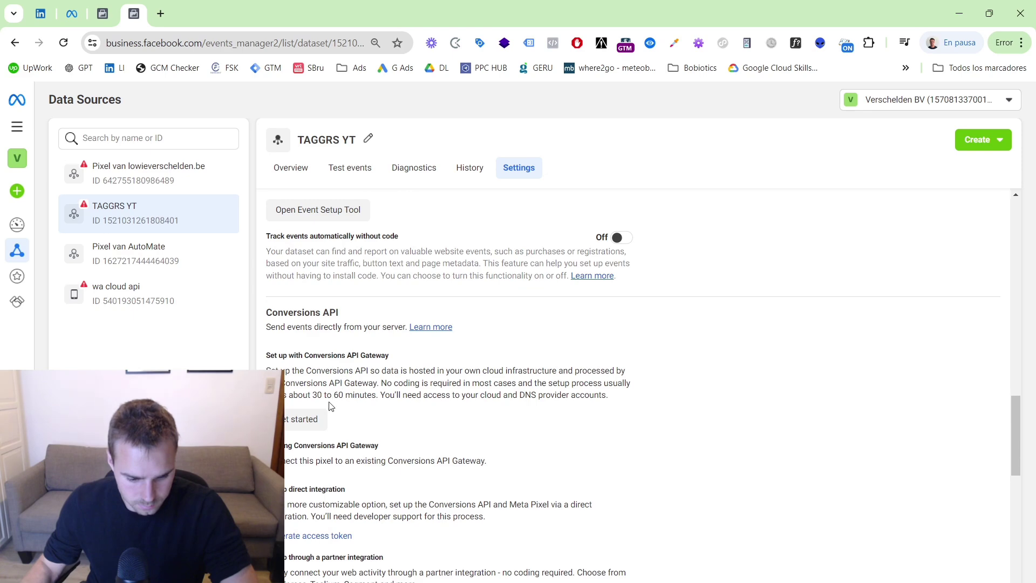
scroll(318, 421, down, 3)
click(322, 400)
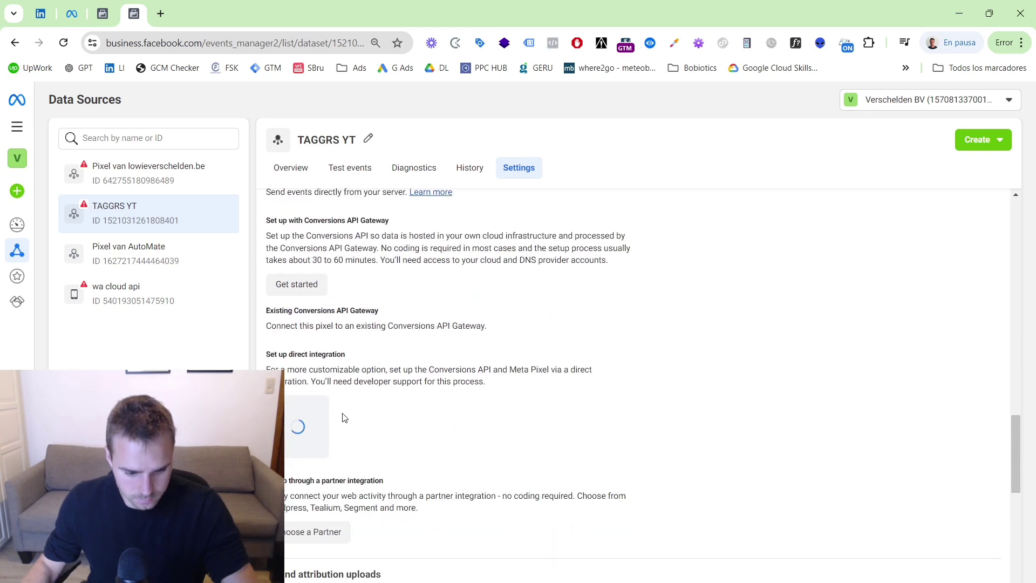
click(339, 474)
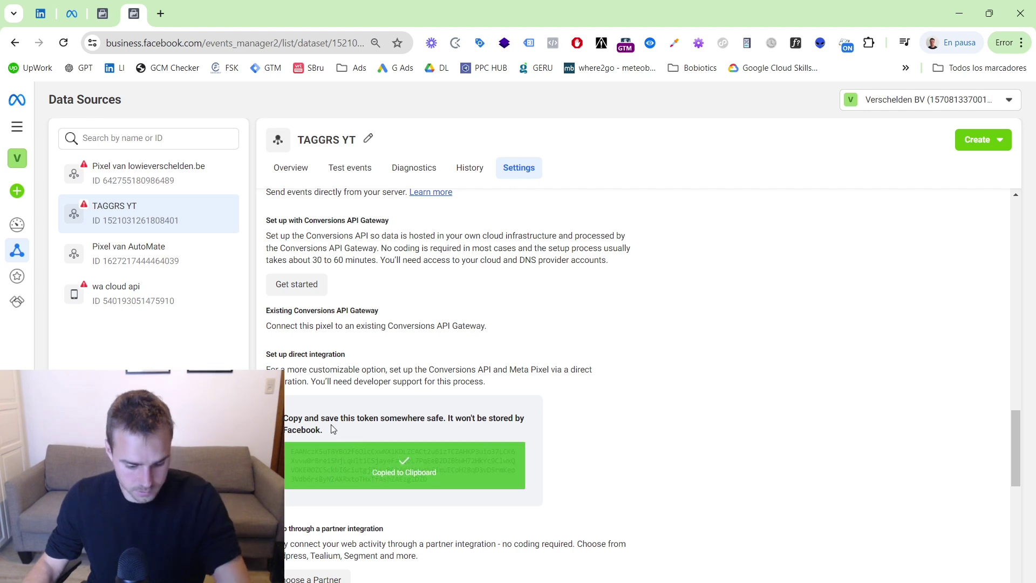
- Copy the TAGGRS YT dataset's ID and the test event code for confirming server events
double_click(127, 222)
key(super+c)
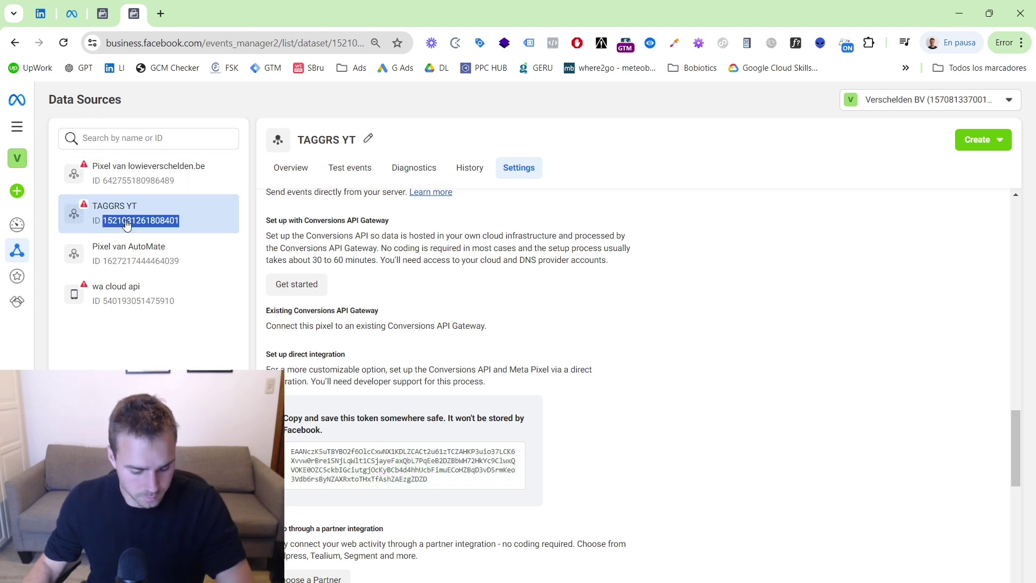
click(349, 168)
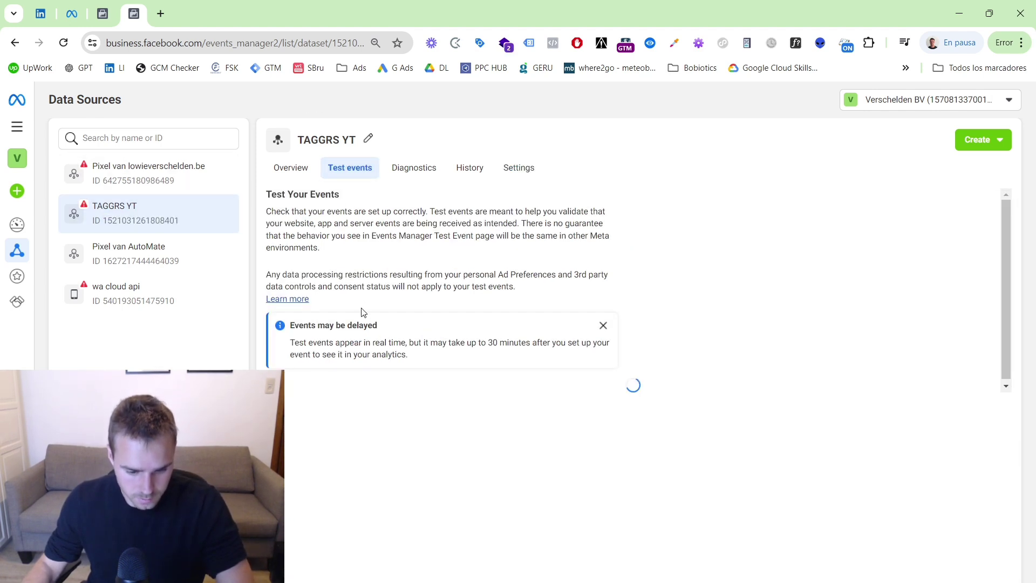
click(537, 408)
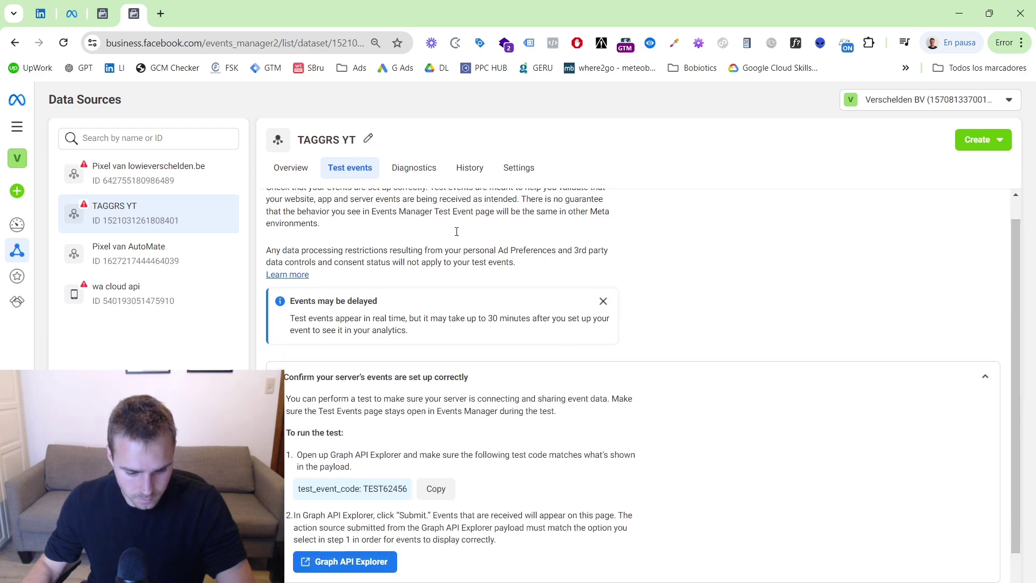
scroll(431, 402, down, 1)
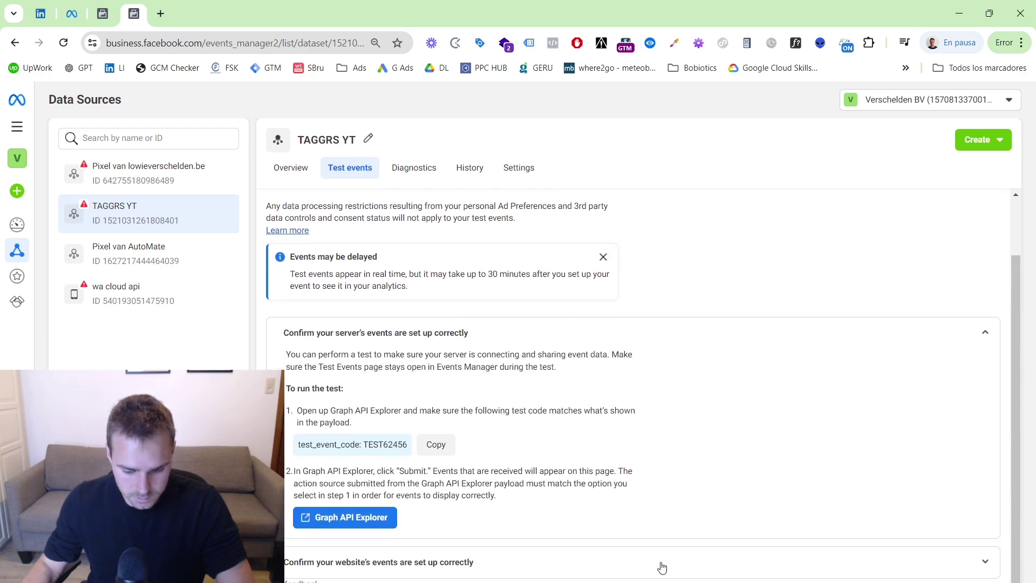
- Switch to Tag Manager and paste the copied token as the API Access Token of the FB | All Events tag
key(alt+Tab)
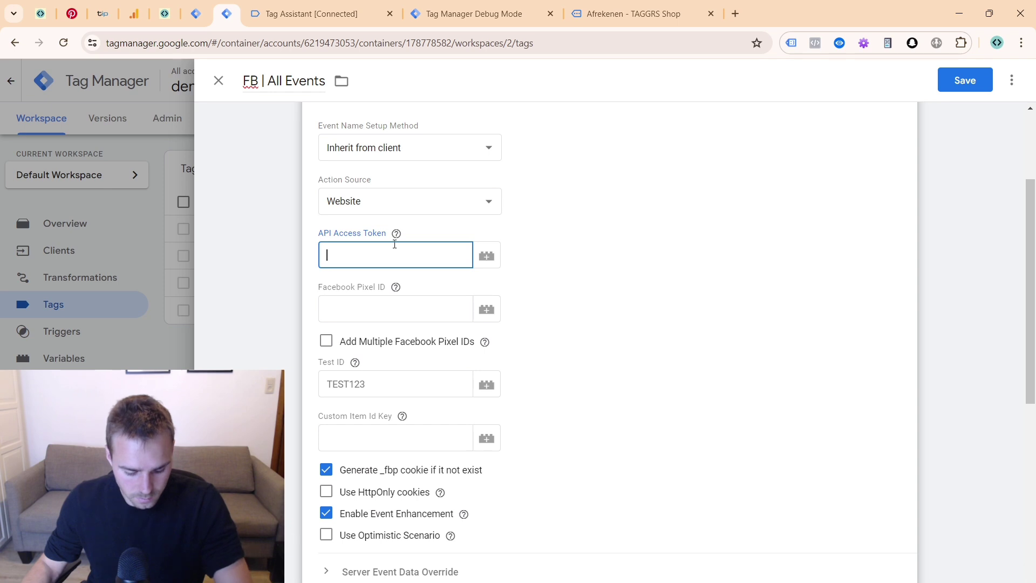
key(super+v)
click(391, 508)
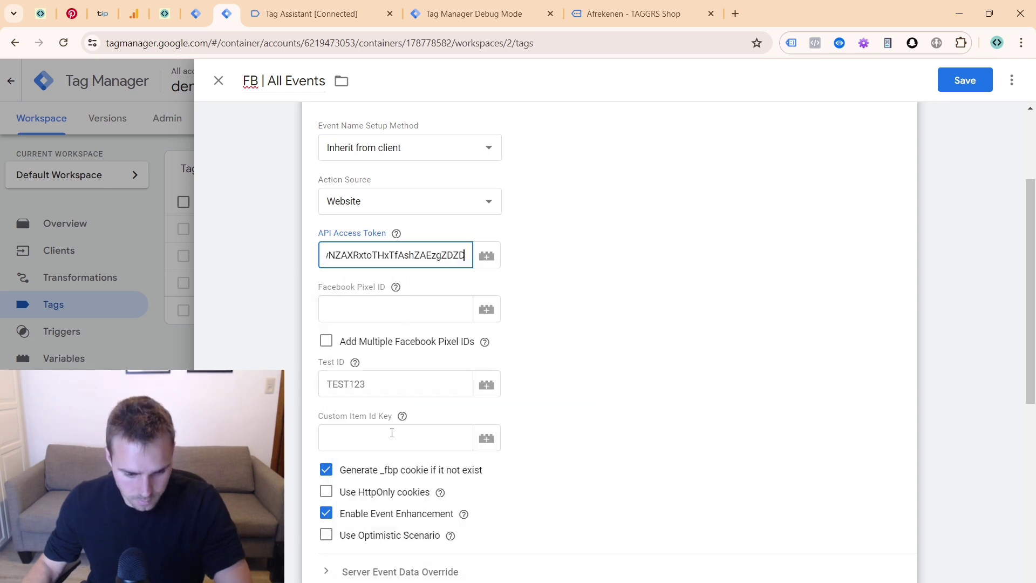
- Fill in the tag's Facebook Pixel ID with the copied dataset ID and set its Test ID to TEST62456
click(389, 311)
key(super+v)
click(381, 478)
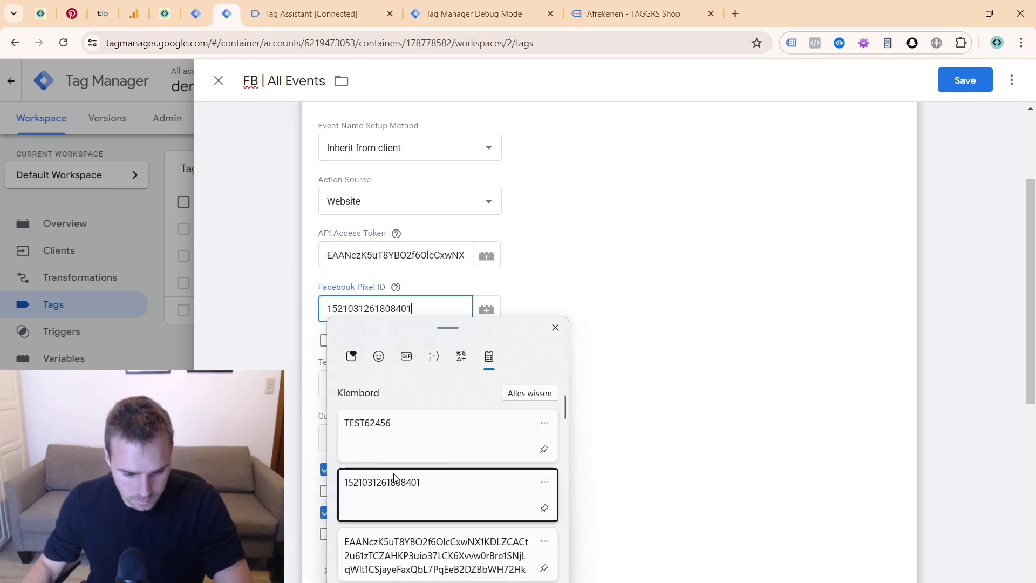
click(358, 378)
key(super+v)
click(405, 220)
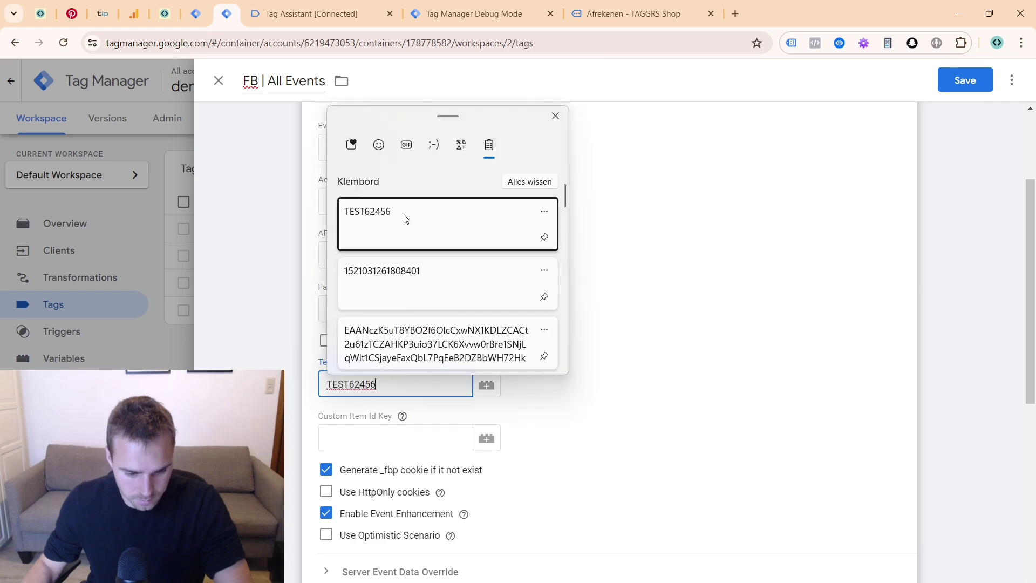
- Inspect the existing Client = GA4 trigger's condition and assign that trigger to the FB | All Events tag
scroll(451, 300, down, 8)
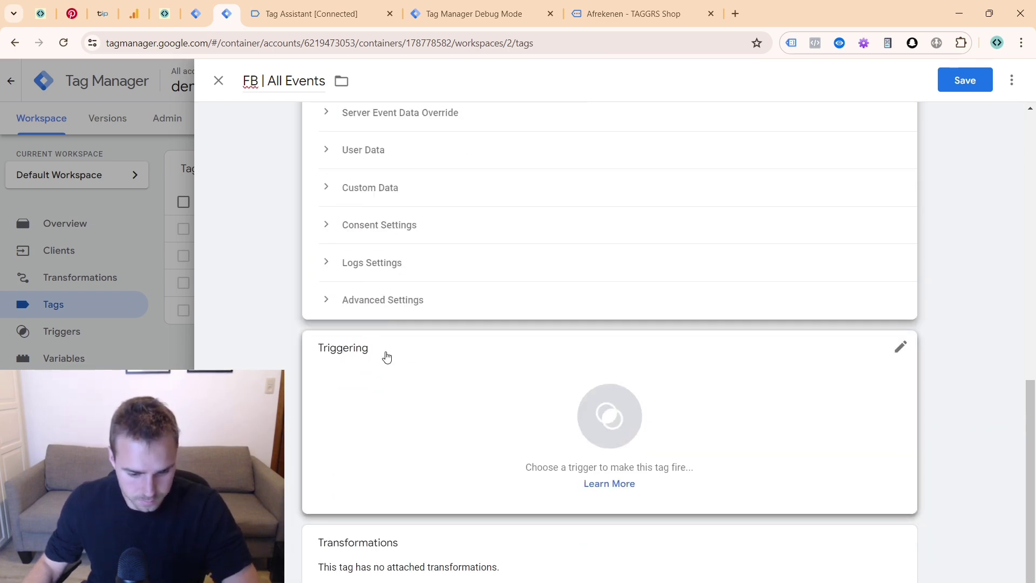
scroll(401, 295, up, 4)
scroll(401, 295, down, 4)
click(403, 377)
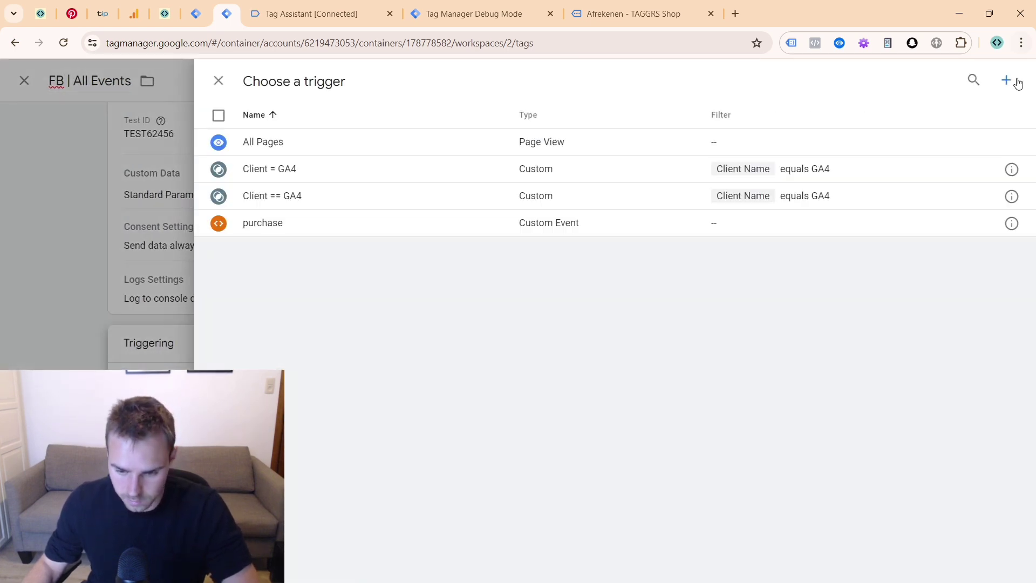
click(1009, 80)
click(234, 81)
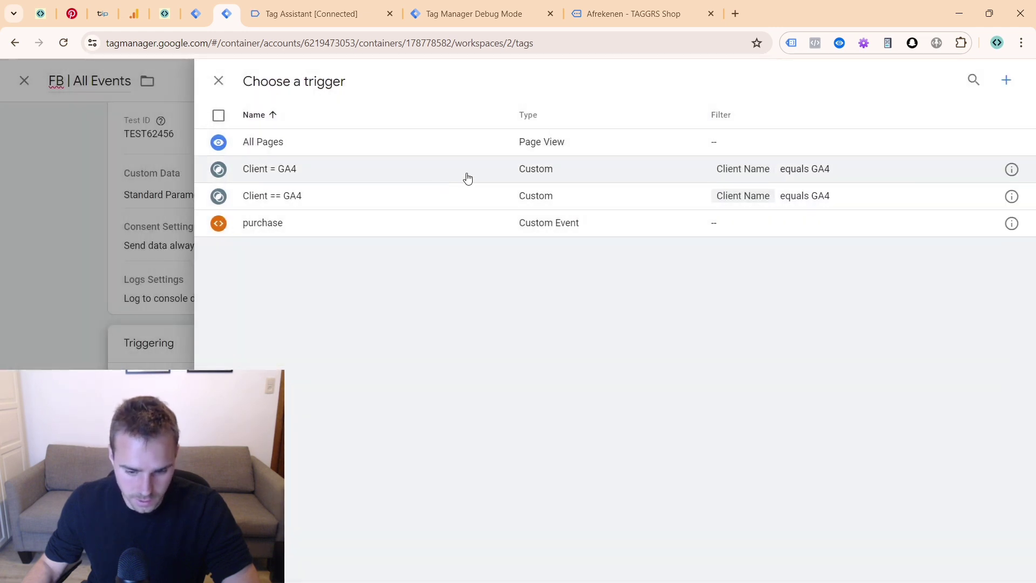
click(1008, 169)
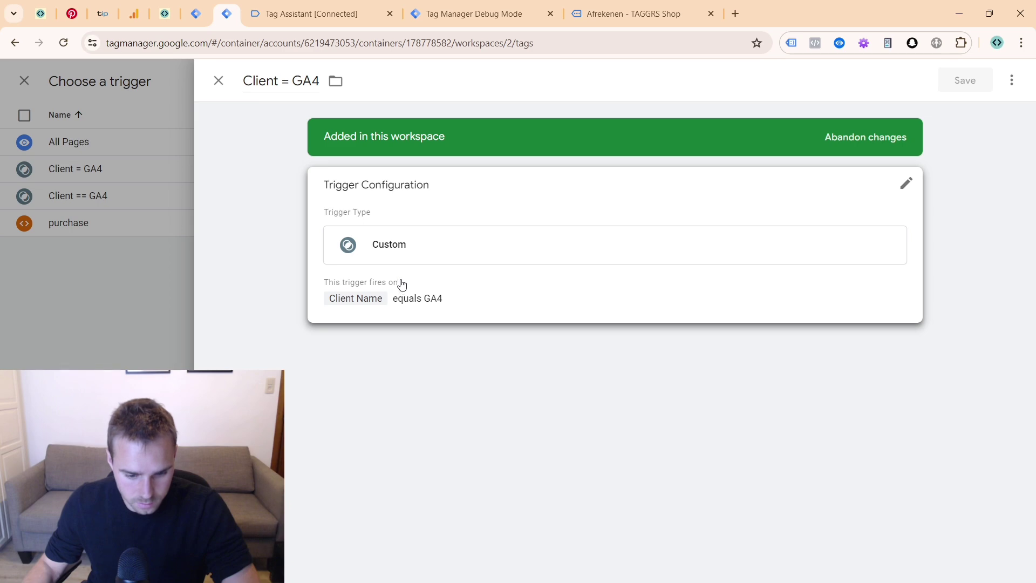
click(218, 81)
click(375, 178)
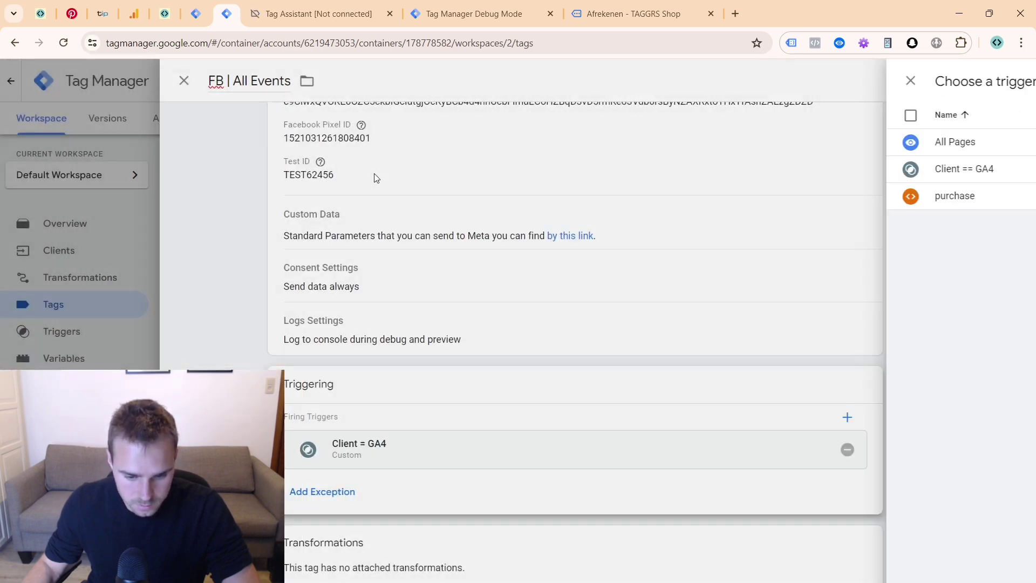
- Examine which properties the tag's Server Event Data Override can set, leaving no override property in place
scroll(449, 271, up, 4)
click(436, 365)
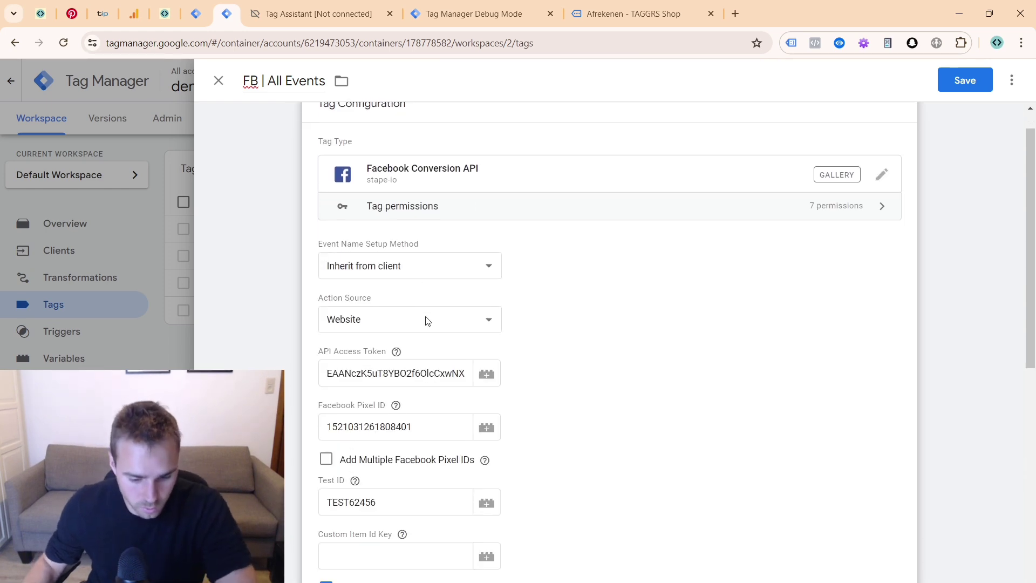
scroll(410, 303, down, 6)
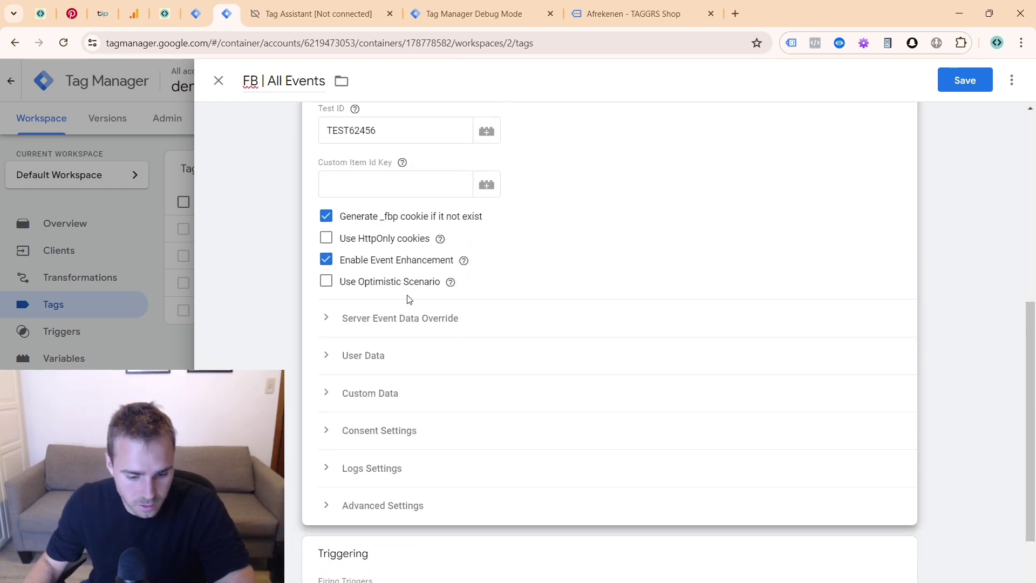
click(364, 321)
click(399, 365)
click(400, 372)
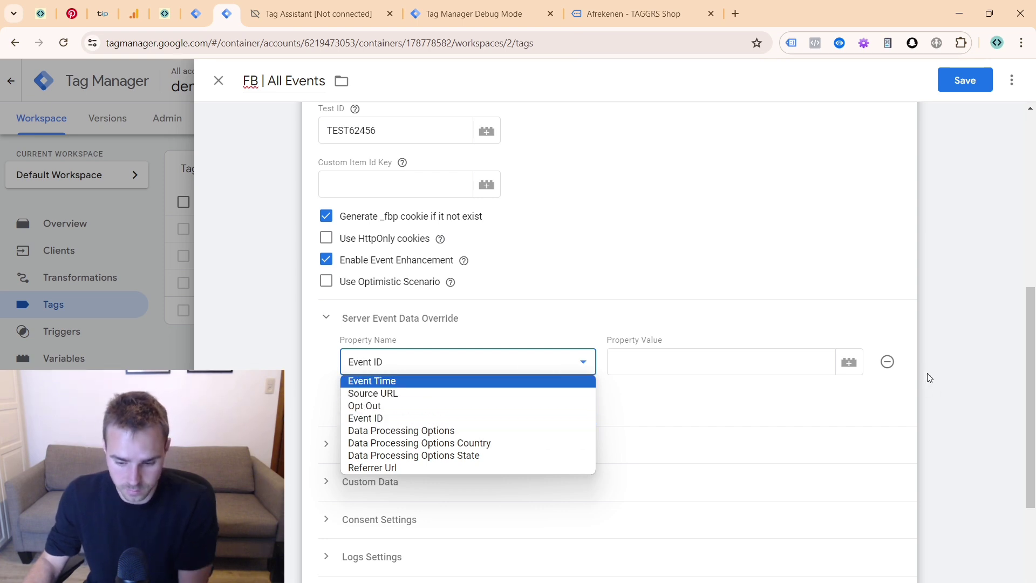
click(887, 362)
- Examine which properties can be overridden in the tag's User Data section
click(350, 412)
scroll(372, 378, down, 2)
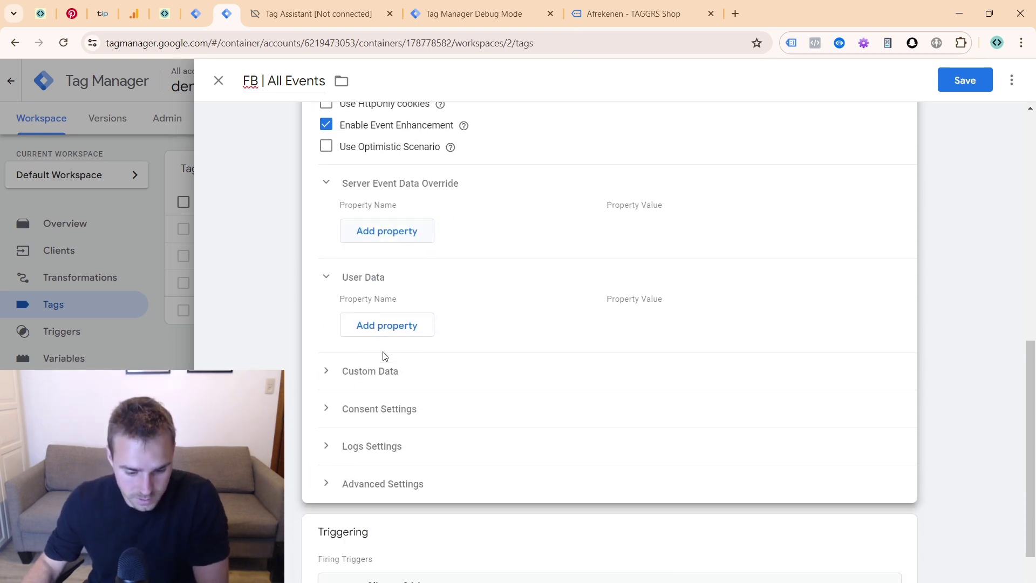
click(390, 324)
click(395, 320)
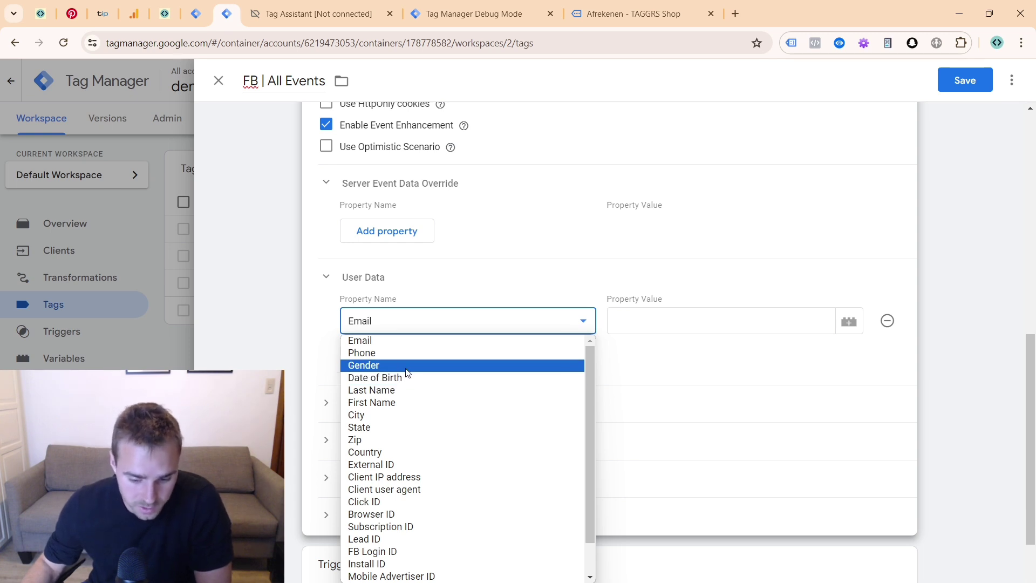
click(743, 388)
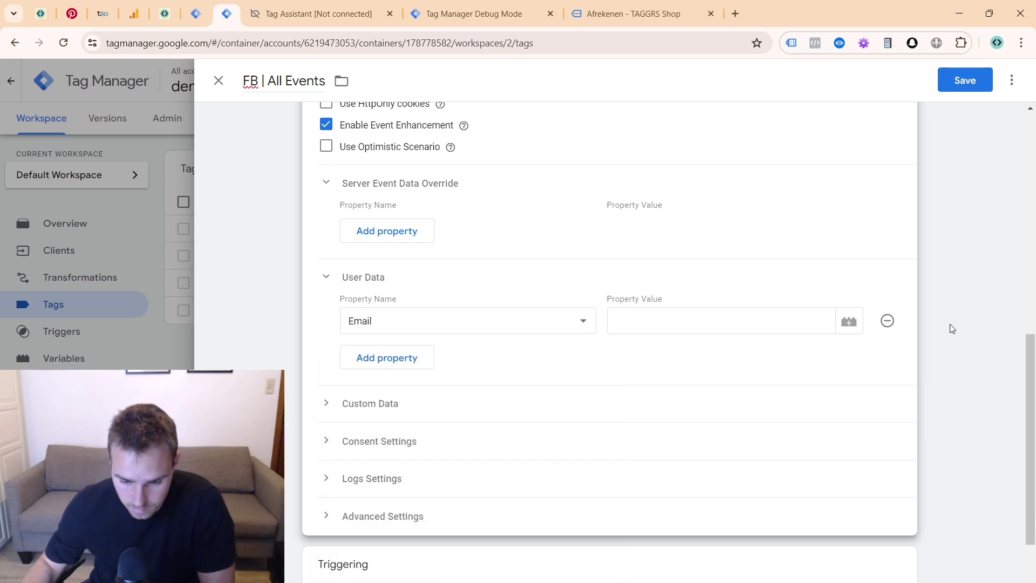
- Examine the tag's Custom Data, Consent and Logs settings, and remove the blank Custom Data and Email properties
click(374, 399)
scroll(374, 404, down, 2)
click(384, 406)
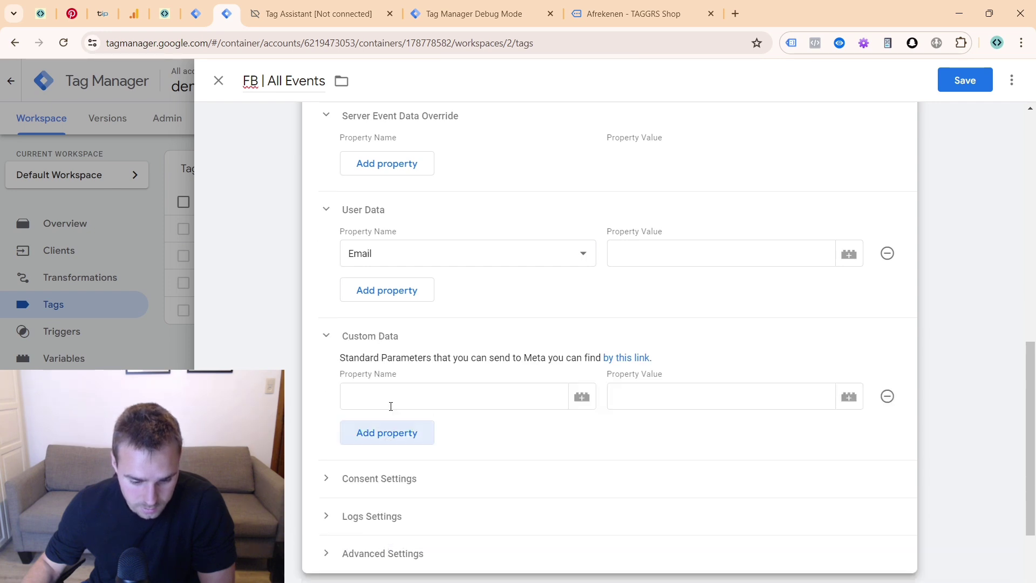
click(412, 399)
click(429, 499)
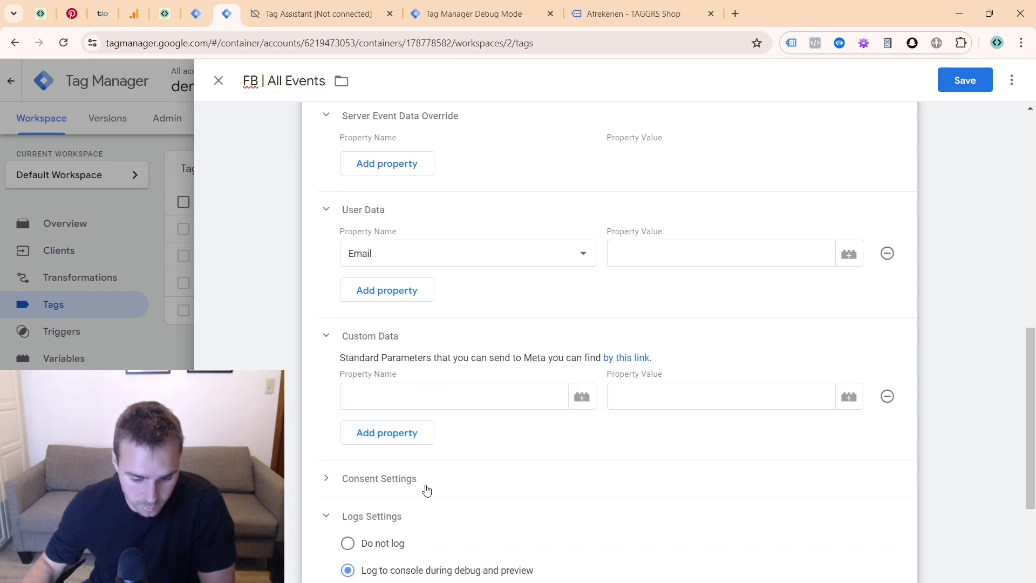
click(427, 488)
click(888, 397)
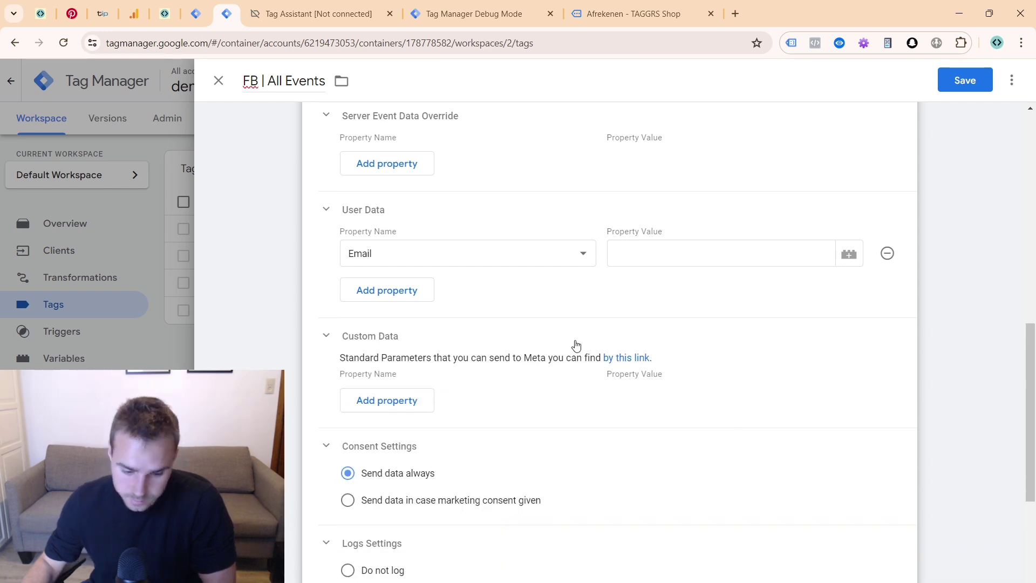
click(885, 253)
scroll(232, 293, up, 3)
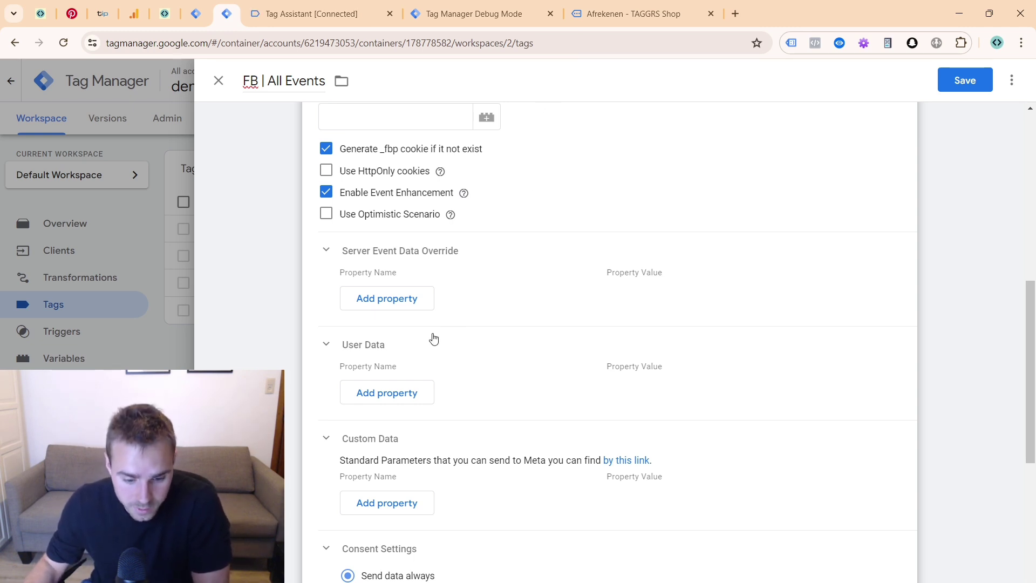
- Review the tag's configuration, save the FB | All Events tag and close it
scroll(436, 336, up, 4)
scroll(437, 330, down, 8)
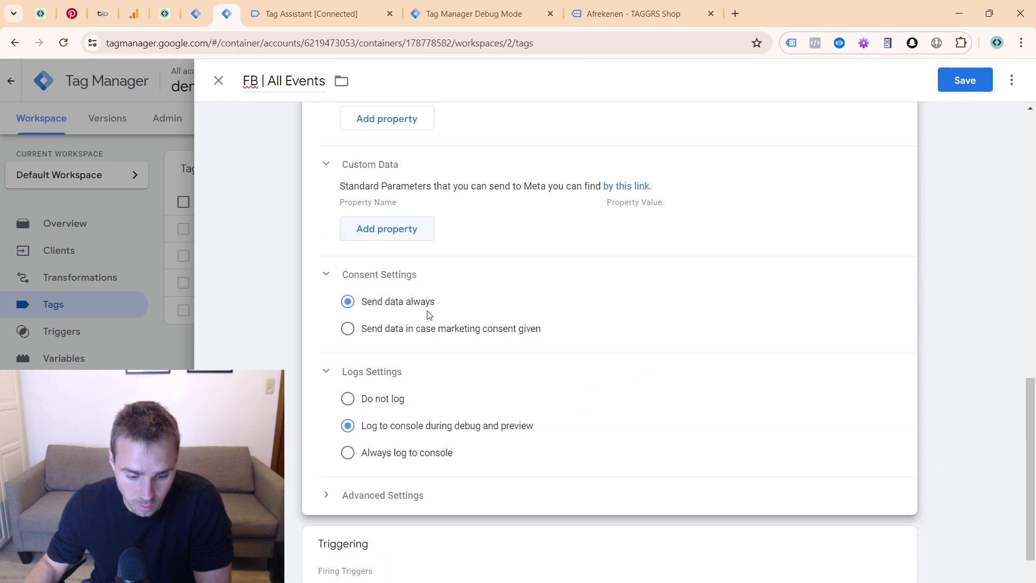
scroll(432, 318, down, 2)
scroll(629, 326, up, 10)
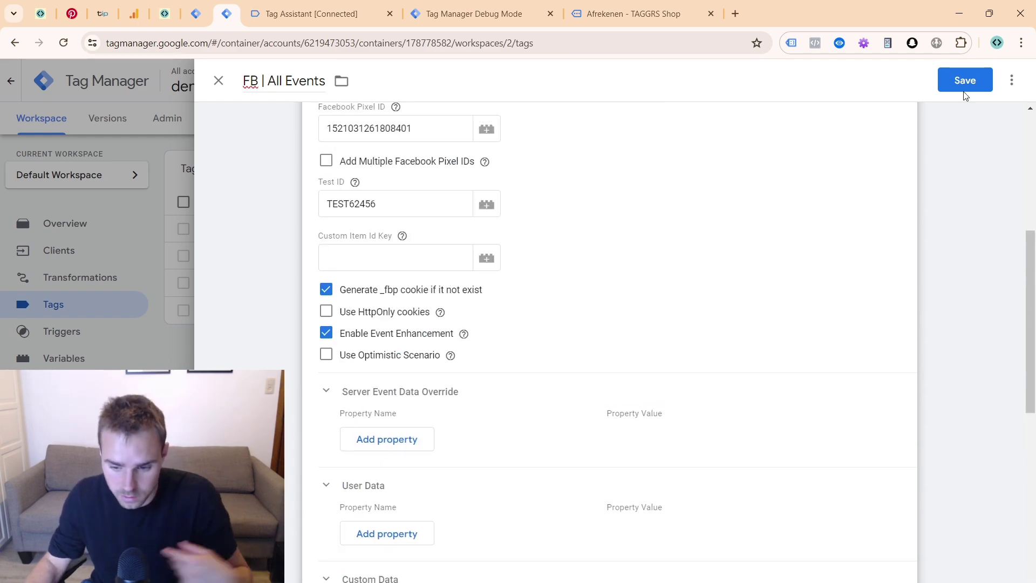
click(965, 91)
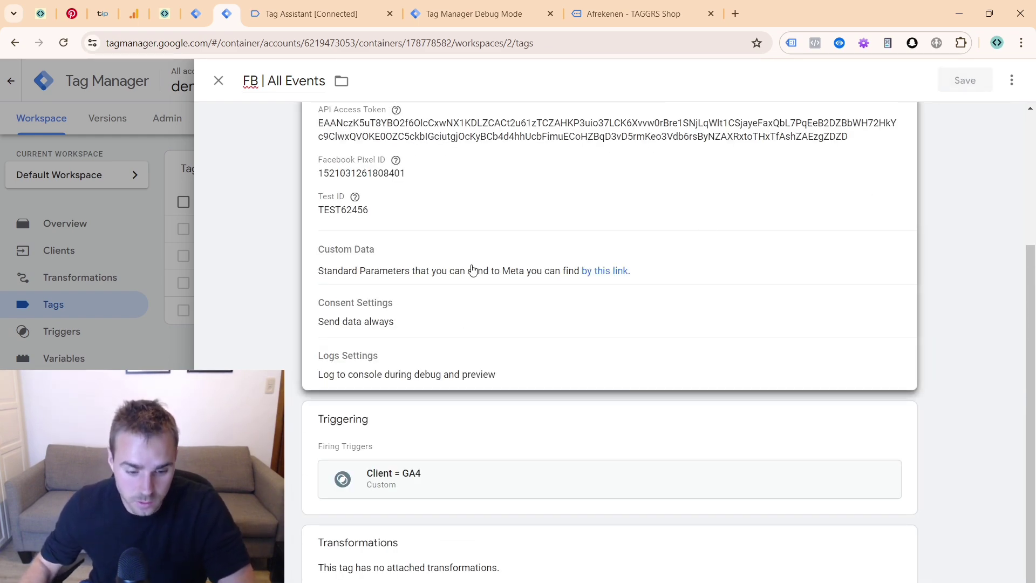
click(219, 80)
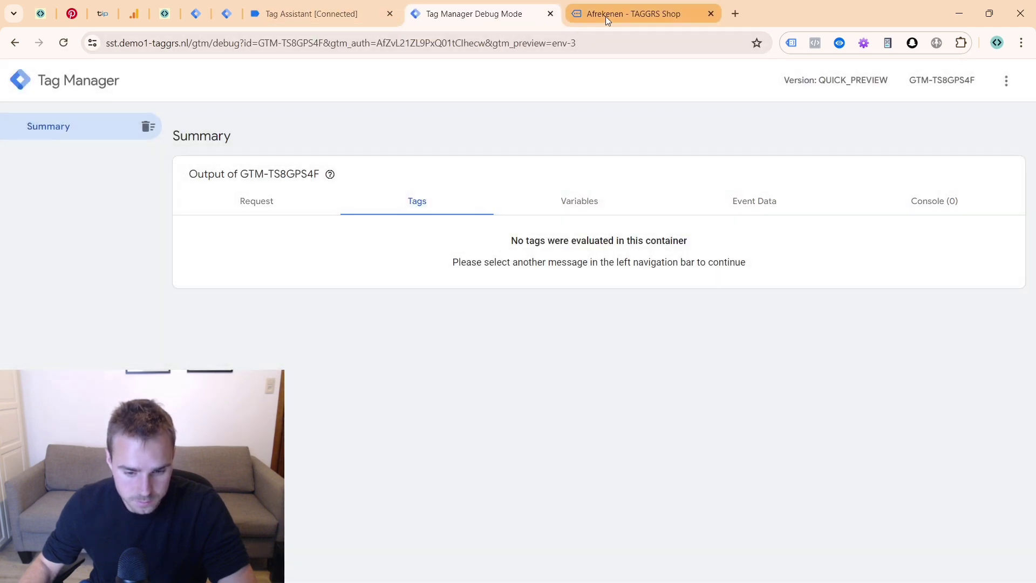
- Switch to the TAGGRS Shop's order confirmation page and go to the shop's homepage
click(607, 18)
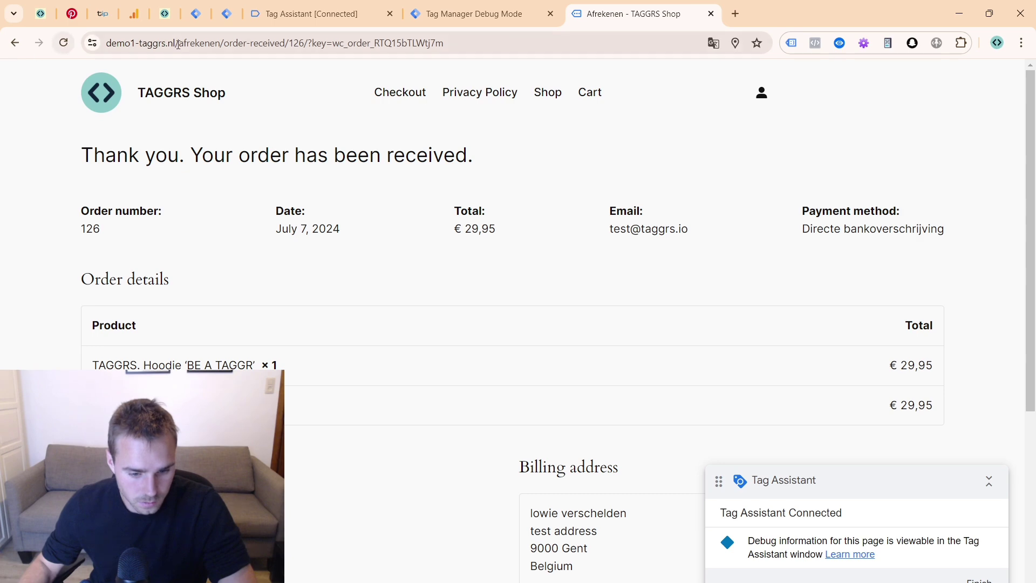
click(112, 101)
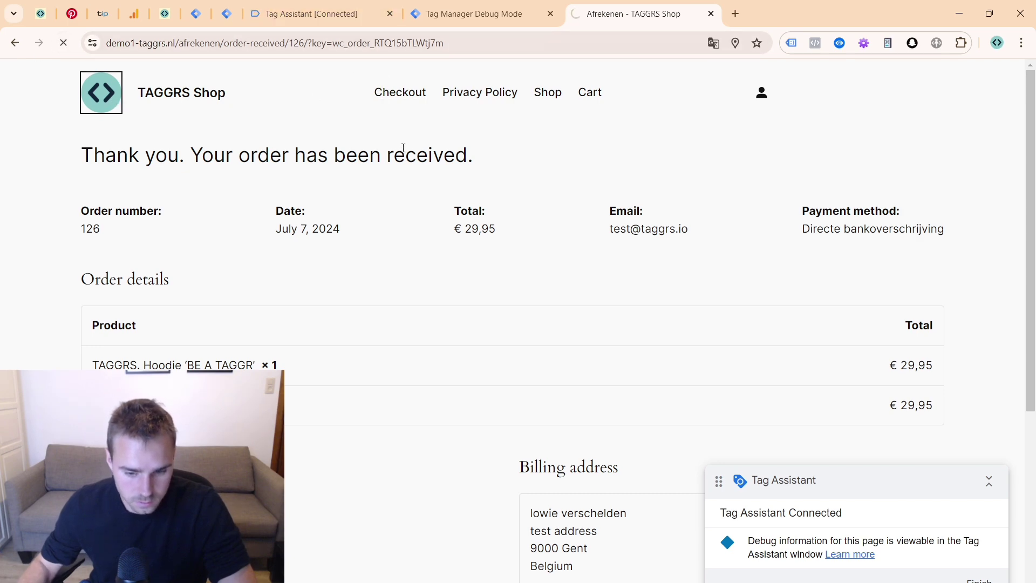
scroll(555, 244, down, 4)
scroll(545, 237, up, 2)
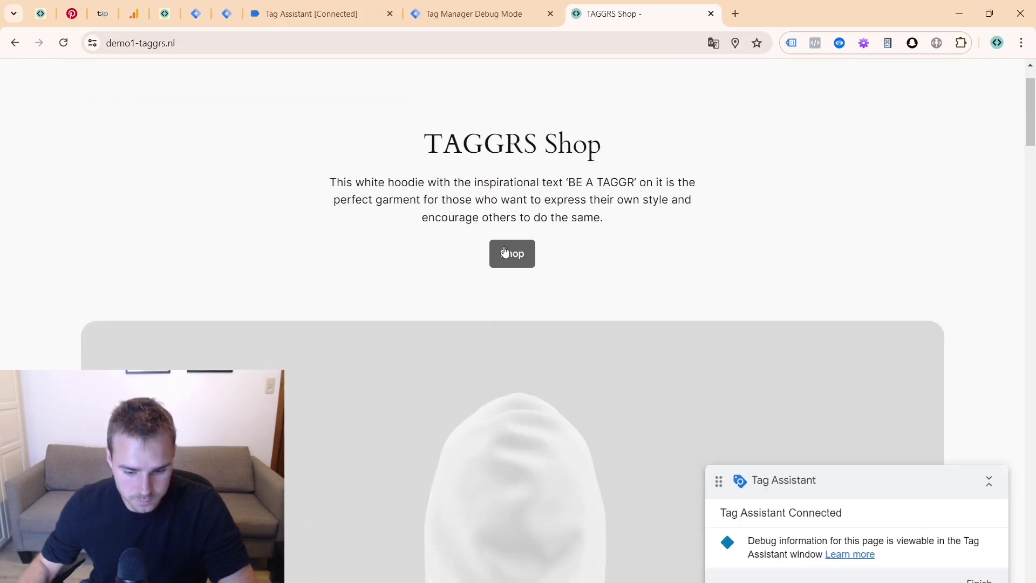
- Reload the shop's homepage with an fbclid parameter of repeated 9s added to demo1-taggrs.nl
click(218, 42)
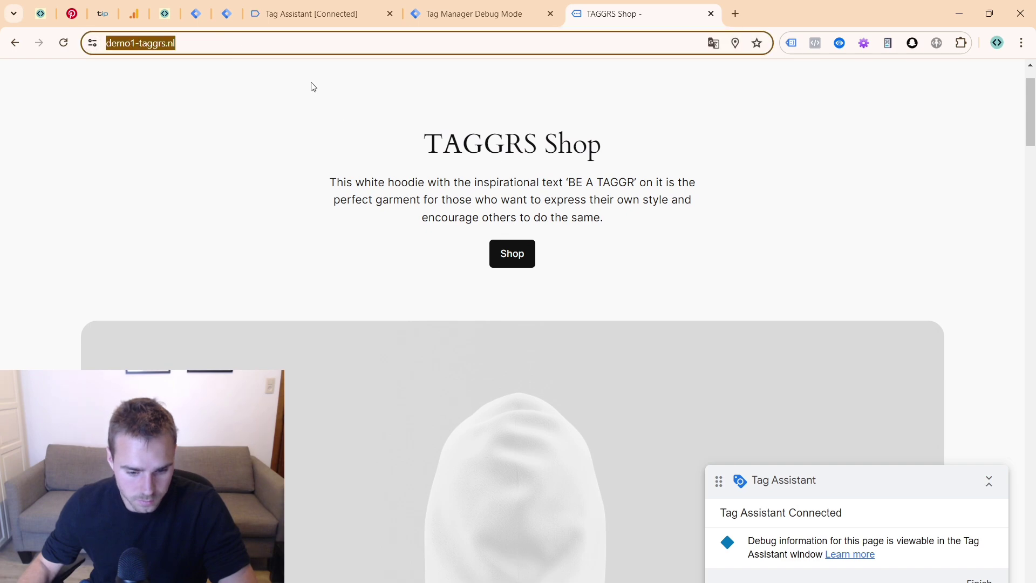
click(247, 43)
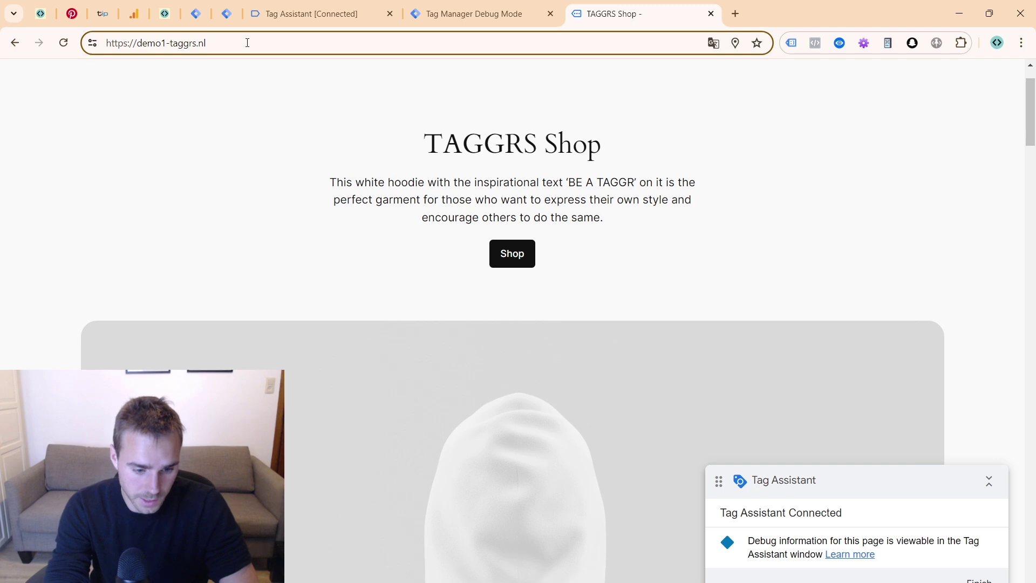
text(?)
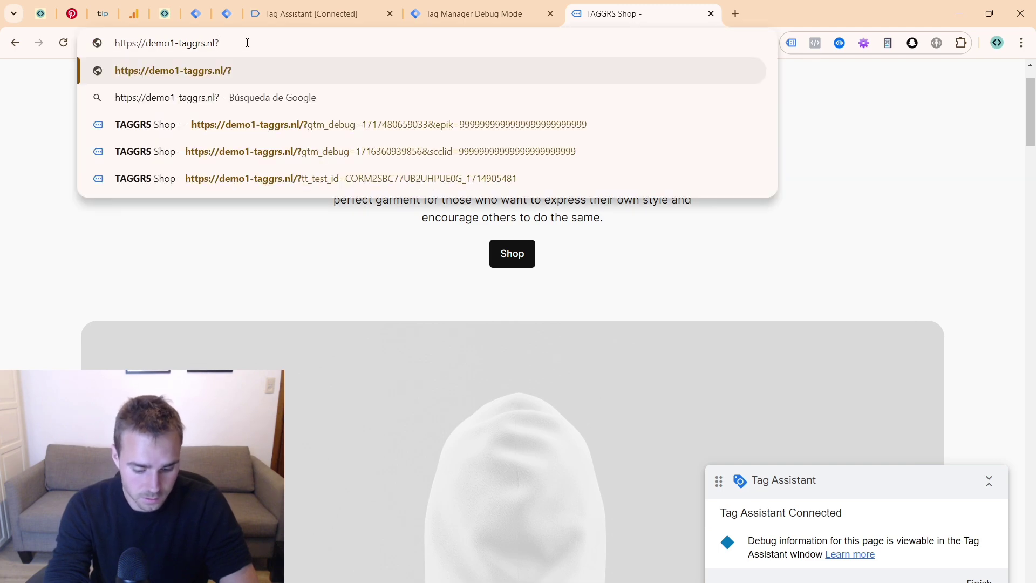
text(fbcli)
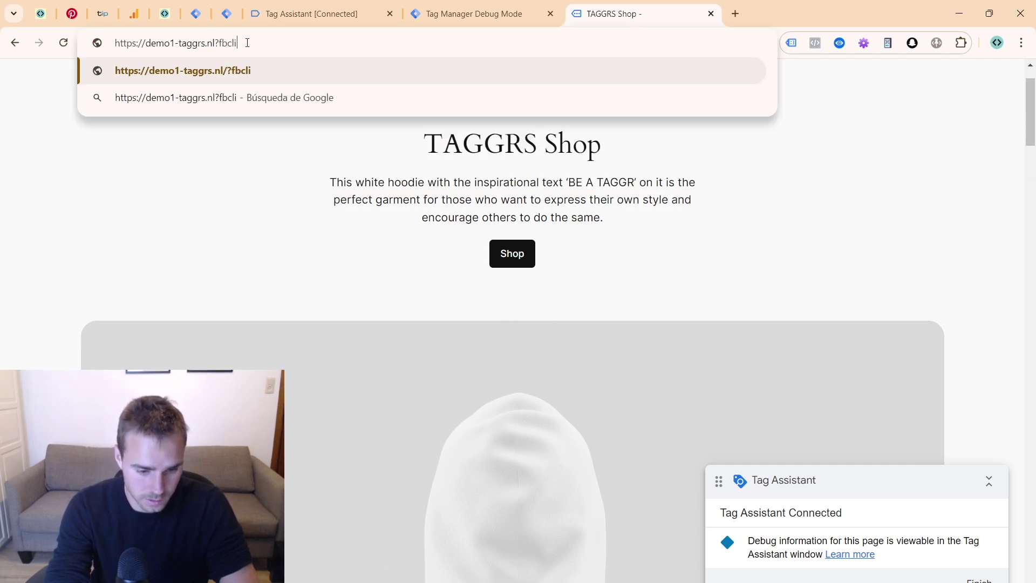
text(d=99999999999999999999)
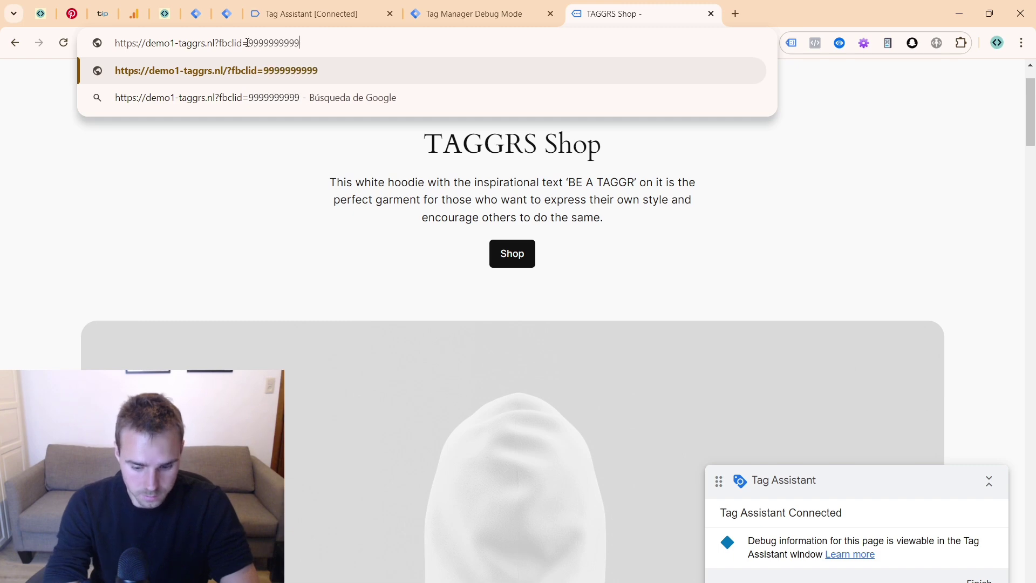
key(Return)
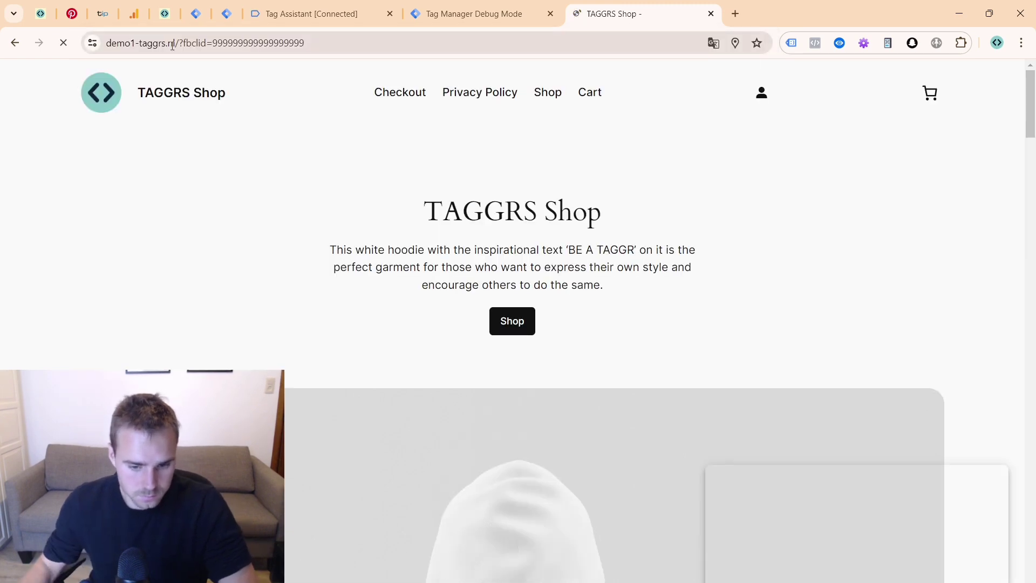
- Inspect the page's stored cookies, check the click ID part of the _fbc cookie's value, and close the developer tools
right_click(199, 175)
click(289, 472)
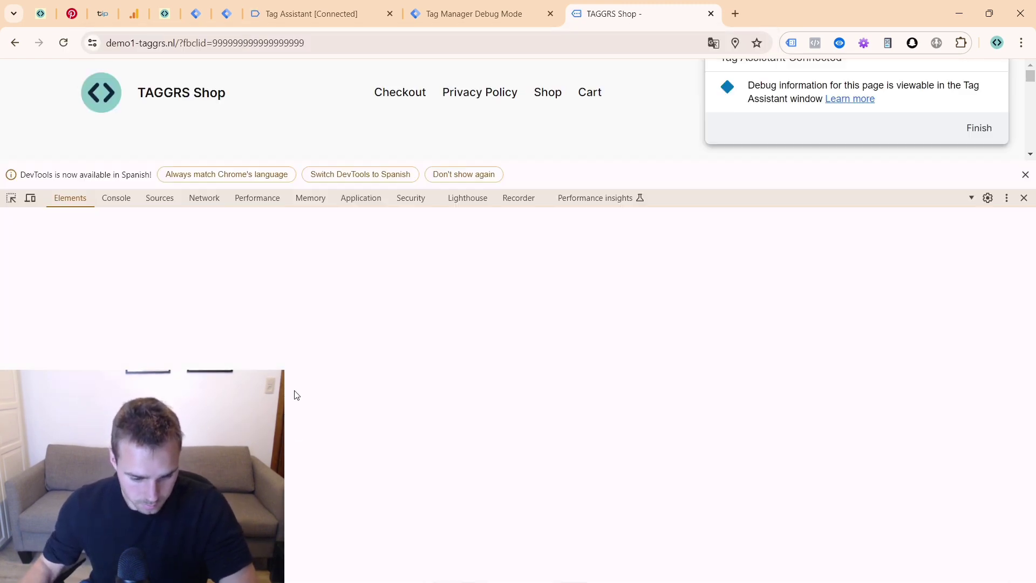
click(361, 198)
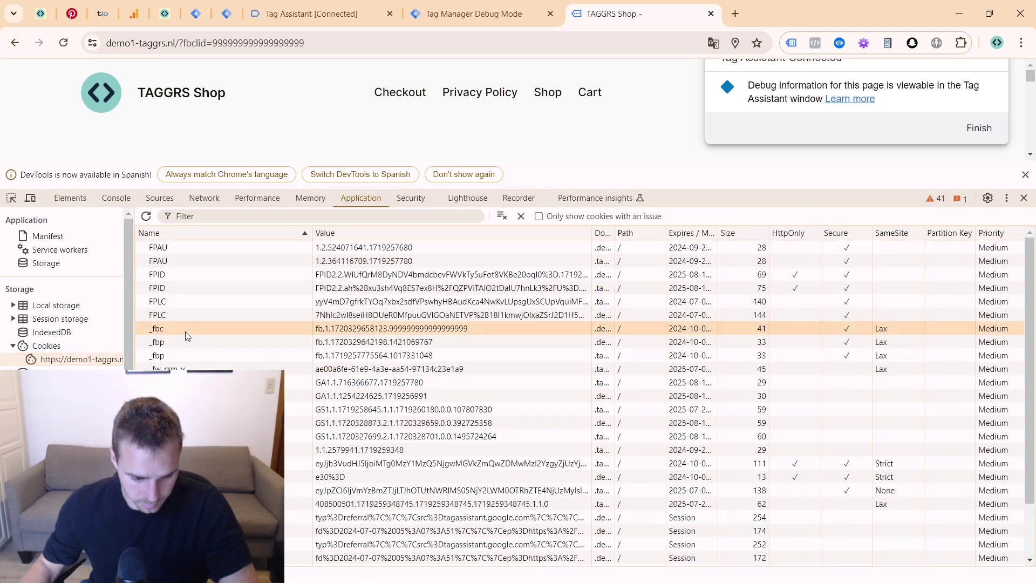
double_click(185, 331)
double_click(411, 329)
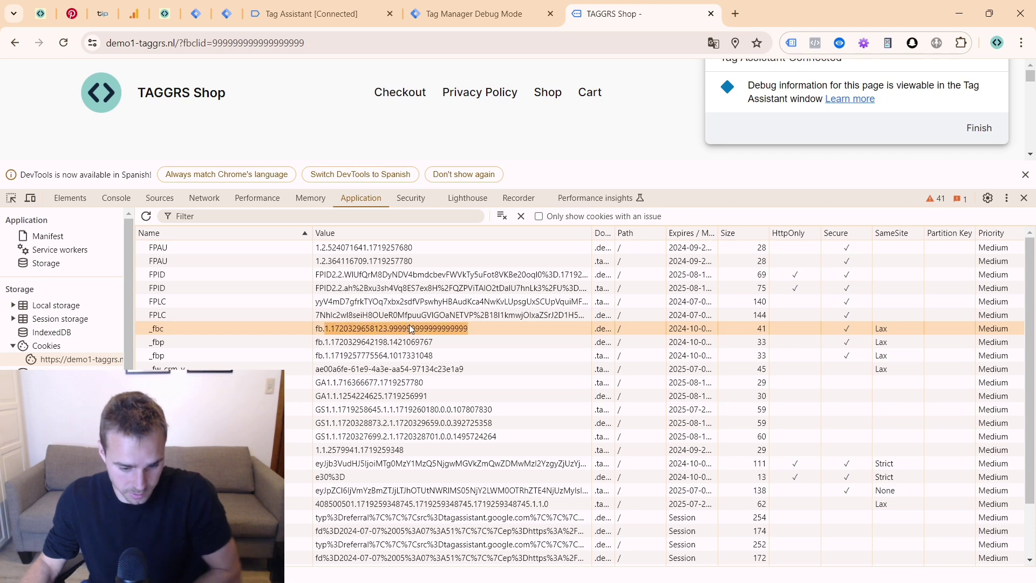
click(411, 330)
drag(468, 329, 391, 350)
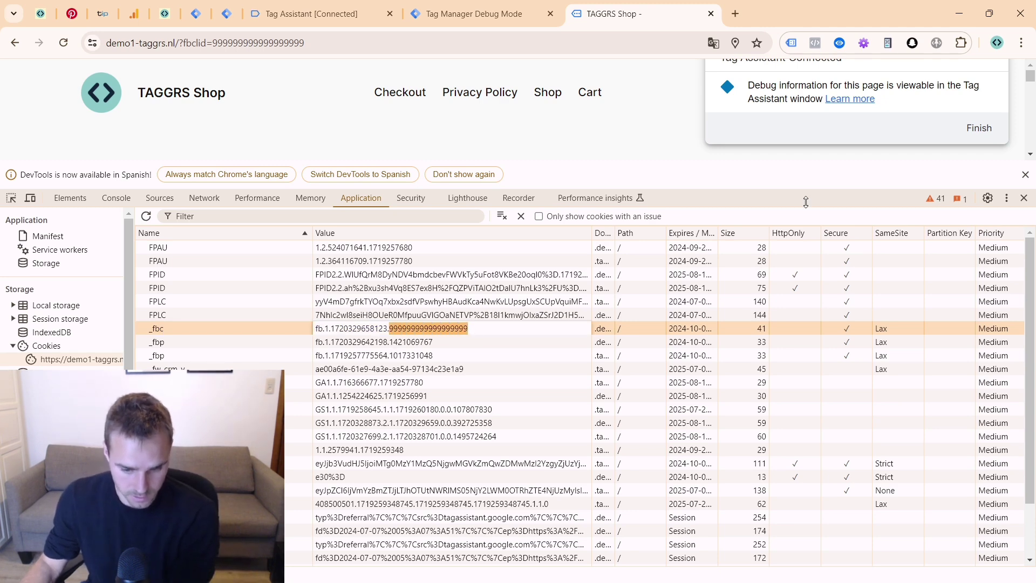
click(1025, 174)
click(1026, 175)
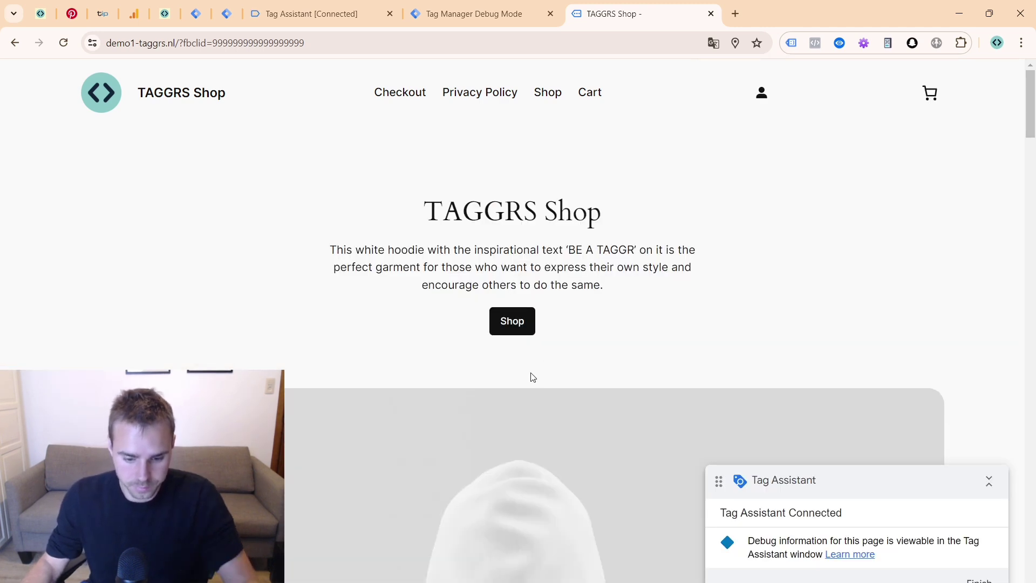
- Open the product page of the TAGGRS. Hoodie ‘BE A TAGGR’ from the shop overview
click(513, 321)
scroll(373, 445, down, 3)
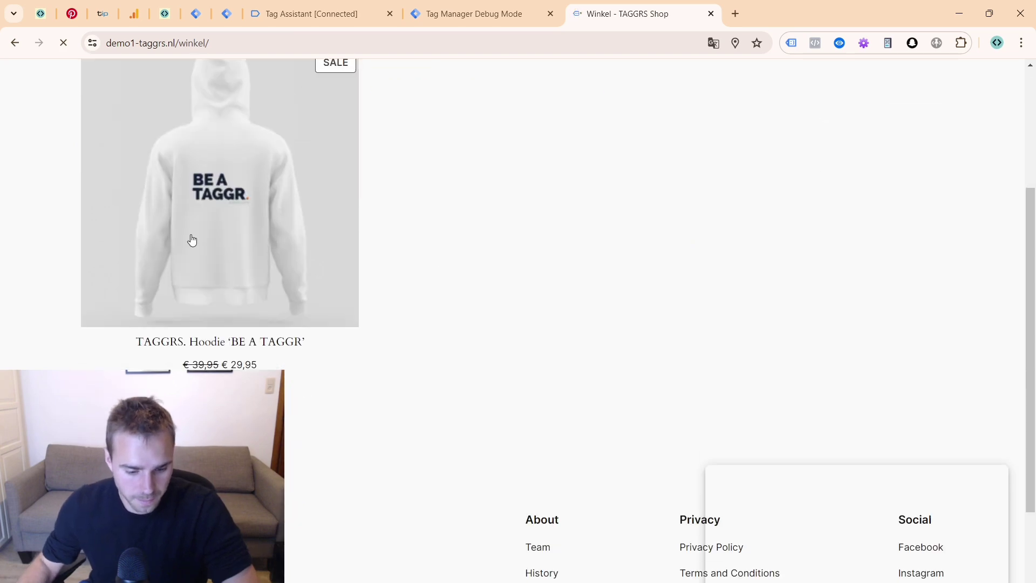
click(192, 238)
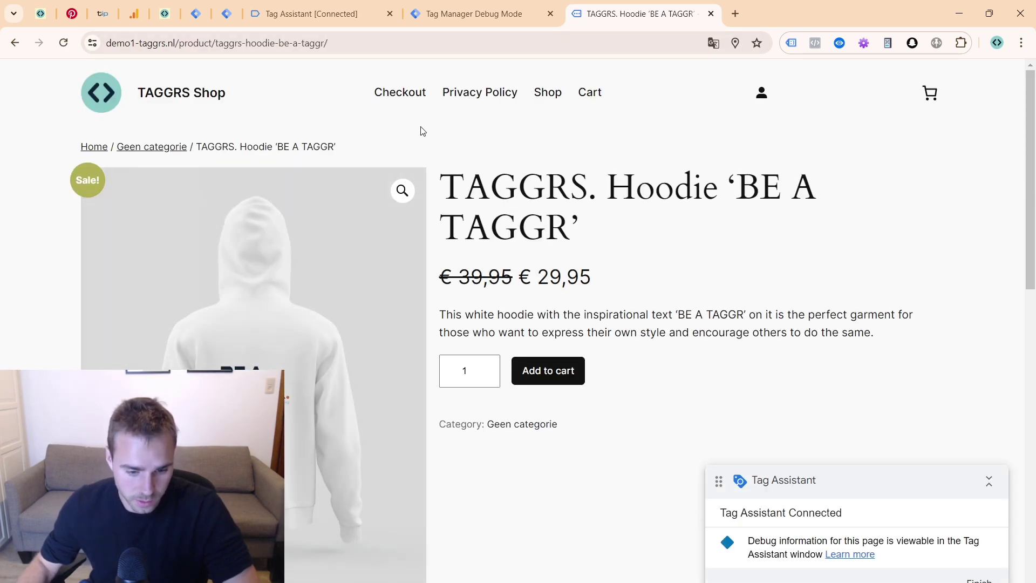
- In Tag Assistant, check the request URL of the View Item hit sent by G-34FZZJNNNB for the view_item event
click(337, 19)
click(58, 229)
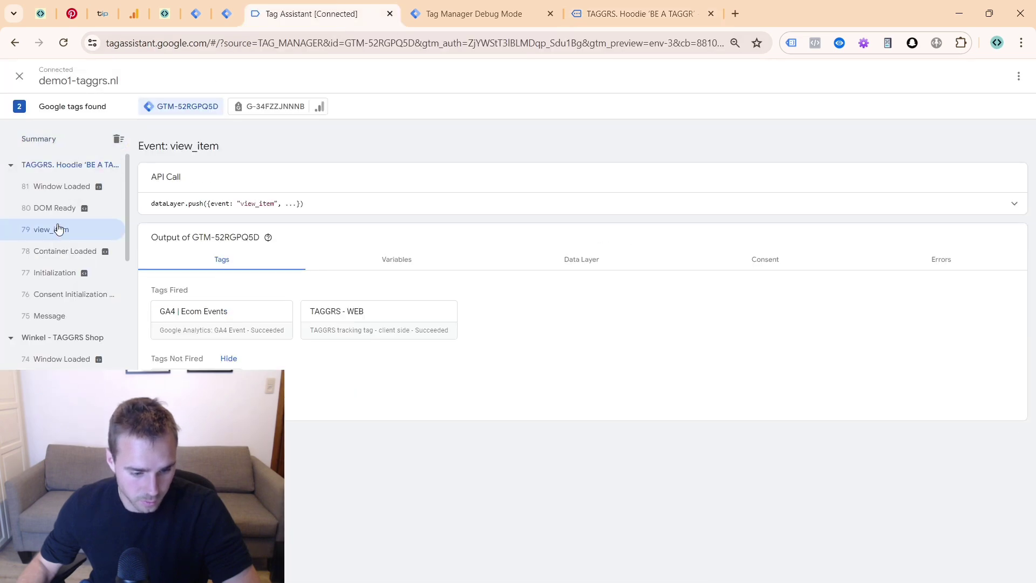
click(262, 108)
click(66, 232)
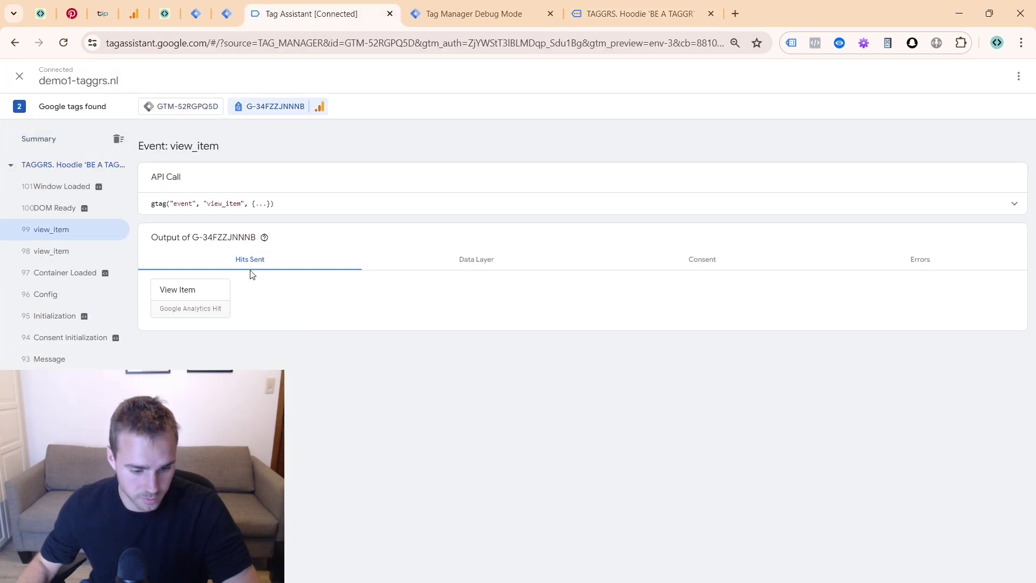
click(186, 294)
double_click(456, 201)
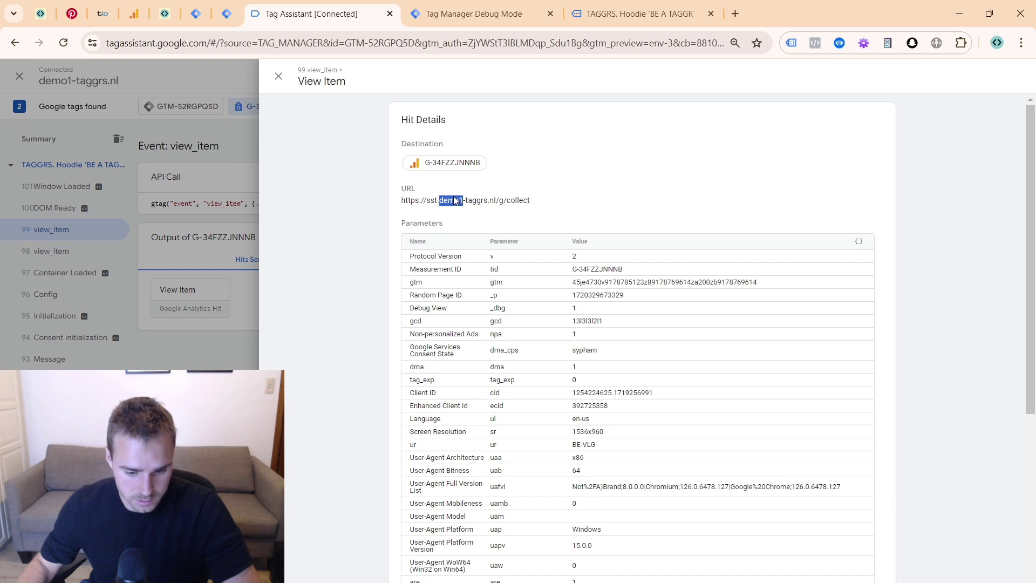
- In the server container's debug mode, open the outgoing Facebook request of the FB | All Events tag for view_item
click(467, 13)
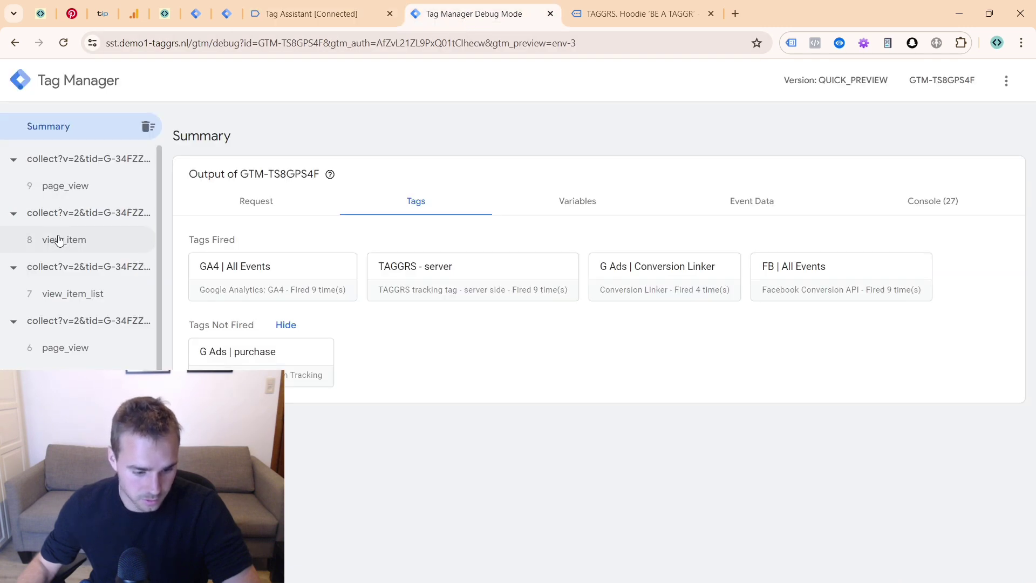
click(57, 238)
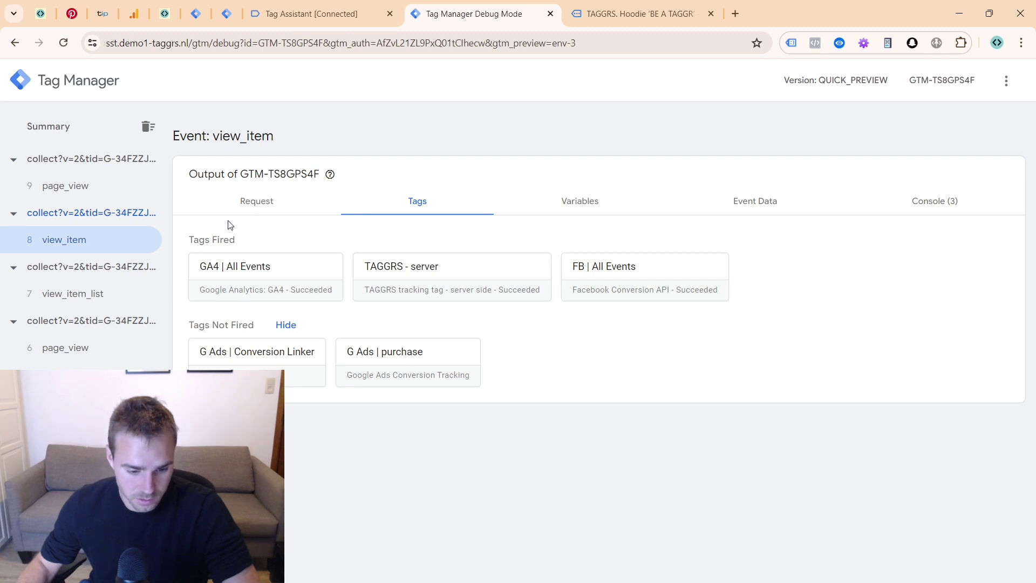
click(238, 209)
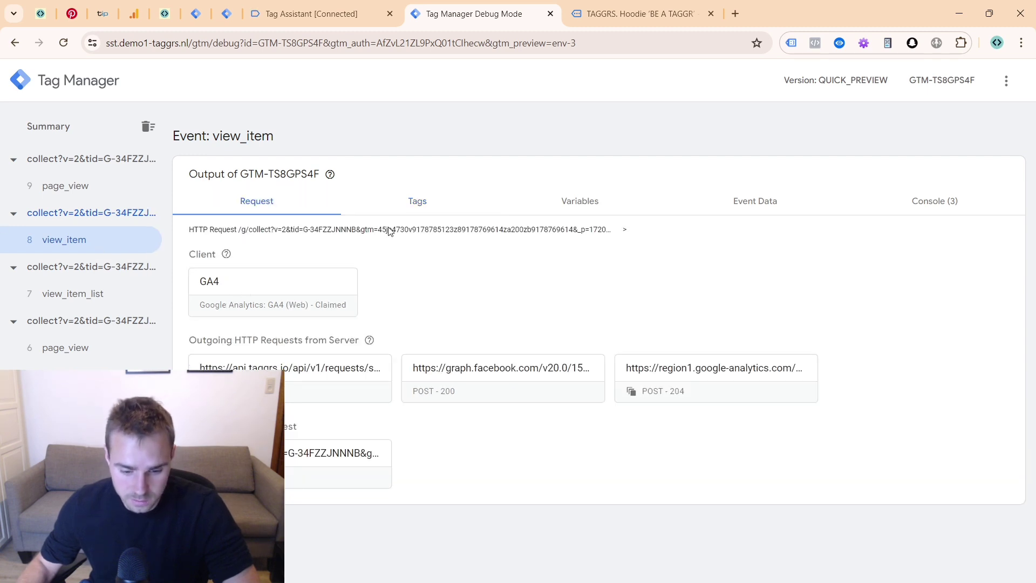
click(427, 205)
click(652, 275)
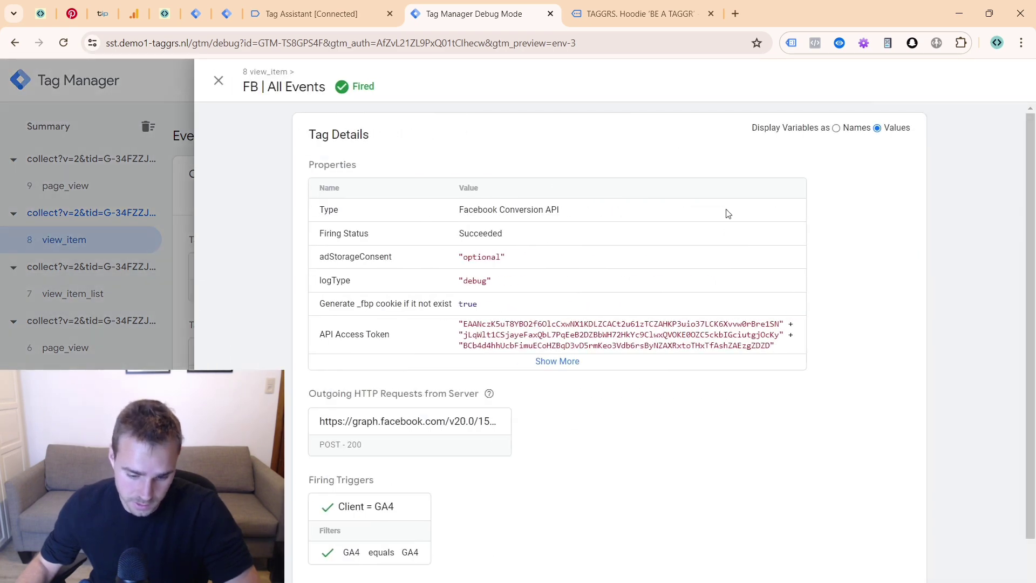
scroll(370, 365, down, 1)
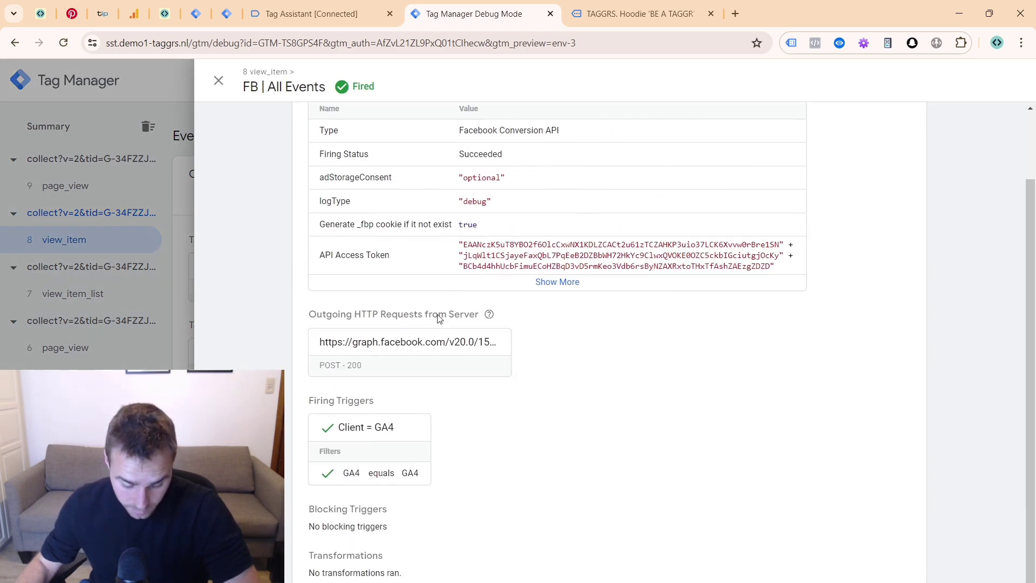
click(372, 350)
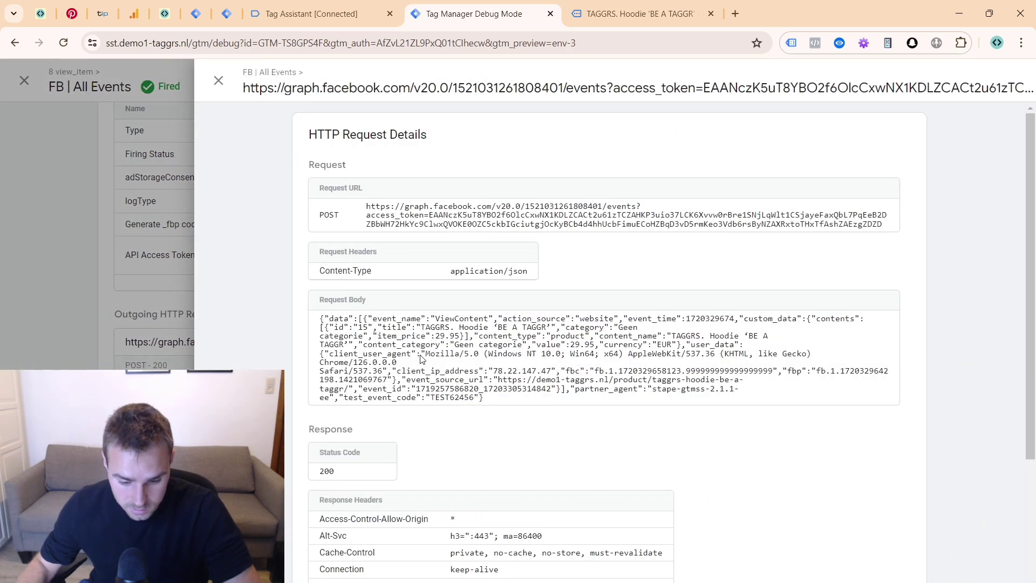
- Examine the item price, fbc, user agent and IP address fields in the Facebook request body, and close the request details
drag(354, 335, 473, 336)
click(430, 337)
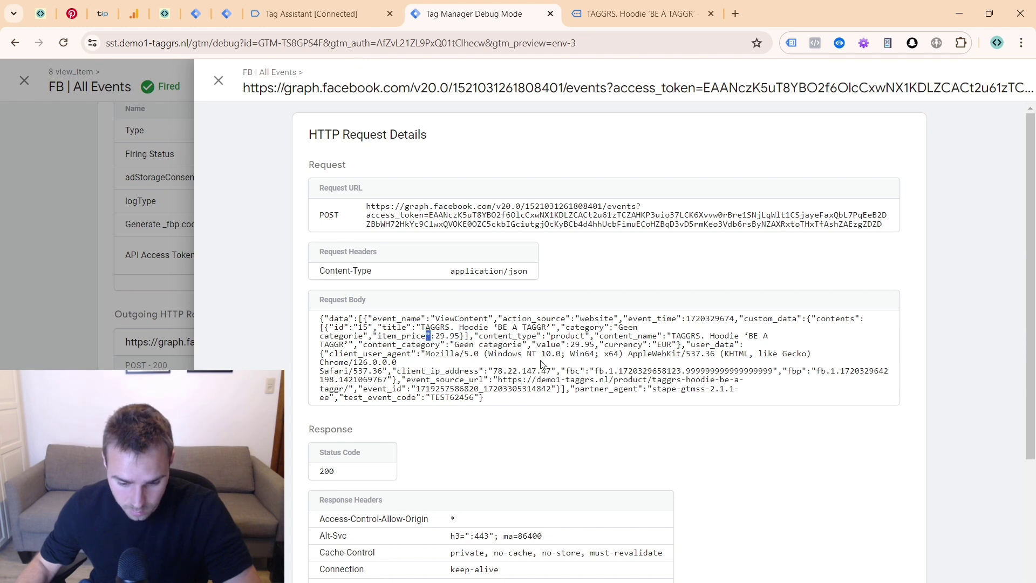
double_click(573, 372)
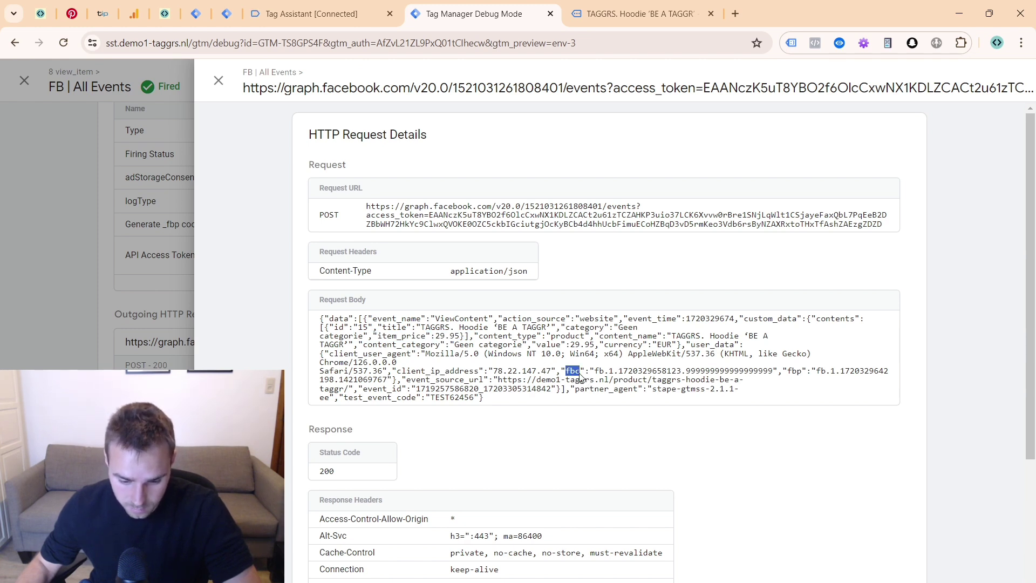
click(579, 374)
drag(576, 373, 800, 380)
click(782, 374)
click(403, 379)
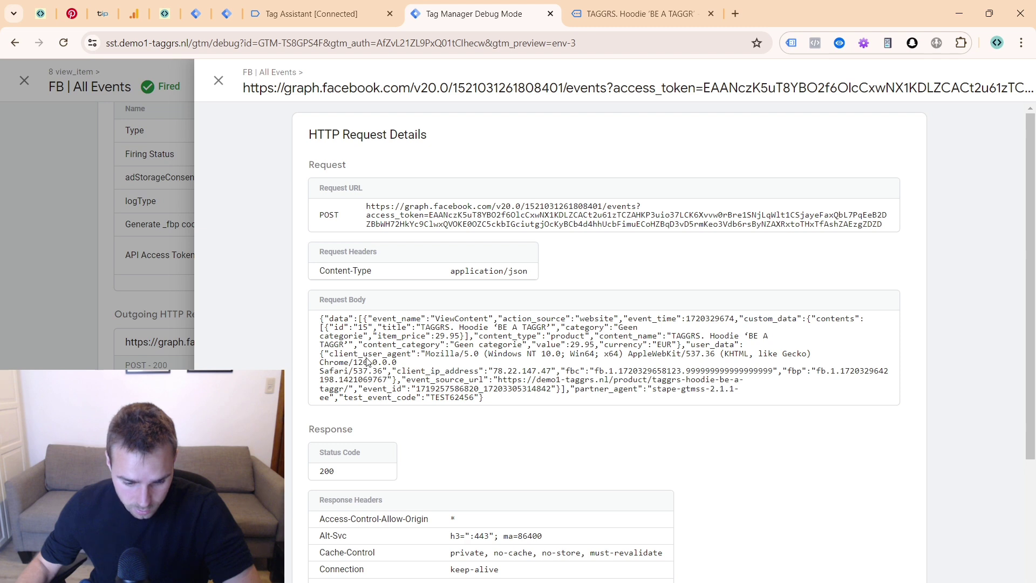
drag(361, 359, 408, 360)
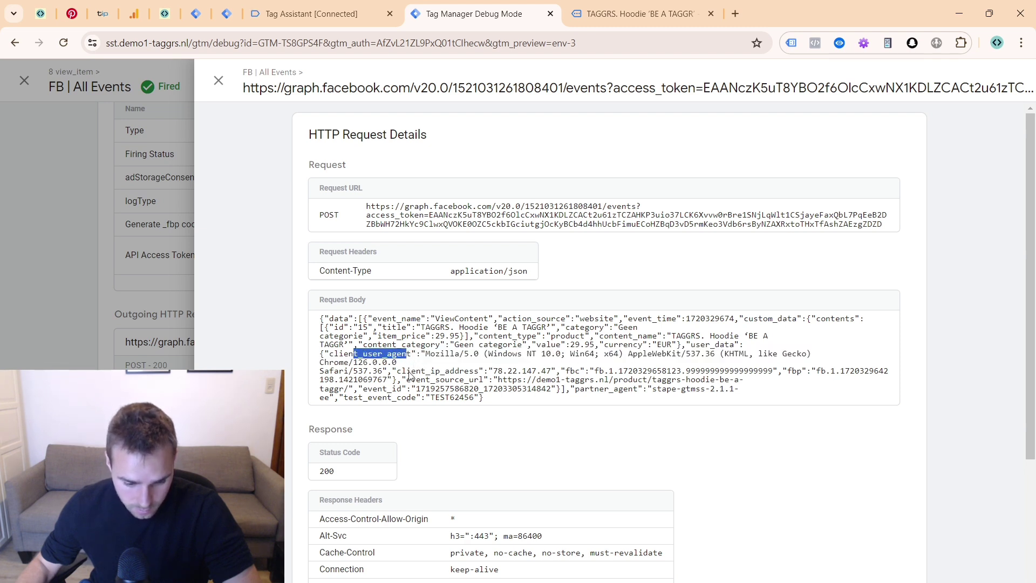
drag(407, 373, 455, 377)
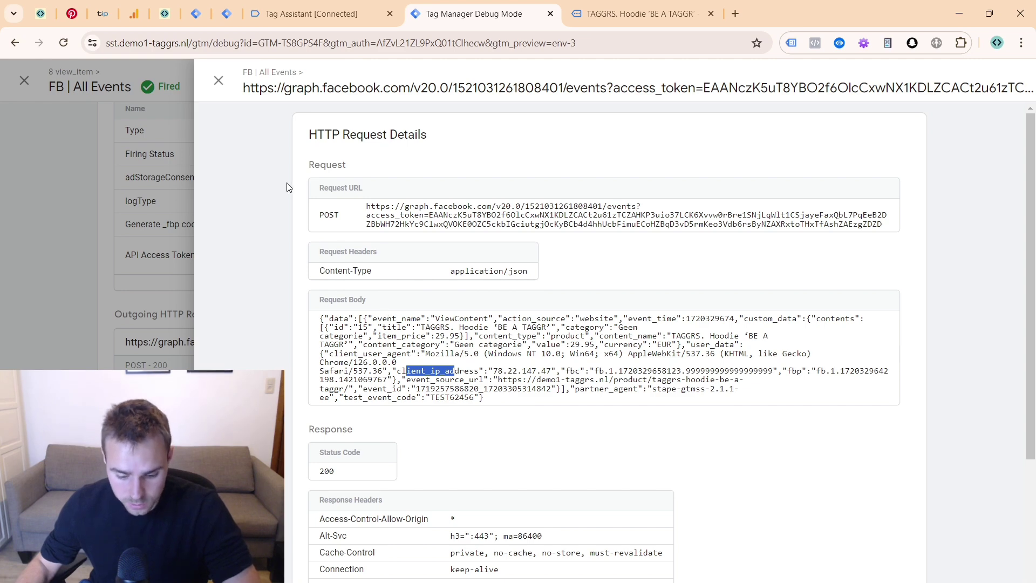
click(218, 86)
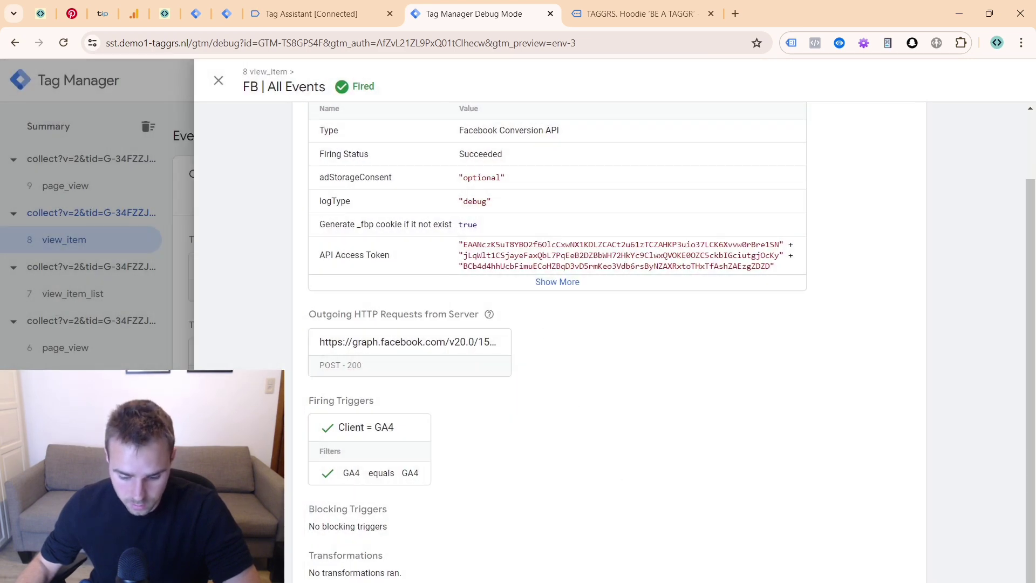
- Switch to Meta Events Manager and examine all parameters and user data keys of the latest View content test event
mouse_move(623, 582)
click(623, 545)
scroll(452, 292, down, 3)
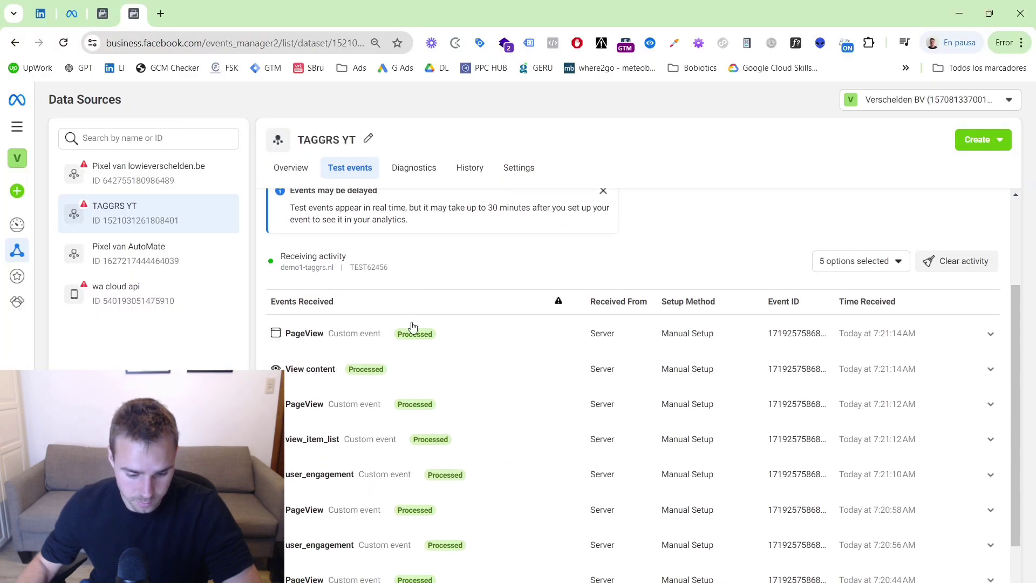
click(575, 378)
scroll(573, 329, down, 3)
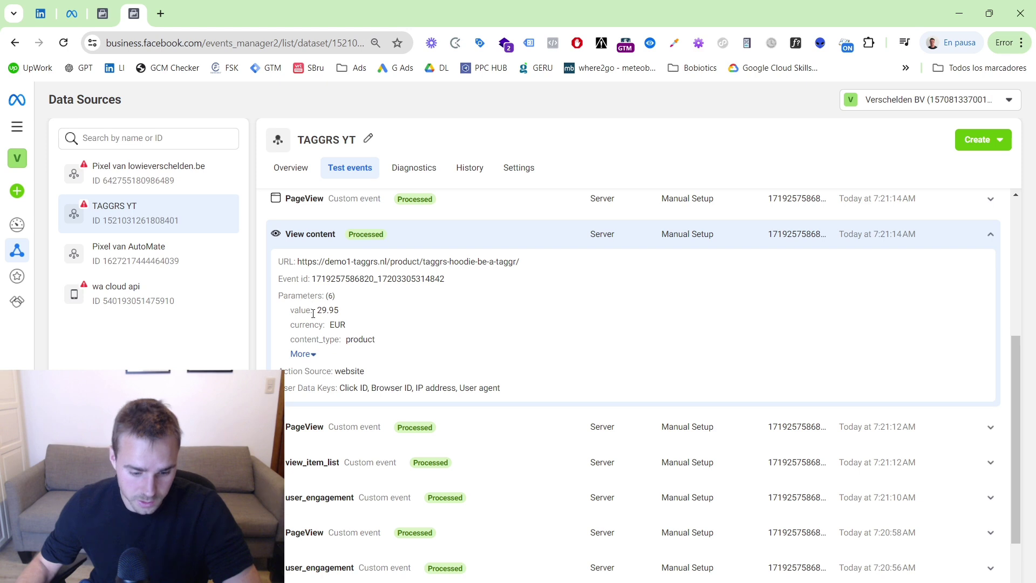
click(301, 354)
scroll(394, 292, down, 1)
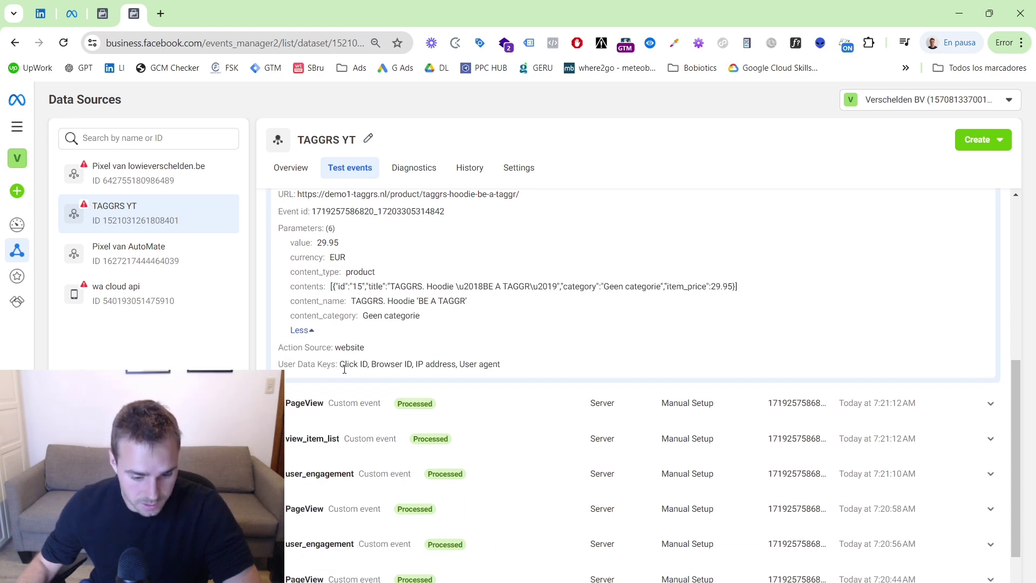
double_click(387, 365)
double_click(441, 365)
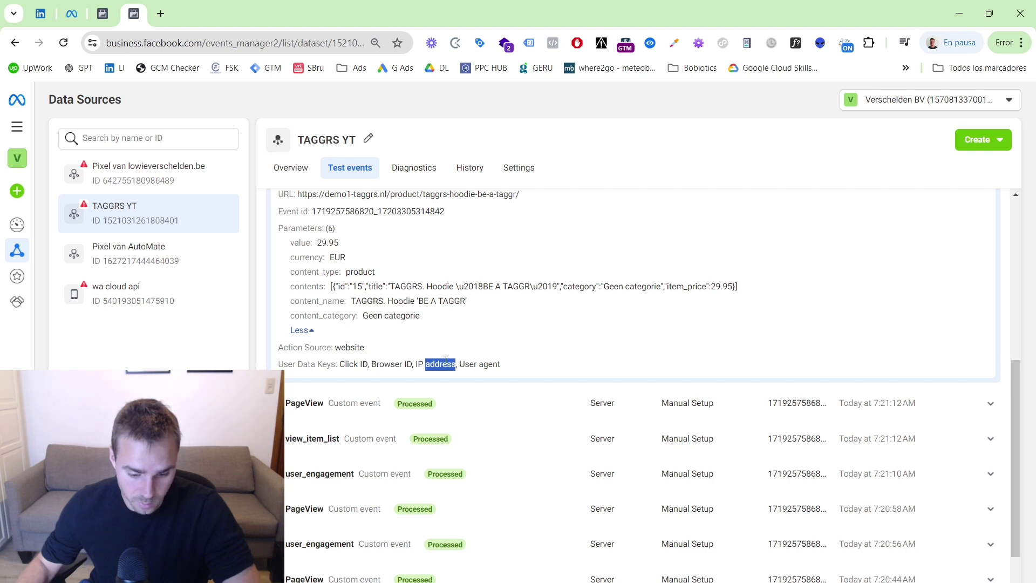
- Examine the user agent entry and the full list of user data keys of the View content test event
double_click(489, 365)
scroll(427, 343, up, 1)
scroll(426, 341, up, 2)
scroll(485, 308, down, 1)
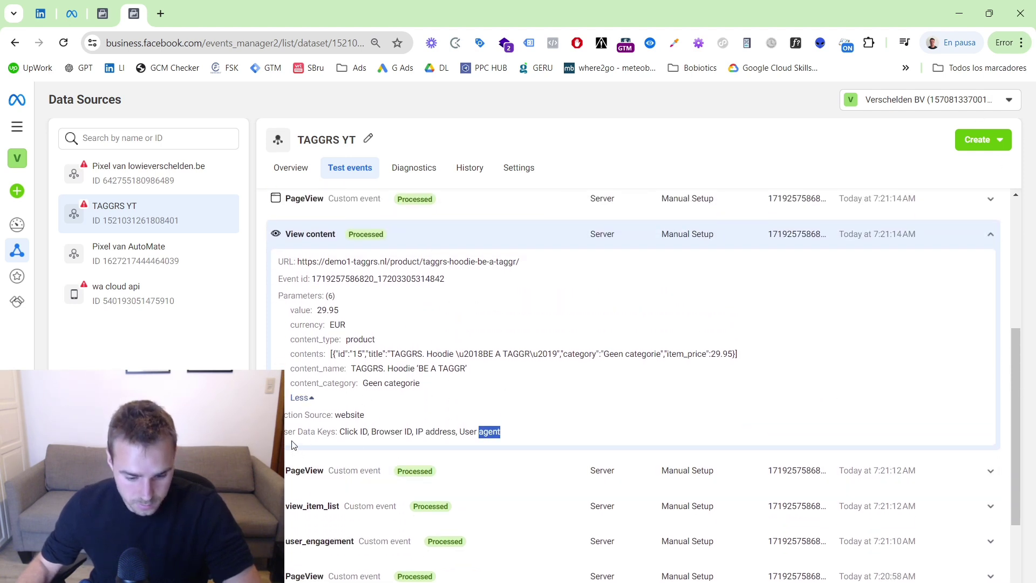
drag(280, 431, 518, 432)
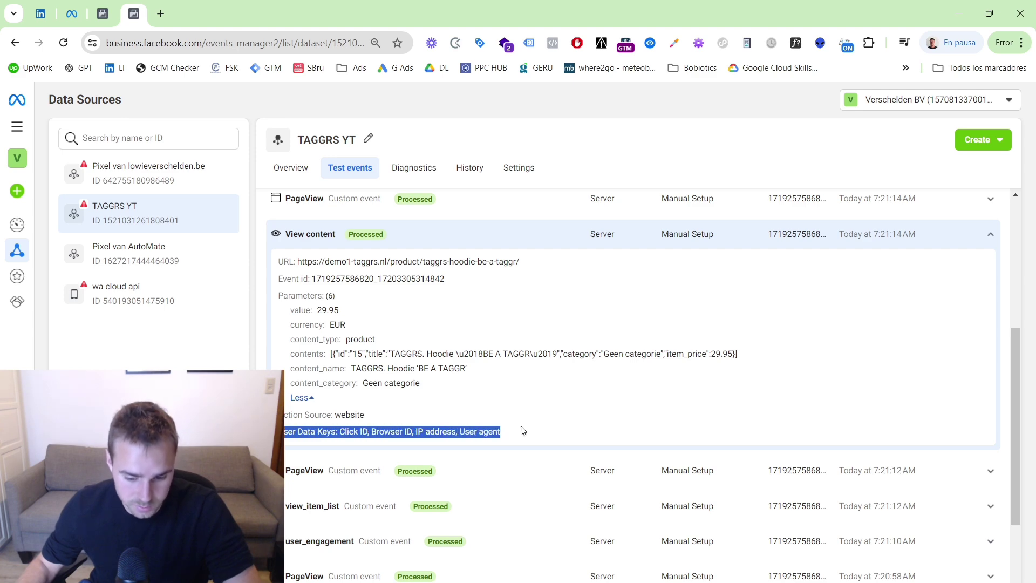
- Switch back to the server container's debug mode and close the FB | All Events tag details for view_item
click(948, 14)
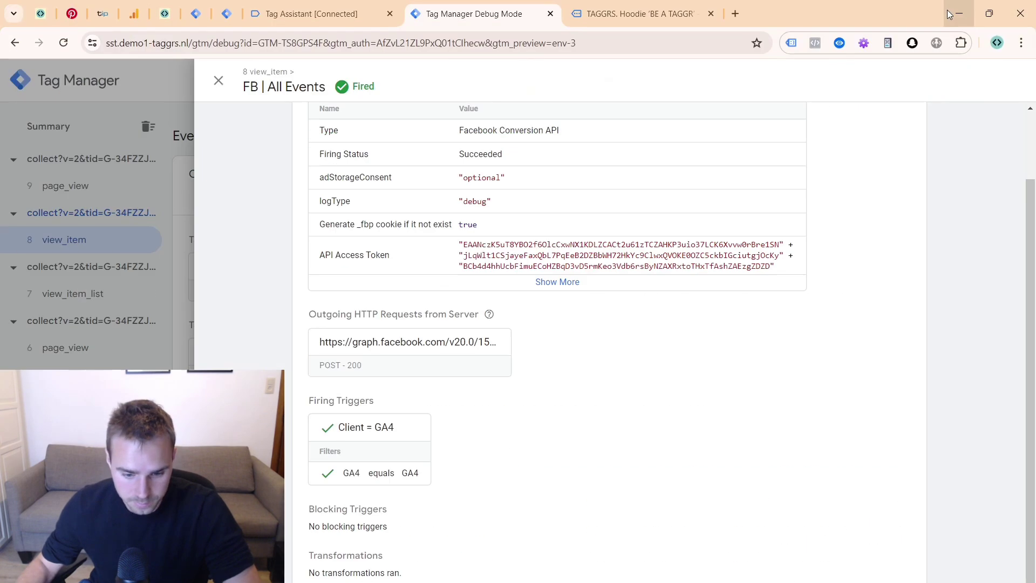
scroll(571, 331, up, 3)
click(218, 80)
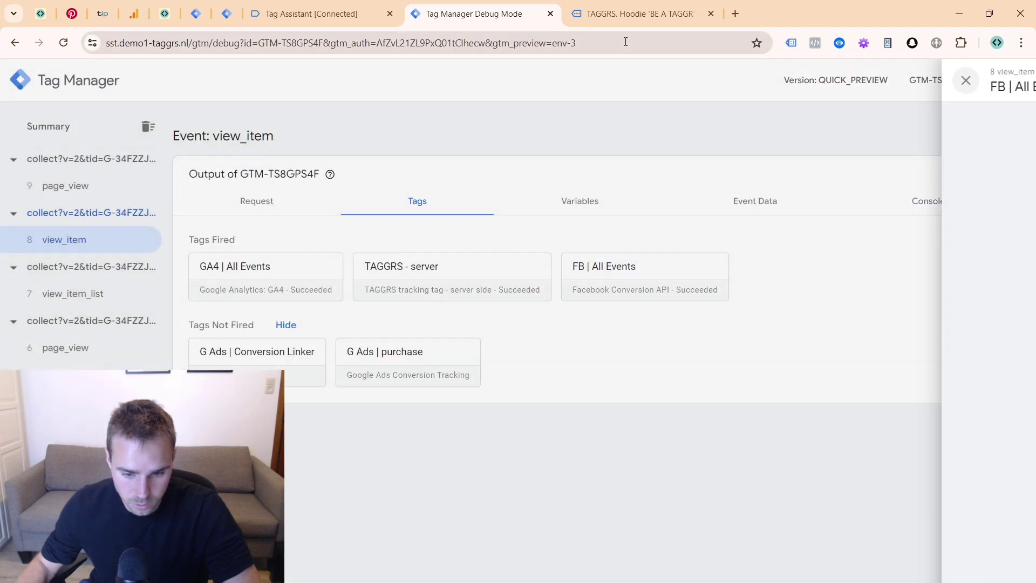
- In the demo shop, add the TAGGRS. Hoodie 'BE A TAGGR' to the cart and place the order through checkout
click(606, 22)
click(570, 376)
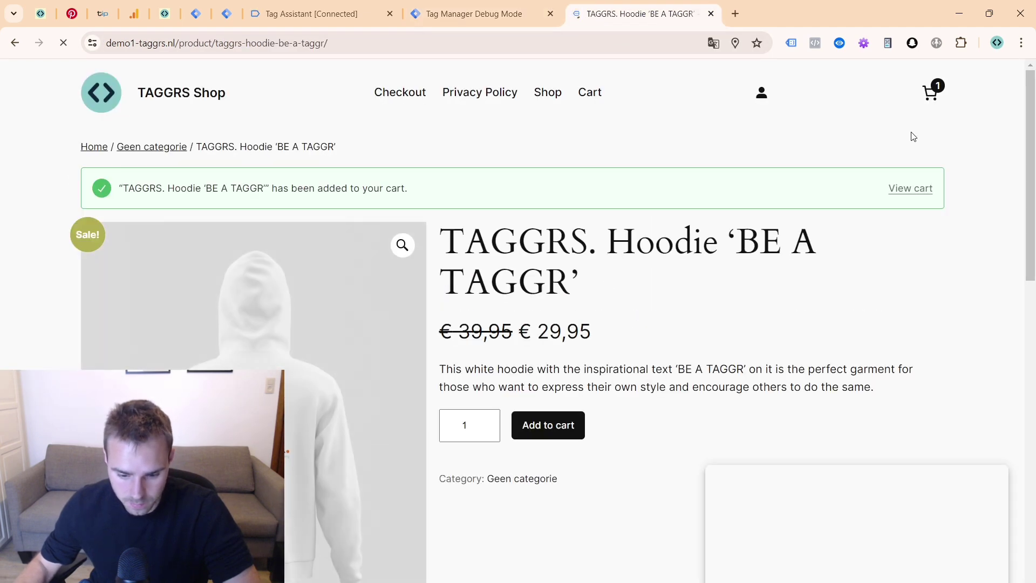
click(937, 95)
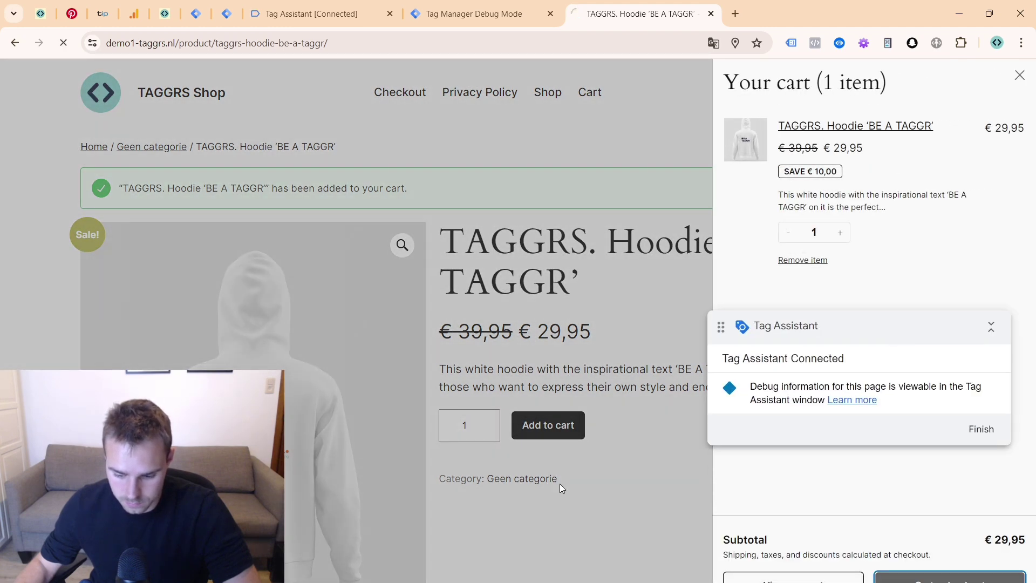
scroll(302, 292, down, 10)
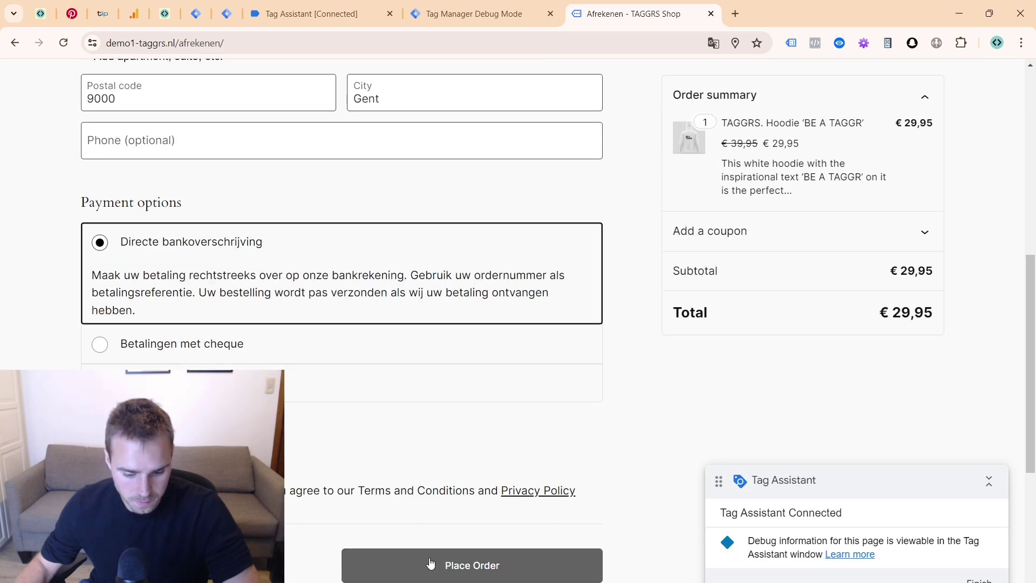
click(430, 563)
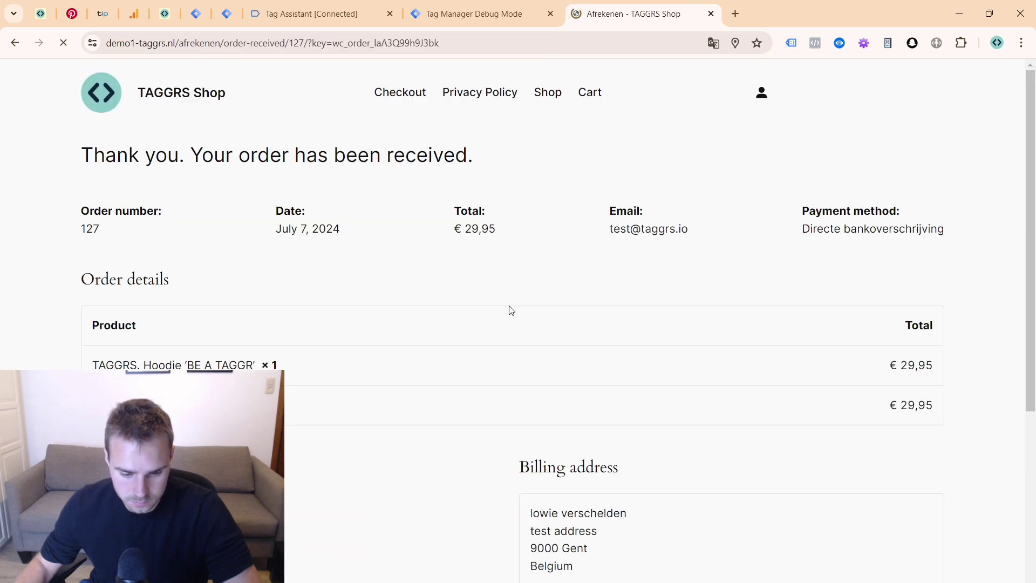
- In the server container's debug mode, open the outgoing Facebook request of the FB | All Events tag for the purchase event
click(330, 20)
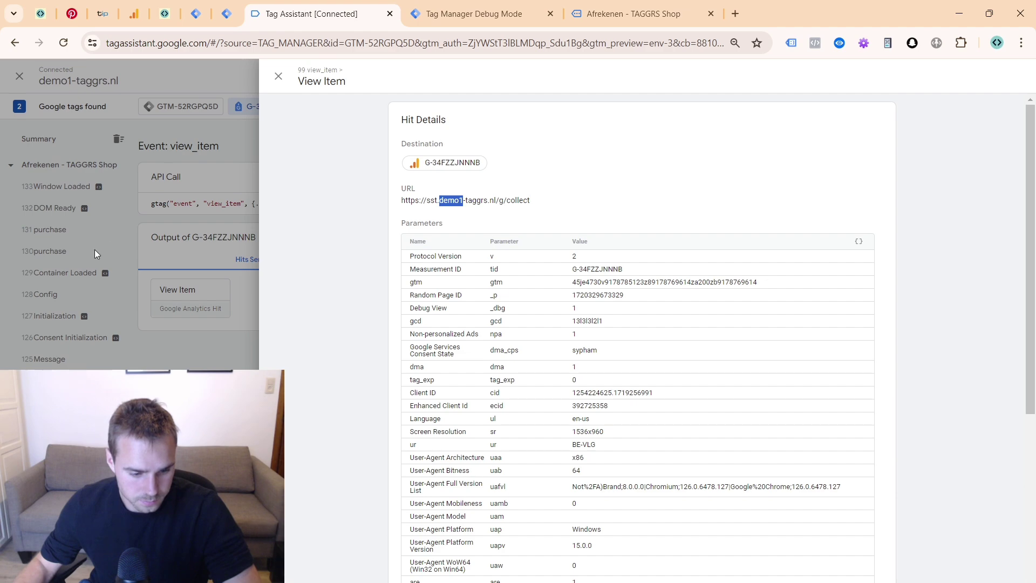
click(480, 15)
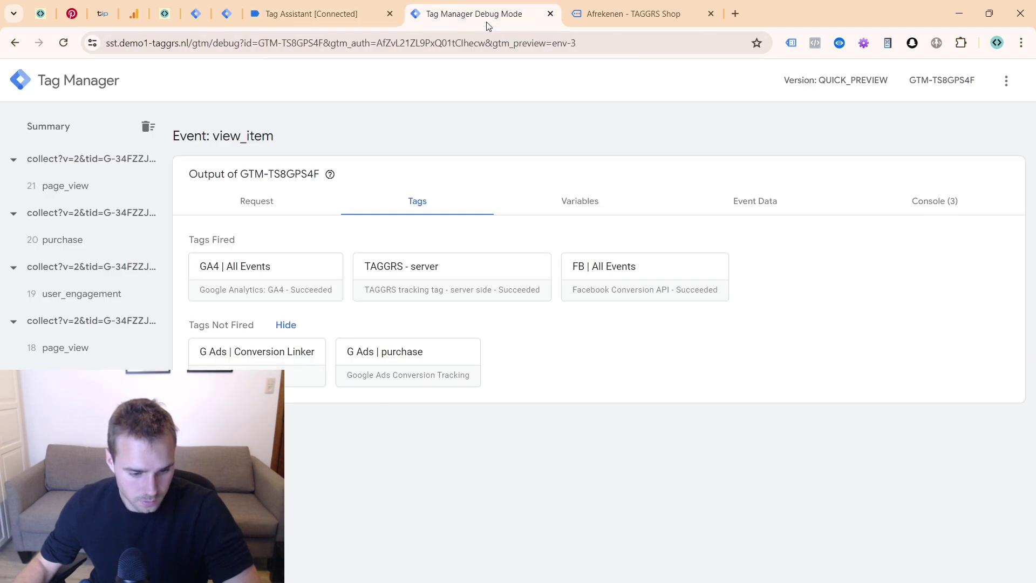
click(95, 247)
click(868, 285)
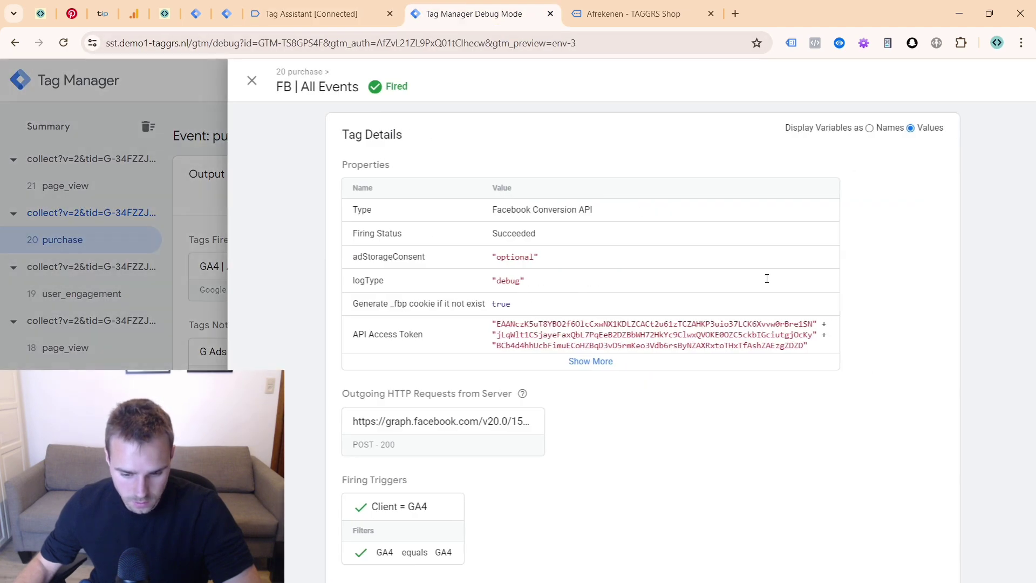
click(470, 420)
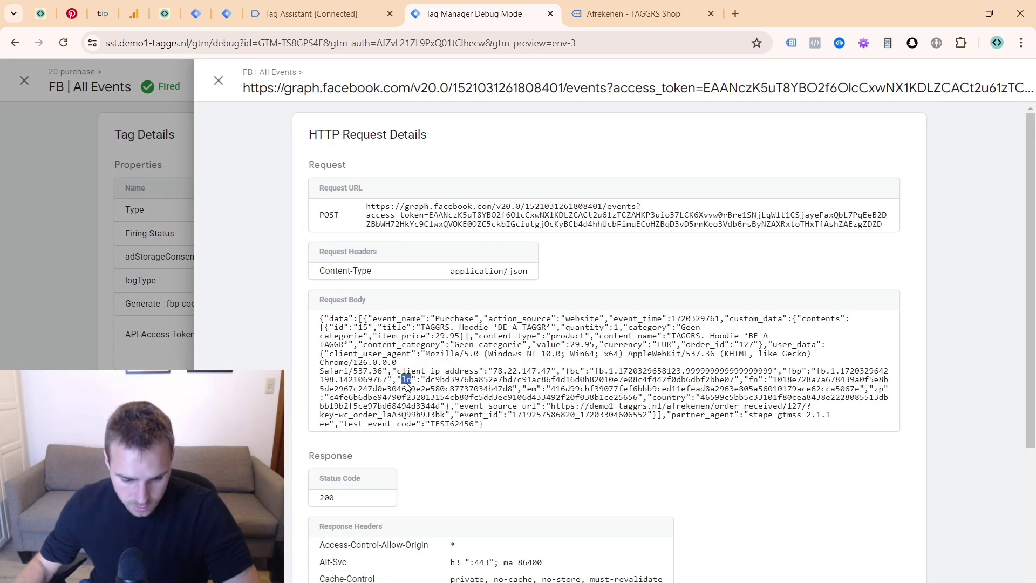
- Examine the hashed last name, first name, email, ZIP code and country fields in the purchase request body
triple_click(453, 389)
click(822, 383)
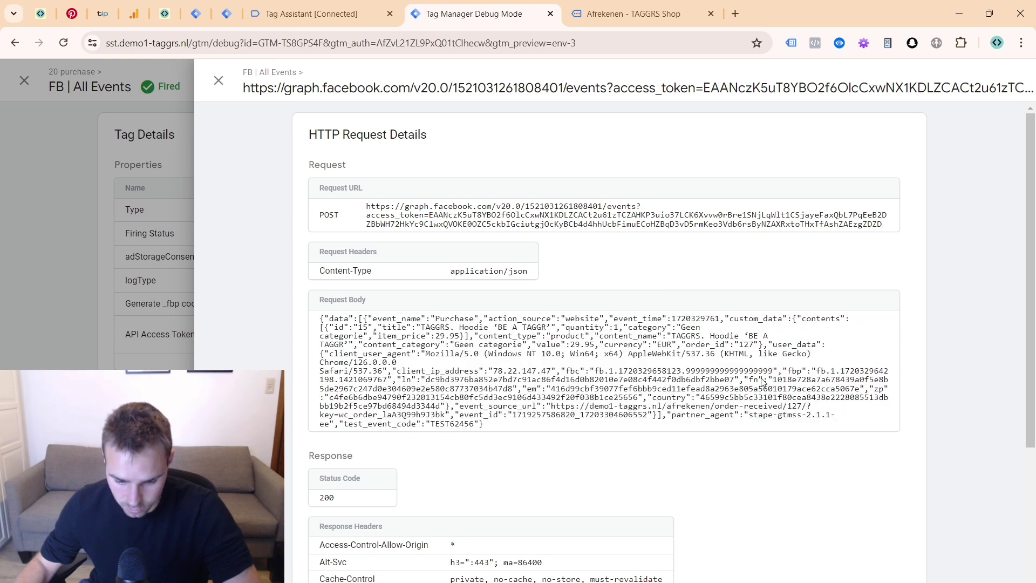
double_click(789, 381)
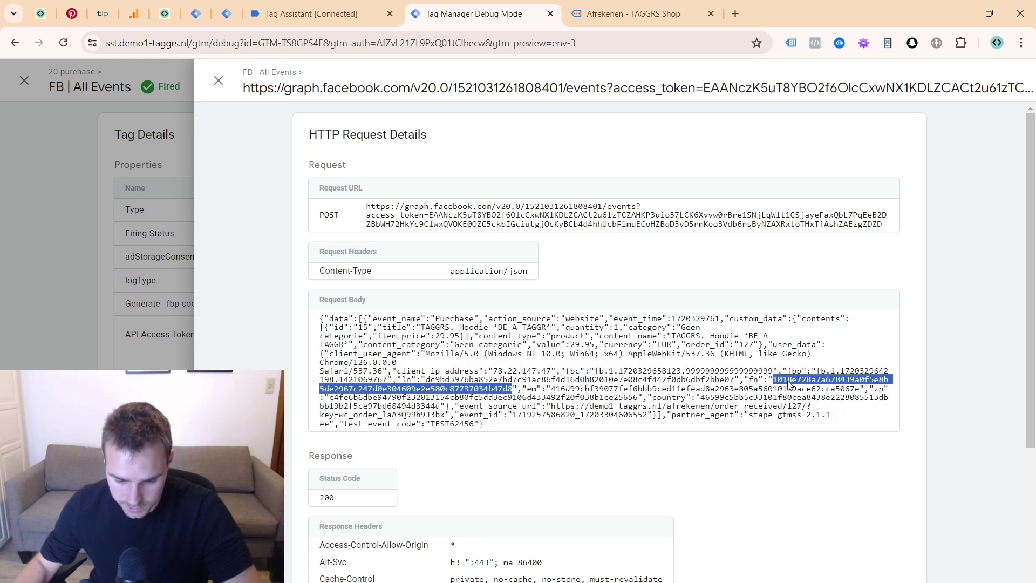
click(535, 393)
double_click(659, 389)
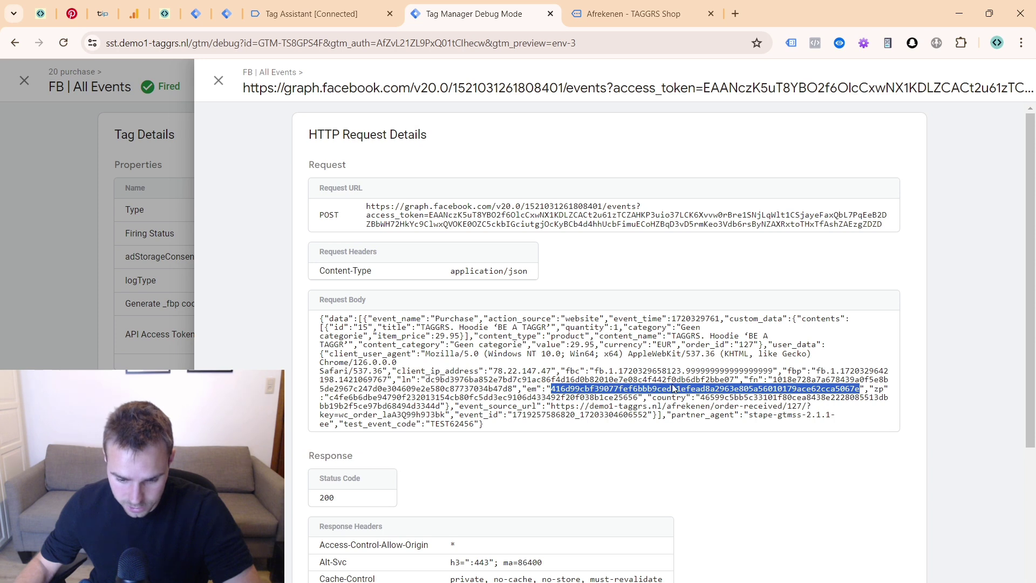
click(881, 390)
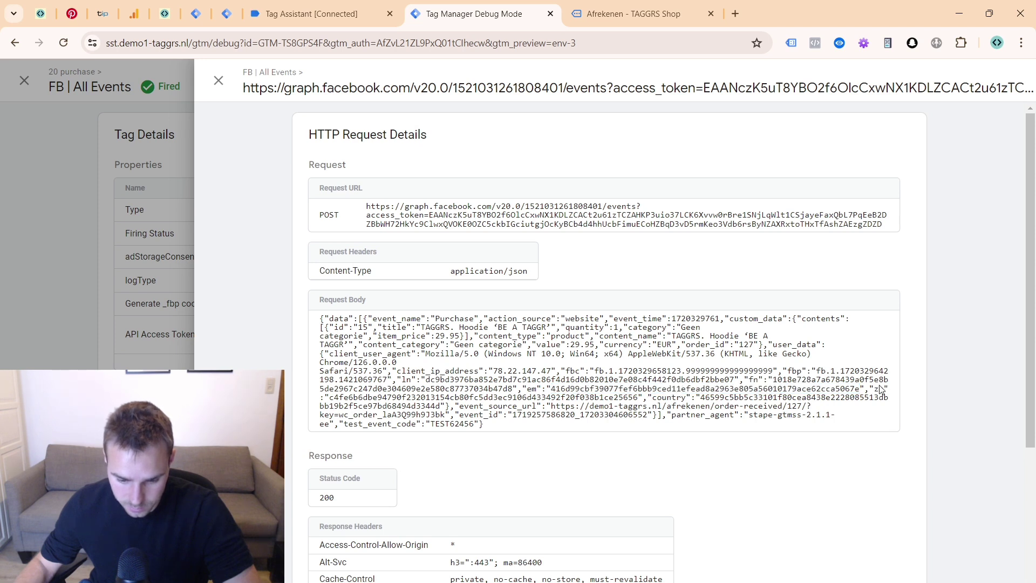
double_click(392, 400)
double_click(731, 400)
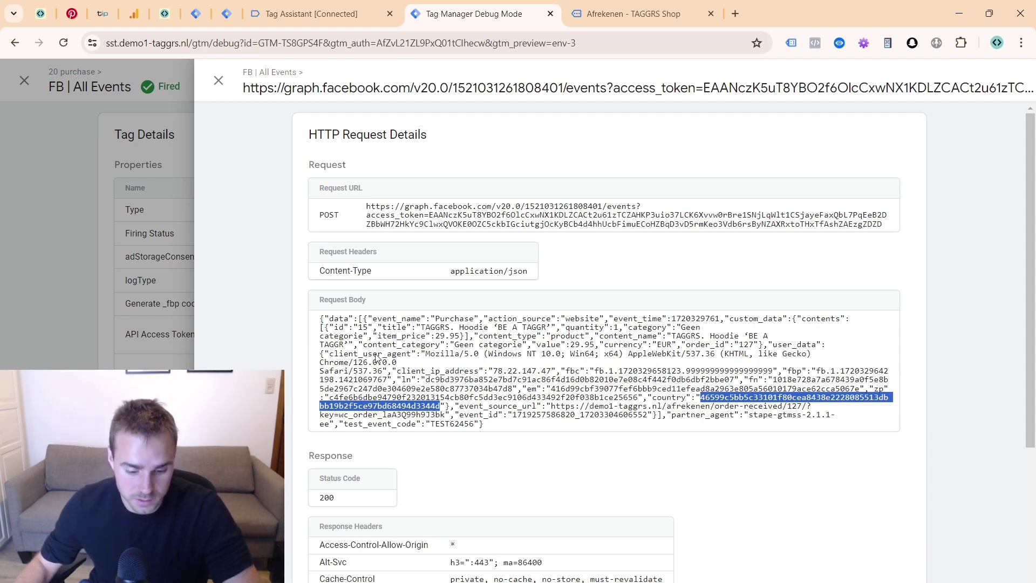
- Switch to Meta Events Manager and expand the latest Purchase test event with all of its parameters
click(592, 23)
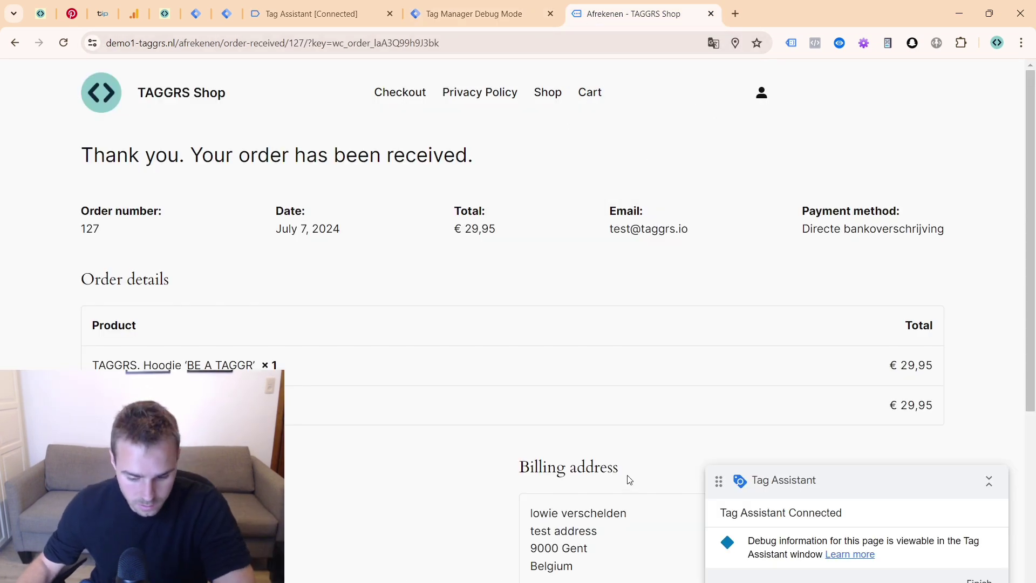
key(alt+Tab)
scroll(384, 307, up, 4)
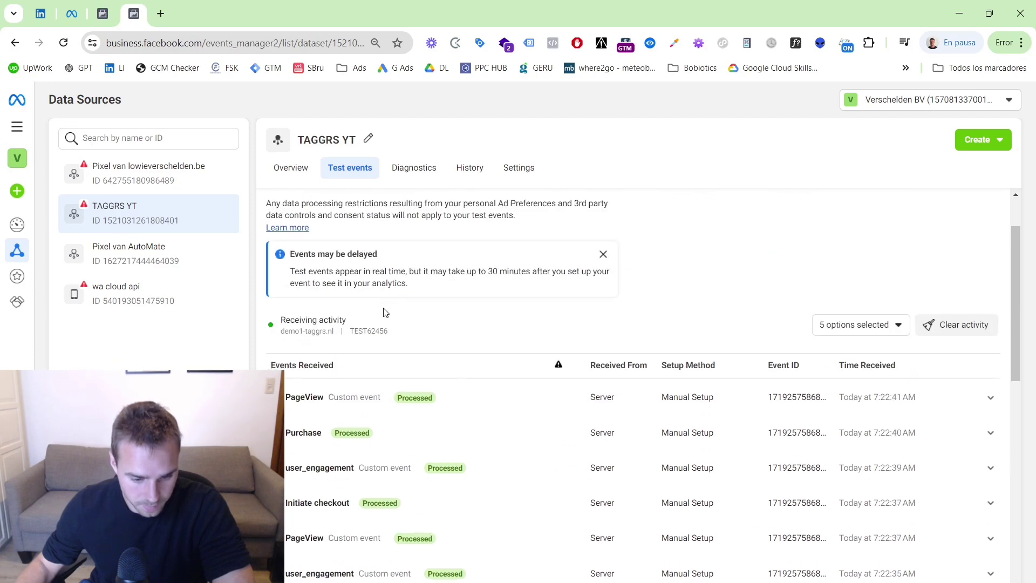
scroll(343, 205, up, 1)
scroll(439, 435, down, 1)
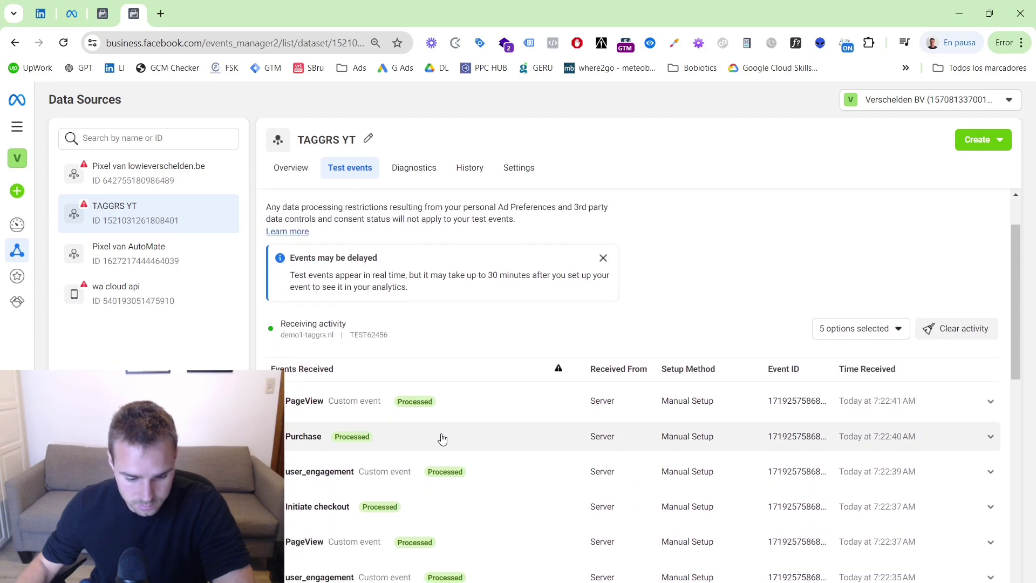
click(518, 436)
scroll(522, 378, down, 1)
scroll(522, 360, down, 3)
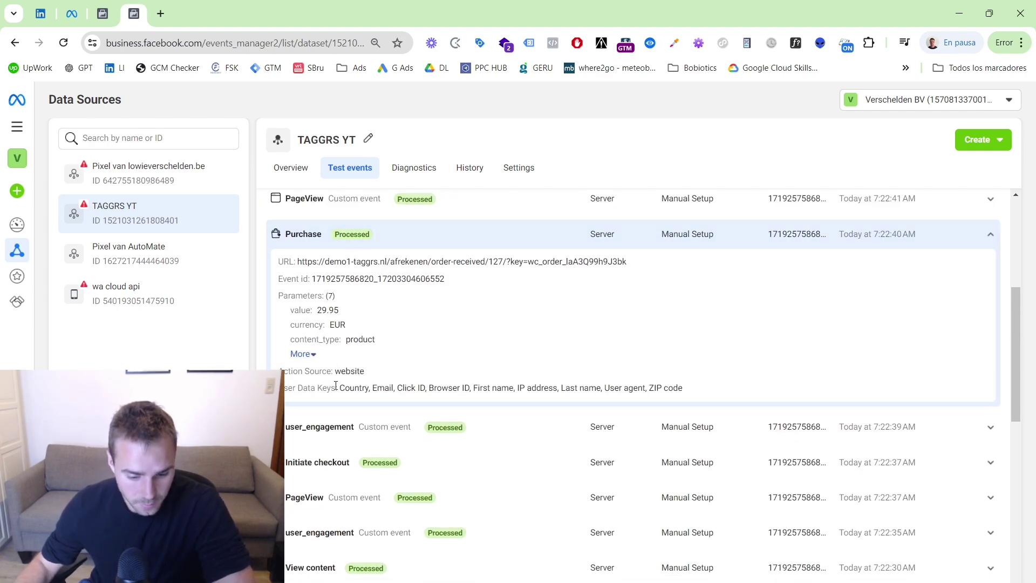
click(316, 359)
scroll(364, 344, down, 1)
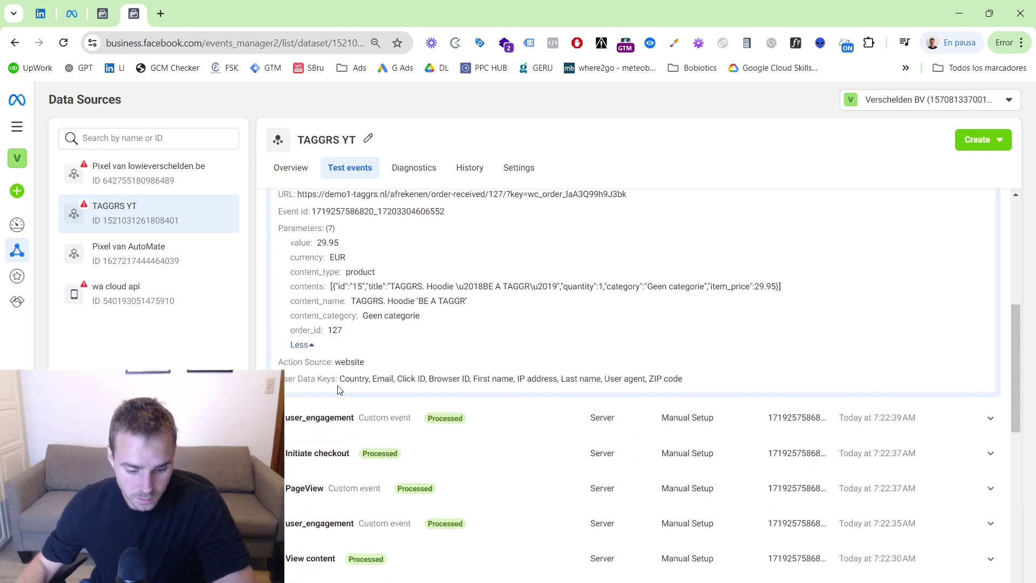
- Examine the Country, Email, Click ID and Browser ID user data keys of the Purchase test event
double_click(354, 379)
double_click(383, 378)
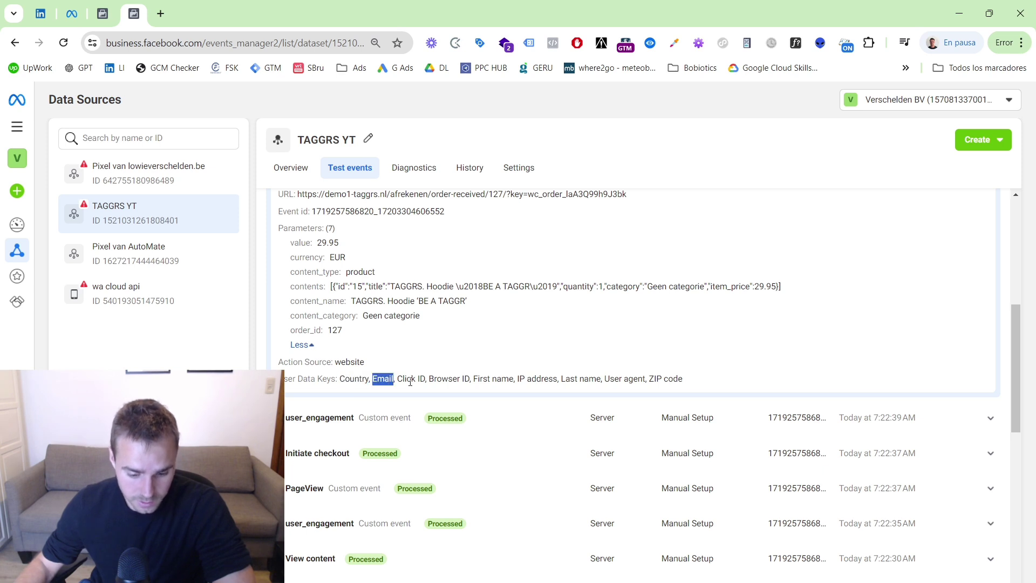
double_click(411, 379)
double_click(431, 378)
click(469, 375)
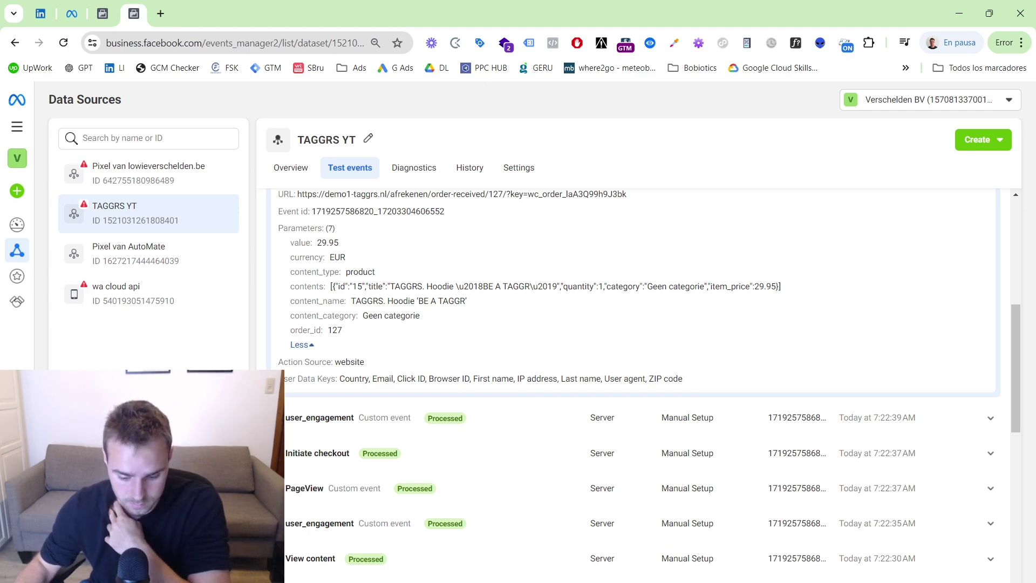
- Switch to the Notion notes, check off the new FB Server tag and customer data event tasks, and return to Events Manager
key(alt+Tab)
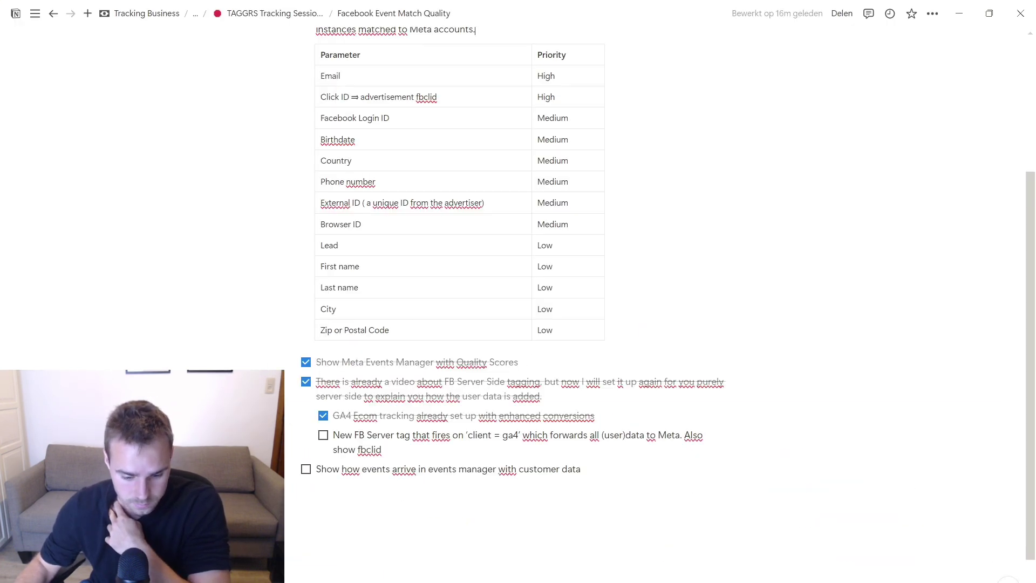
click(323, 435)
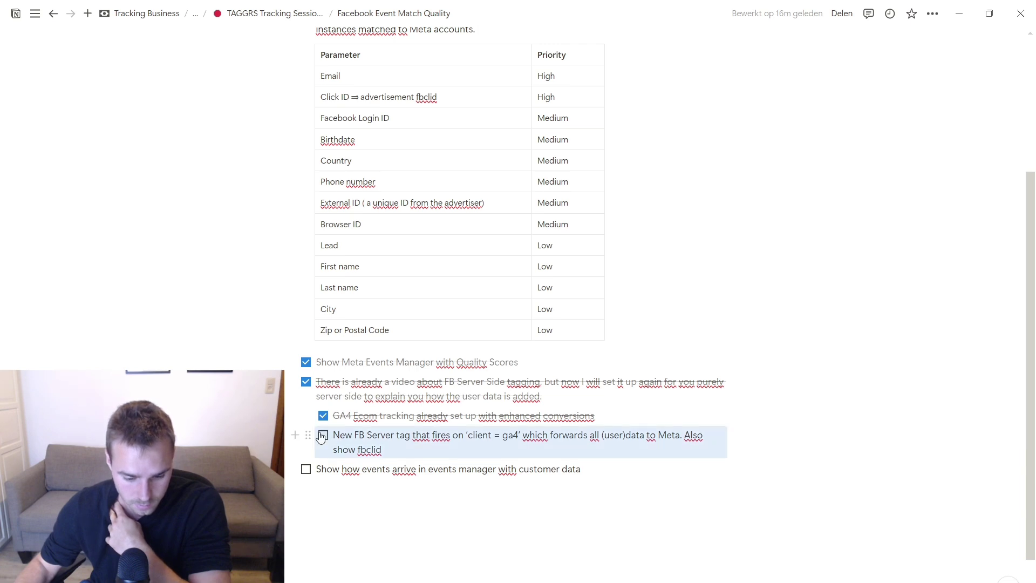
click(306, 470)
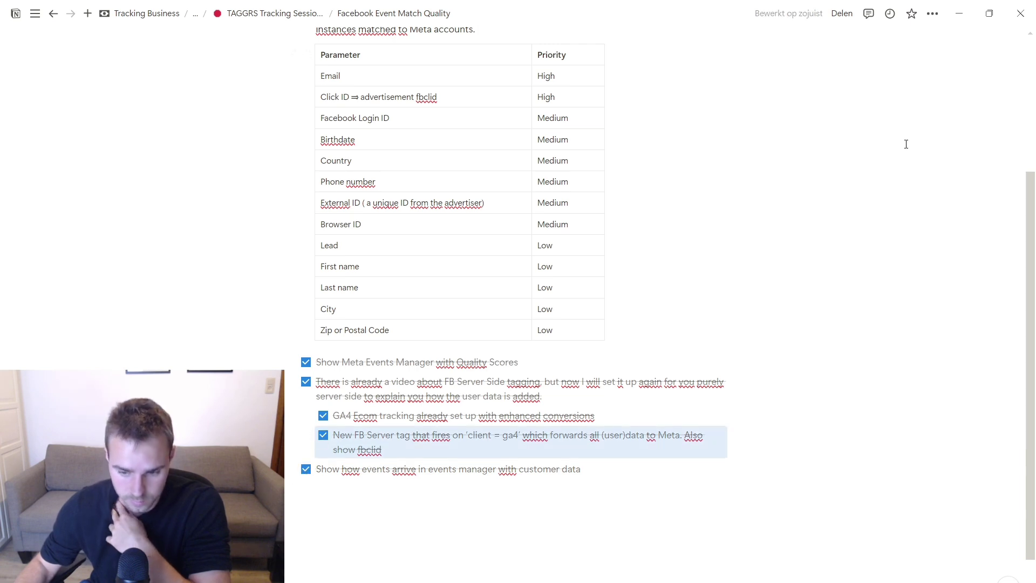
click(958, 12)
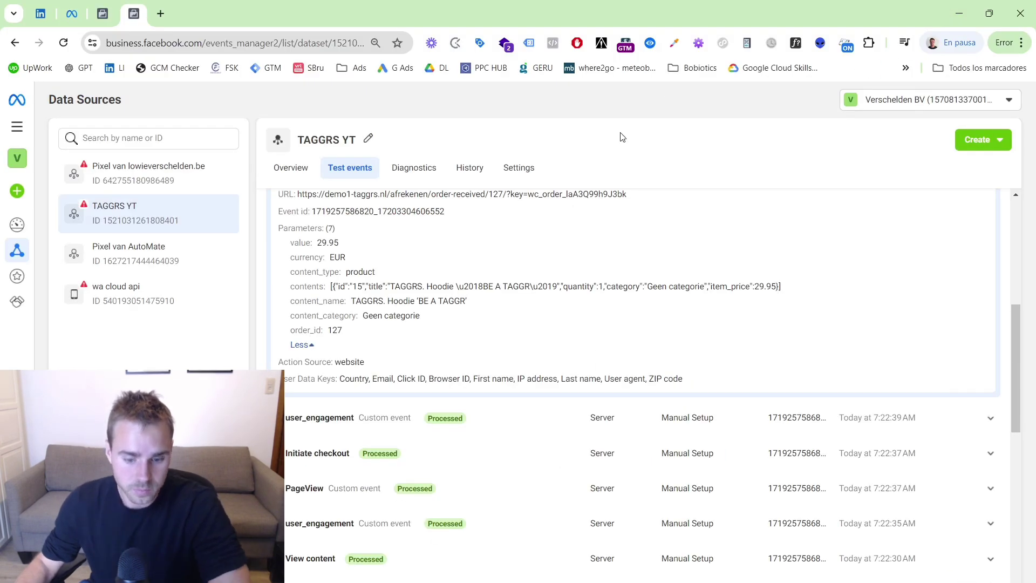
- Collapse the Purchase event details and return to the overview of received test events
scroll(490, 278, up, 3)
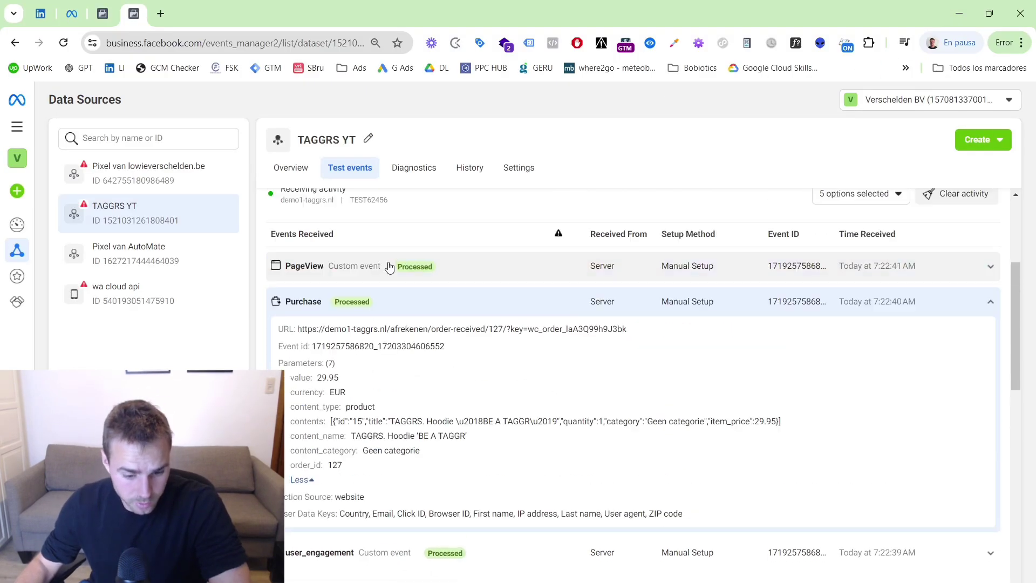
click(491, 303)
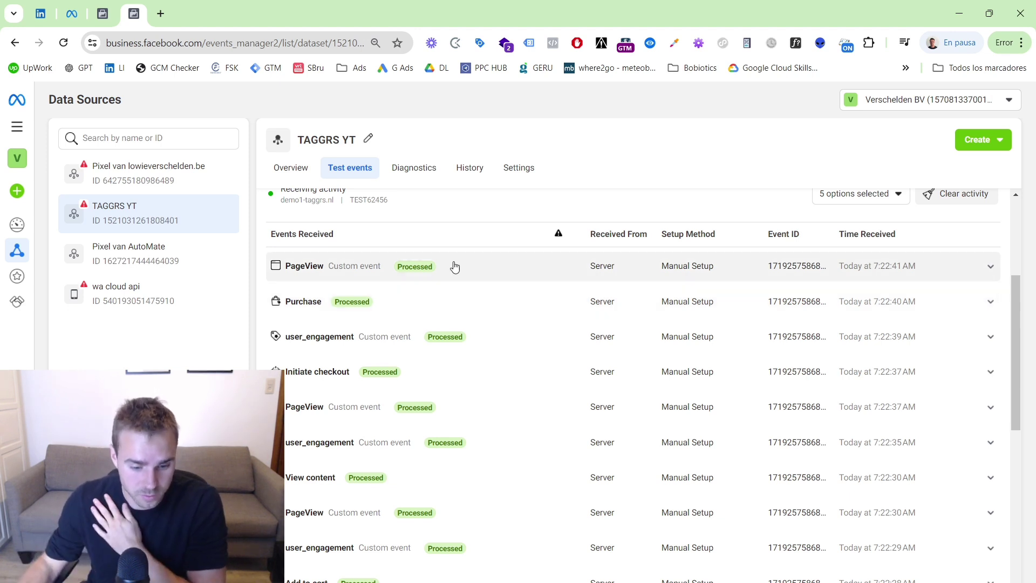
scroll(477, 317, up, 3)
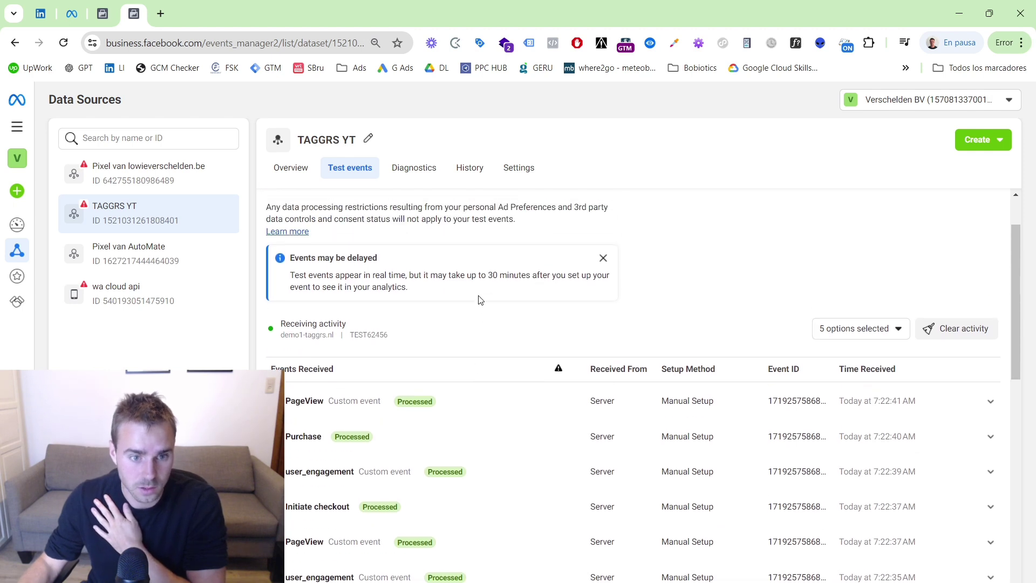